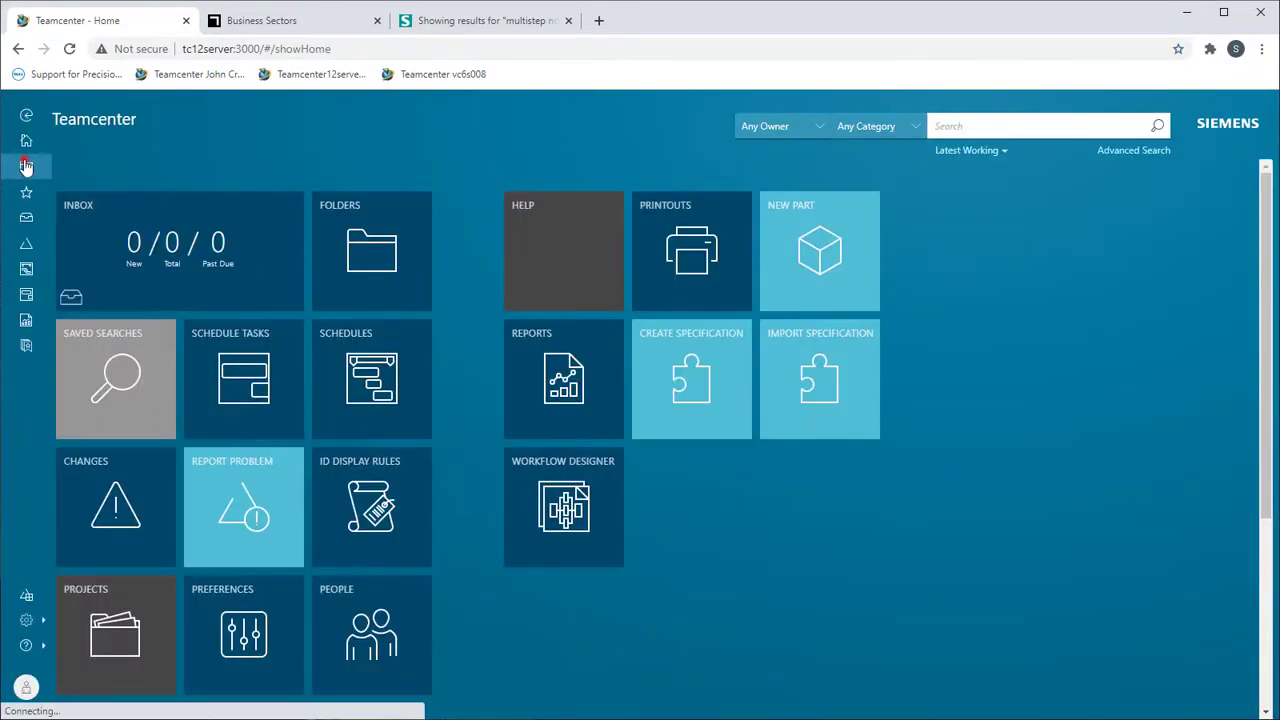
- Open the bracket item from the FADEC folder in NX and run the downloaded openinnx launcher
{"action": "left_click", "coordinate": [26, 166]}
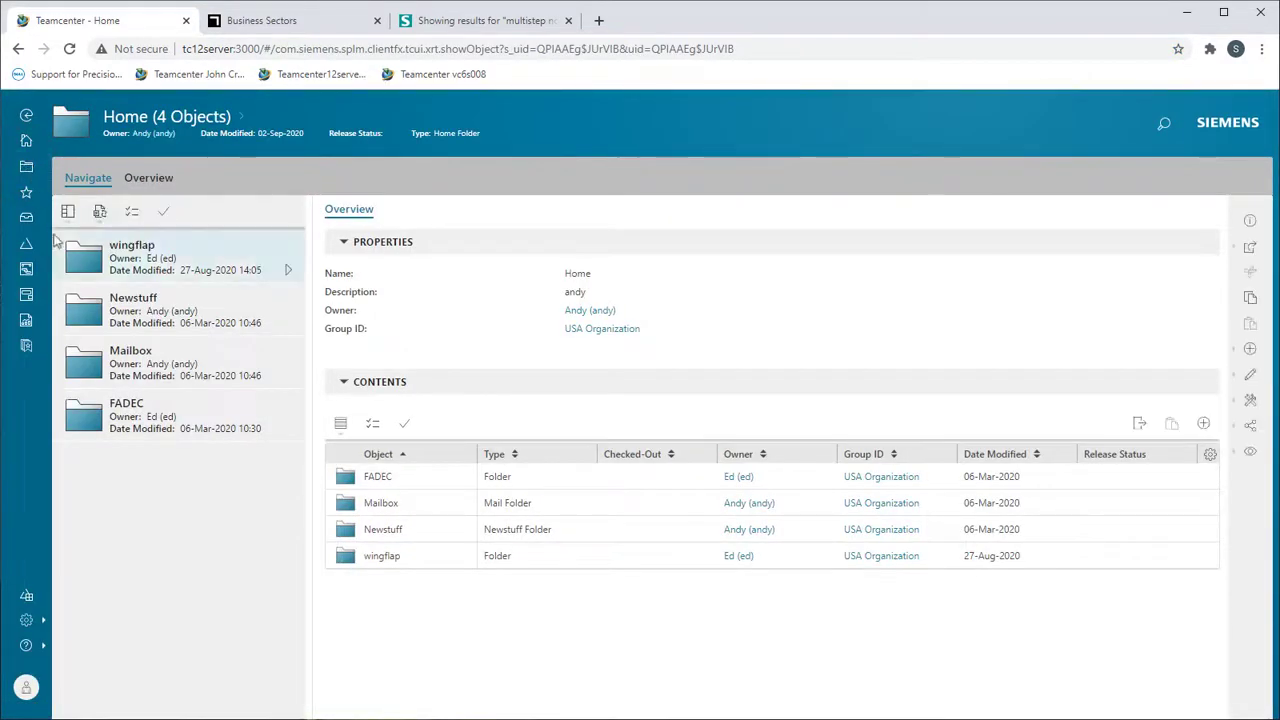
{"action": "left_click", "coordinate": [128, 428]}
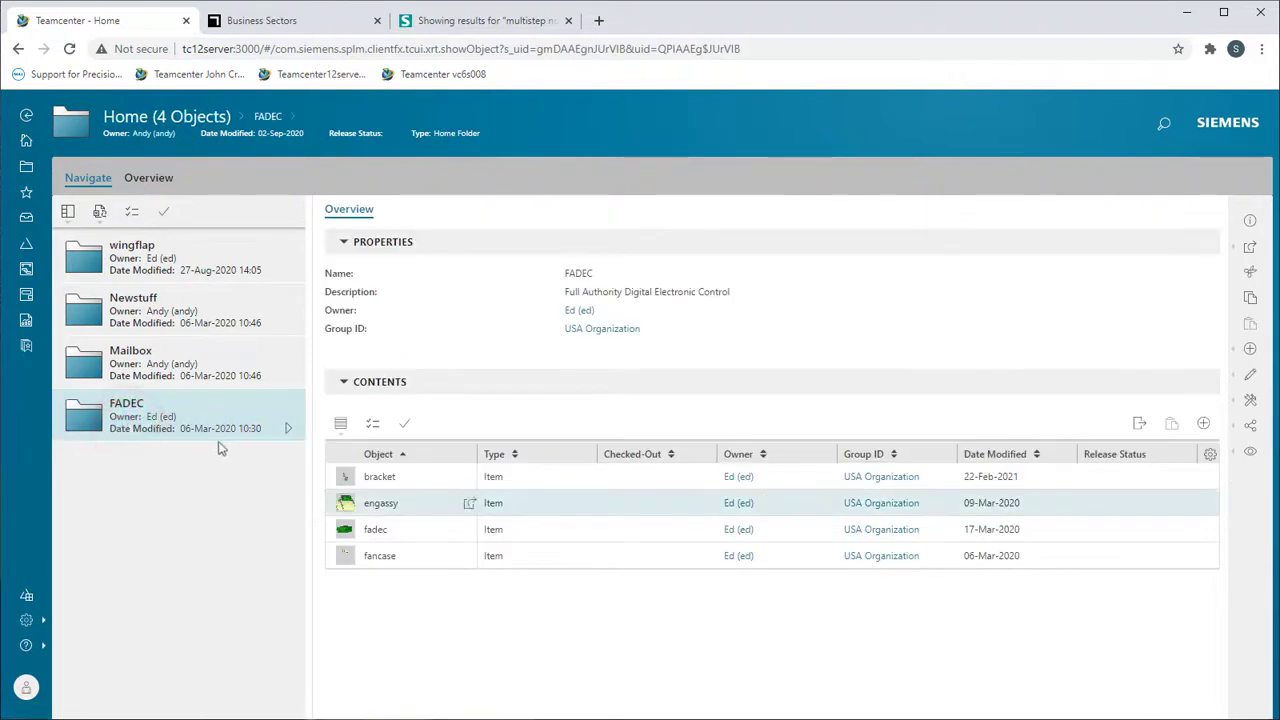
{"action": "left_click", "coordinate": [408, 477]}
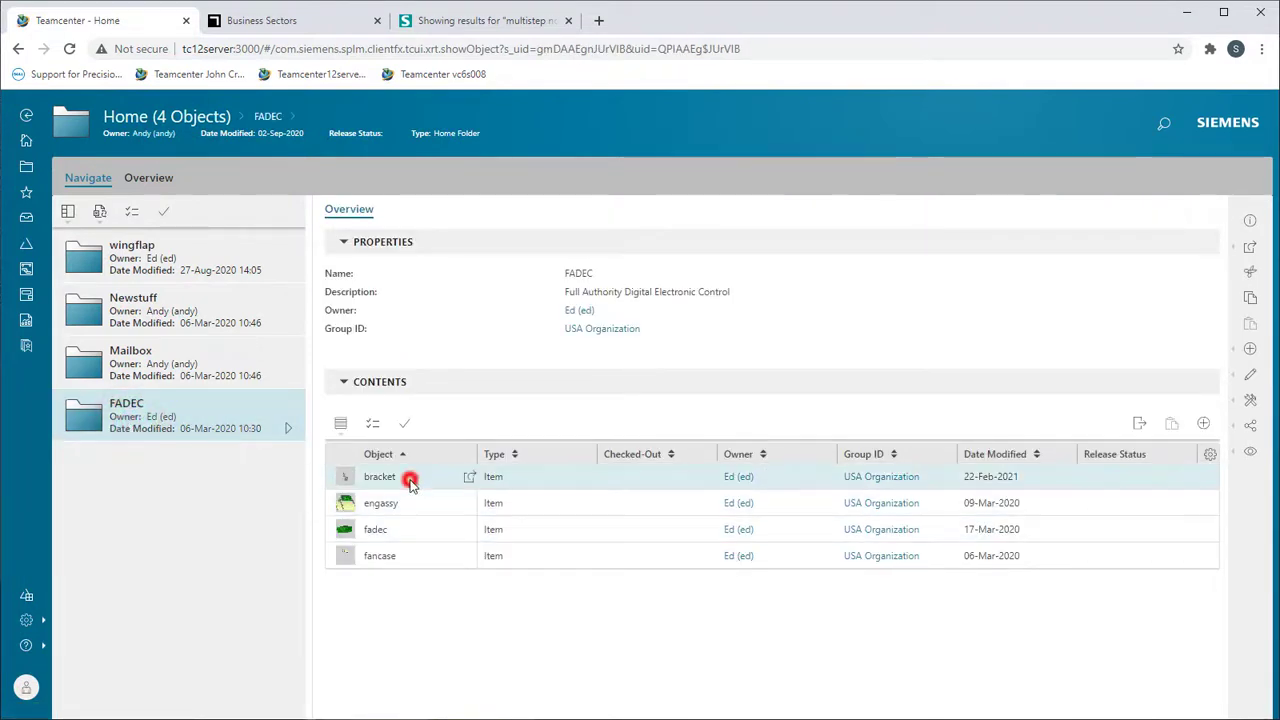
{"action": "left_click", "coordinate": [1250, 247]}
{"action": "left_click", "coordinate": [1152, 393]}
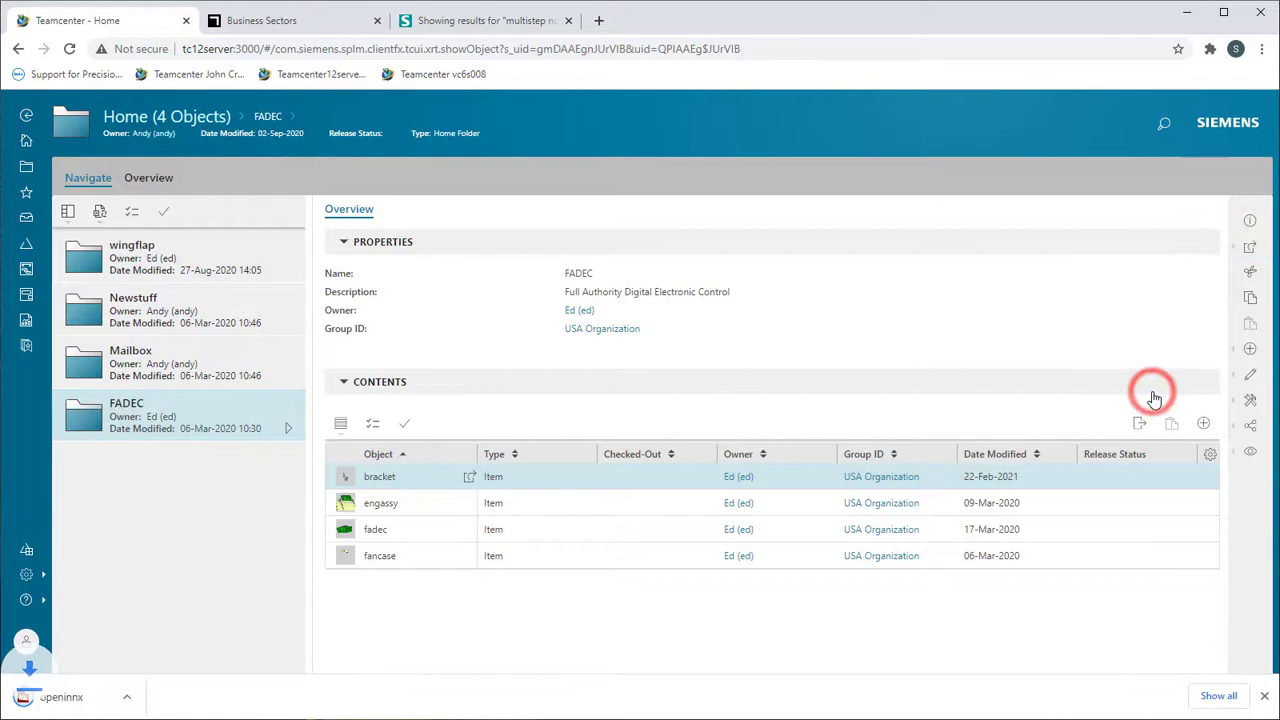
{"action": "left_click", "coordinate": [30, 697]}
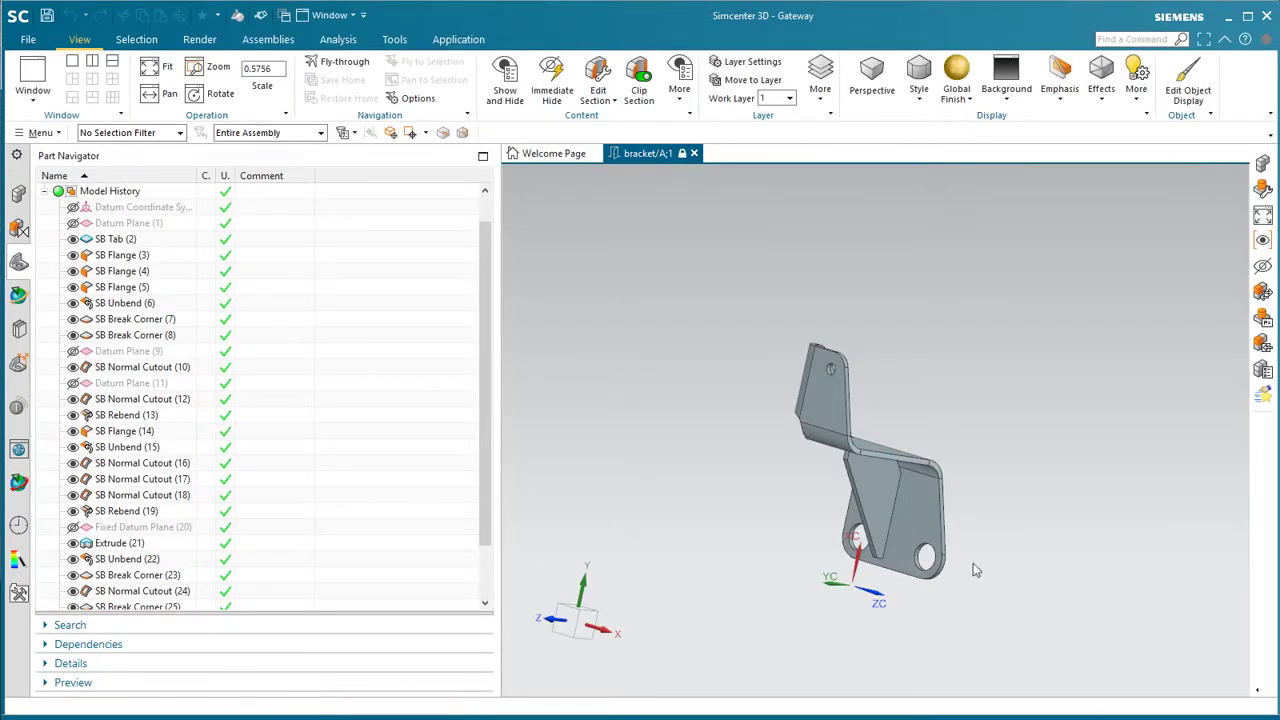
- Rotate the loaded bracket part to look it over in the Modeling application
{"action": "middle_click_drag", "start_coordinate": [900, 483], "coordinate": [958, 447]}
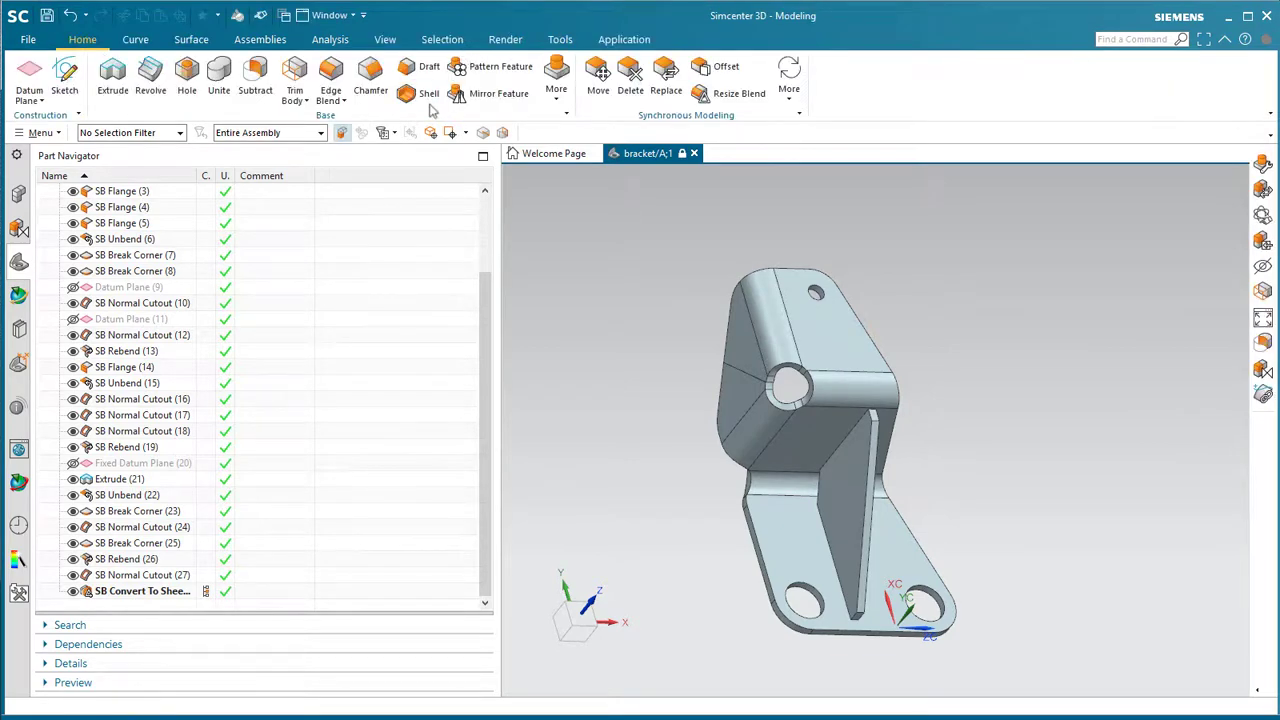
- Make SB Break Corner (25) the current feature and dismiss both read-only warnings
{"action": "right_click", "coordinate": [148, 543]}
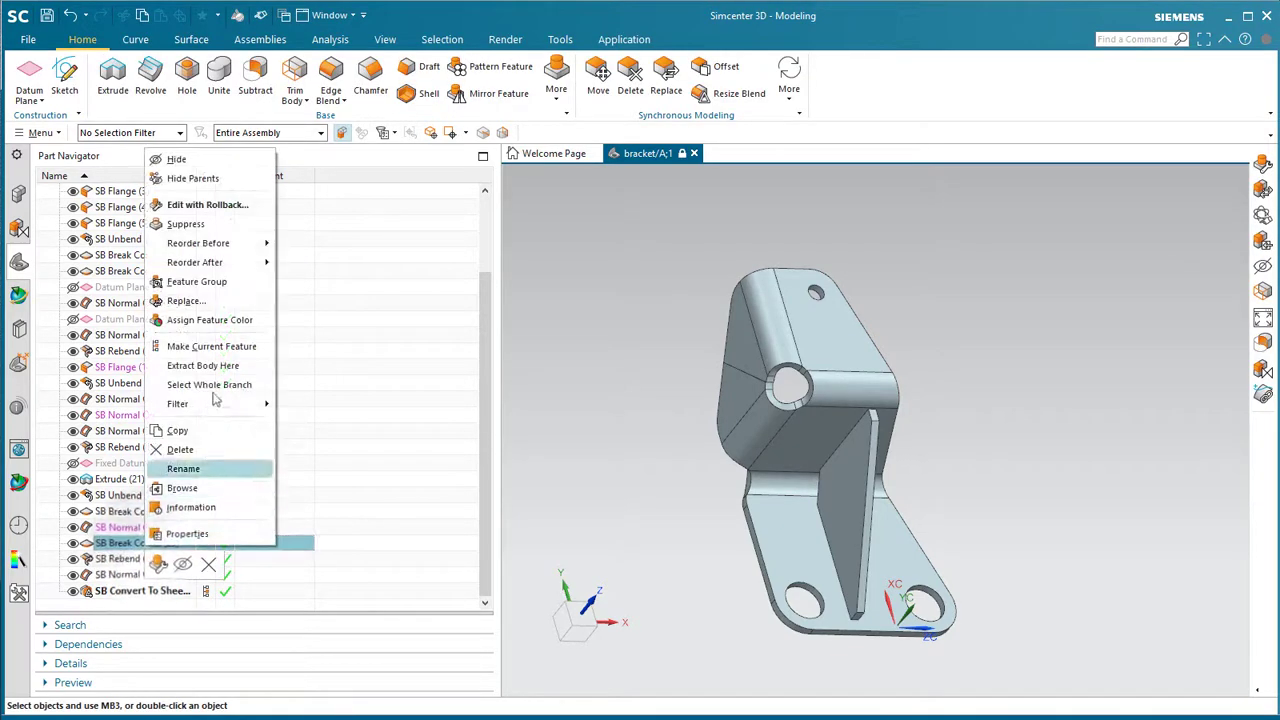
{"action": "left_click", "coordinate": [234, 350]}
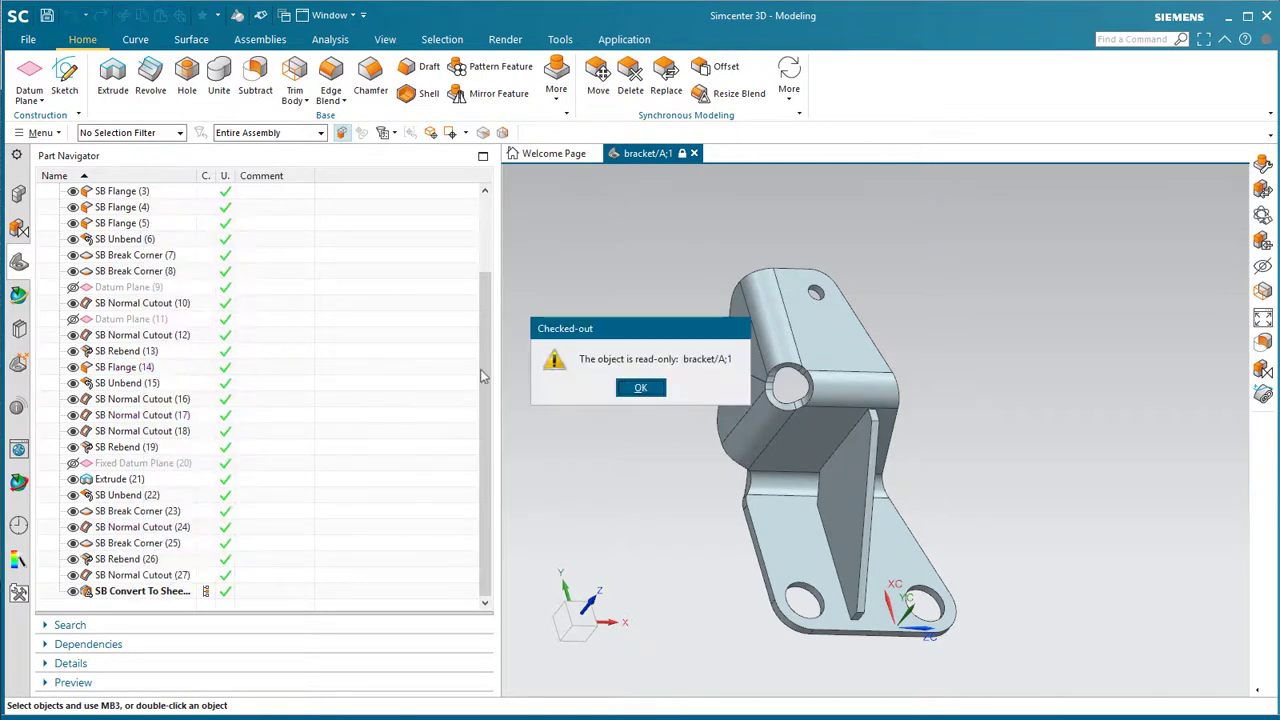
{"action": "left_click", "coordinate": [638, 388]}
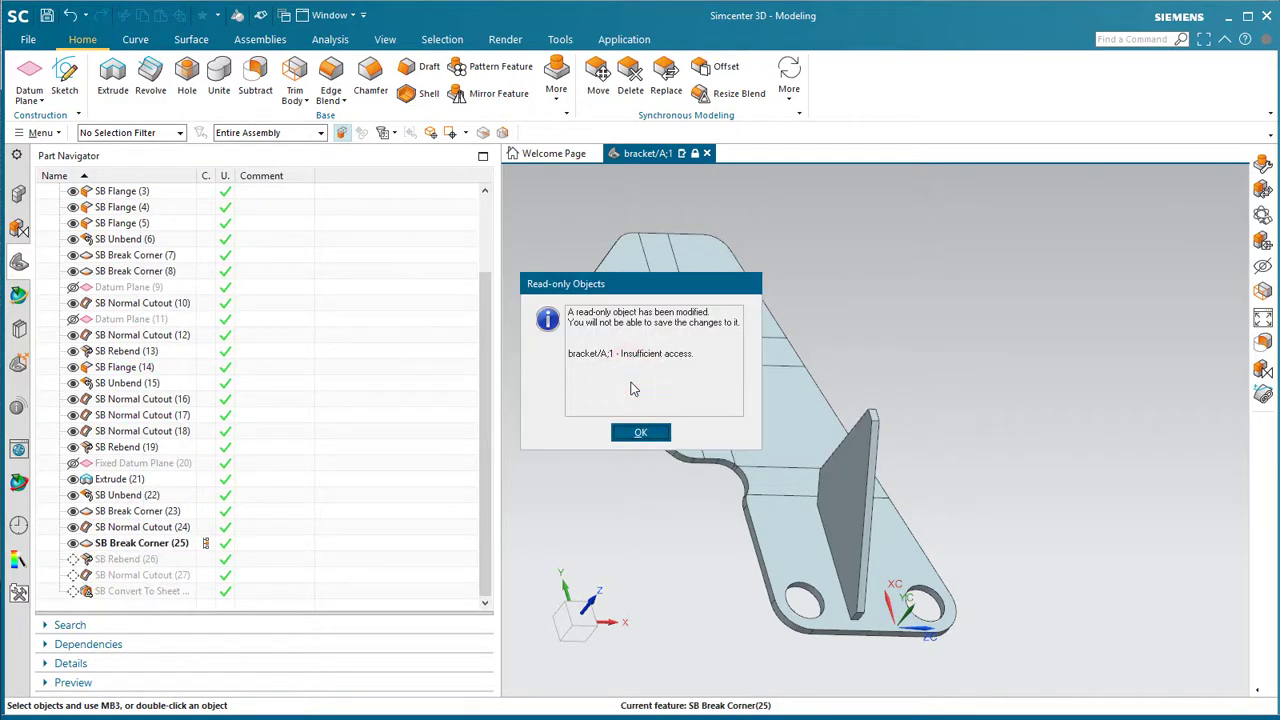
{"action": "left_click_drag", "start_coordinate": [633, 288], "coordinate": [453, 333]}
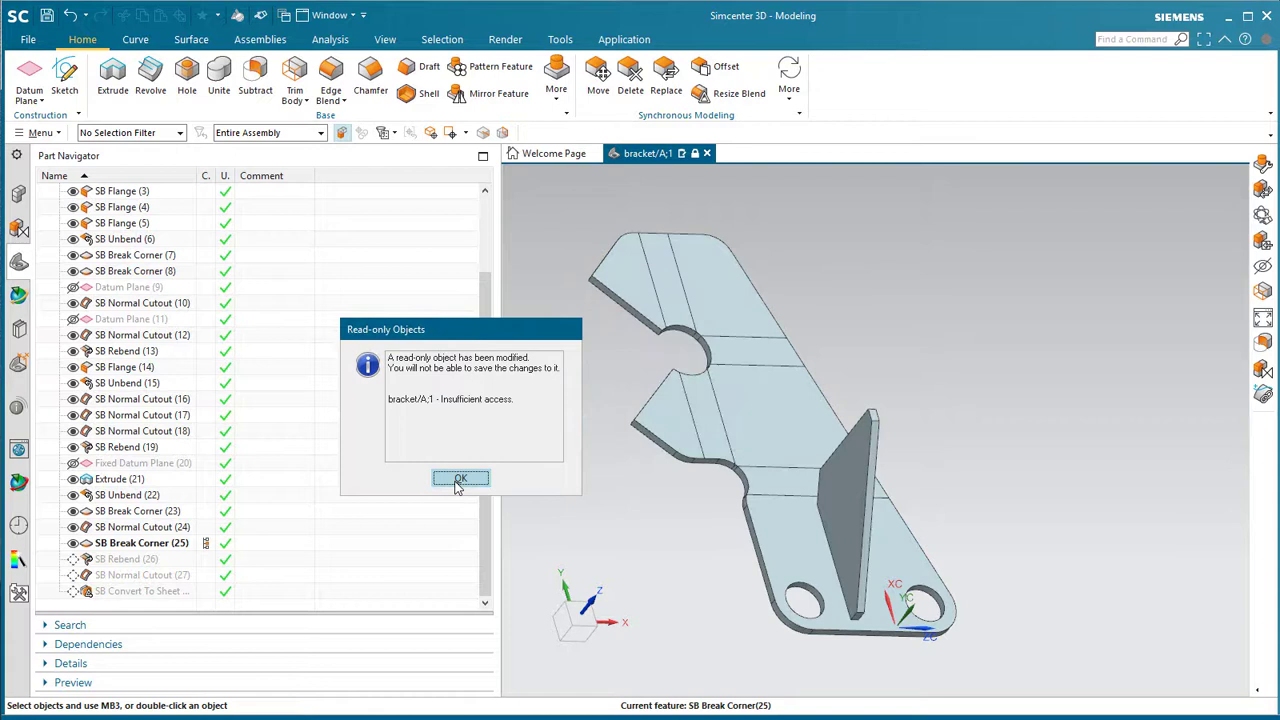
{"action": "left_click", "coordinate": [456, 481]}
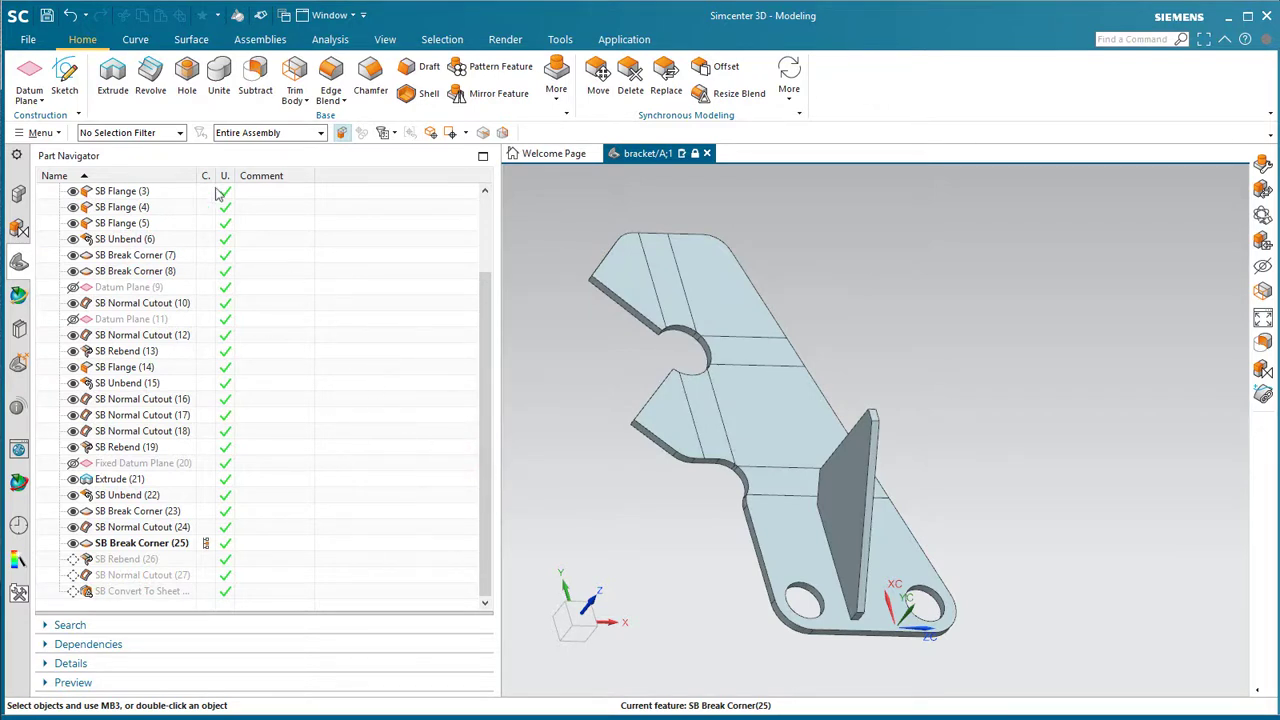
- Undo the rollback, then zoom and rotate around the hole beside the gusset
{"action": "left_click", "coordinate": [72, 15]}
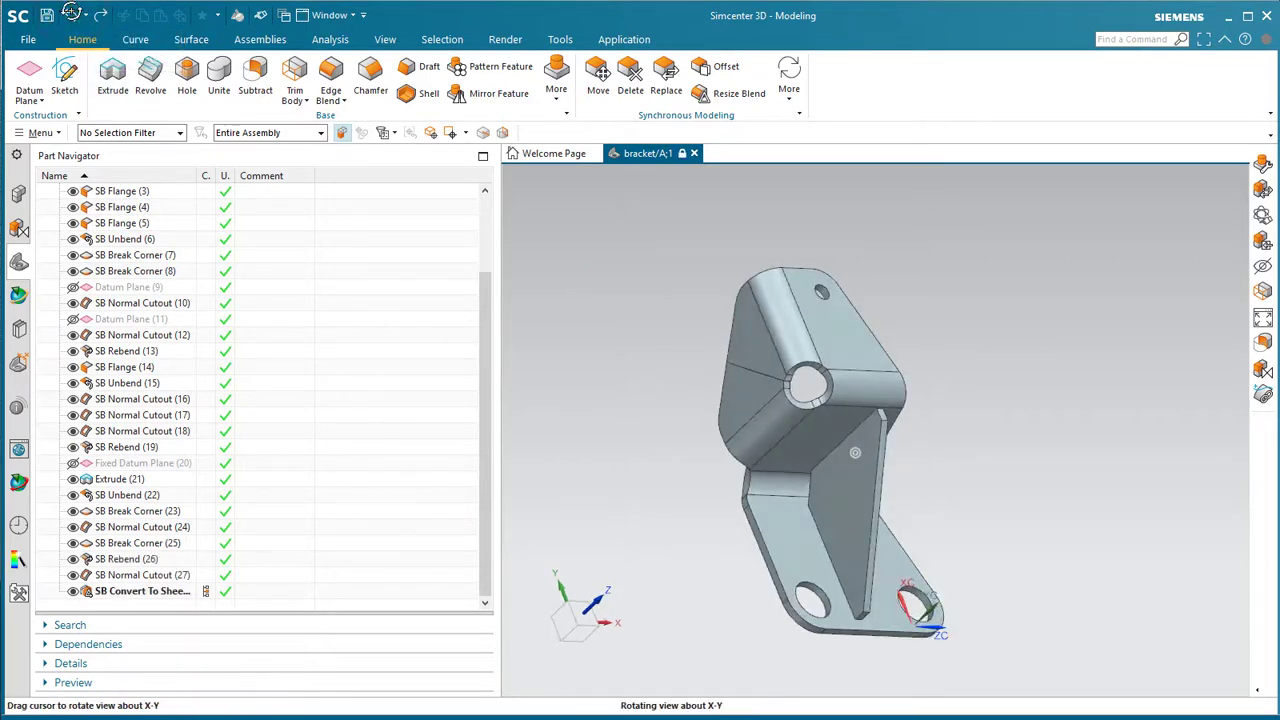
{"action": "scroll", "coordinate": [640, 217], "scroll_direction": "up", "scroll_amount": 5}
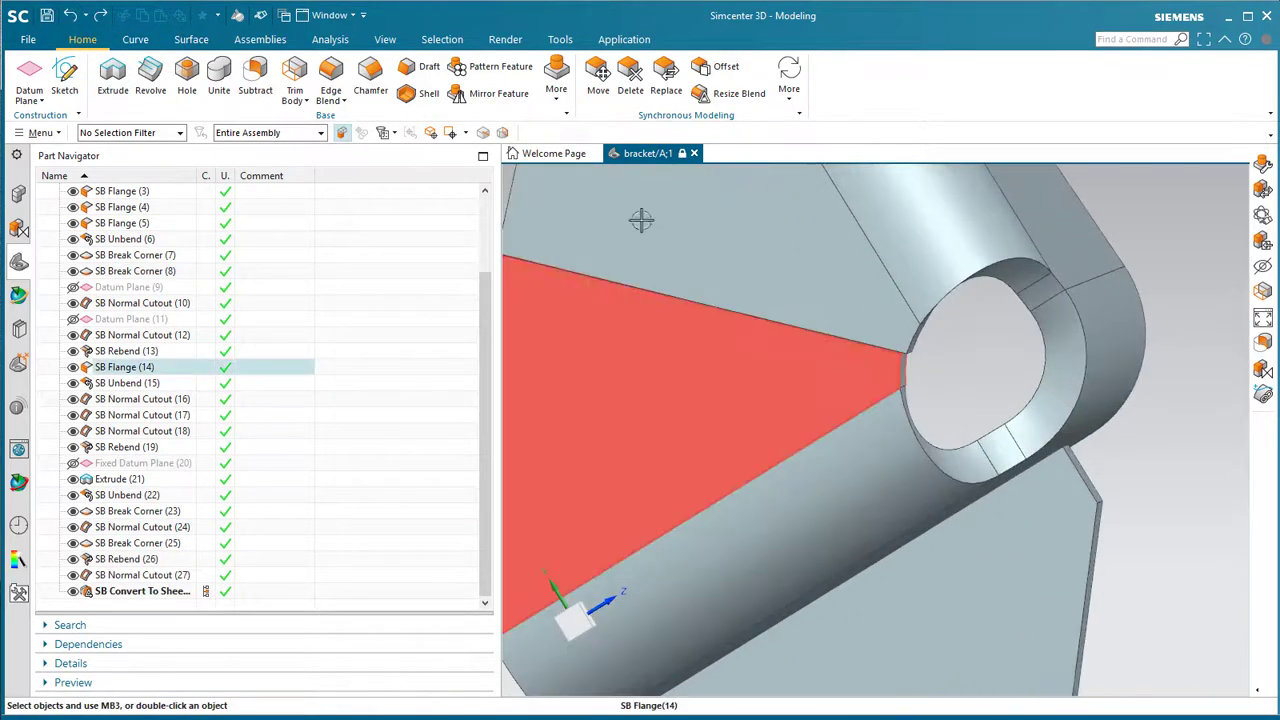
{"action": "scroll", "coordinate": [908, 317], "scroll_direction": "up", "scroll_amount": 3}
{"action": "middle_click_drag", "start_coordinate": [908, 317], "coordinate": [909, 317]}
{"action": "scroll", "coordinate": [857, 298], "scroll_direction": "down", "scroll_amount": 3}
{"action": "scroll", "coordinate": [857, 298], "scroll_direction": "down", "scroll_amount": 5}
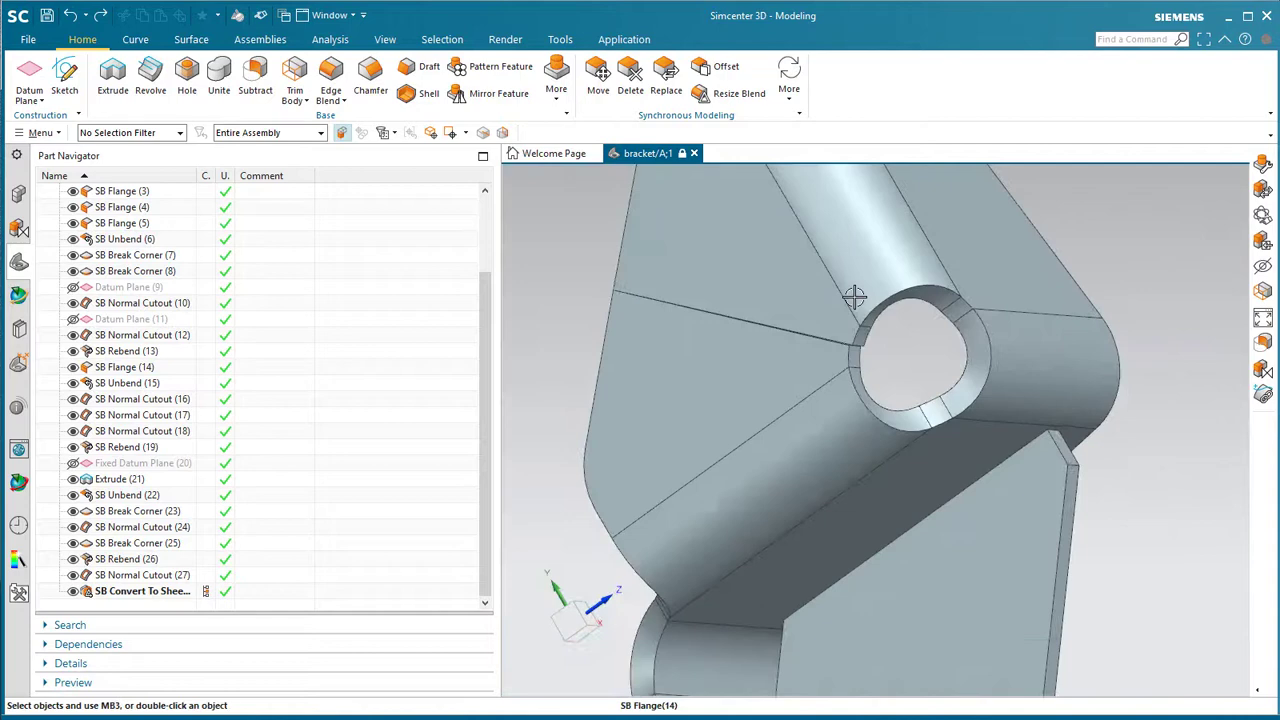
{"action": "middle_click_drag", "start_coordinate": [852, 370], "coordinate": [848, 382]}
- Set the selection filter to Solid Body, then clear the filter again
{"action": "left_click", "coordinate": [150, 134]}
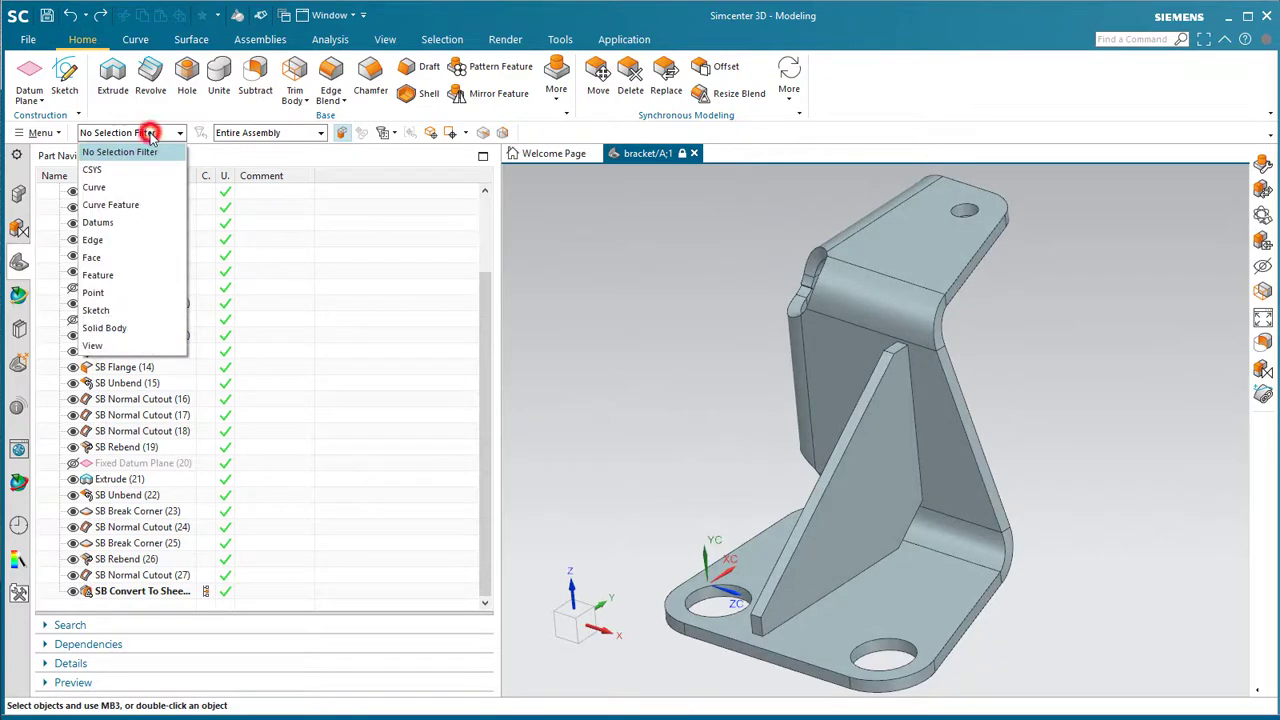
{"action": "left_click", "coordinate": [114, 332]}
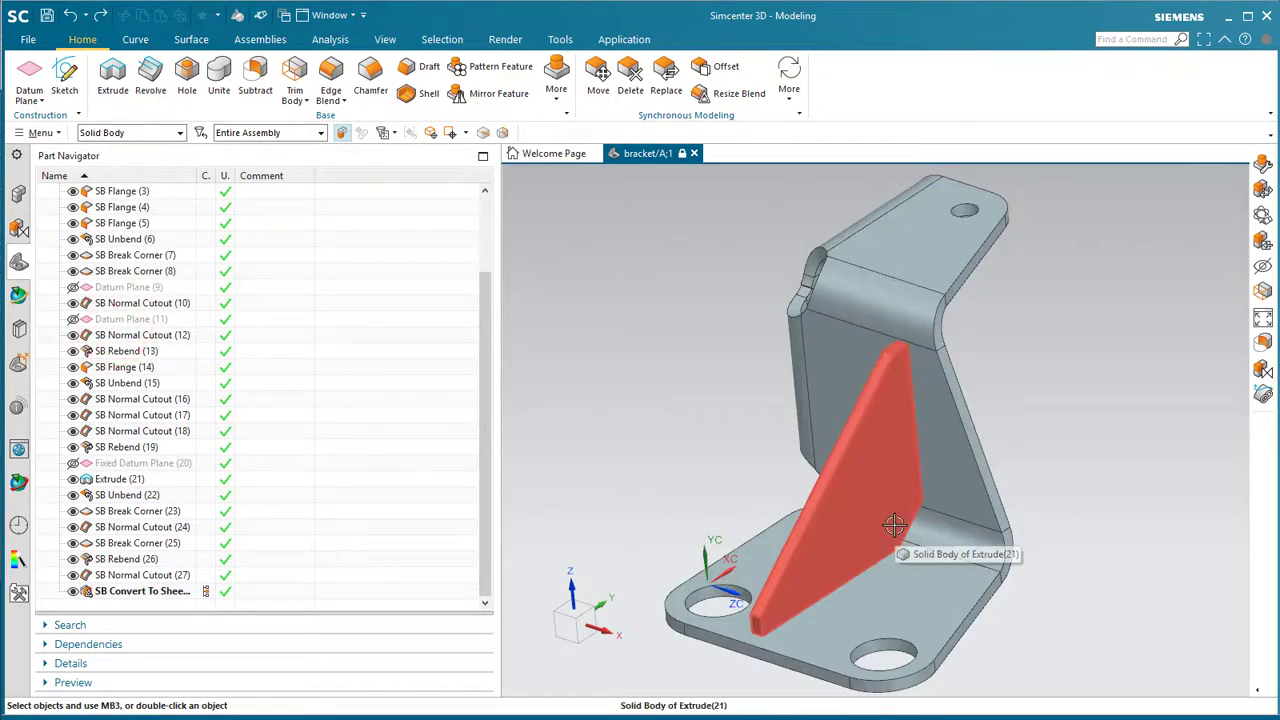
{"action": "left_click", "coordinate": [150, 134]}
{"action": "left_click", "coordinate": [150, 148]}
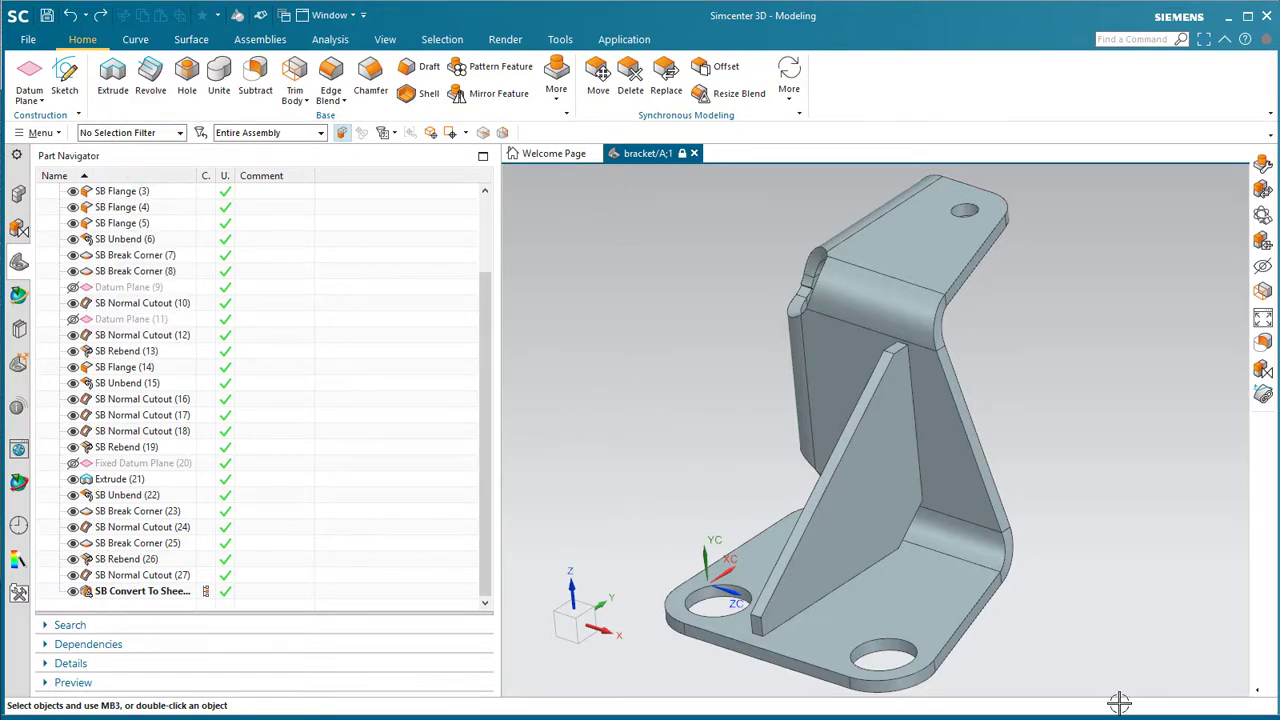
- Switch to Pre/Post and create the bracket FEM file with an assigned revision
{"action": "left_click", "coordinate": [608, 40]}
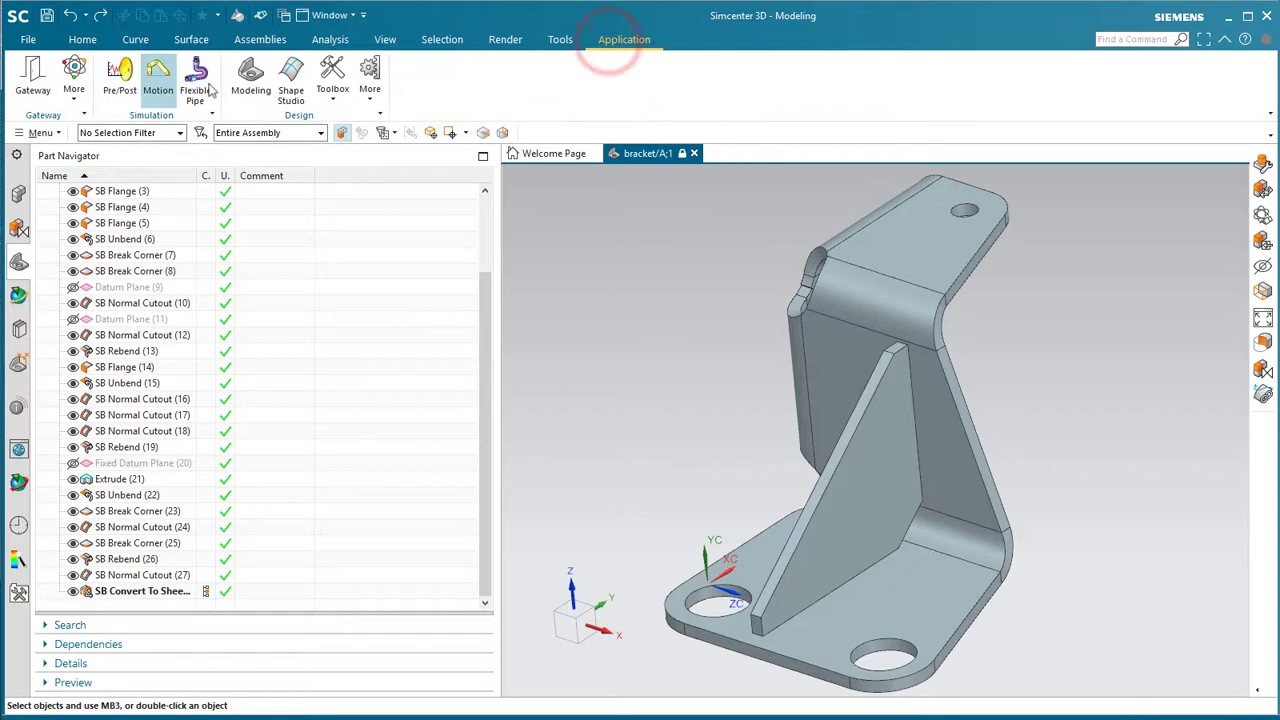
{"action": "left_click", "coordinate": [125, 90]}
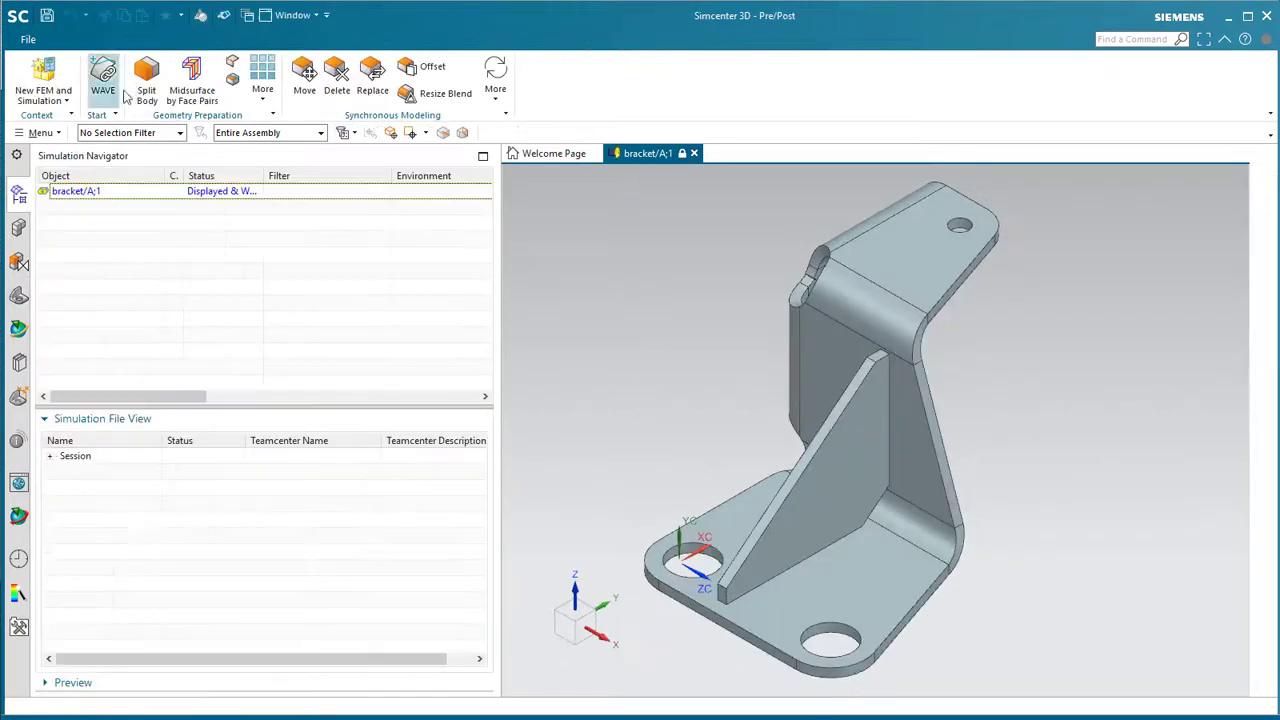
{"action": "left_click", "coordinate": [40, 76]}
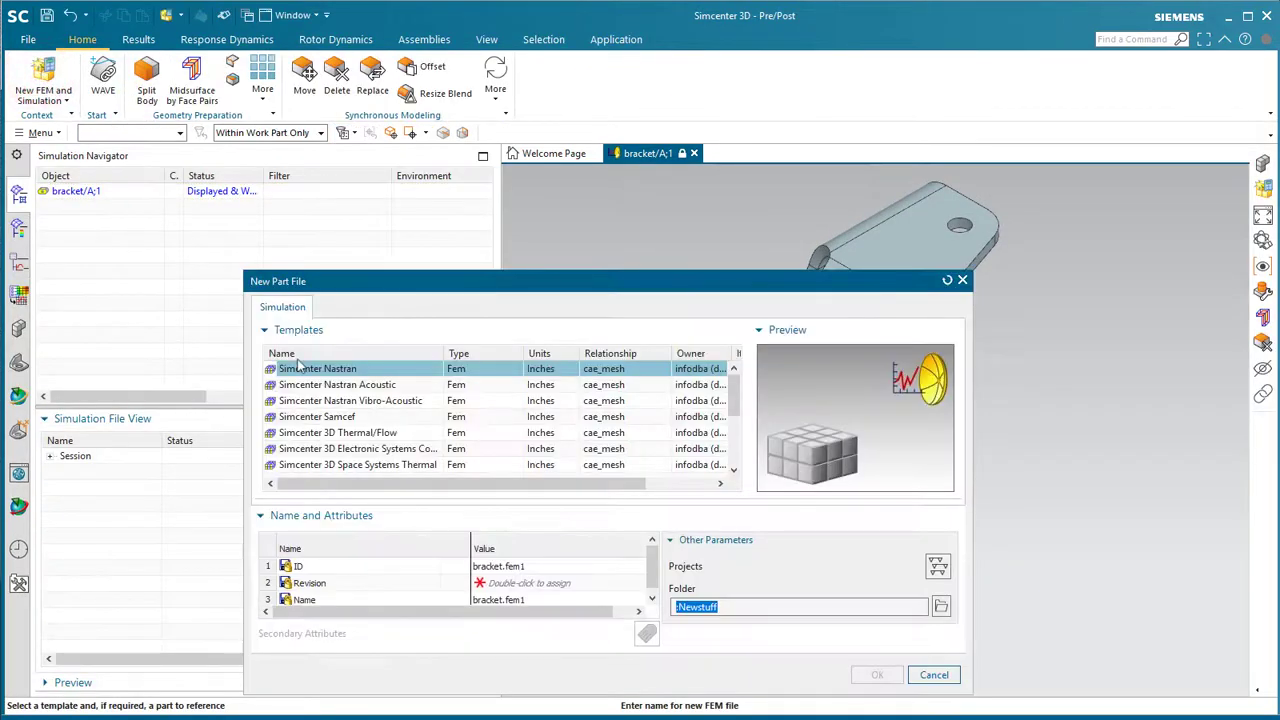
{"action": "double_click", "coordinate": [495, 583]}
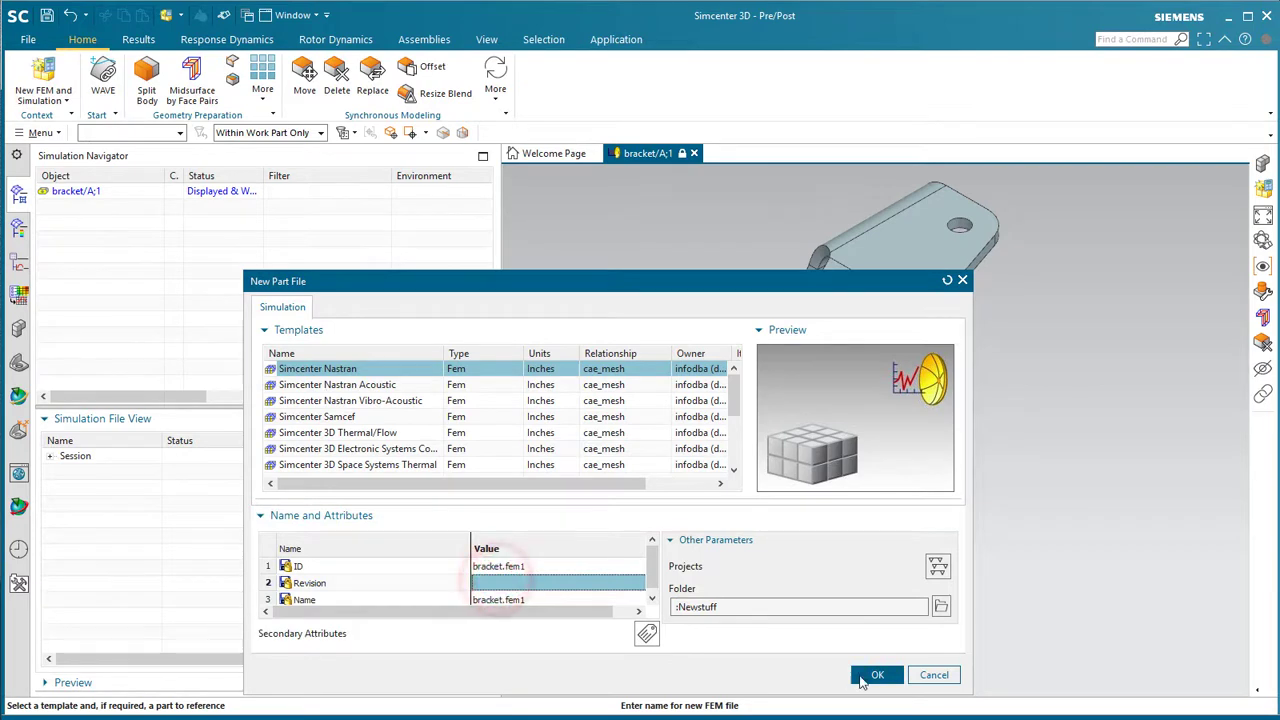
{"action": "left_click", "coordinate": [866, 676]}
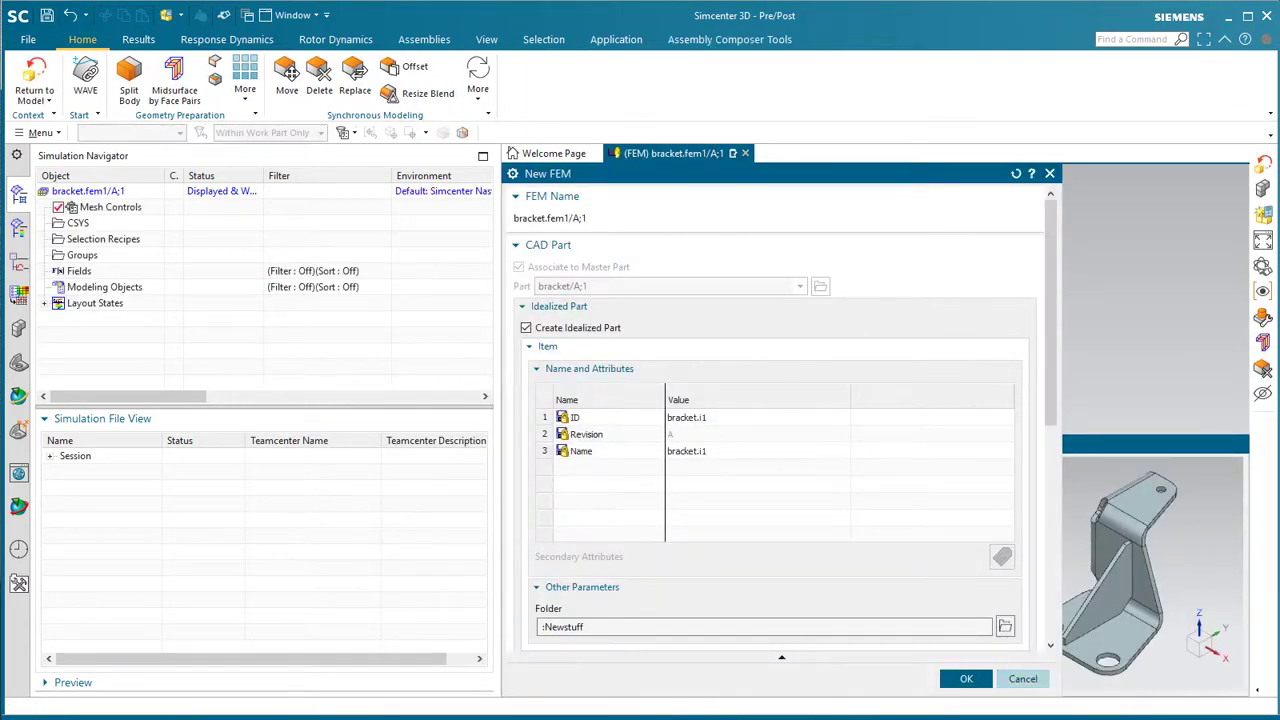
{"action": "left_click", "coordinate": [966, 679]}
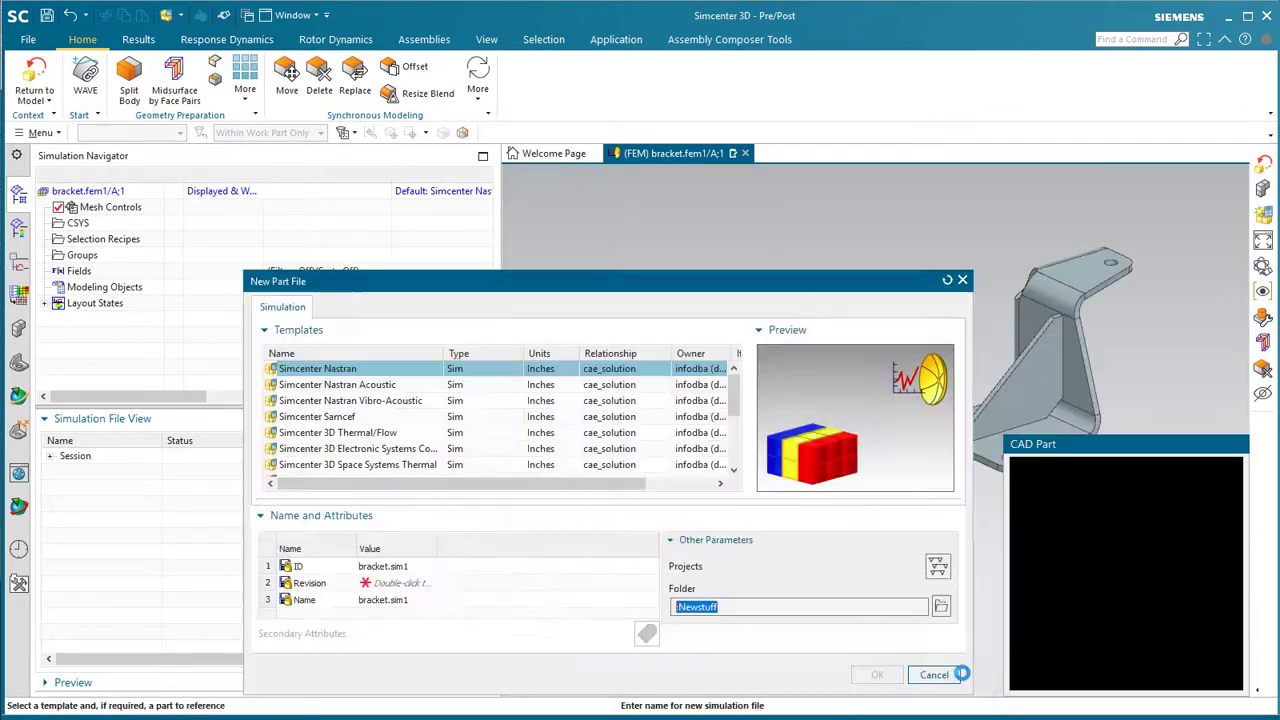
- Create the simulation file and a SOL 101 Linear Statics solution named s101
{"action": "double_click", "coordinate": [494, 584]}
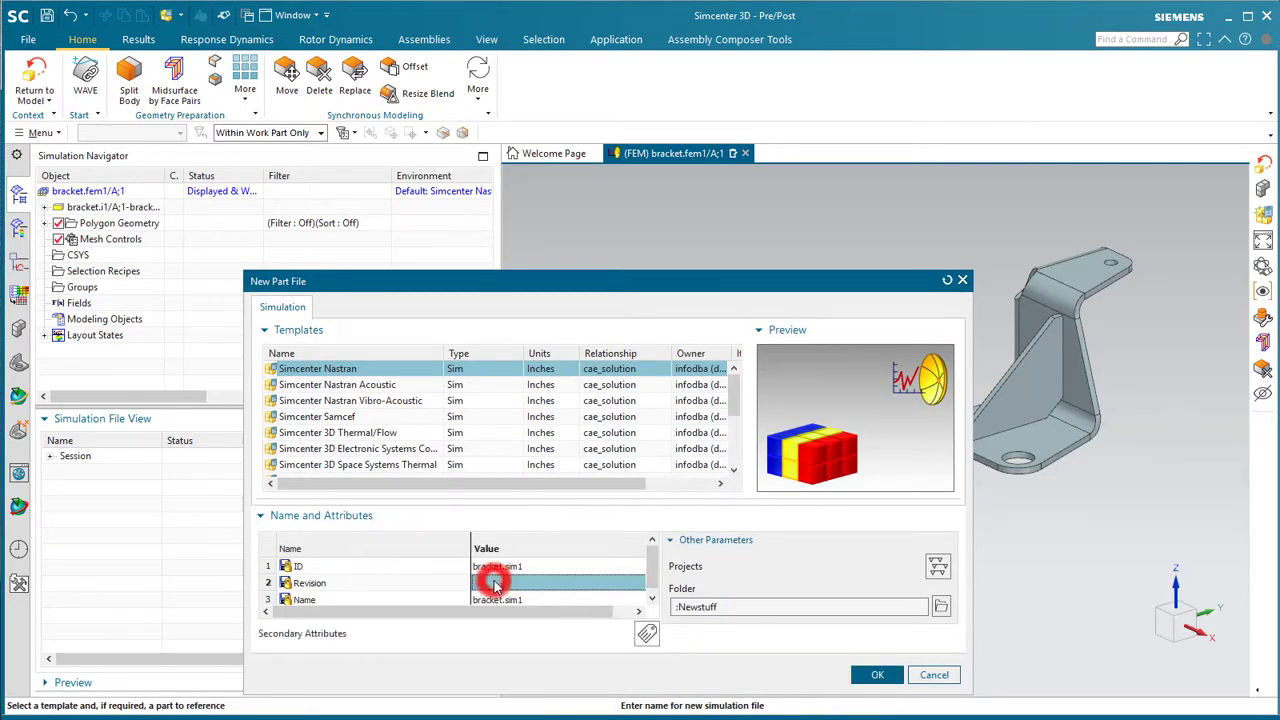
{"action": "left_click", "coordinate": [878, 675]}
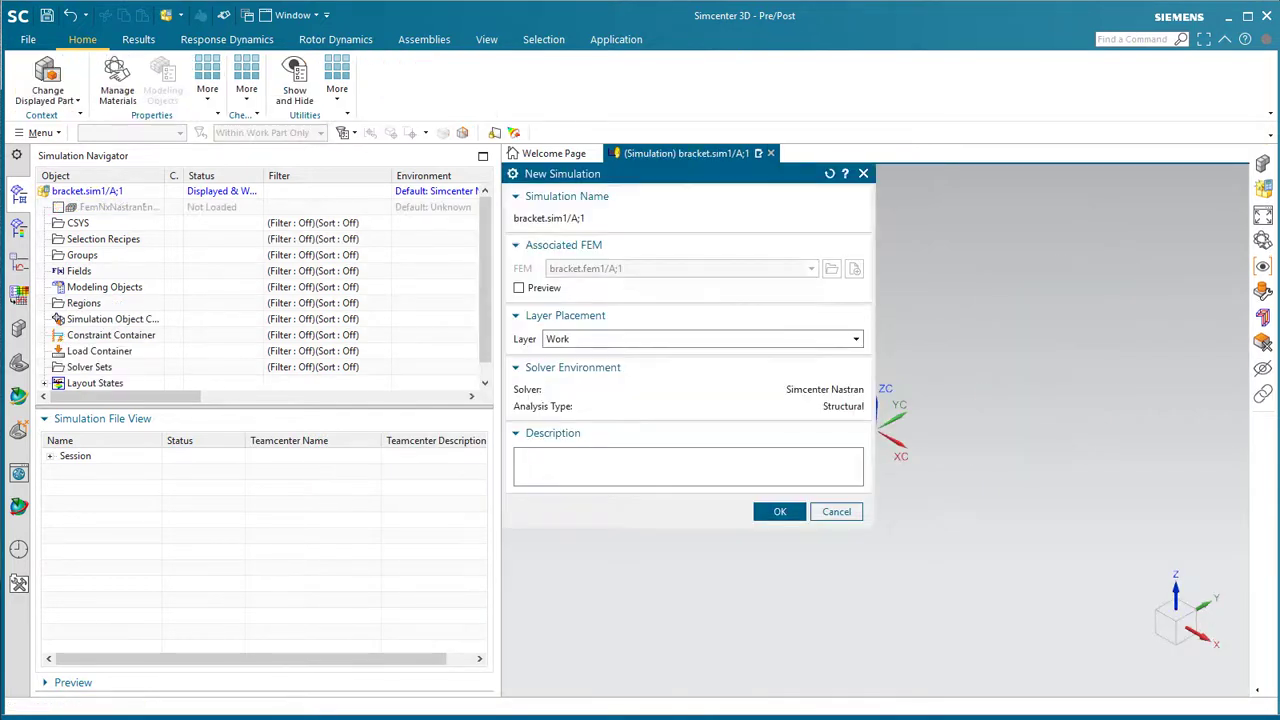
{"action": "left_click", "coordinate": [780, 513]}
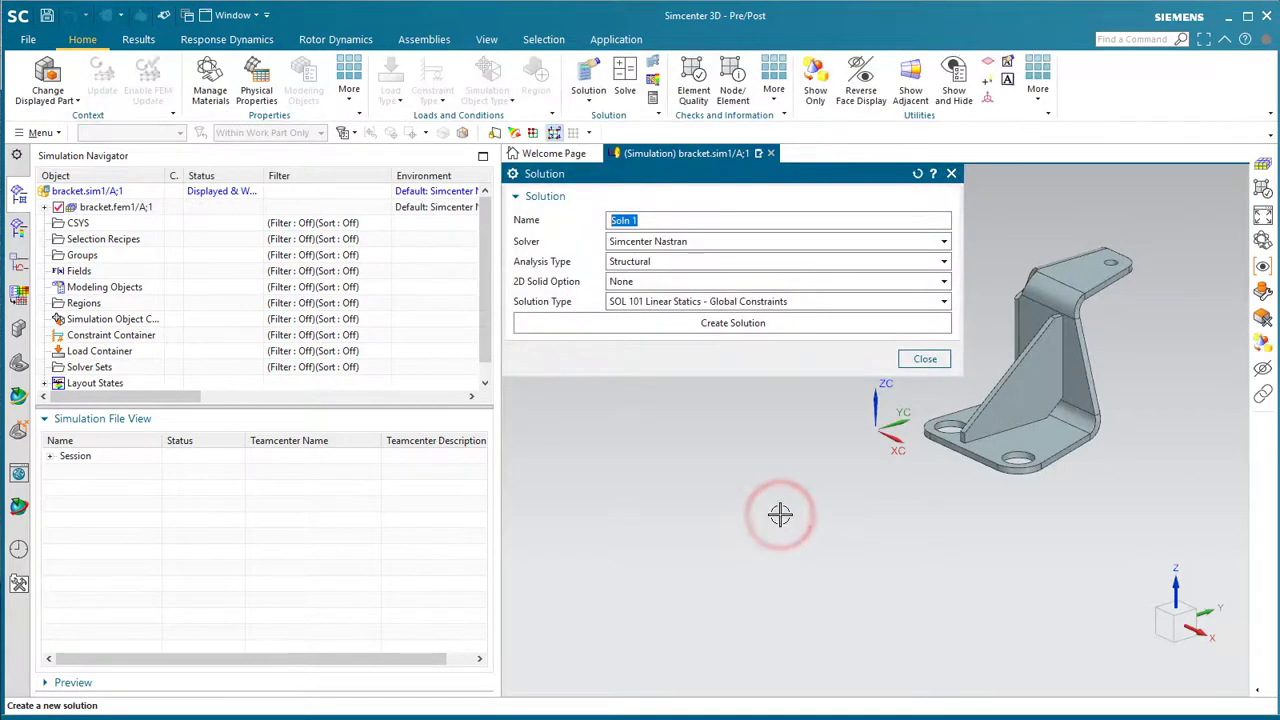
{"action": "left_click", "coordinate": [758, 328]}
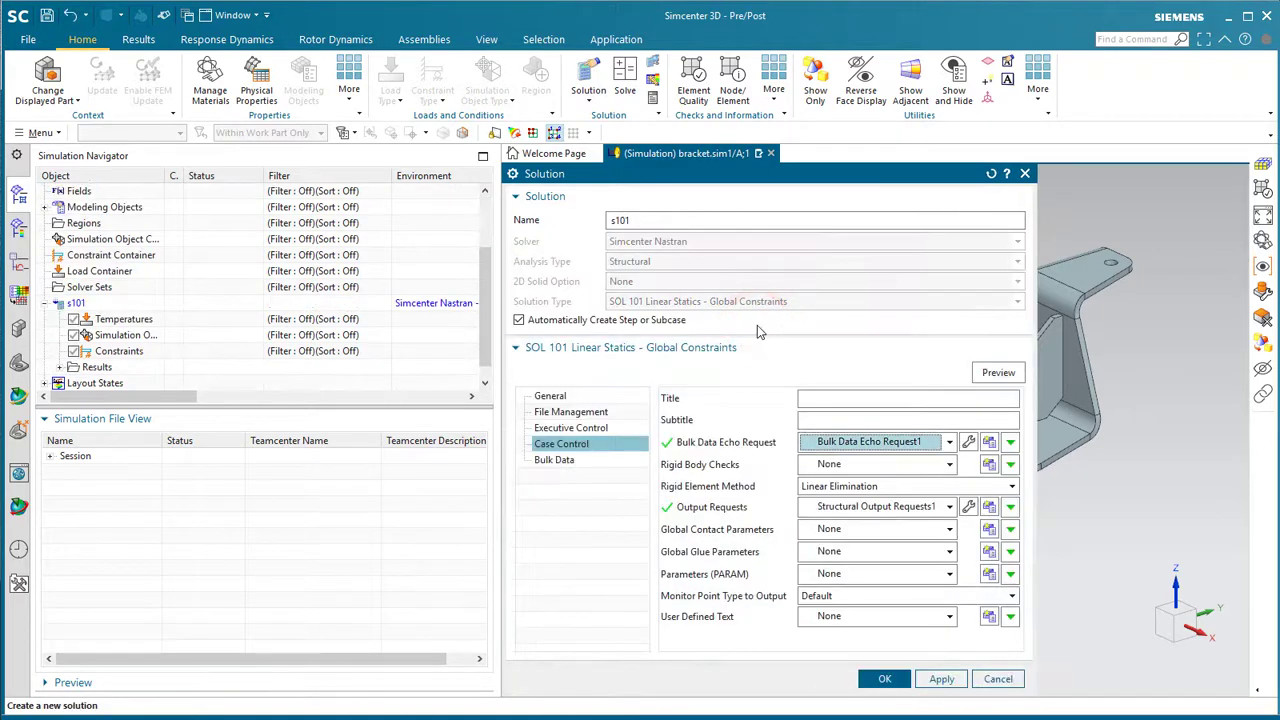
{"action": "left_click", "coordinate": [878, 680]}
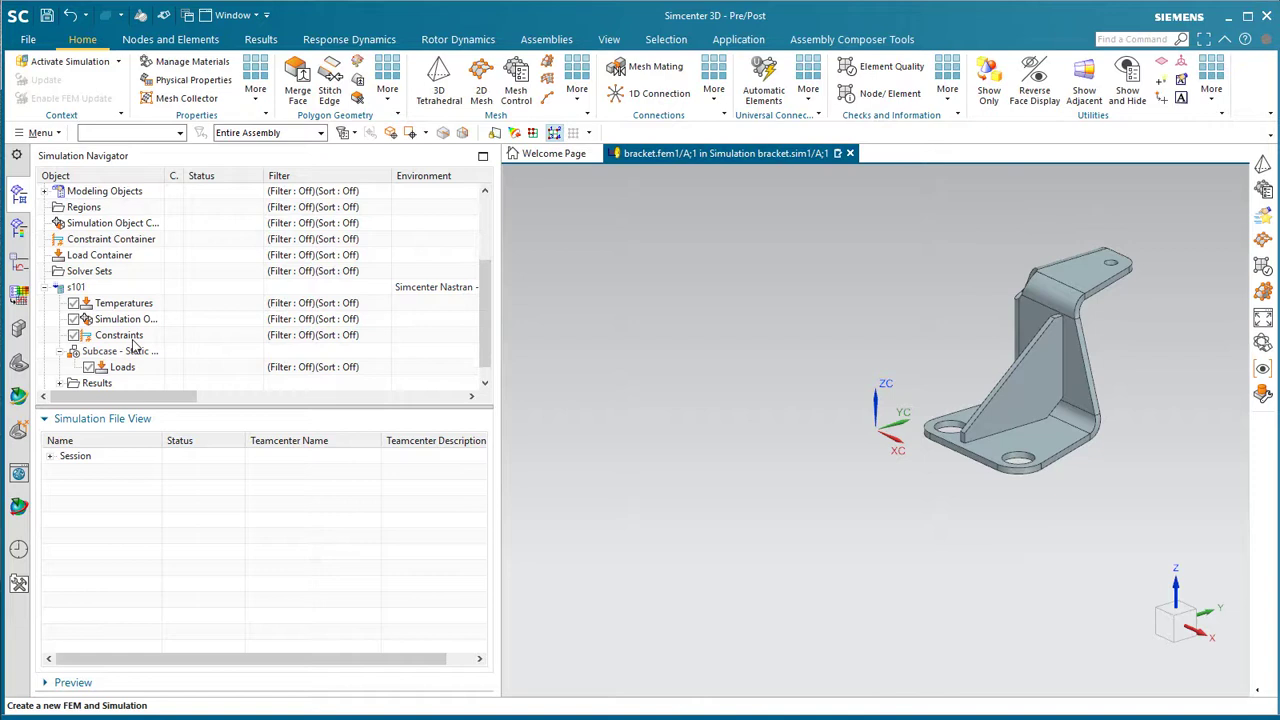
- Expand the session files and make the idealized part bracket.i1 the work part
{"action": "scroll", "coordinate": [133, 345], "scroll_direction": "down", "scroll_amount": 1}
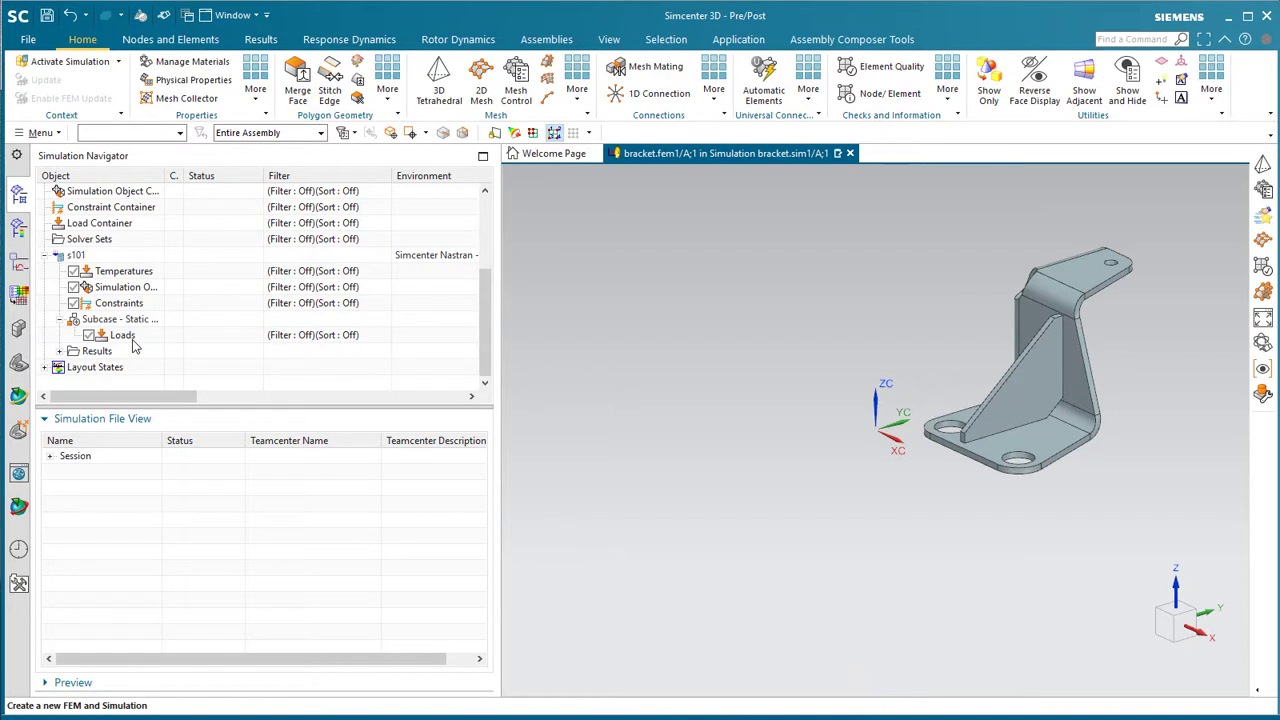
{"action": "right_click", "coordinate": [80, 461]}
{"action": "left_click", "coordinate": [130, 490]}
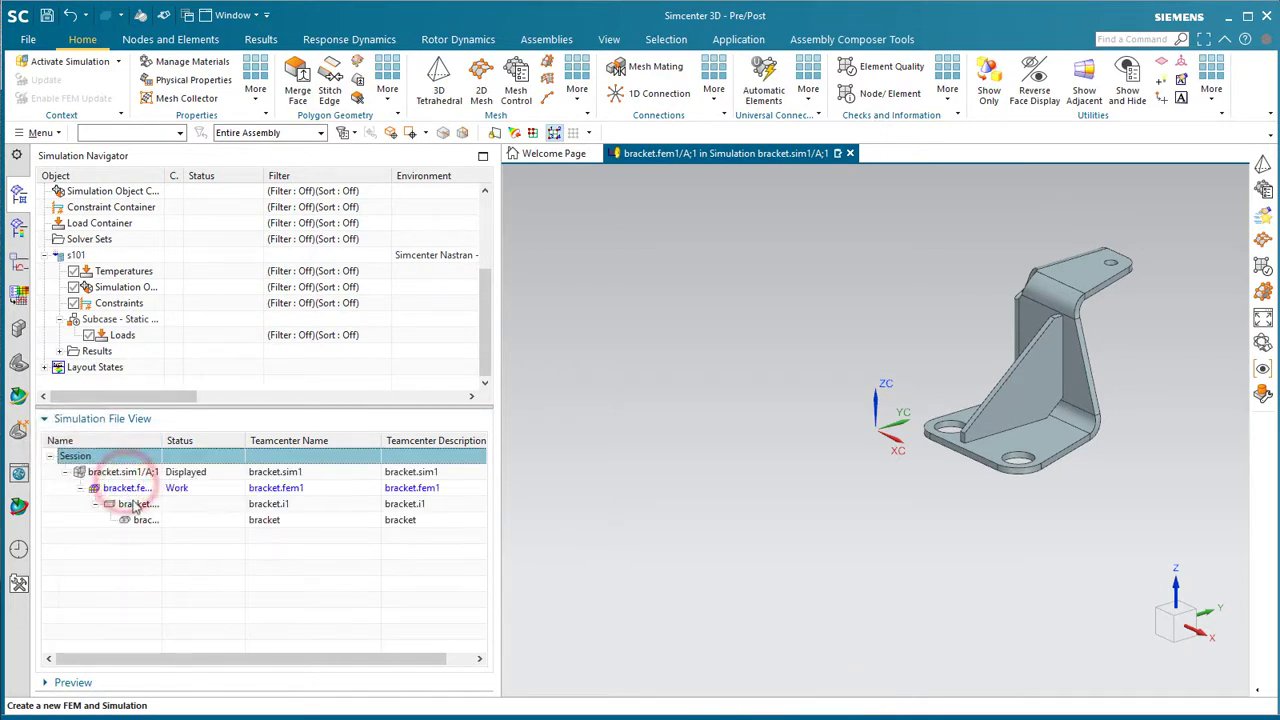
{"action": "double_click", "coordinate": [135, 505]}
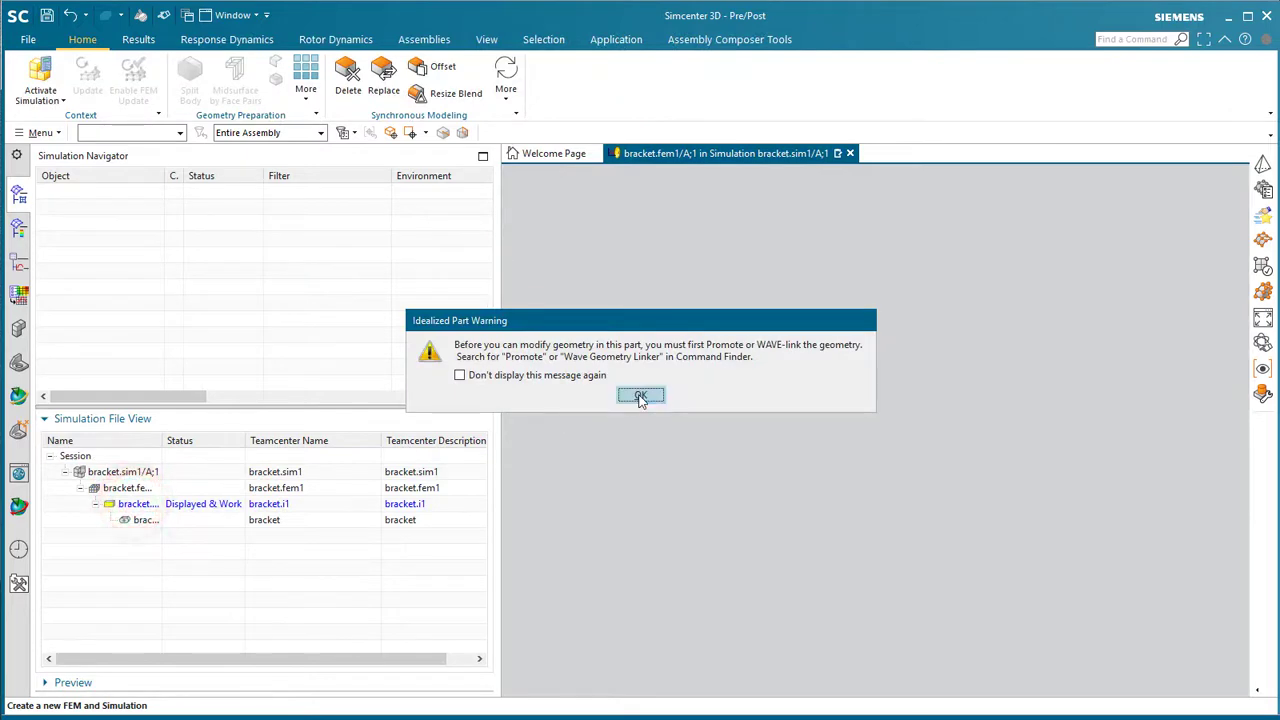
{"action": "left_click", "coordinate": [640, 396]}
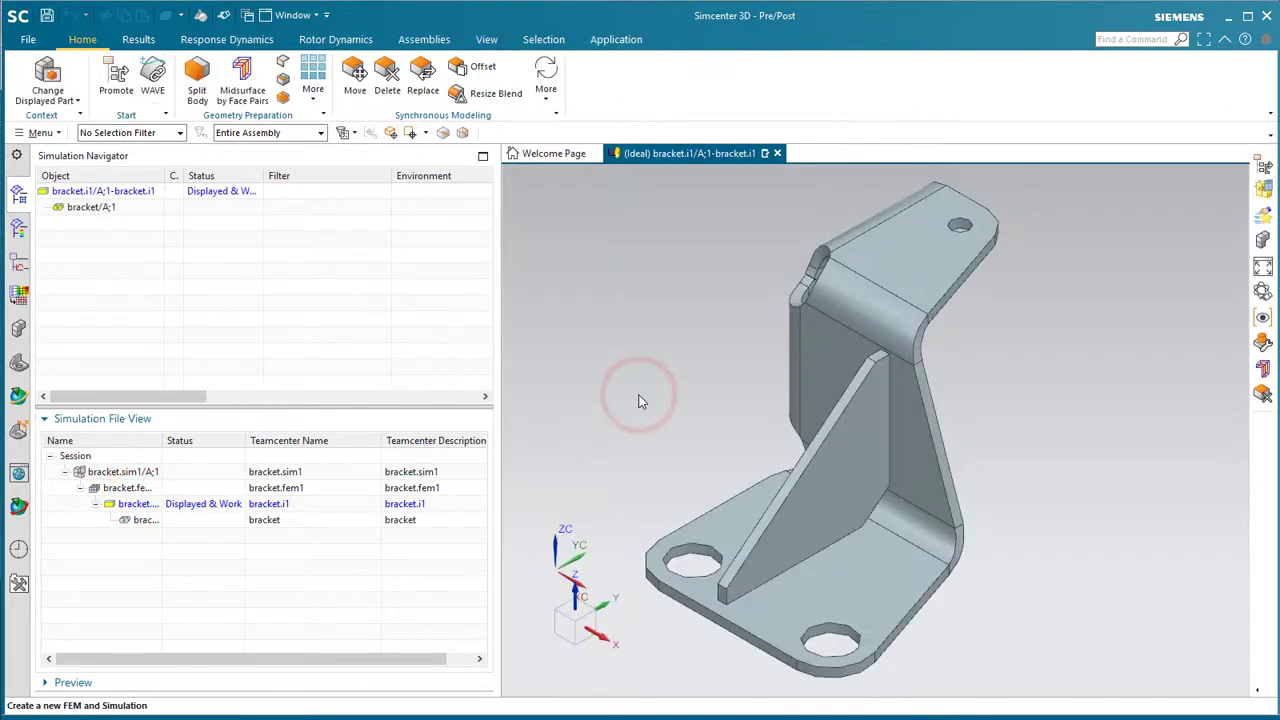
- Promote both bracket bodies into the idealized part
{"action": "left_click", "coordinate": [116, 76]}
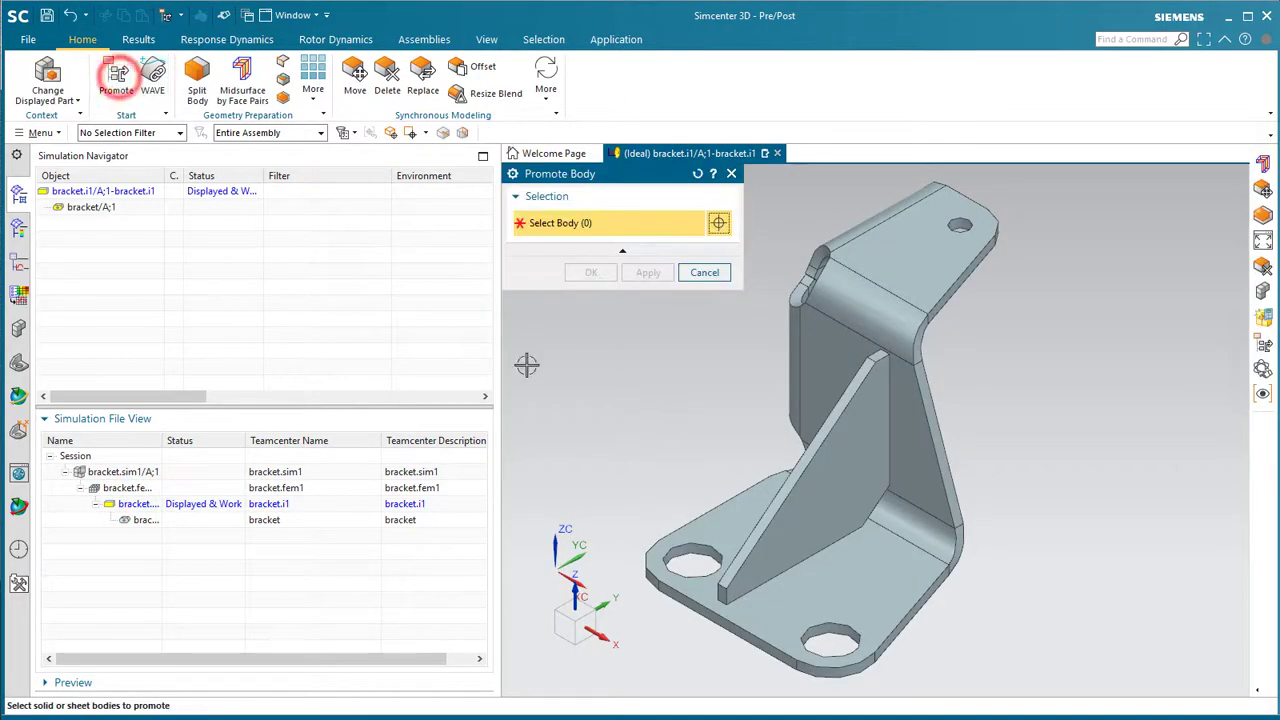
{"action": "left_click", "coordinate": [841, 588]}
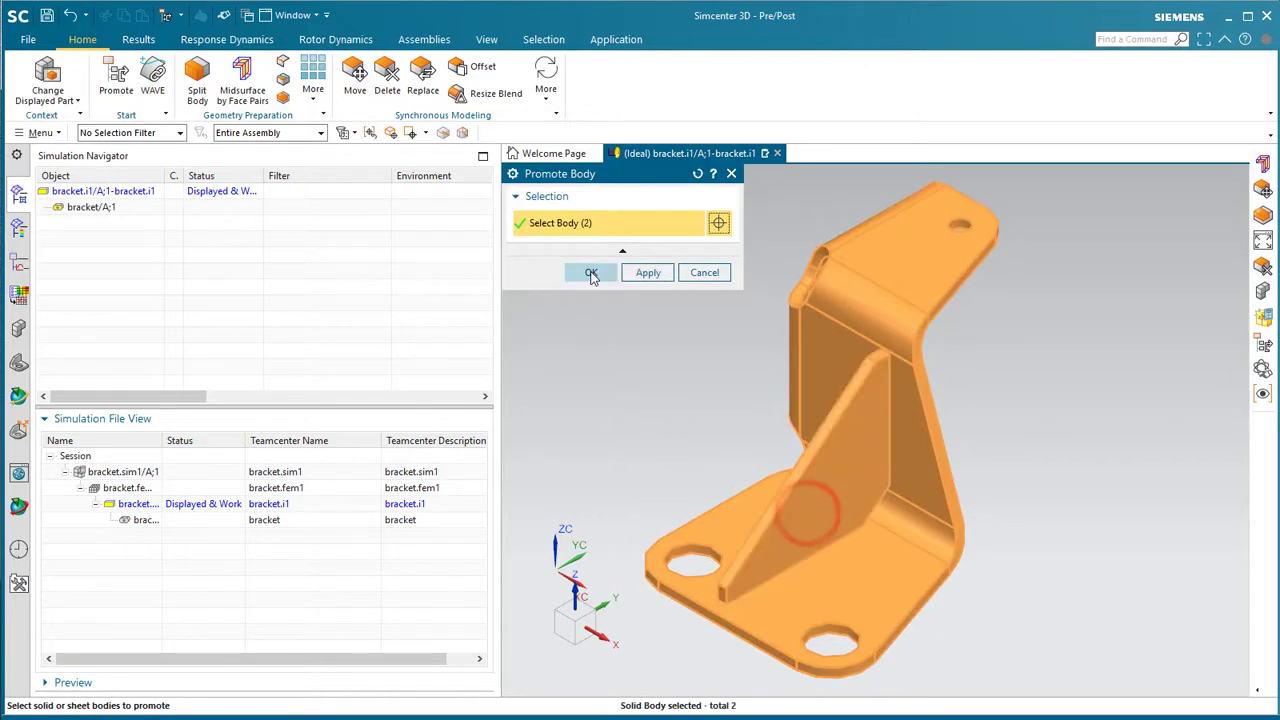
{"action": "left_click", "coordinate": [591, 272]}
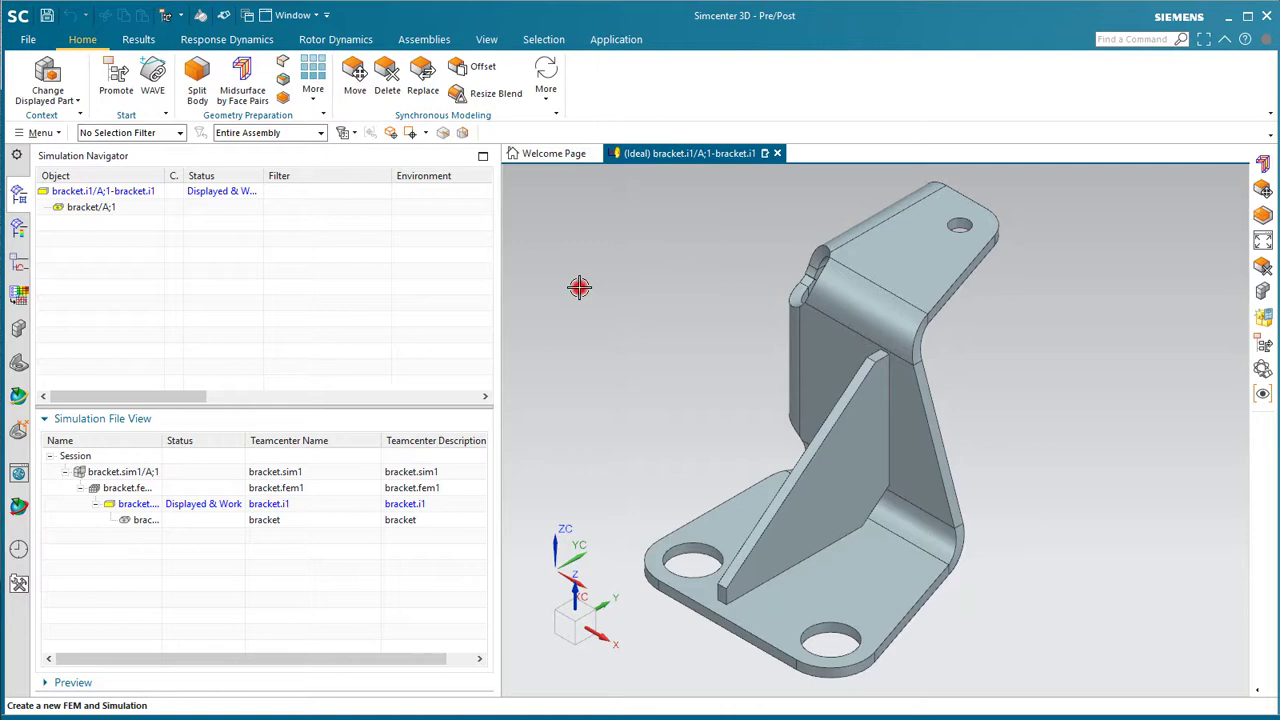
- In Modeling, unite the gusset rib into the bracket as Unite (2), then return to Pre/Post
{"action": "key", "text": "ctrl+m"}
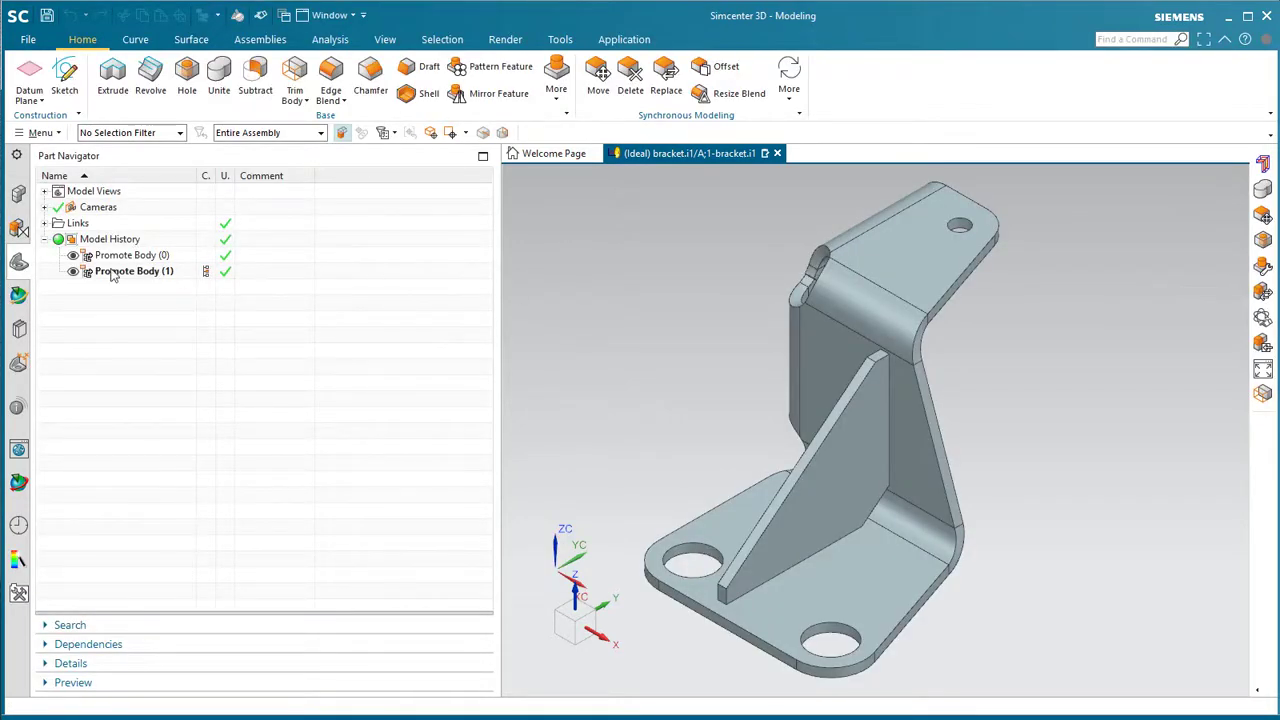
{"action": "left_click", "coordinate": [218, 78]}
{"action": "left_click", "coordinate": [888, 548]}
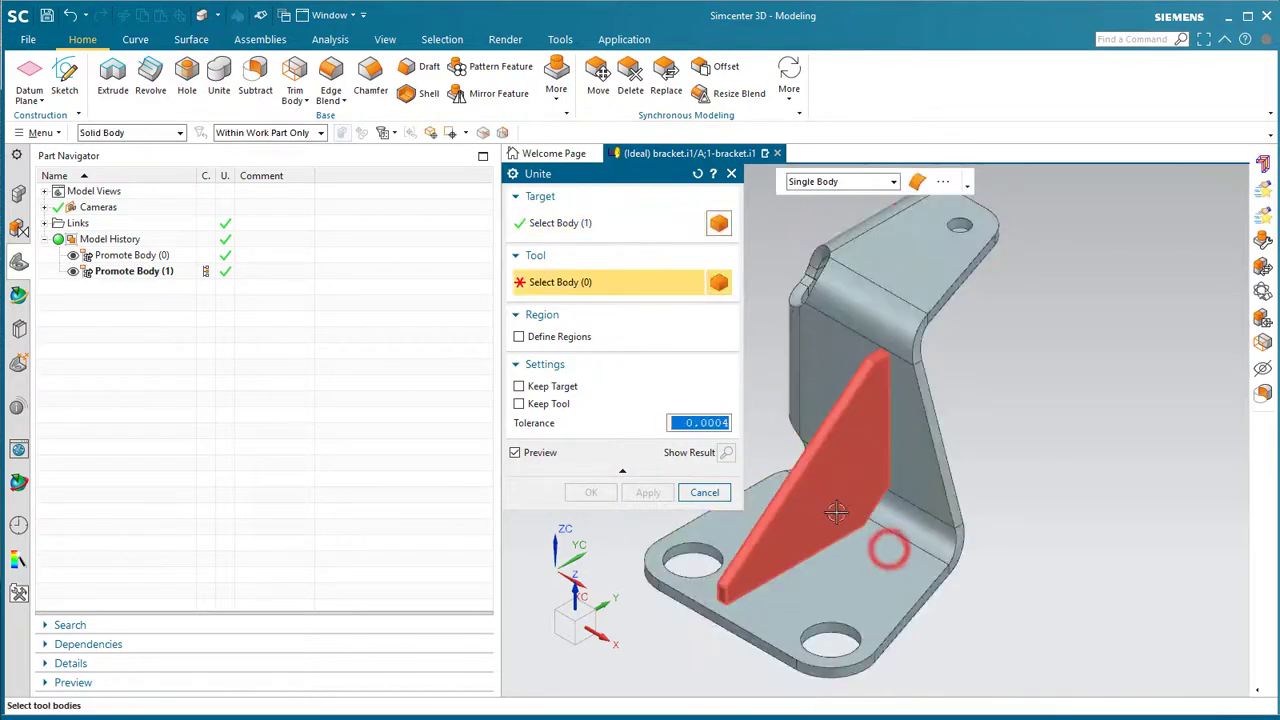
{"action": "left_click", "coordinate": [836, 512]}
{"action": "left_click", "coordinate": [575, 492]}
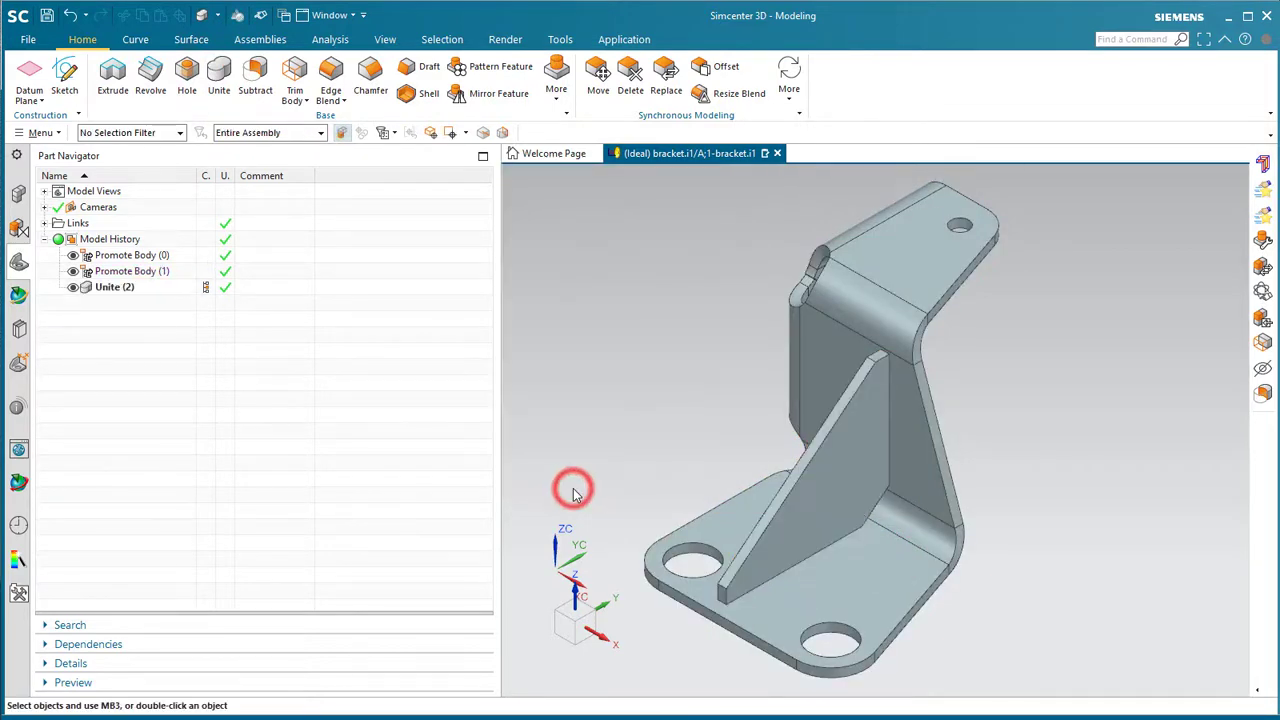
{"action": "key", "text": "ctrl+alt+p"}
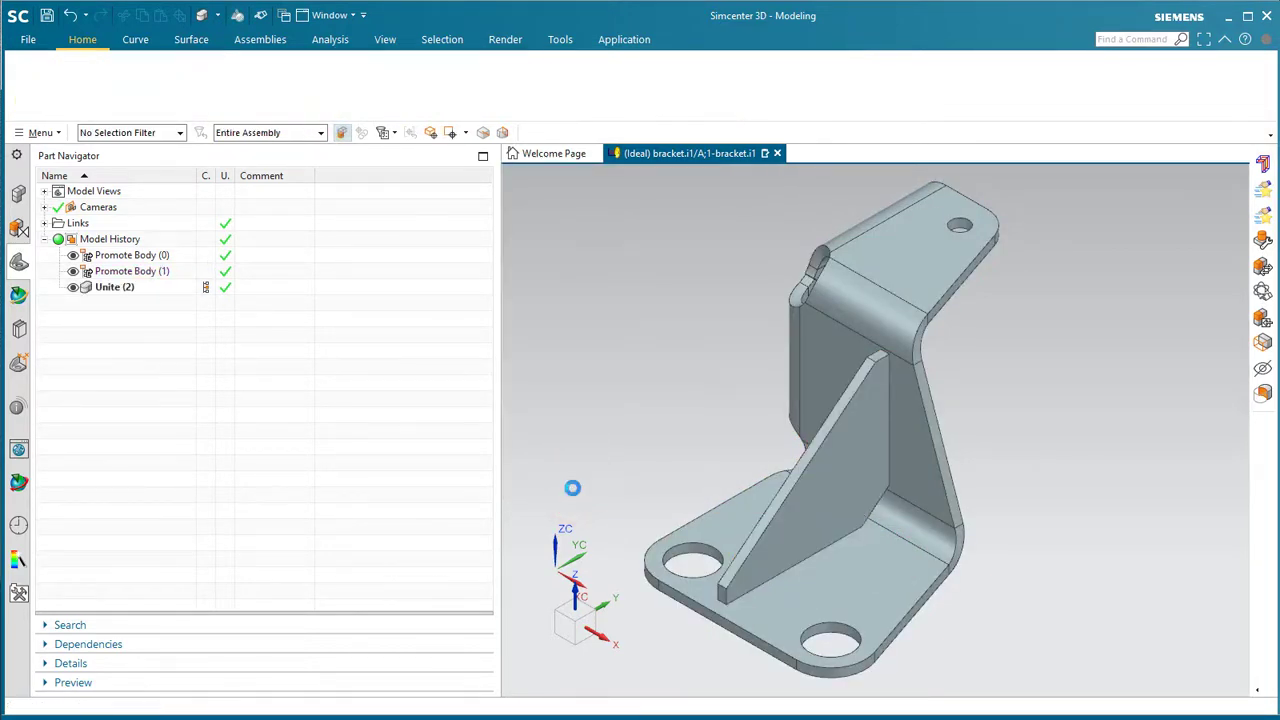
- Create a midsurface of the bracket solid from automatically found face pairs and inspect it
{"action": "left_click", "coordinate": [243, 78]}
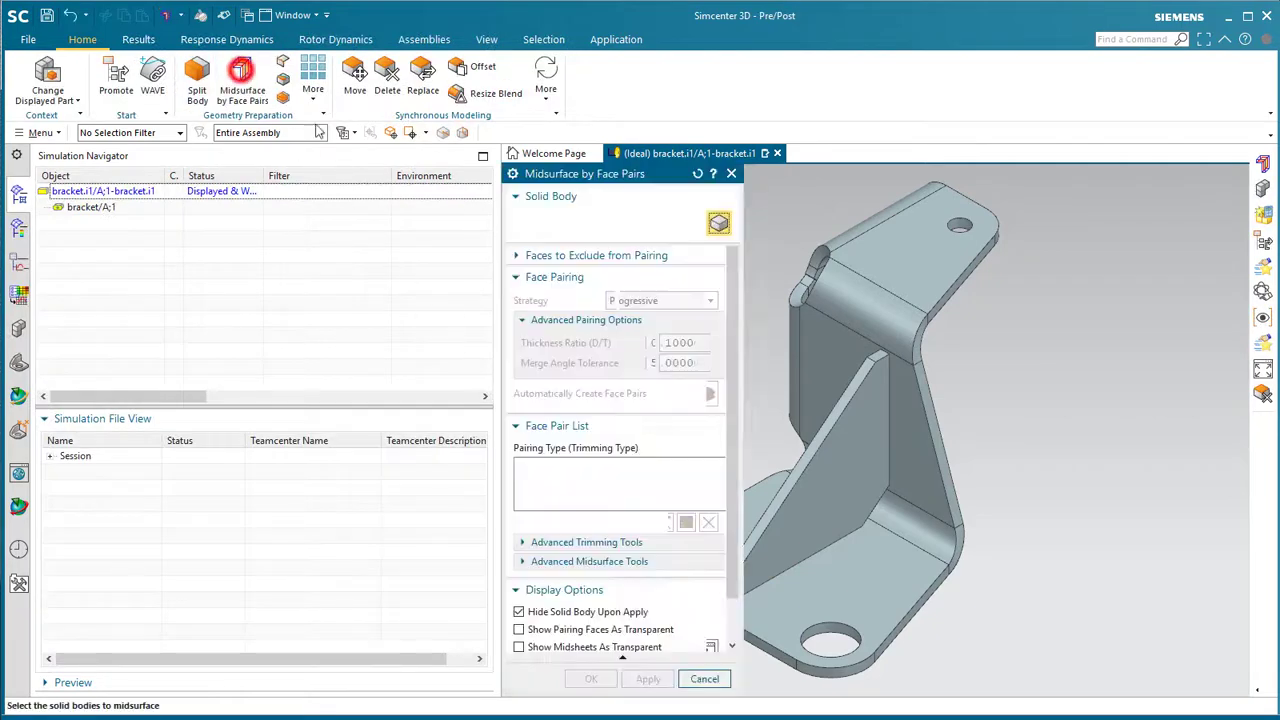
{"action": "left_click", "coordinate": [925, 567]}
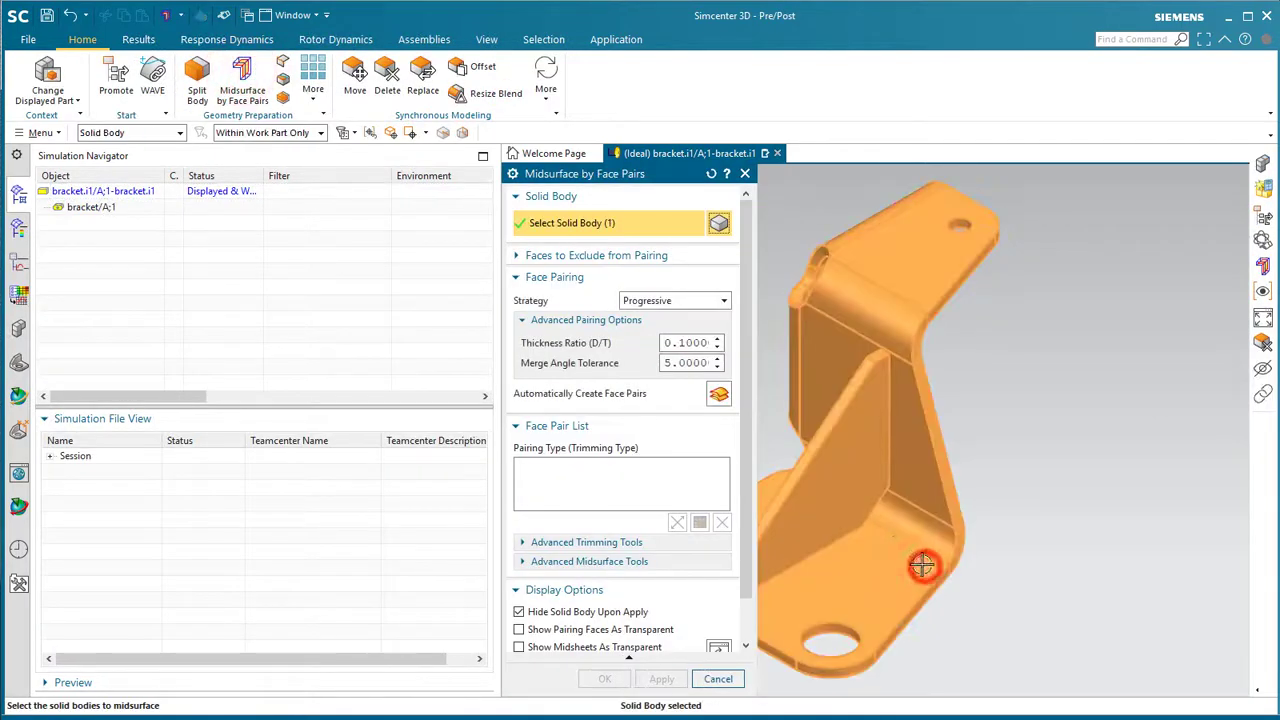
{"action": "left_click", "coordinate": [718, 394]}
{"action": "left_click", "coordinate": [604, 679]}
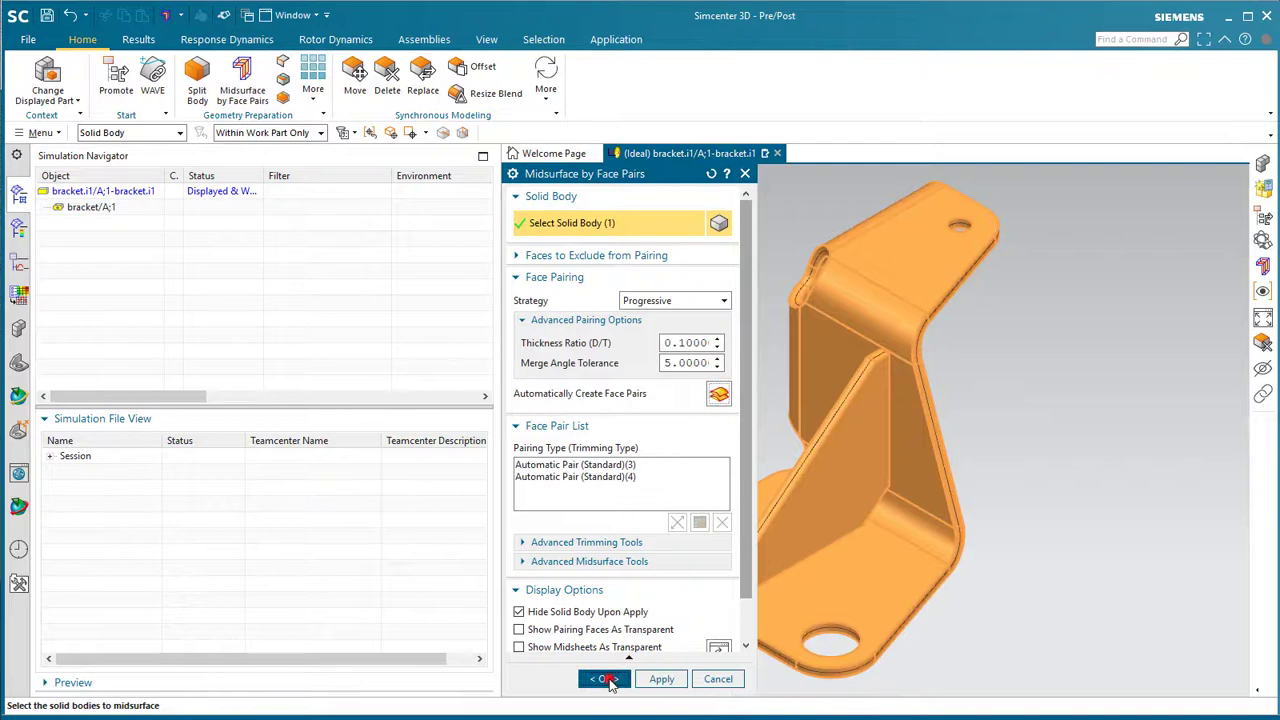
{"action": "middle_click_drag", "start_coordinate": [608, 674], "coordinate": [800, 477]}
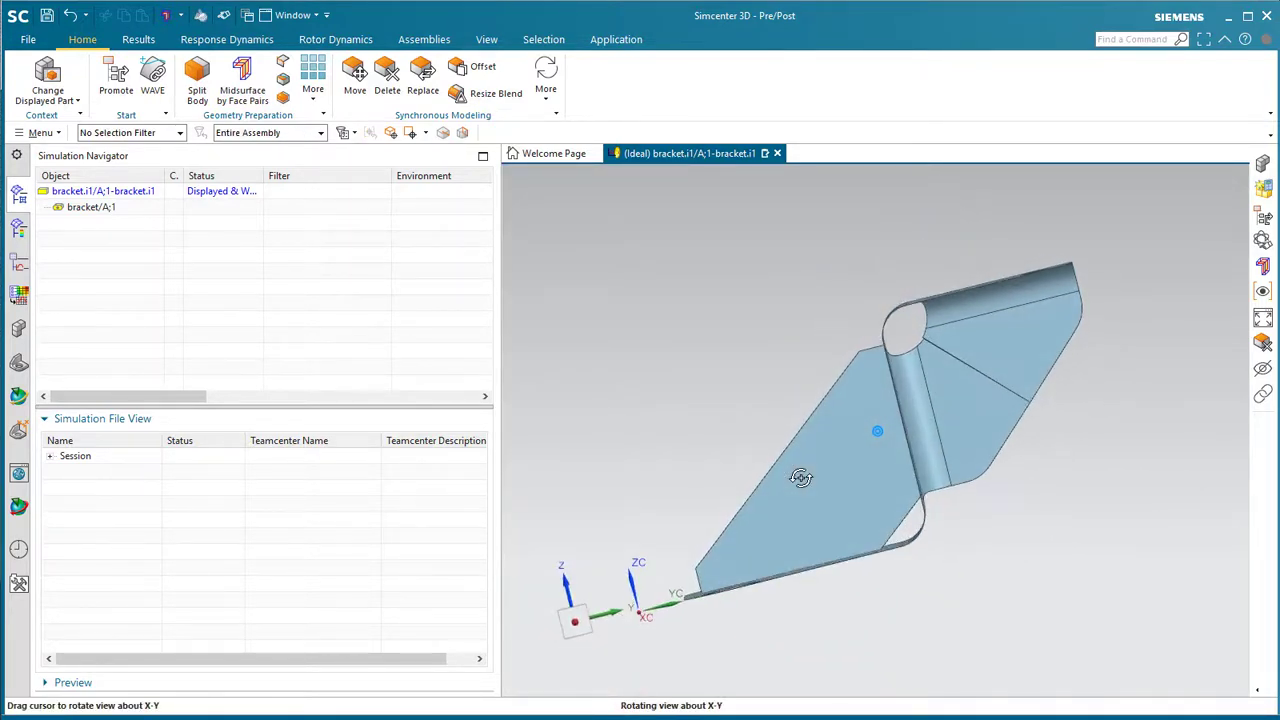
{"action": "scroll", "coordinate": [800, 477], "scroll_direction": "down", "scroll_amount": 8}
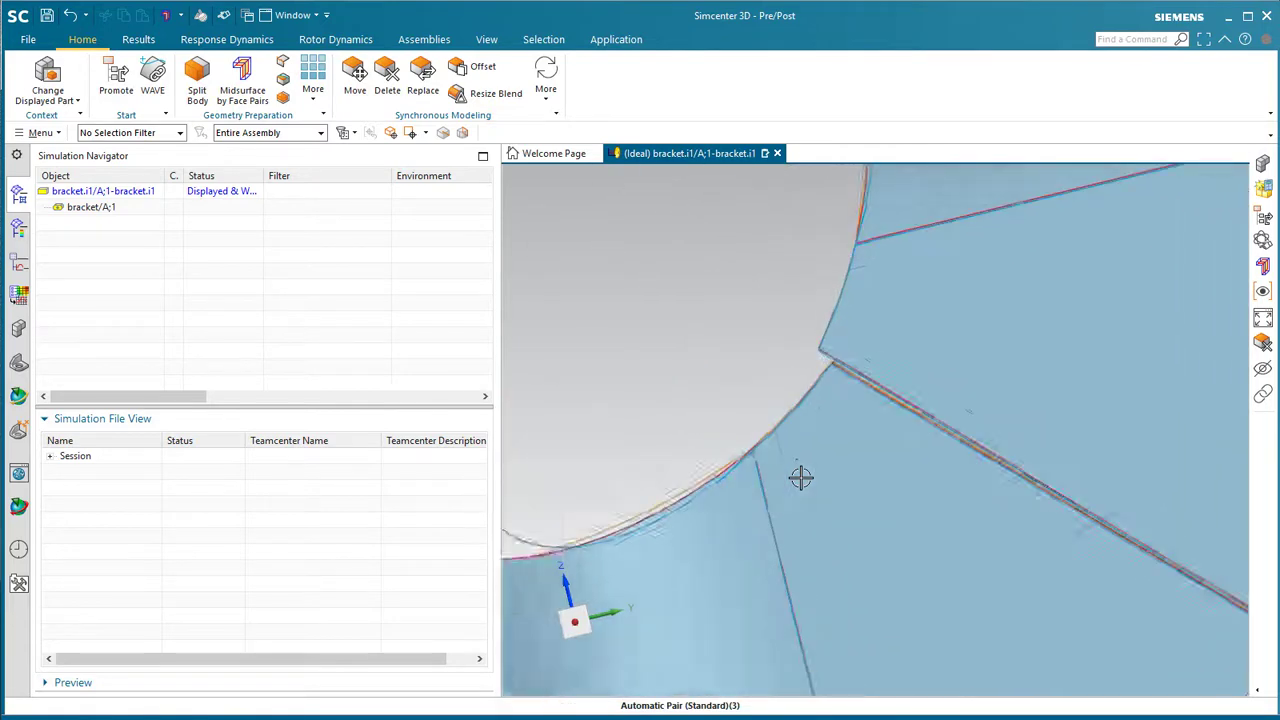
{"action": "scroll", "coordinate": [800, 477], "scroll_direction": "up", "scroll_amount": 8}
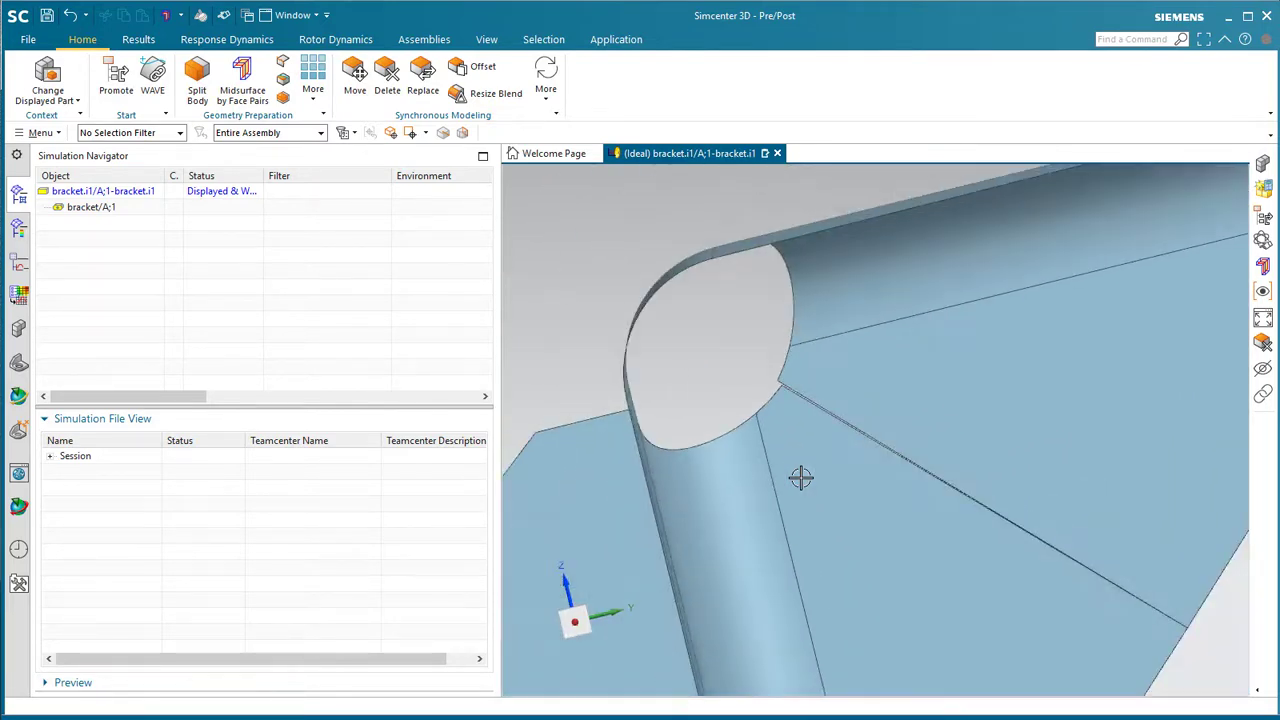
{"action": "middle_click_drag", "start_coordinate": [800, 477], "coordinate": [800, 477]}
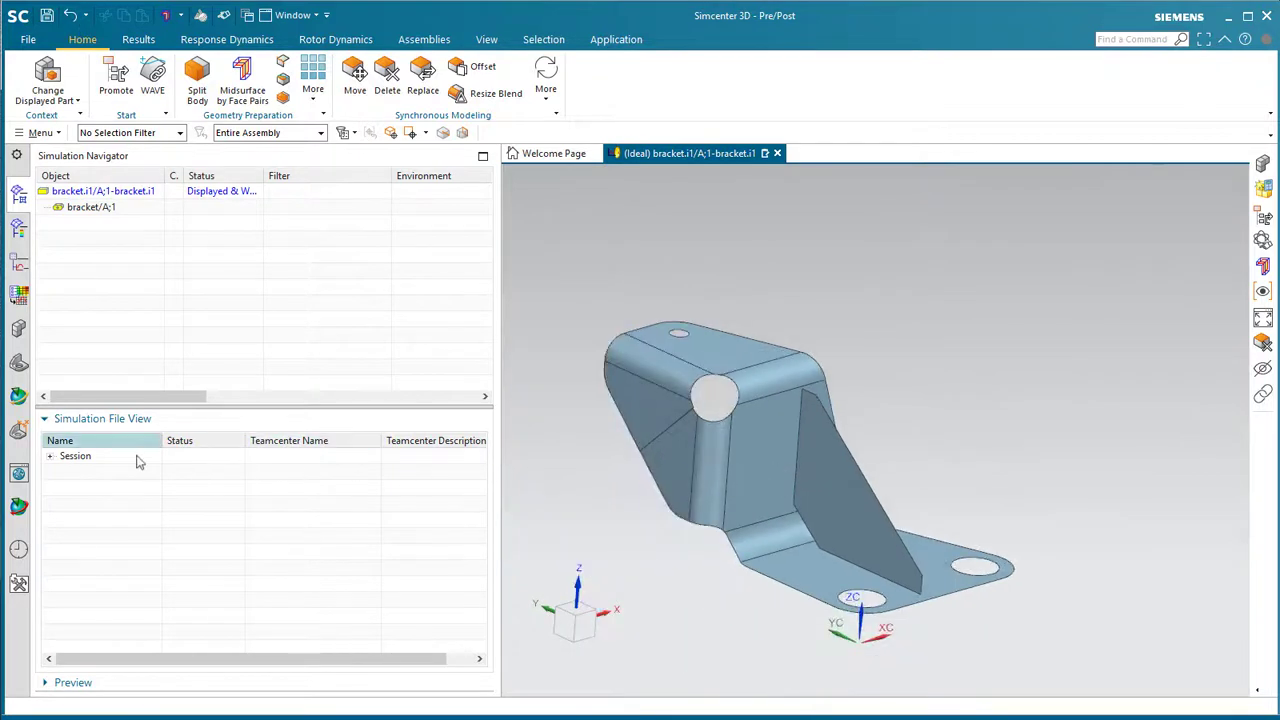
- Expand the full Session file tree and widen the Name column to read file names
{"action": "right_click", "coordinate": [82, 456]}
{"action": "left_click", "coordinate": [110, 485]}
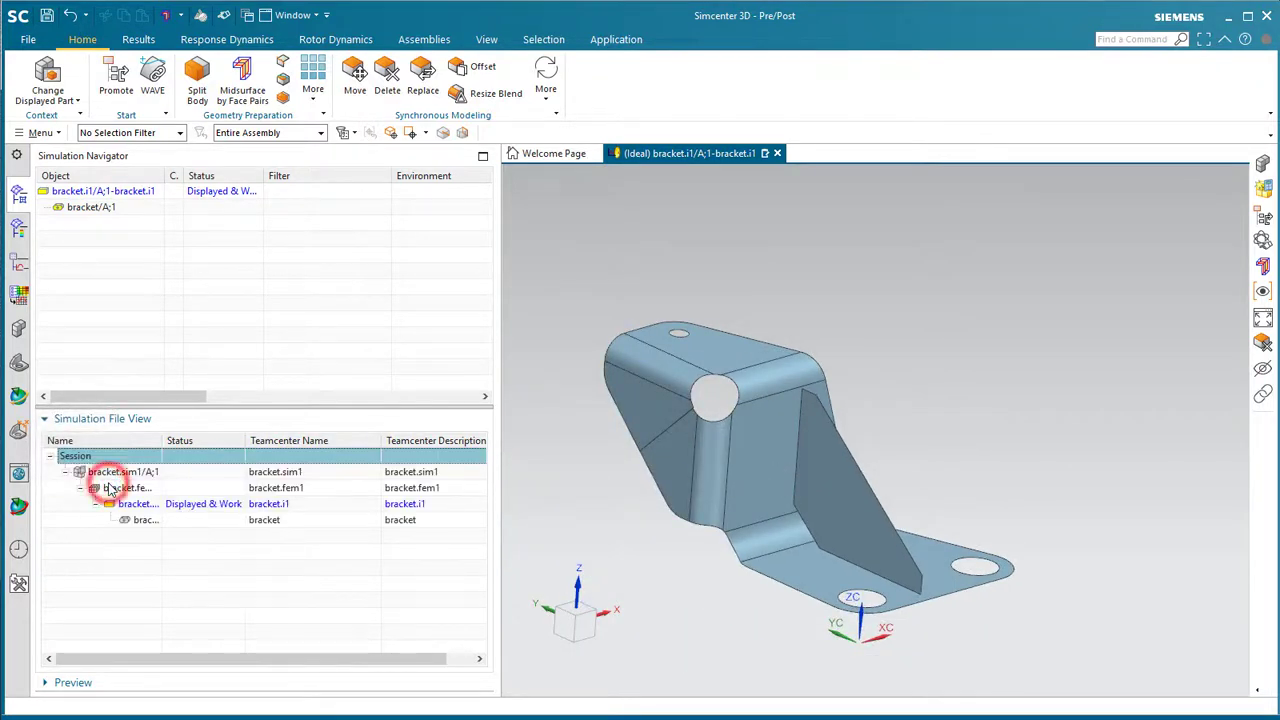
{"action": "left_click_drag", "start_coordinate": [159, 441], "coordinate": [214, 443]}
- Display bracket.fem1, close the Information report, and expand Polygon Geometry
{"action": "double_click", "coordinate": [149, 487]}
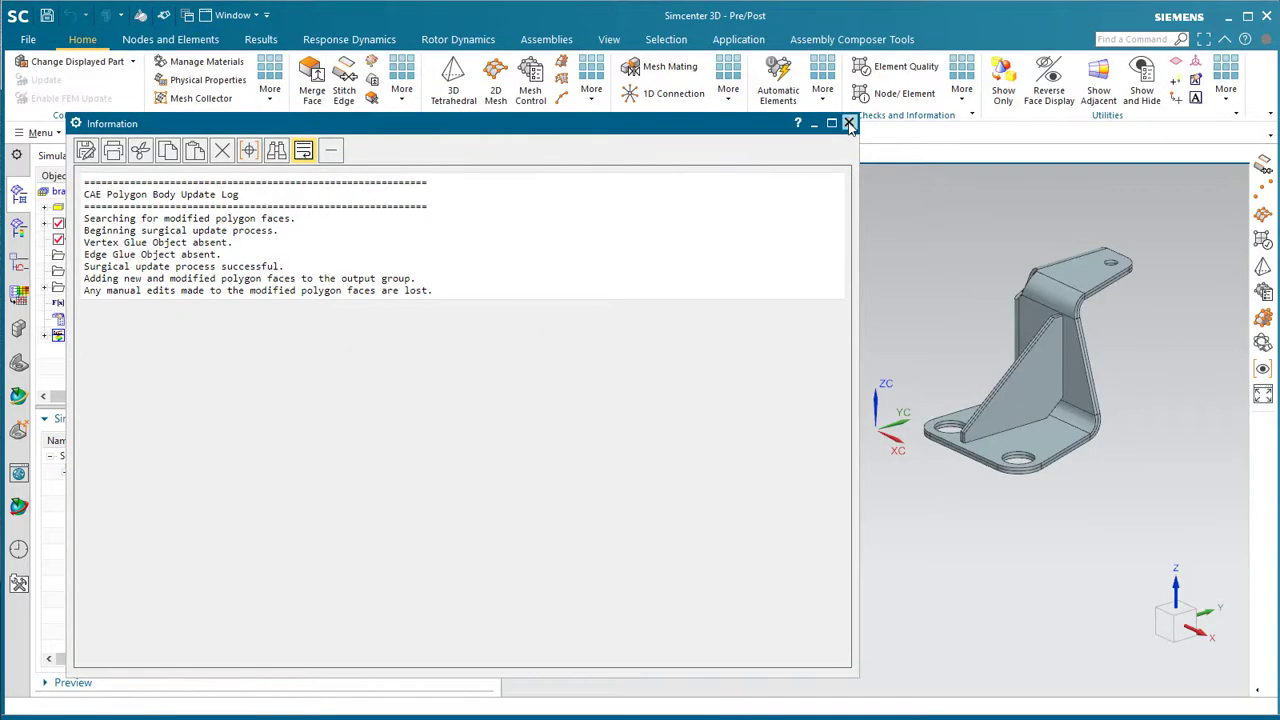
{"action": "left_click", "coordinate": [849, 123]}
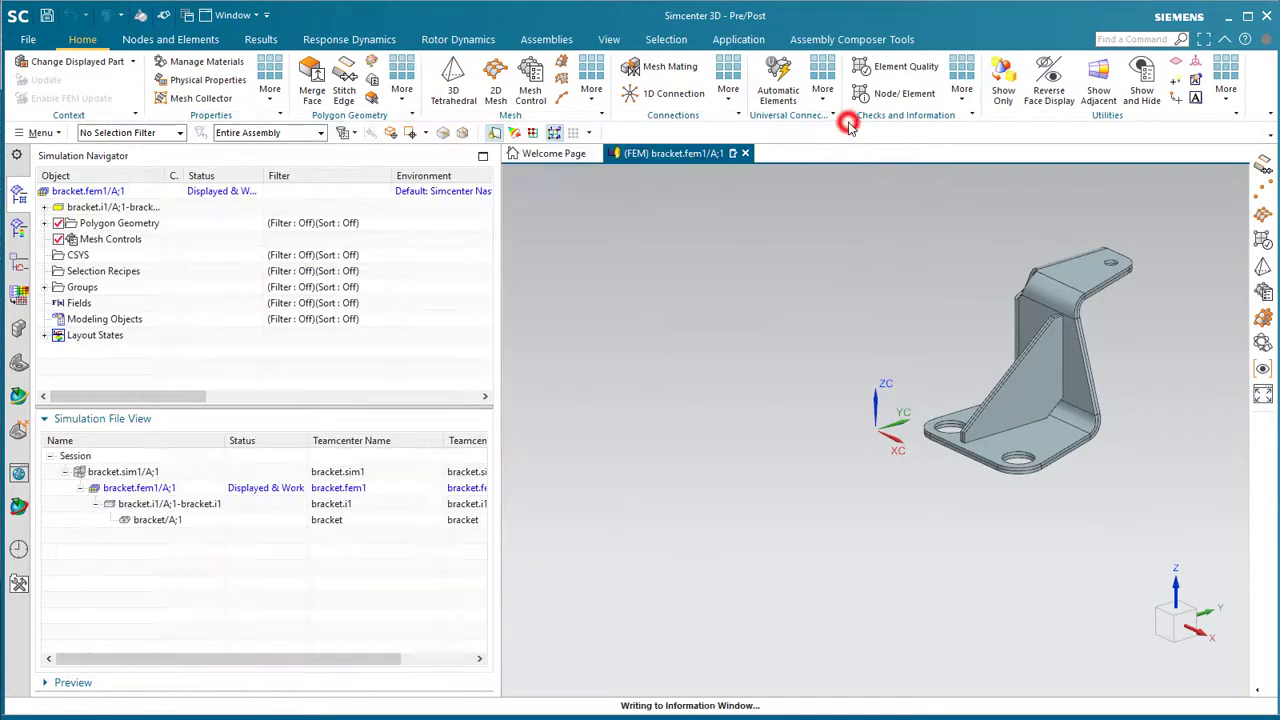
{"action": "left_click", "coordinate": [44, 223]}
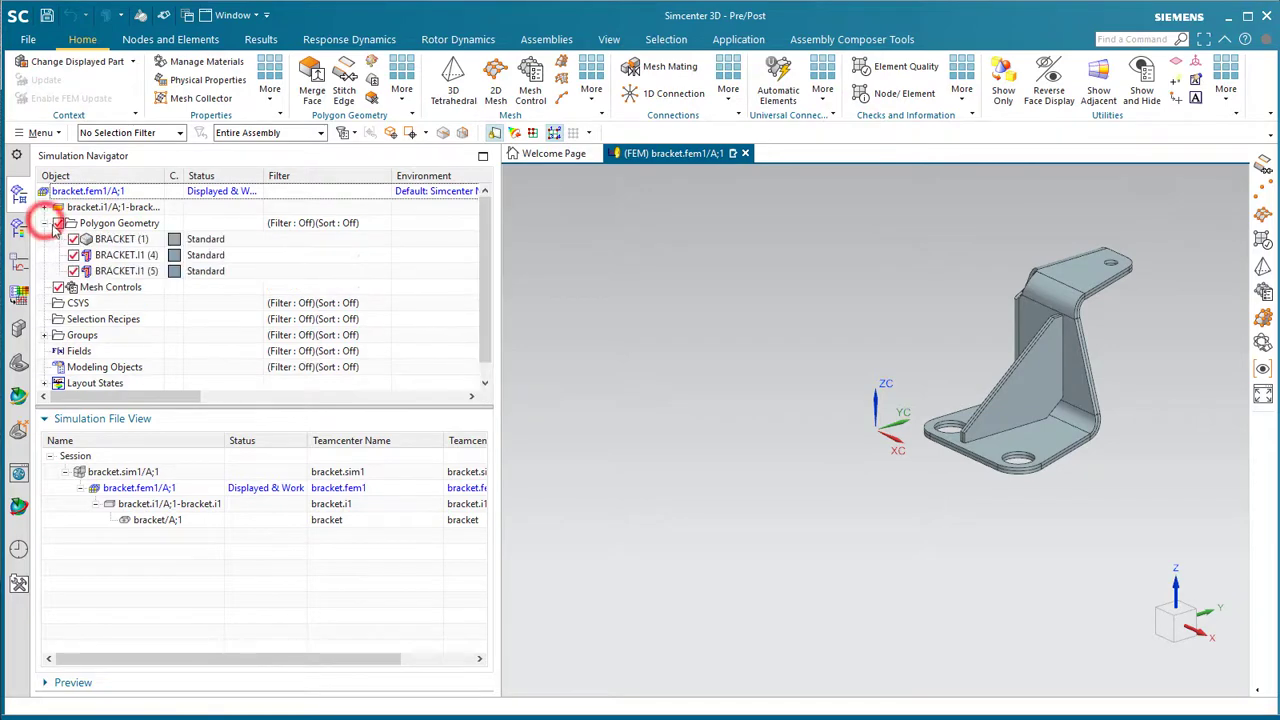
- In Stitch Edge, measure the 0.0172 in gap at the gusset junction
{"action": "left_click", "coordinate": [345, 88]}
{"action": "scroll", "coordinate": [1023, 398], "scroll_direction": "up", "scroll_amount": 5}
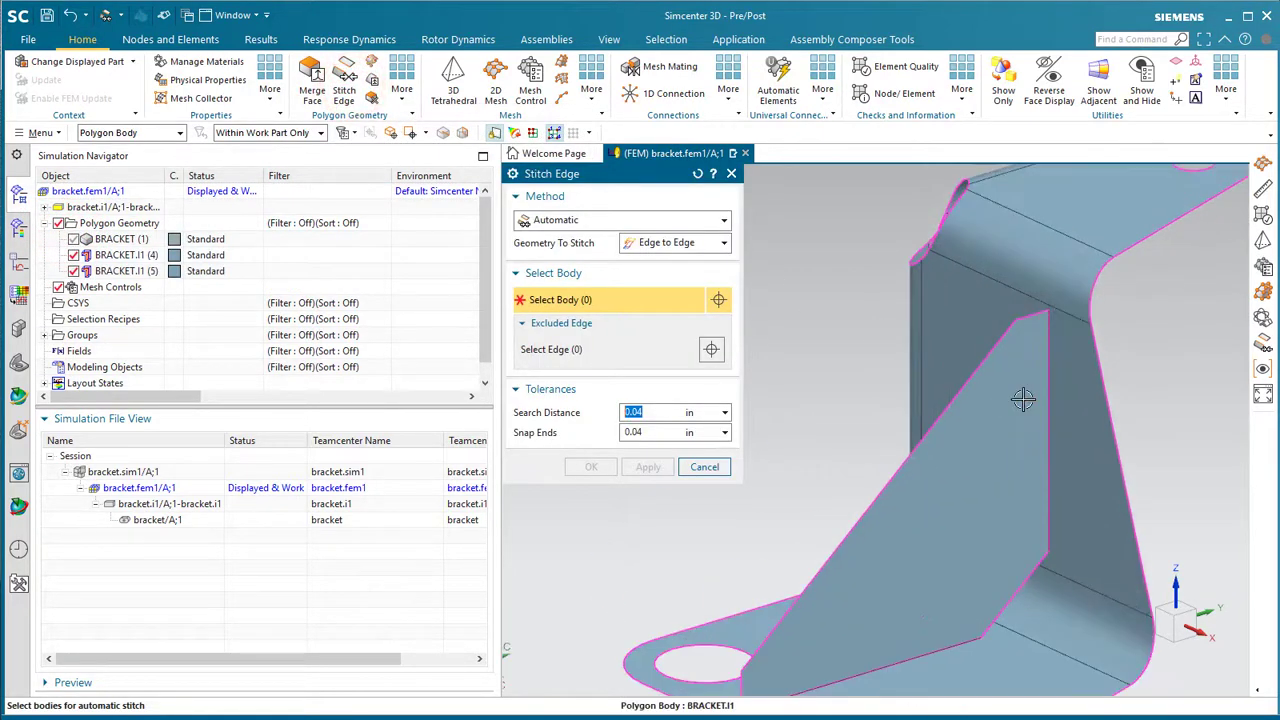
{"action": "middle_click_drag", "start_coordinate": [1023, 398], "coordinate": [1162, 296]}
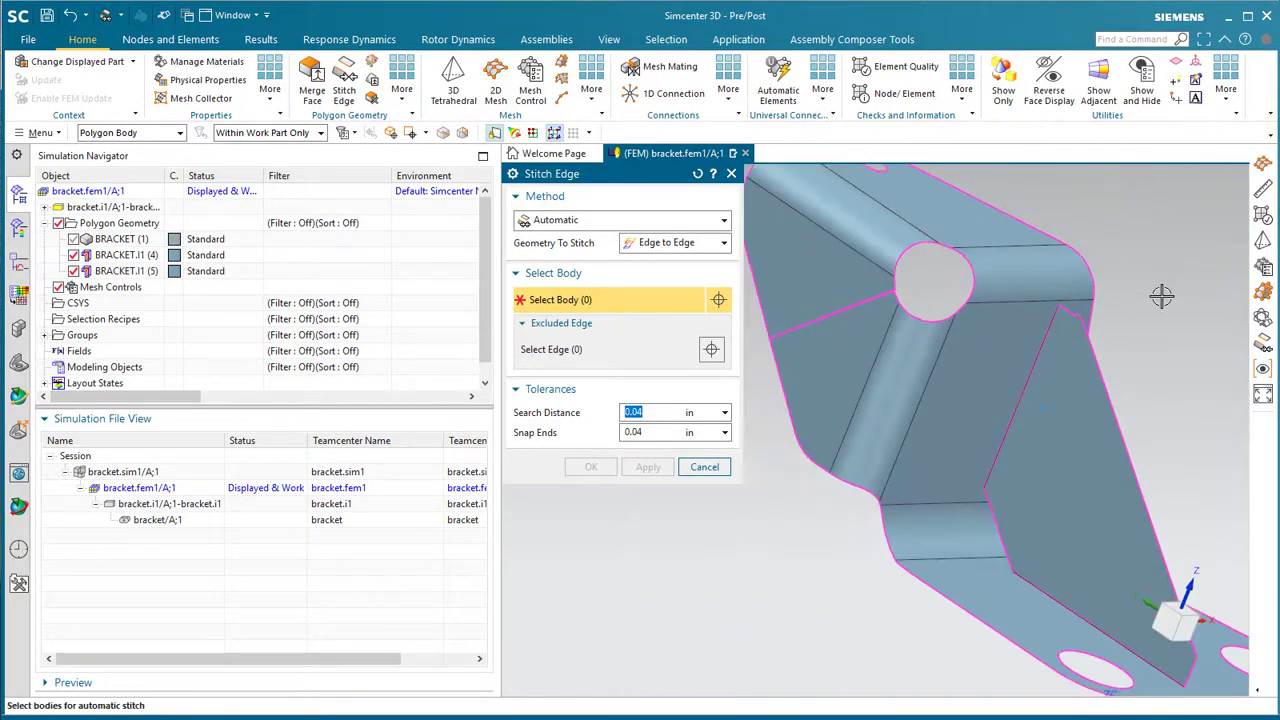
{"action": "scroll", "coordinate": [889, 296], "scroll_direction": "up", "scroll_amount": 6}
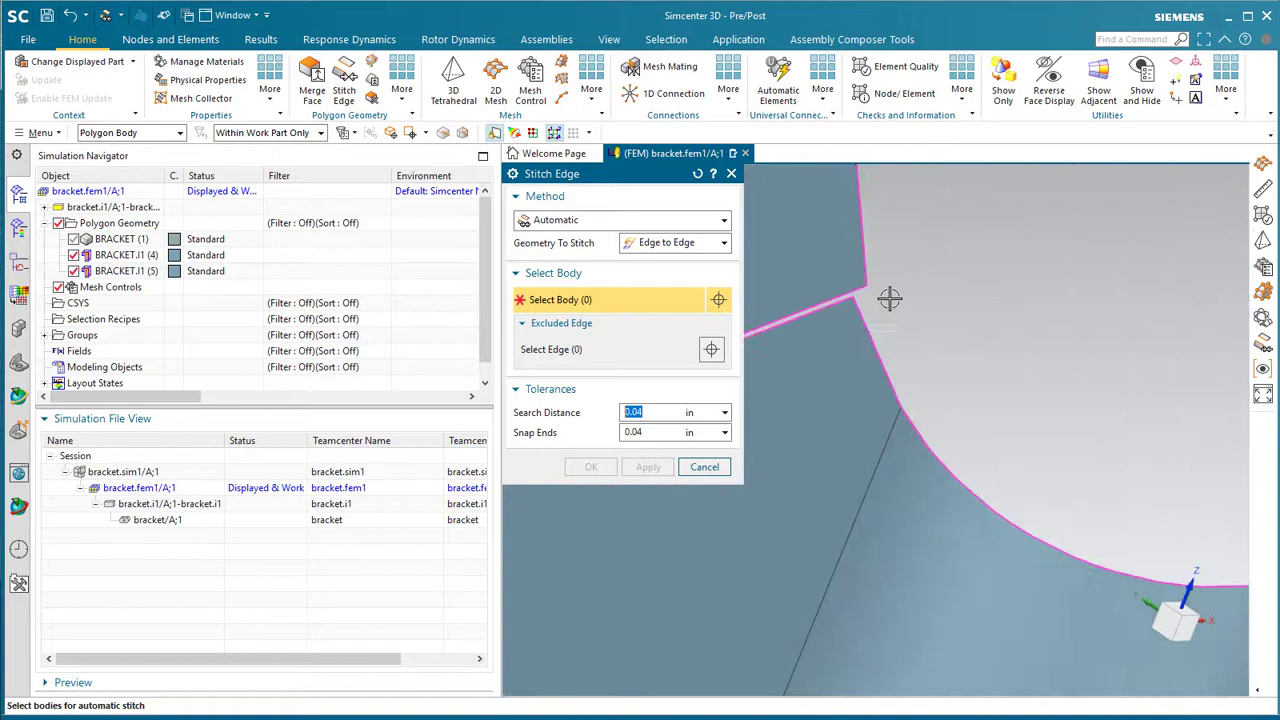
{"action": "left_click", "coordinate": [722, 437]}
{"action": "left_click", "coordinate": [748, 451]}
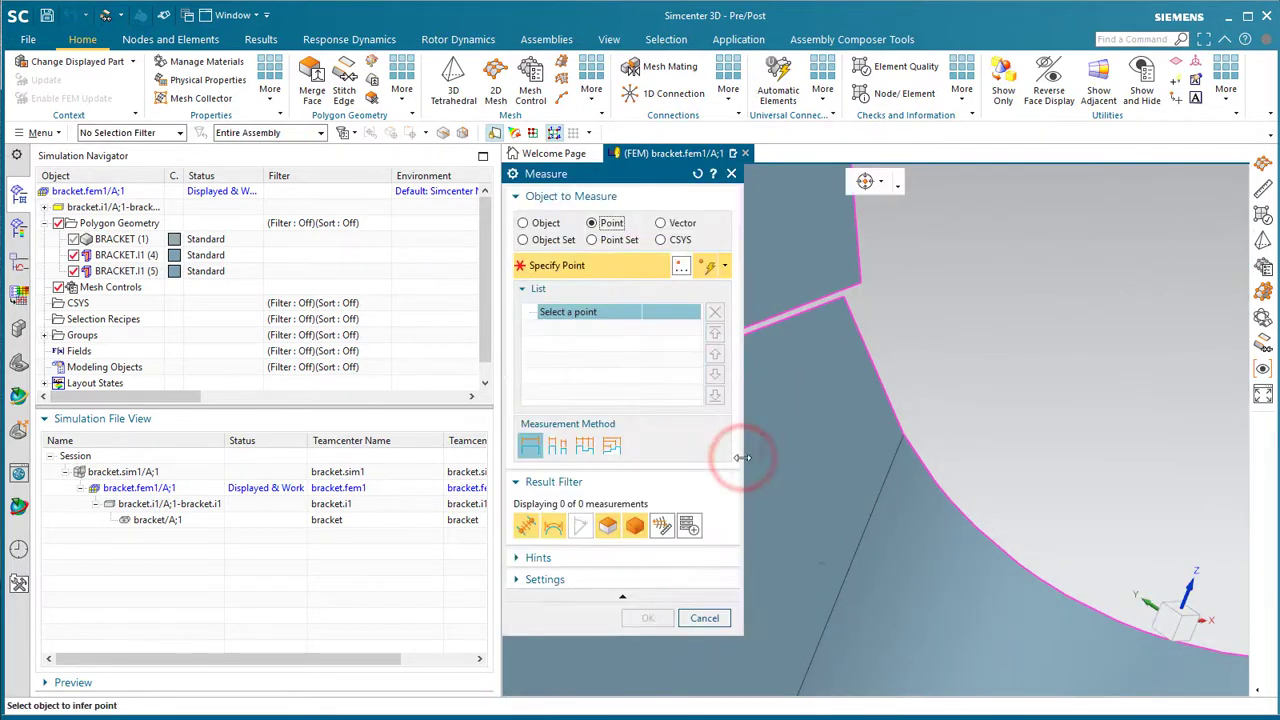
{"action": "left_click", "coordinate": [843, 303]}
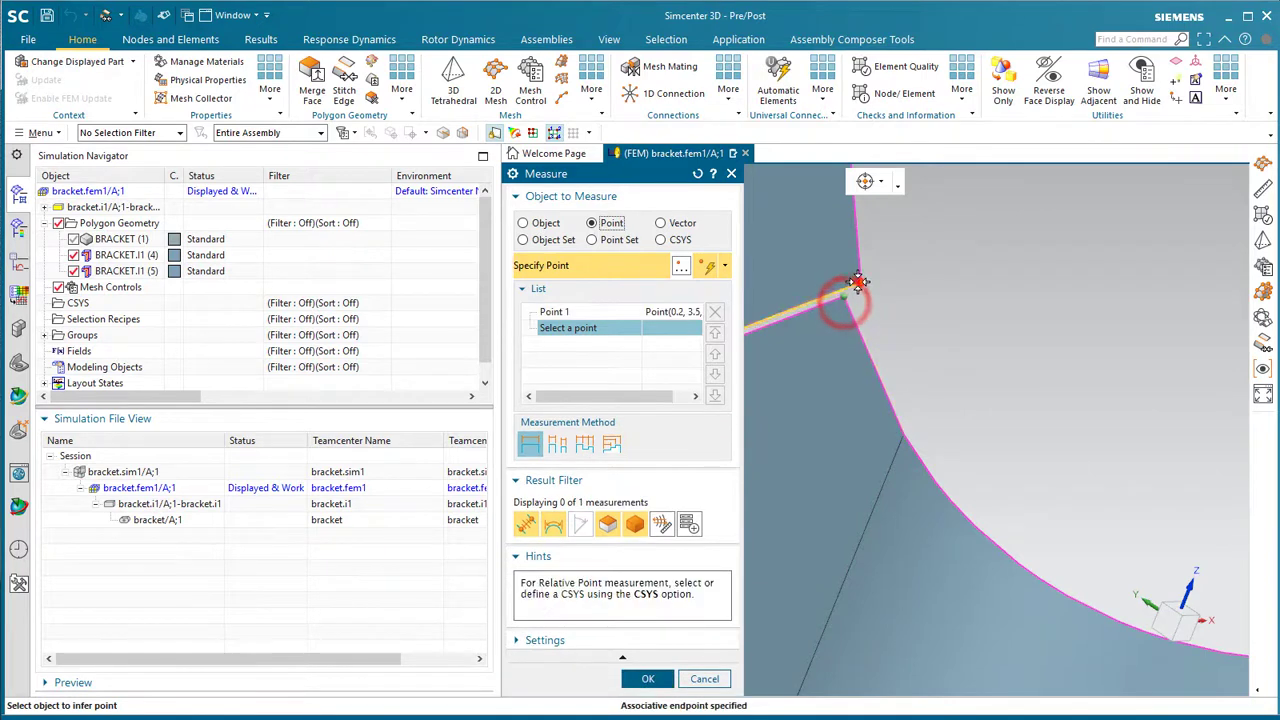
{"action": "left_click", "coordinate": [851, 289]}
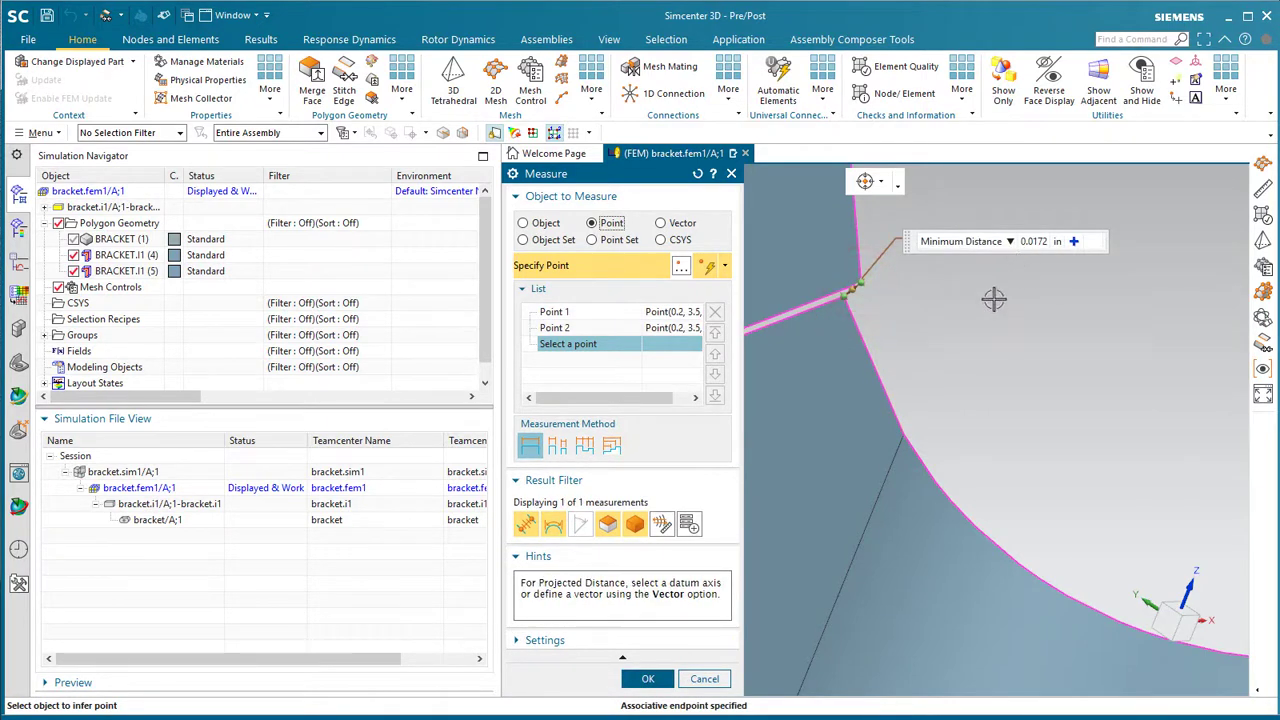
{"action": "left_click", "coordinate": [720, 680]}
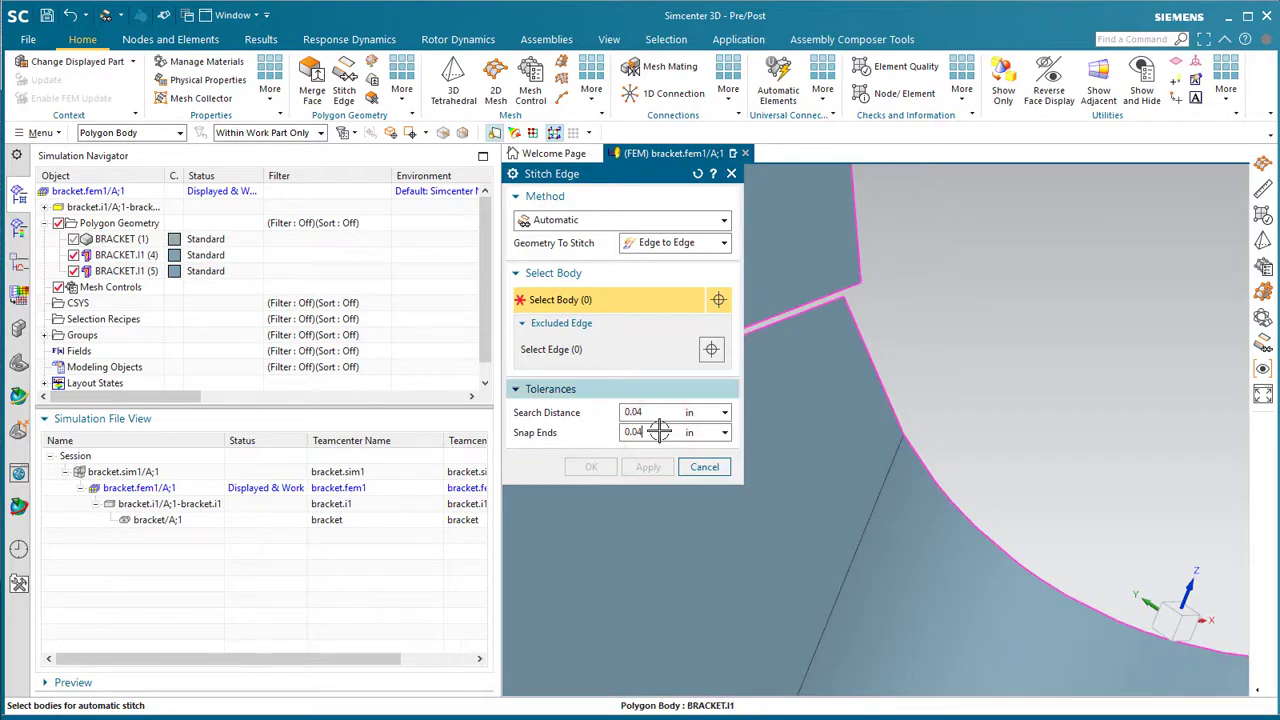
- Stitch the two BRACKET.I1 polygon bodies together with a 0.04 in search distance
{"action": "left_click", "coordinate": [818, 359]}
{"action": "scroll", "coordinate": [818, 359], "scroll_direction": "down", "scroll_amount": 5}
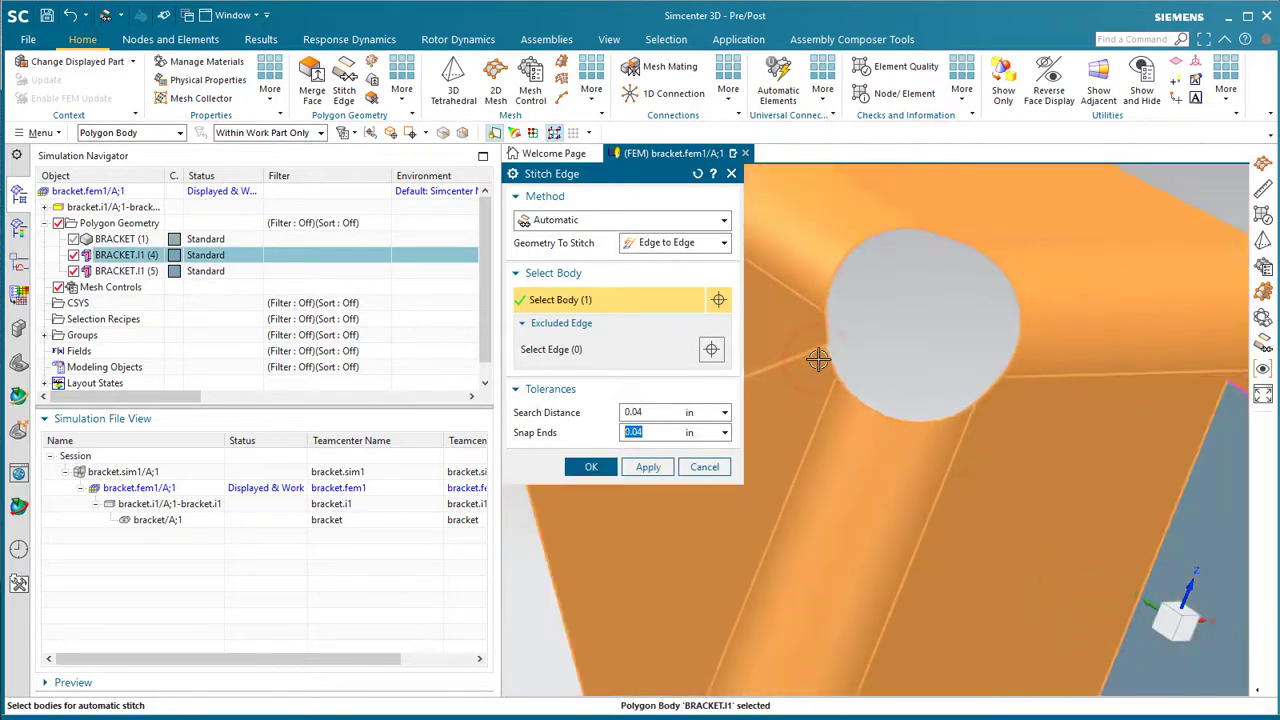
{"action": "left_click", "coordinate": [1221, 460]}
{"action": "scroll", "coordinate": [1221, 460], "scroll_direction": "up", "scroll_amount": 5}
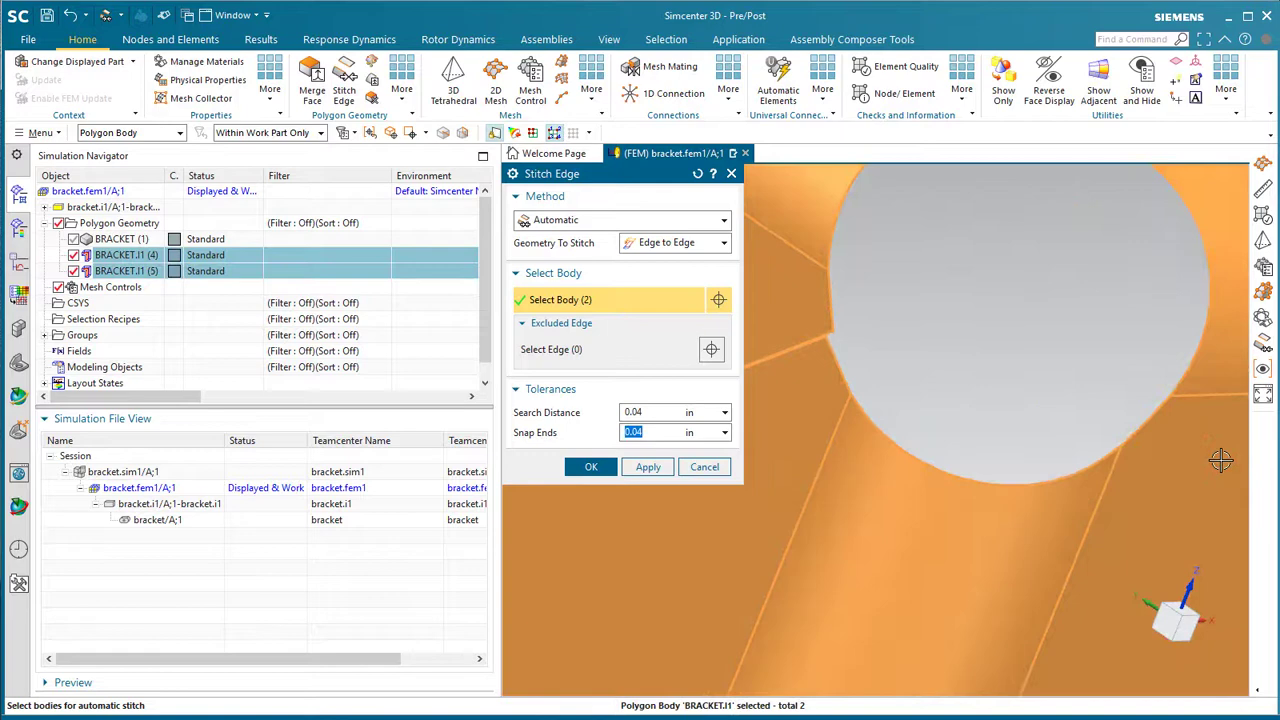
{"action": "left_click", "coordinate": [648, 467]}
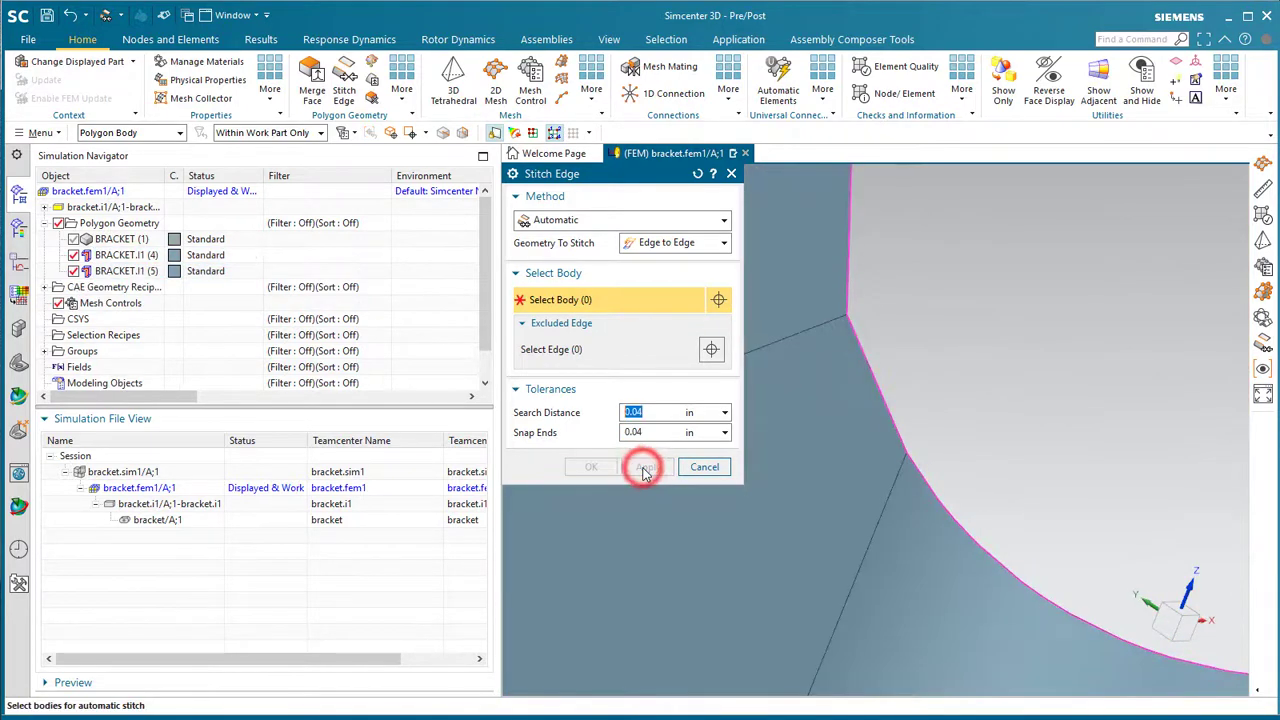
{"action": "scroll", "coordinate": [851, 381], "scroll_direction": "down", "scroll_amount": 3}
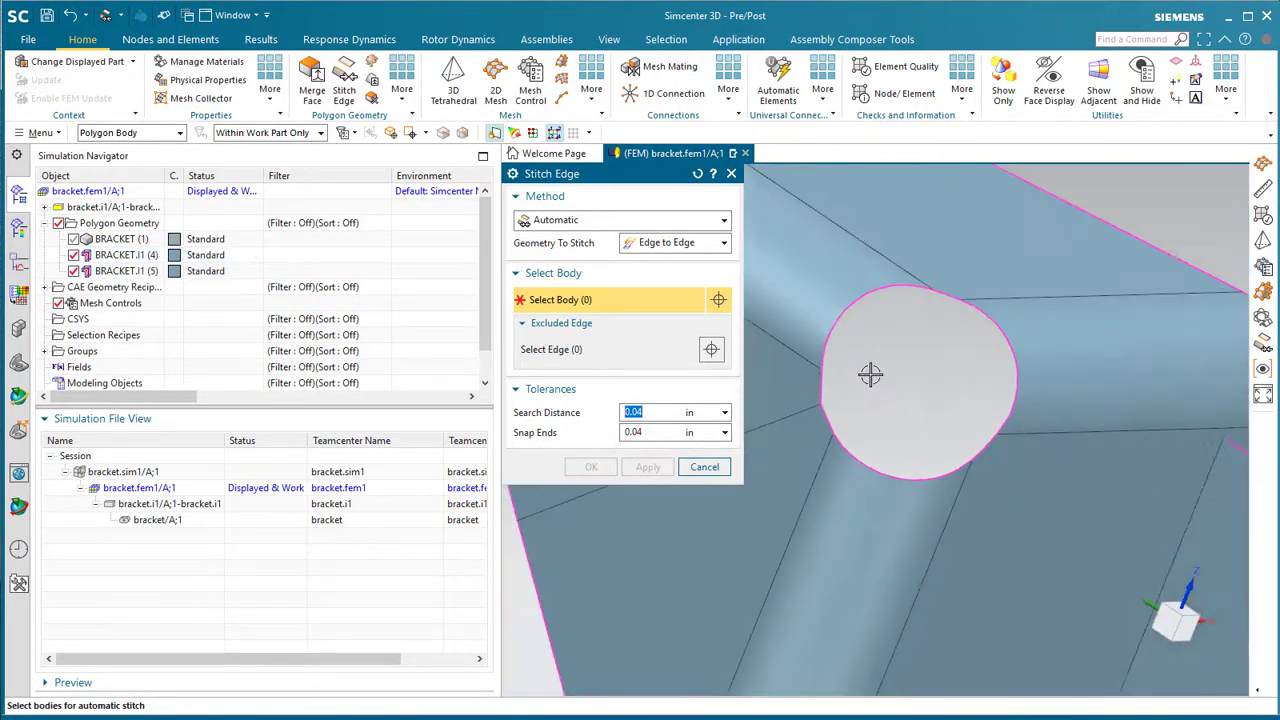
{"action": "scroll", "coordinate": [870, 374], "scroll_direction": "down", "scroll_amount": 3}
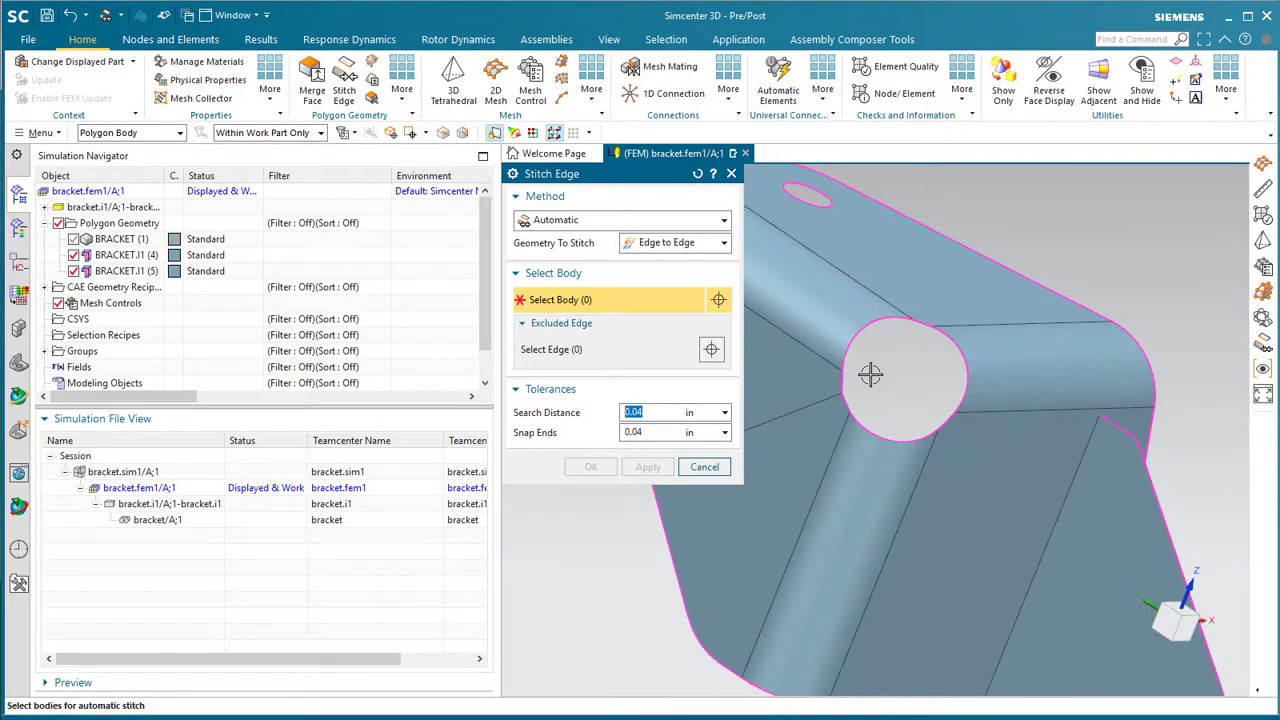
- Box-select all bracket faces and mesh them with CQUAD4 Paver elements of 0.1 in
{"action": "left_click", "coordinate": [704, 467]}
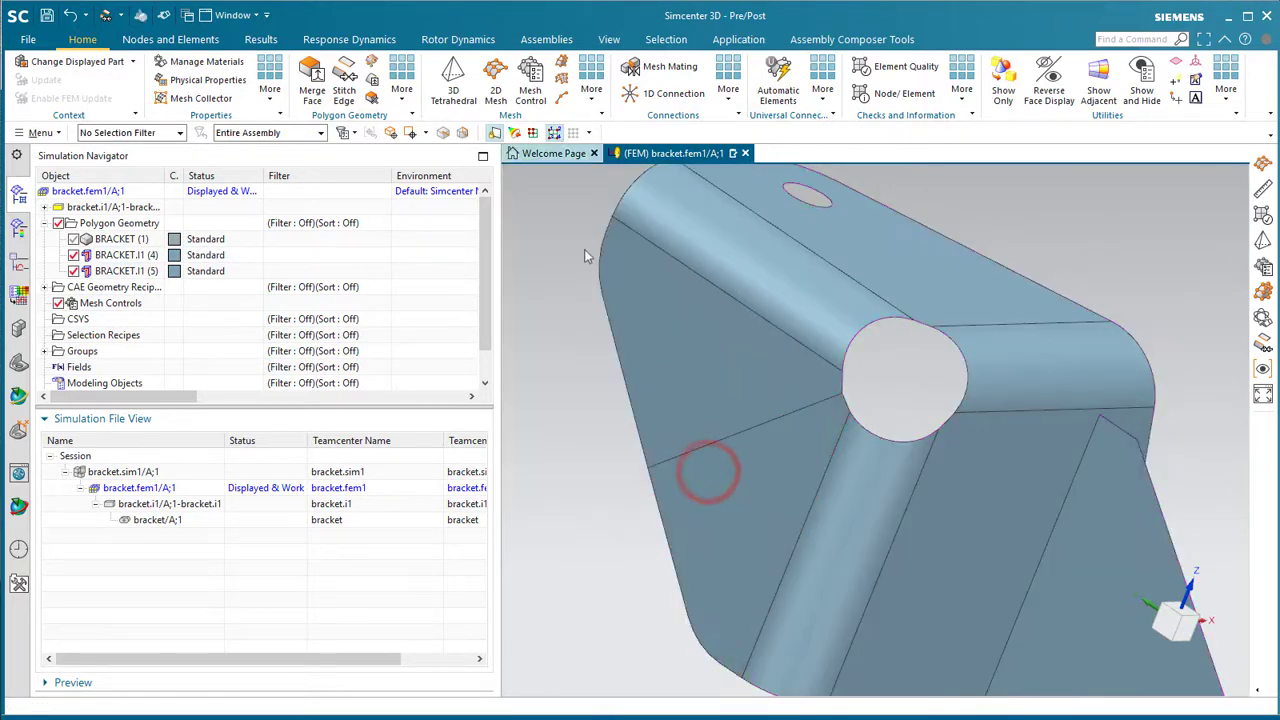
{"action": "left_click", "coordinate": [490, 78]}
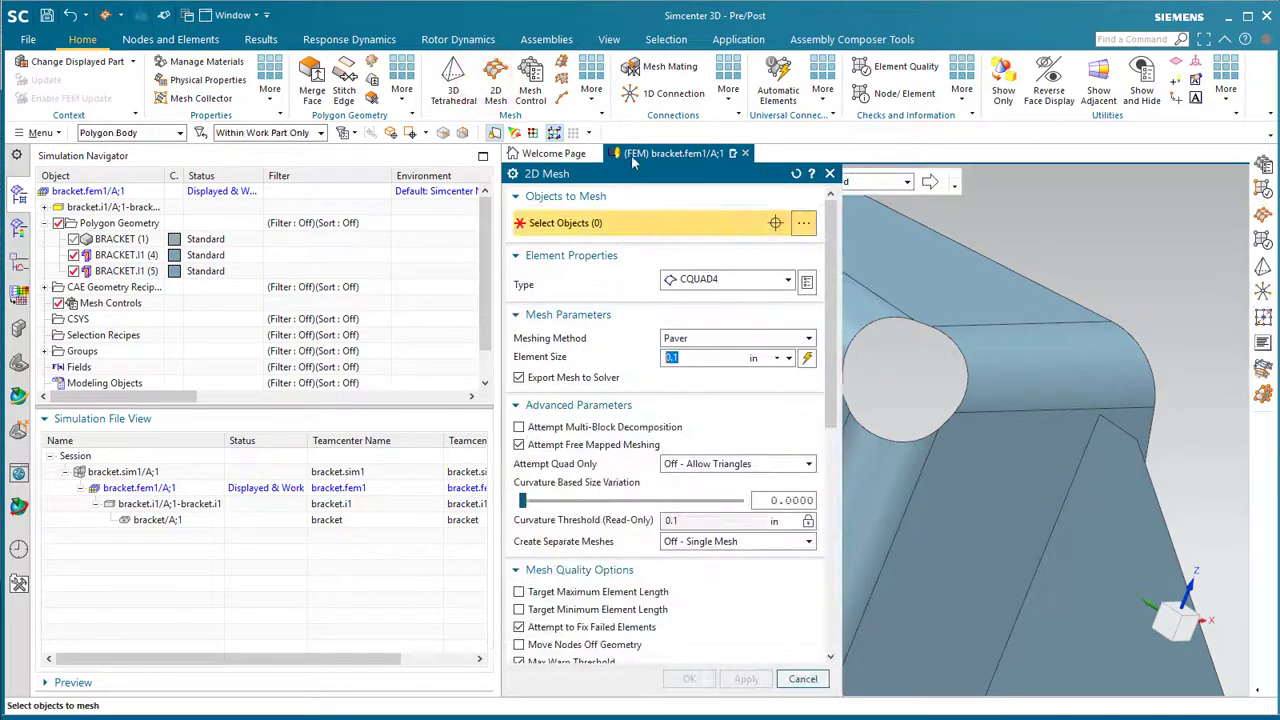
{"action": "left_click_drag", "start_coordinate": [663, 176], "coordinate": [263, 100]}
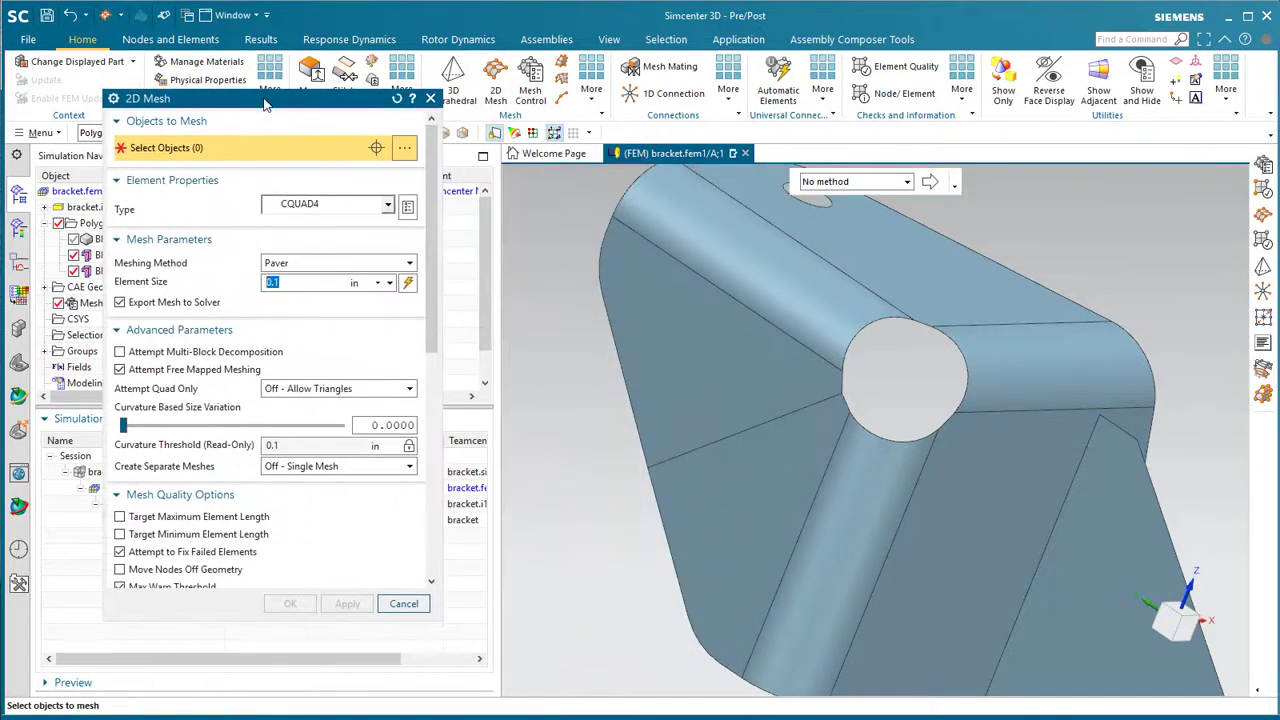
{"action": "scroll", "coordinate": [634, 315], "scroll_direction": "down", "scroll_amount": 3}
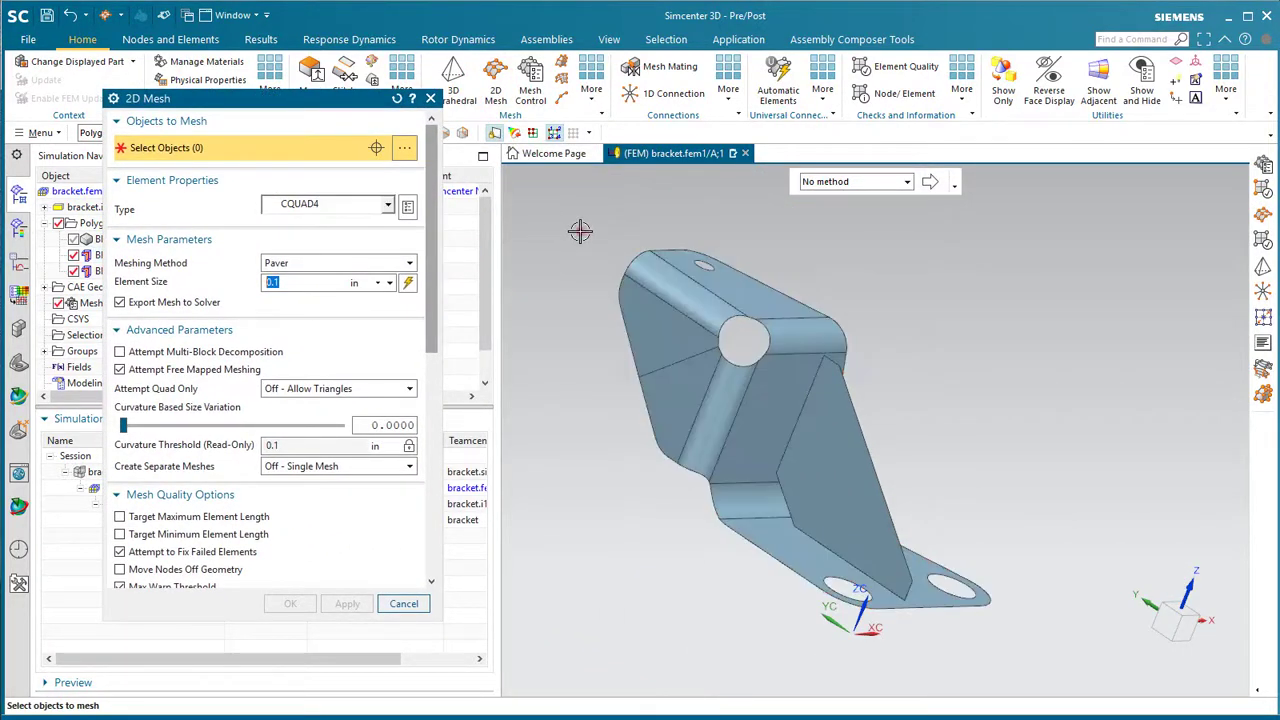
{"action": "left_click_drag", "start_coordinate": [581, 232], "coordinate": [1014, 650]}
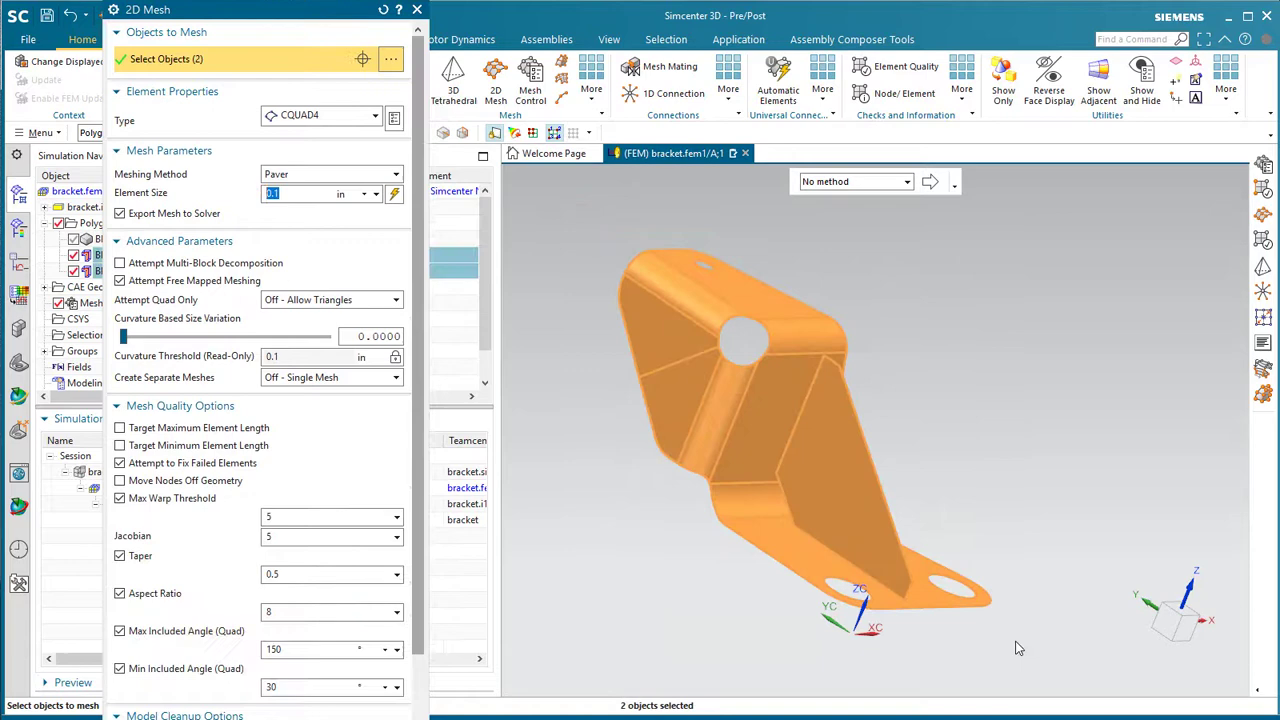
{"action": "left_click_drag", "start_coordinate": [277, 716], "coordinate": [277, 598]}
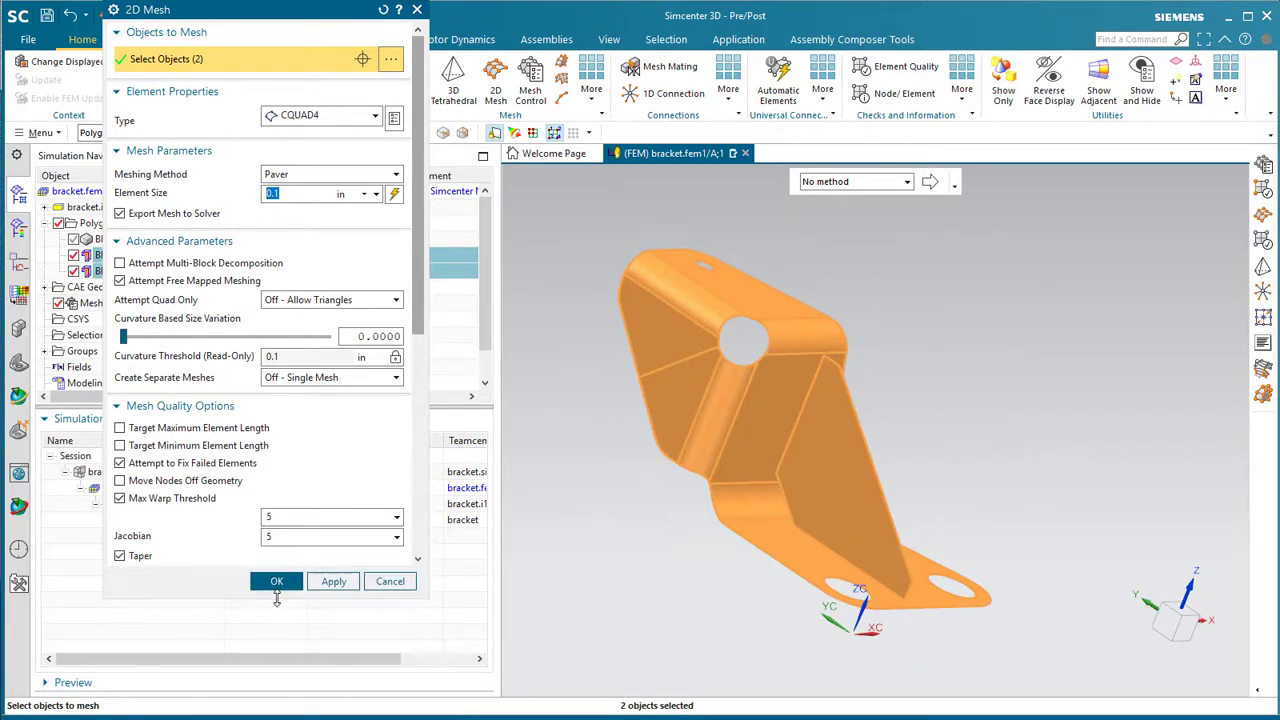
{"action": "left_click_drag", "start_coordinate": [420, 242], "coordinate": [413, 474]}
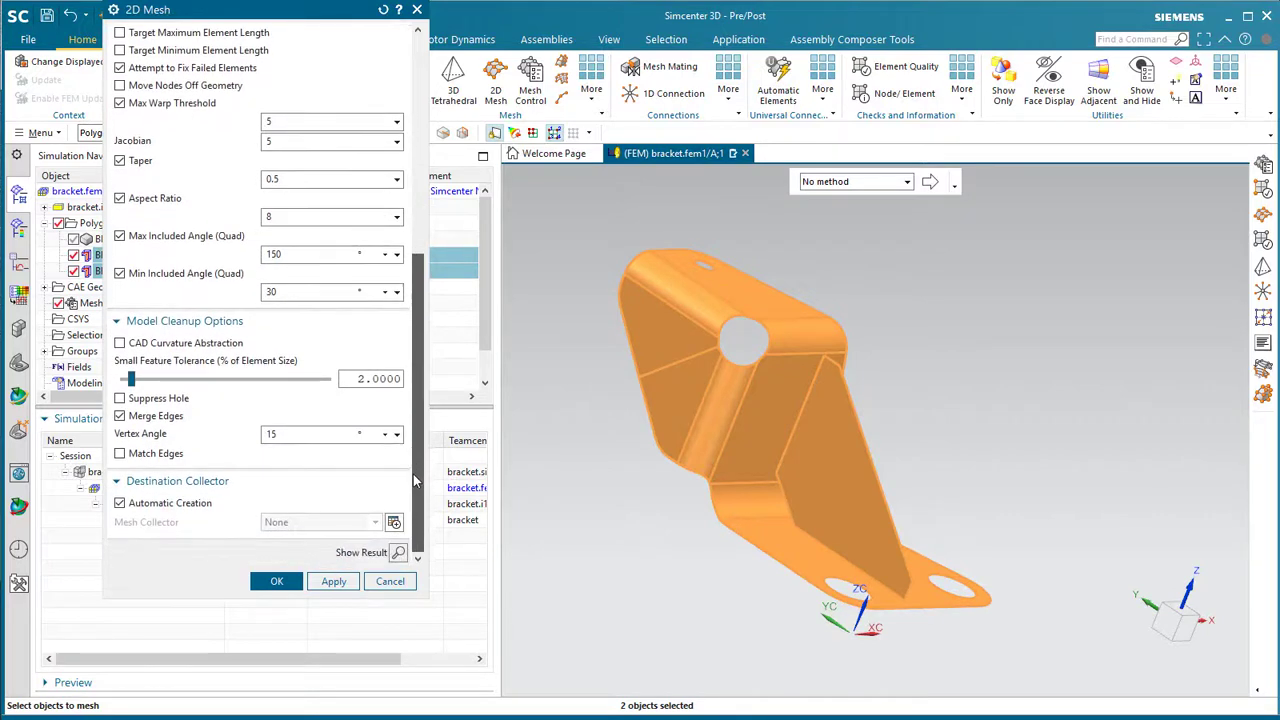
{"action": "left_click", "coordinate": [276, 583]}
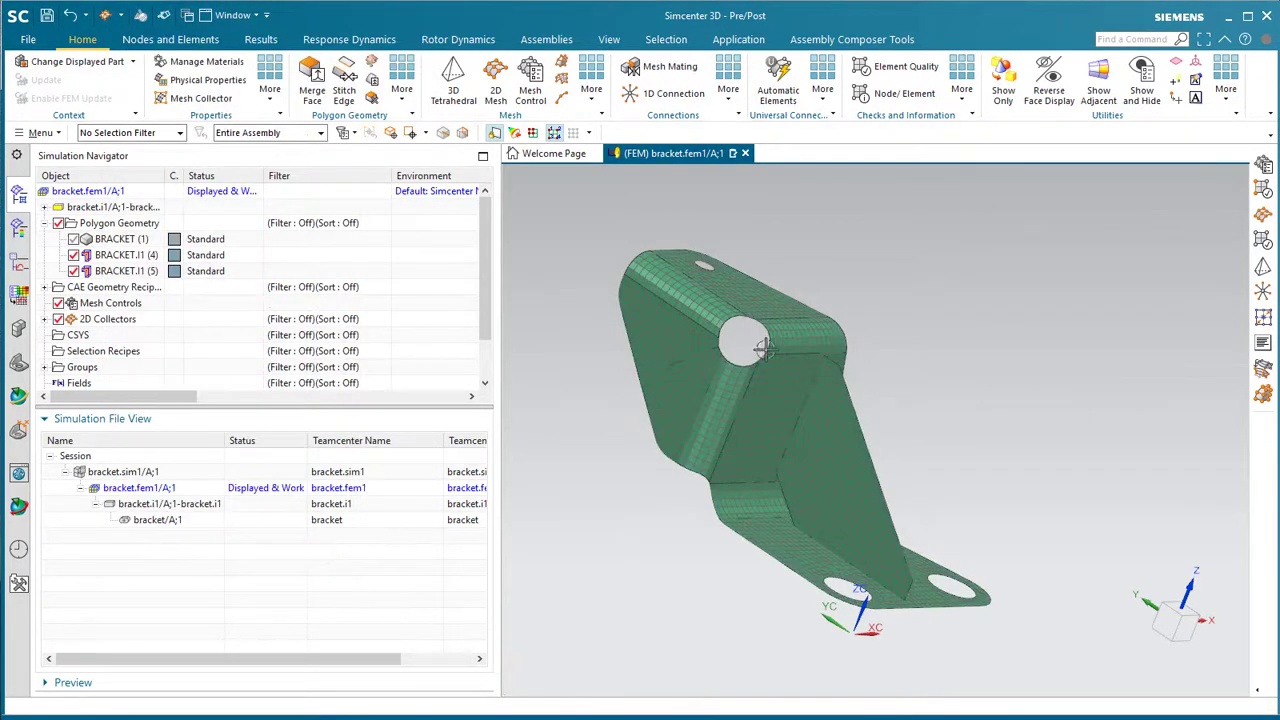
- Orbit and zoom the meshed bracket to inspect the flange hole from above
{"action": "scroll", "coordinate": [783, 341], "scroll_direction": "up", "scroll_amount": 6}
{"action": "middle_click_drag", "start_coordinate": [783, 341], "coordinate": [766, 317]}
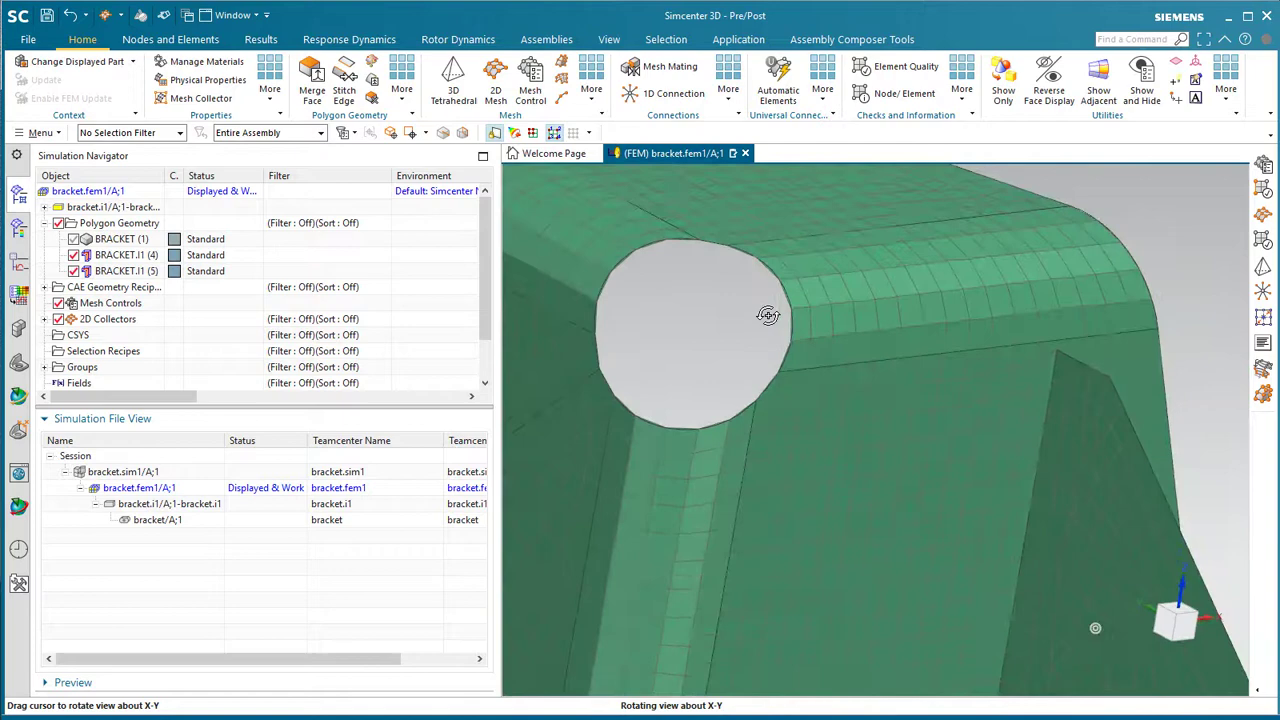
{"action": "scroll", "coordinate": [766, 315], "scroll_direction": "down", "scroll_amount": 5}
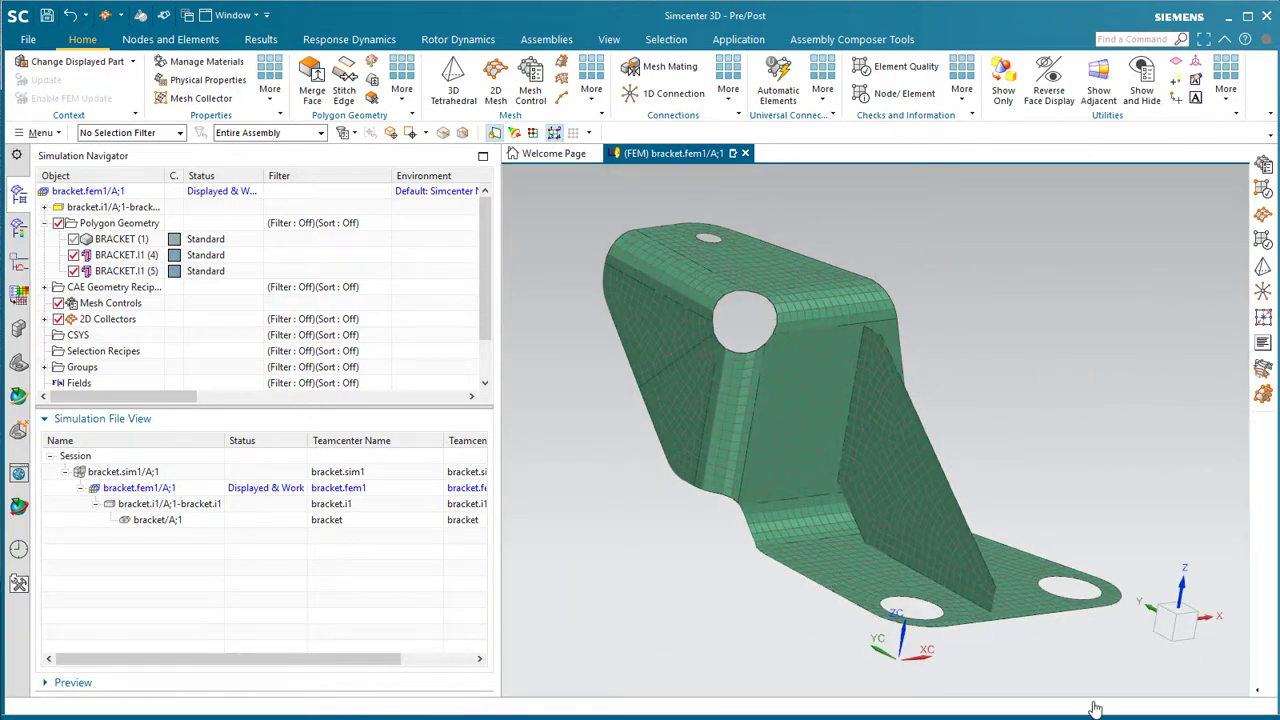
{"action": "middle_click_drag", "start_coordinate": [909, 506], "coordinate": [712, 286]}
{"action": "scroll", "coordinate": [712, 286], "scroll_direction": "up", "scroll_amount": 5}
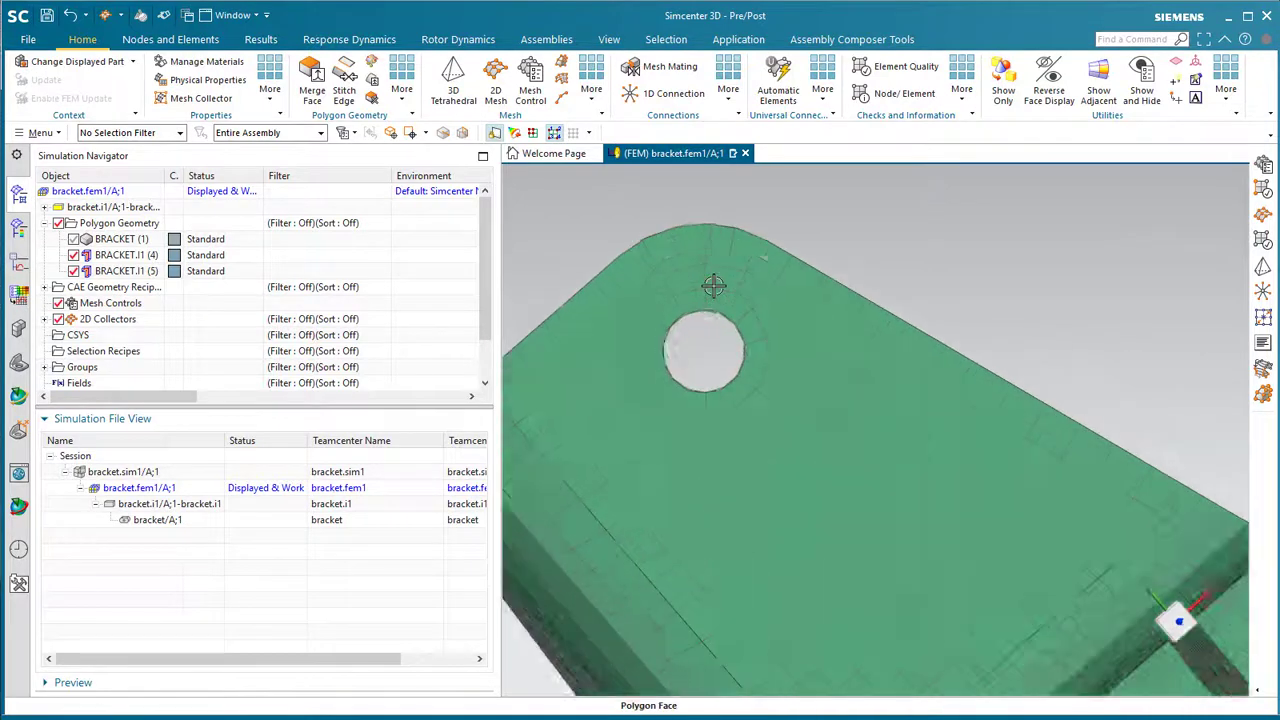
- Add a Mapped Hole mesh control on the small flange hole: 4 layers, 0.2 in depth, 0.05 in elements
{"action": "left_click", "coordinate": [531, 88]}
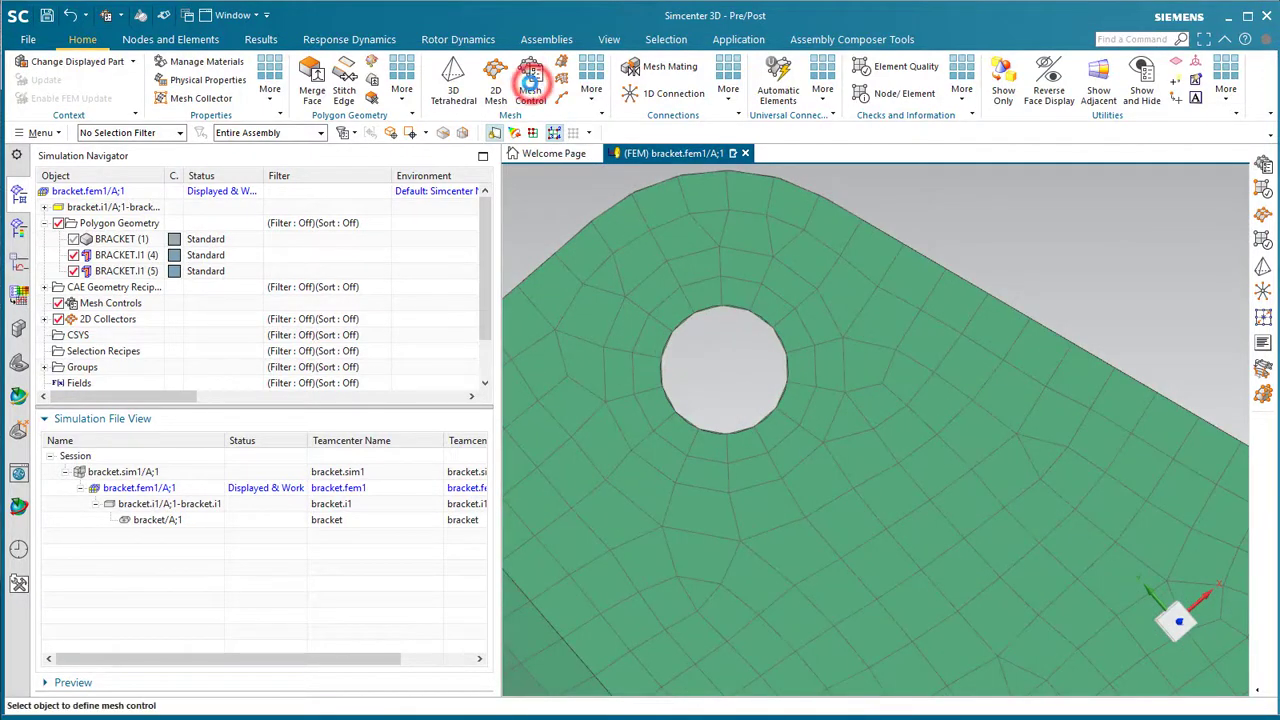
{"action": "left_click", "coordinate": [187, 36]}
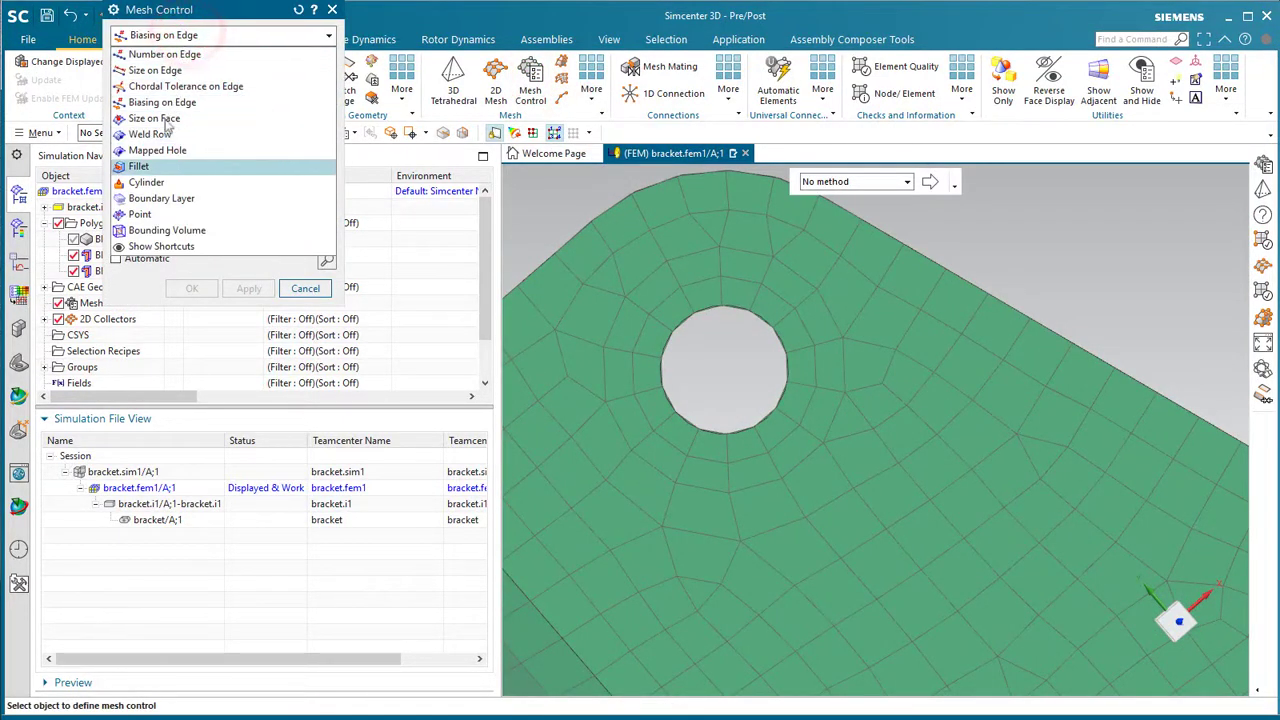
{"action": "left_click", "coordinate": [157, 150]}
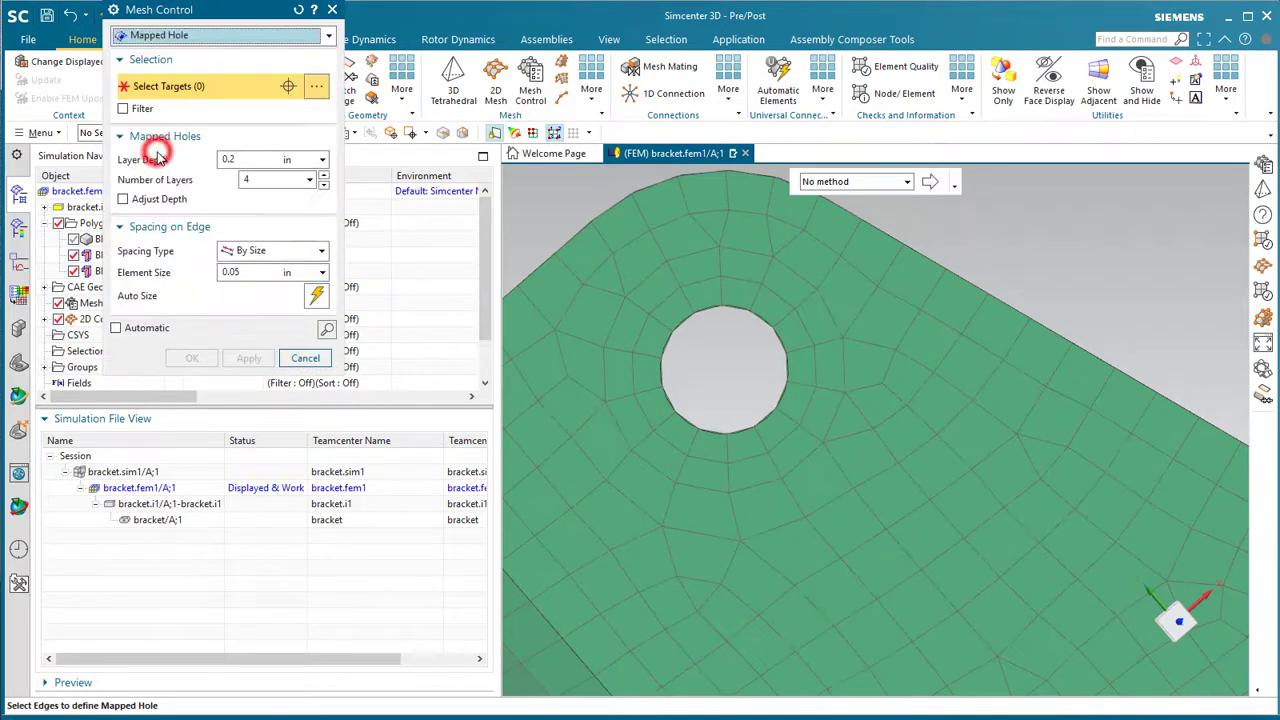
{"action": "left_click", "coordinate": [731, 309]}
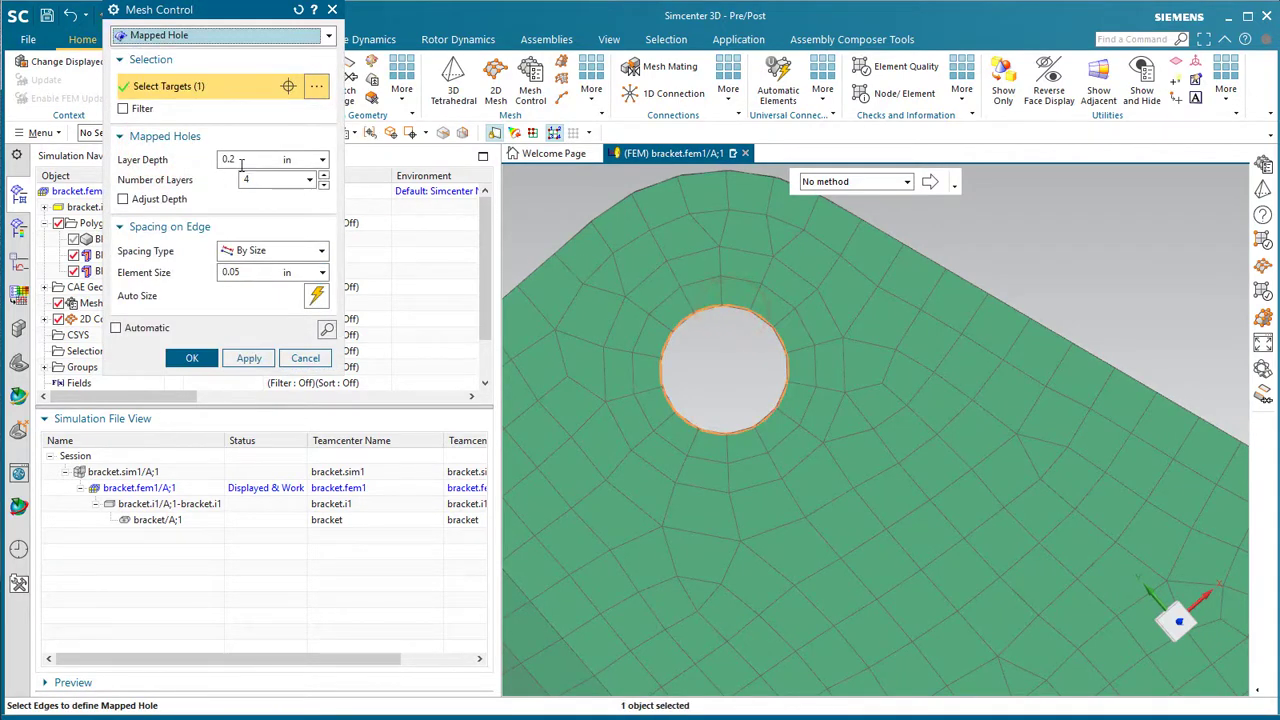
{"action": "left_click", "coordinate": [327, 332]}
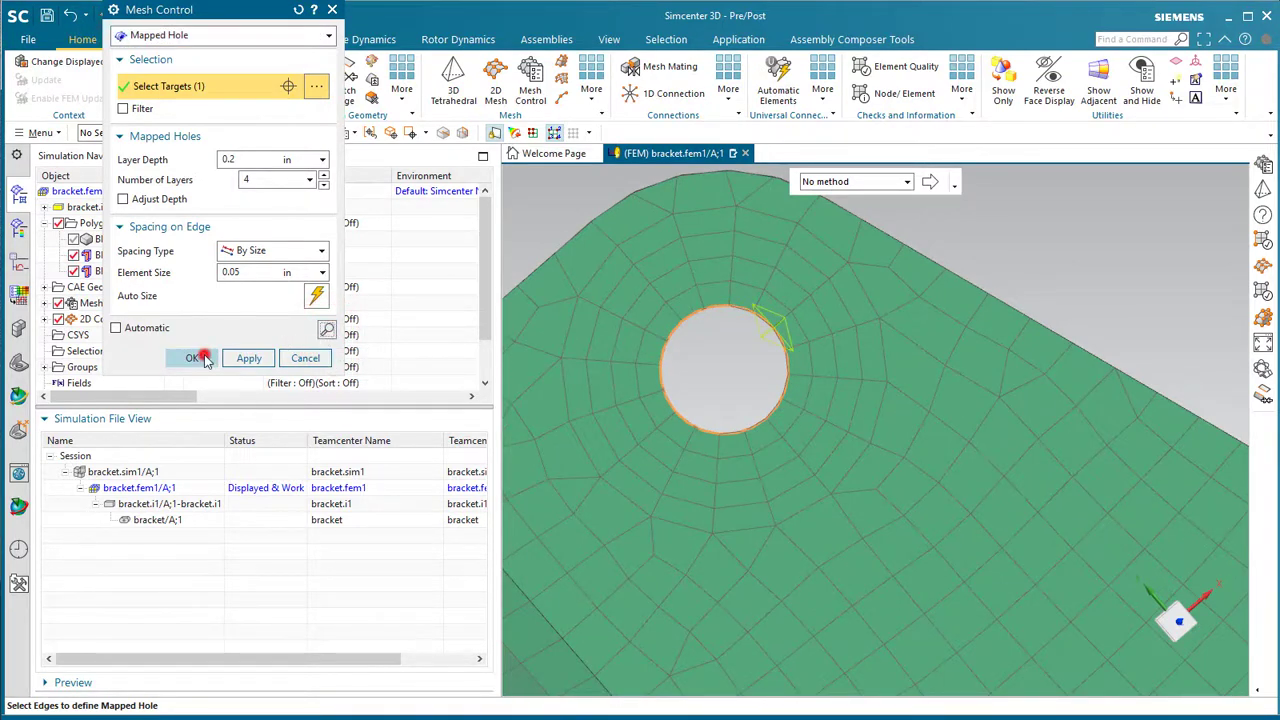
{"action": "left_click", "coordinate": [203, 358]}
{"action": "scroll", "coordinate": [700, 352], "scroll_direction": "down", "scroll_amount": 5}
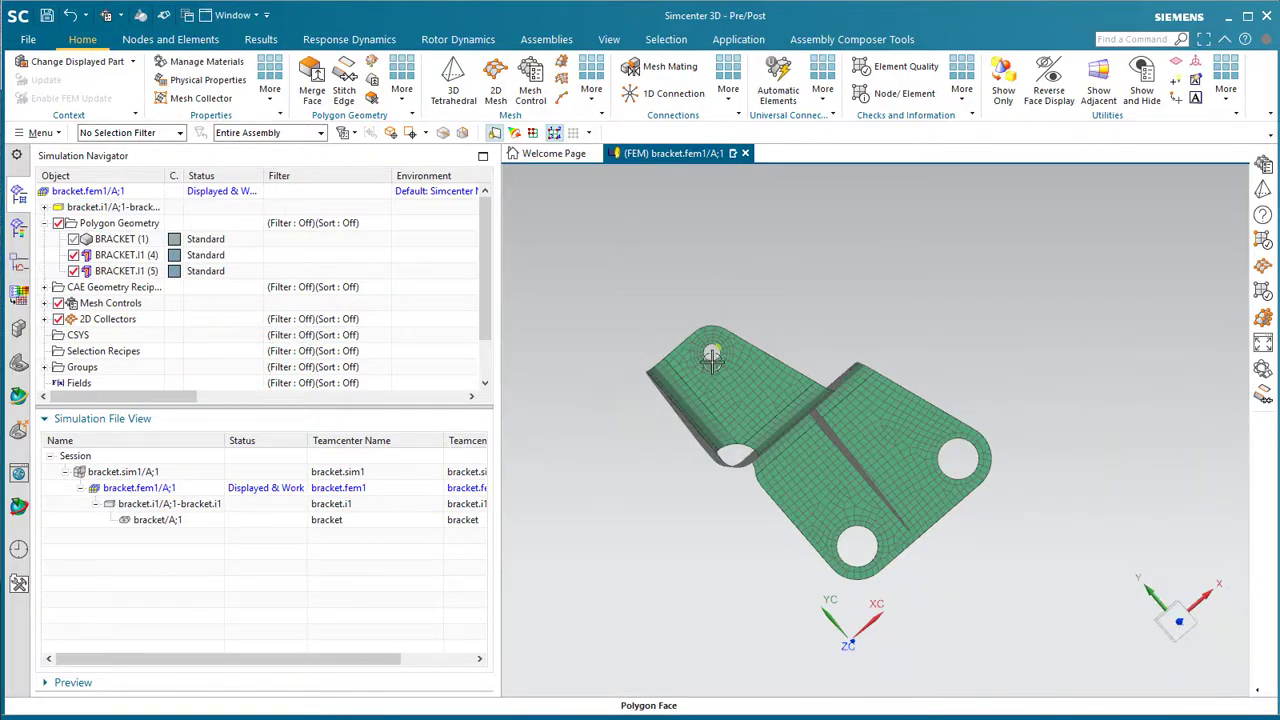
{"action": "scroll", "coordinate": [865, 467], "scroll_direction": "up", "scroll_amount": 5}
{"action": "middle_click_drag", "start_coordinate": [865, 467], "coordinate": [591, 525]}
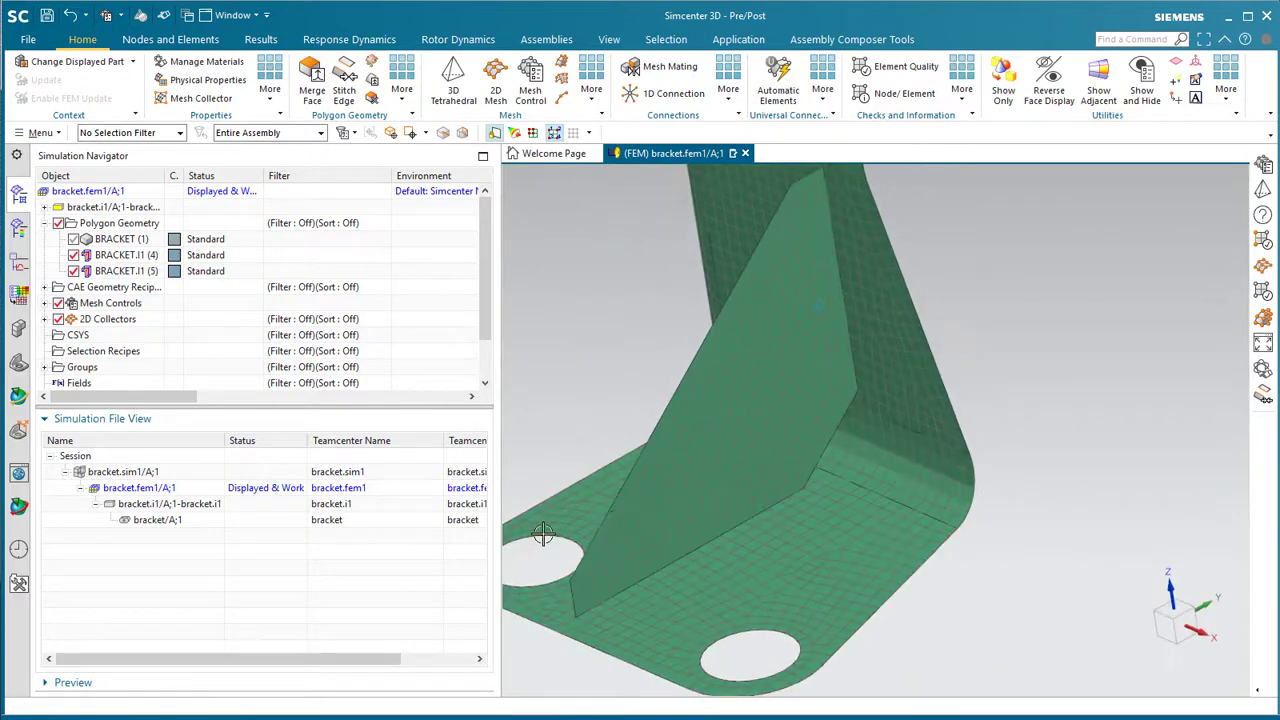
{"action": "scroll", "coordinate": [542, 535], "scroll_direction": "up", "scroll_amount": 3}
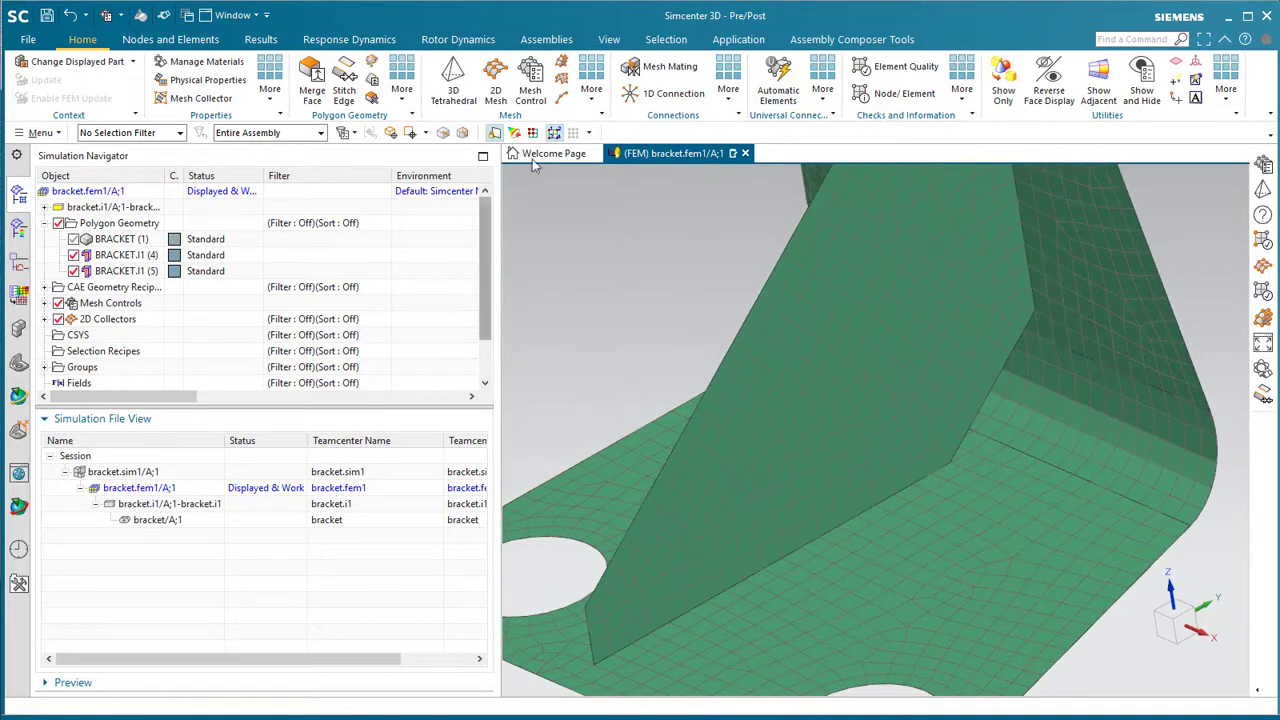
- Bias the gusset base edge to 19 elements at ratio 0.9 and remesh (2232 nodes, 2133 elements)
{"action": "left_click", "coordinate": [530, 86]}
{"action": "left_click", "coordinate": [213, 36]}
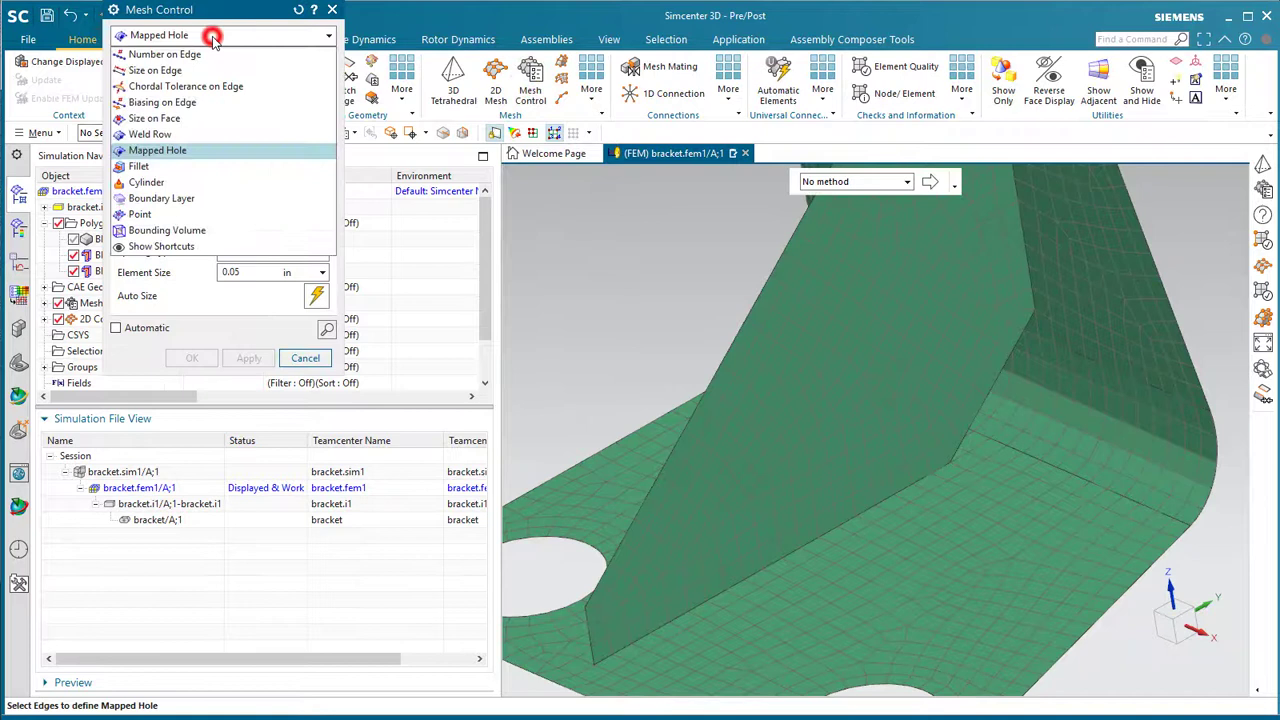
{"action": "left_click", "coordinate": [186, 104]}
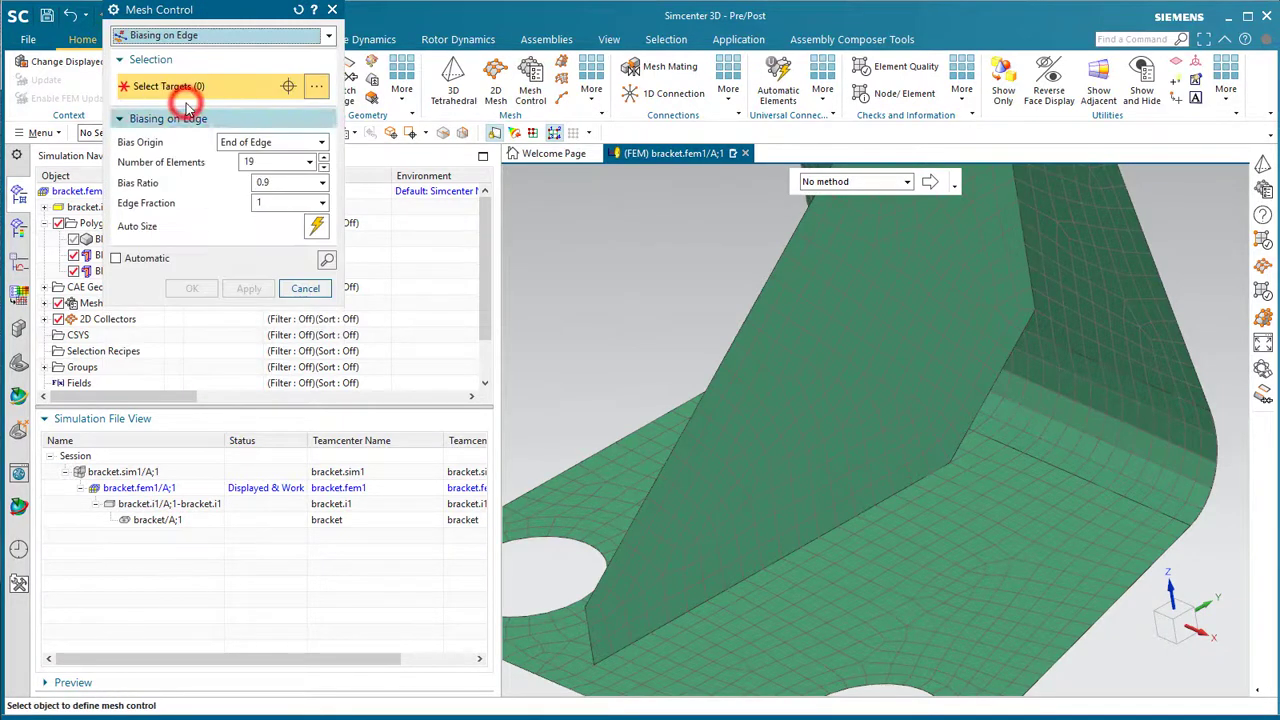
{"action": "left_click", "coordinate": [671, 621]}
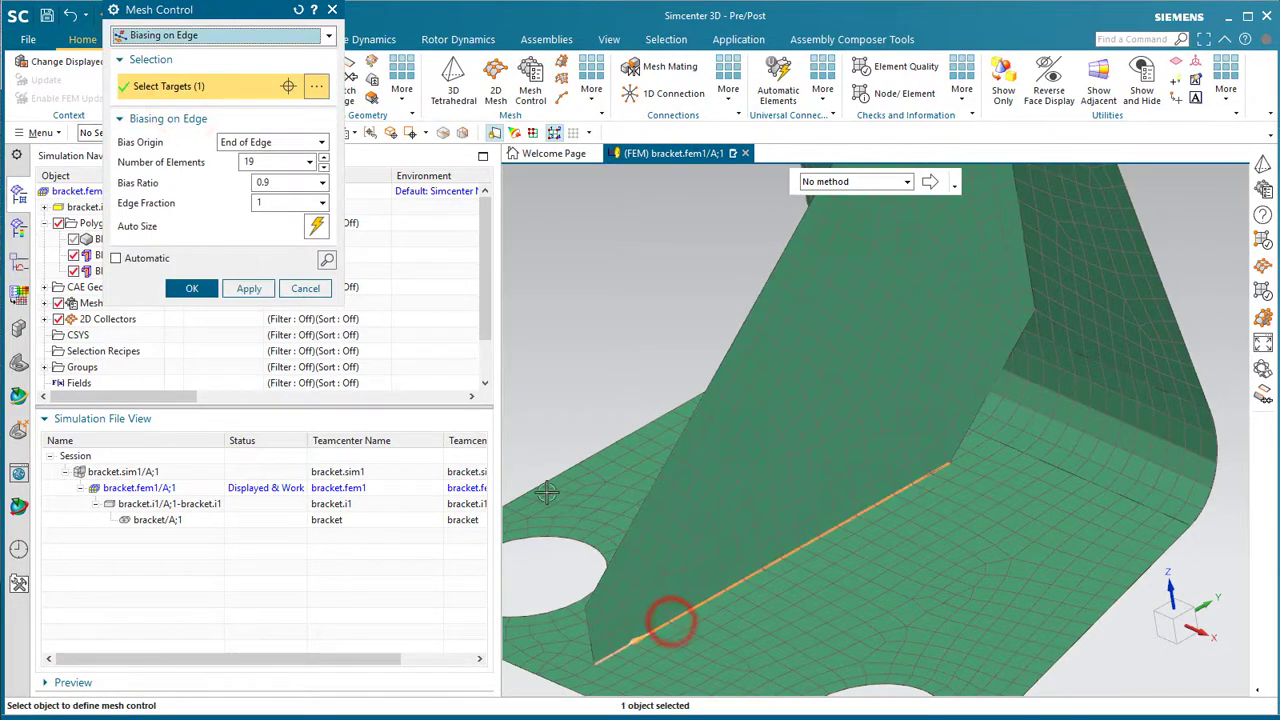
{"action": "left_click", "coordinate": [325, 262]}
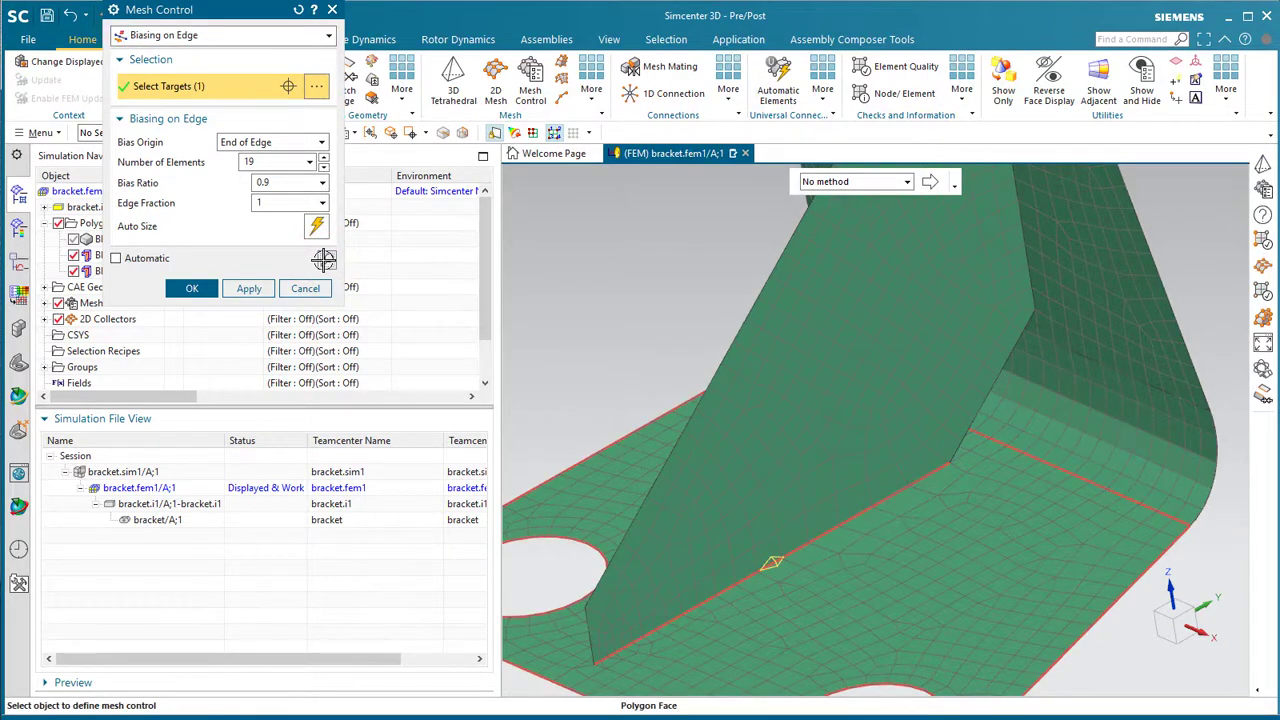
{"action": "left_click", "coordinate": [323, 260]}
{"action": "left_click", "coordinate": [189, 289]}
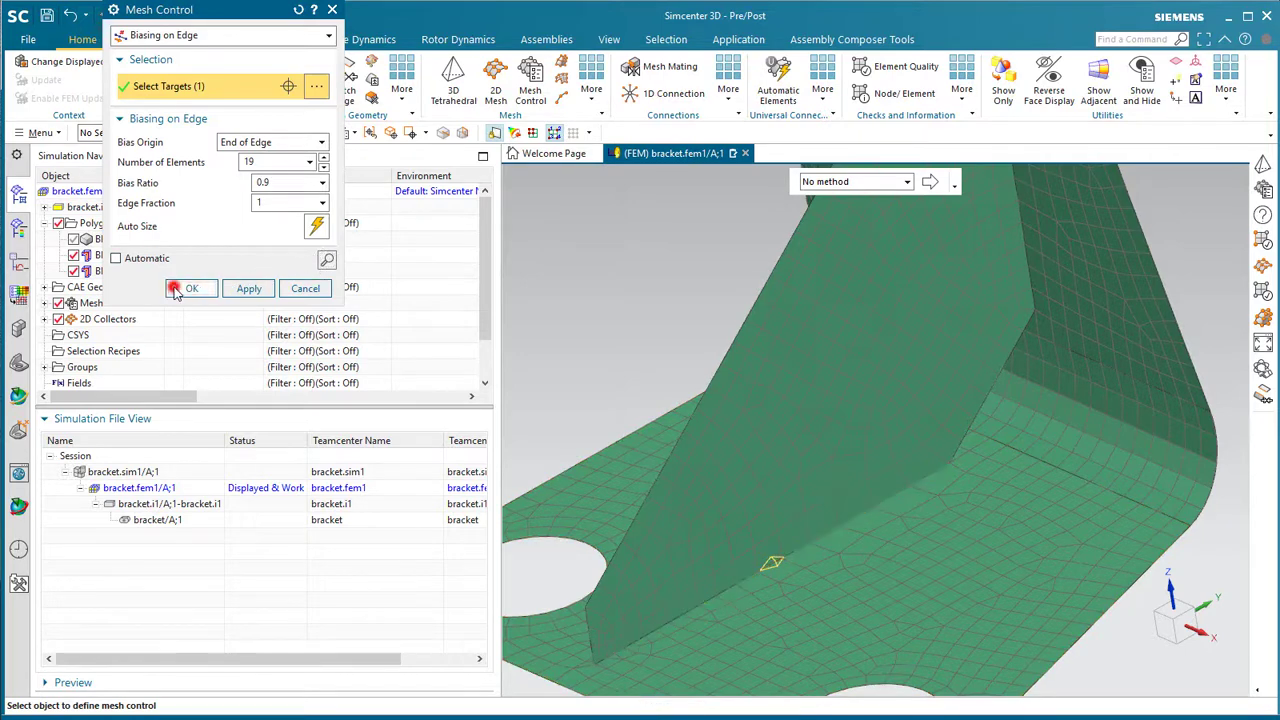
{"action": "left_click", "coordinate": [40, 80]}
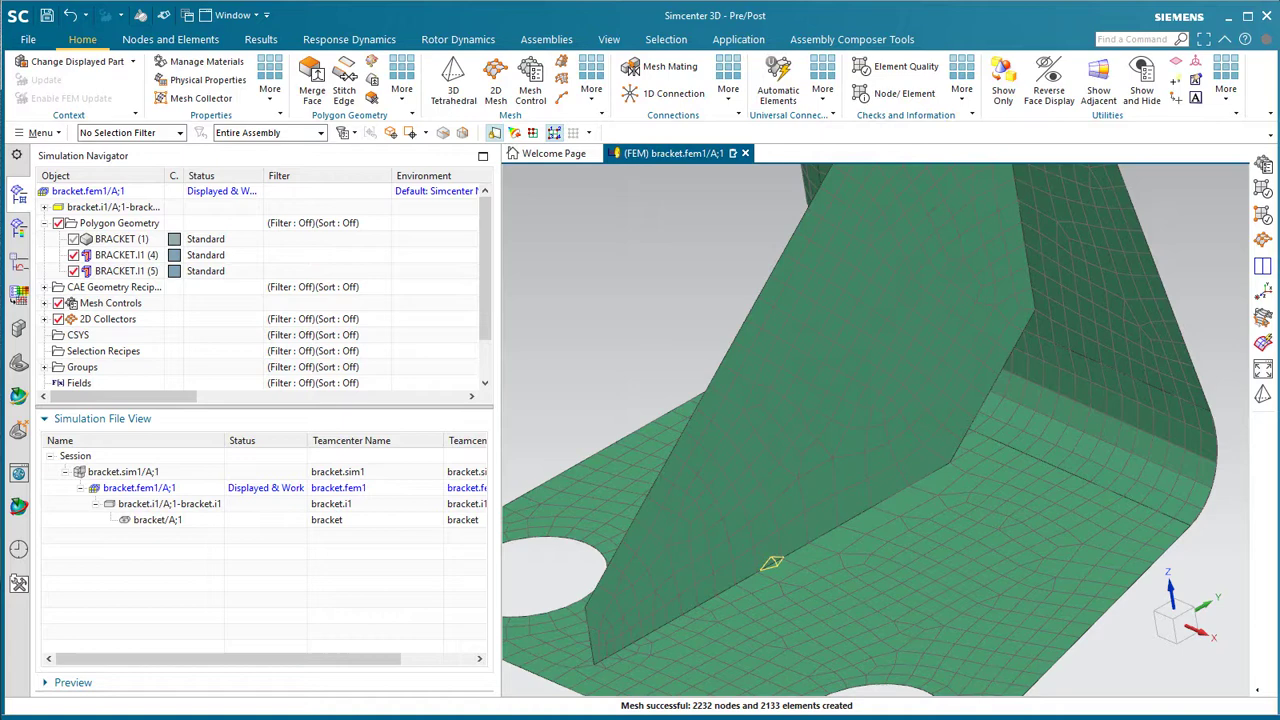
- Open the BRACKET.I1 2D mesh collector and its PSHELL shell property for editing
{"action": "left_click", "coordinate": [45, 319]}
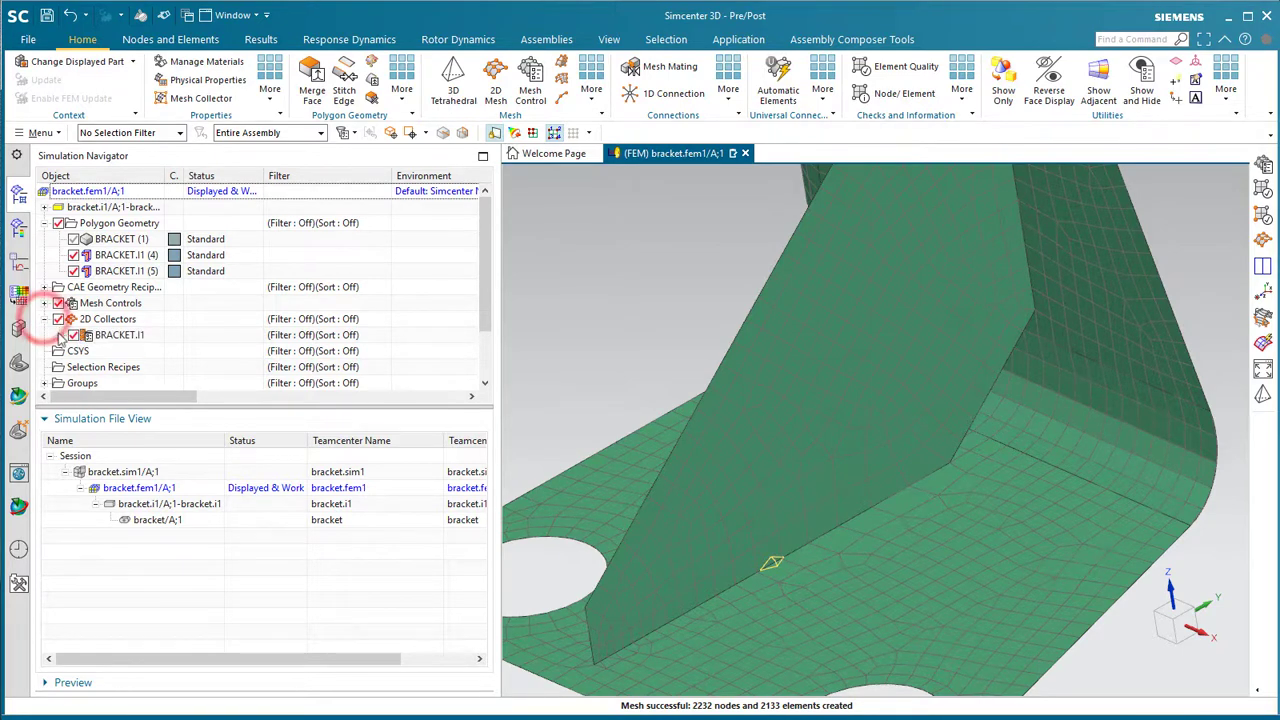
{"action": "left_click", "coordinate": [118, 337]}
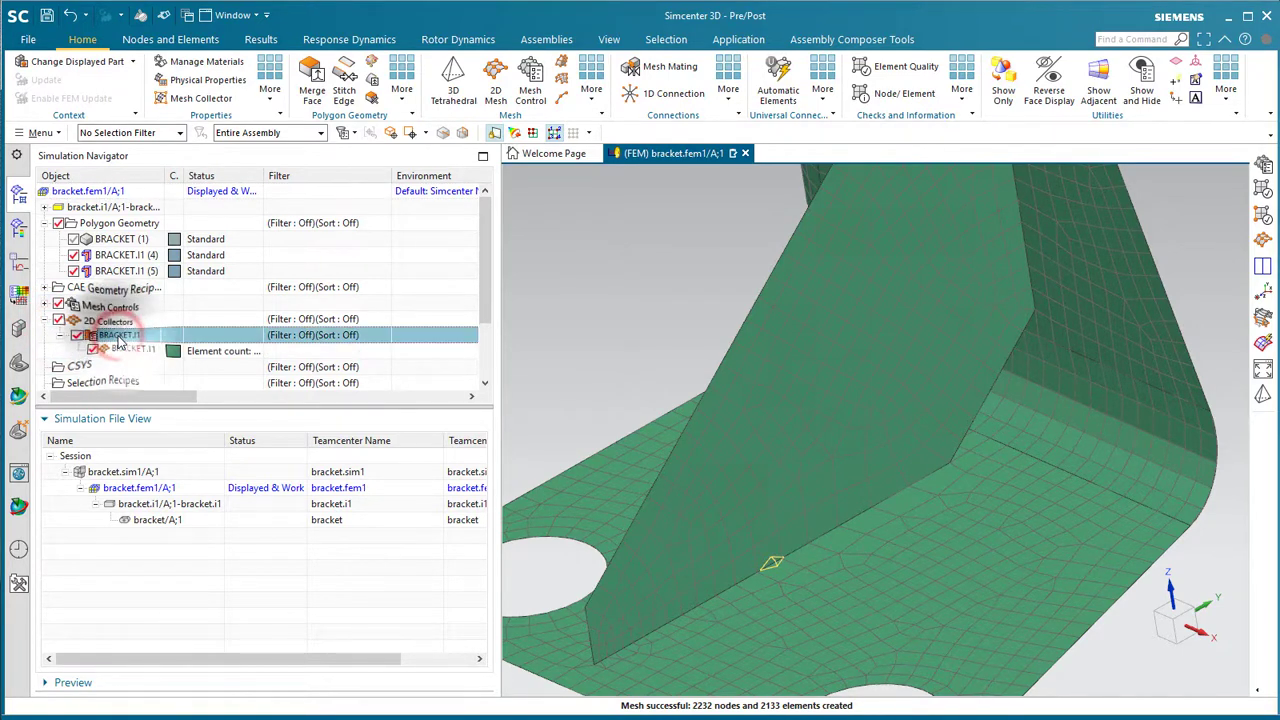
{"action": "right_click", "coordinate": [119, 338]}
{"action": "left_click", "coordinate": [152, 373]}
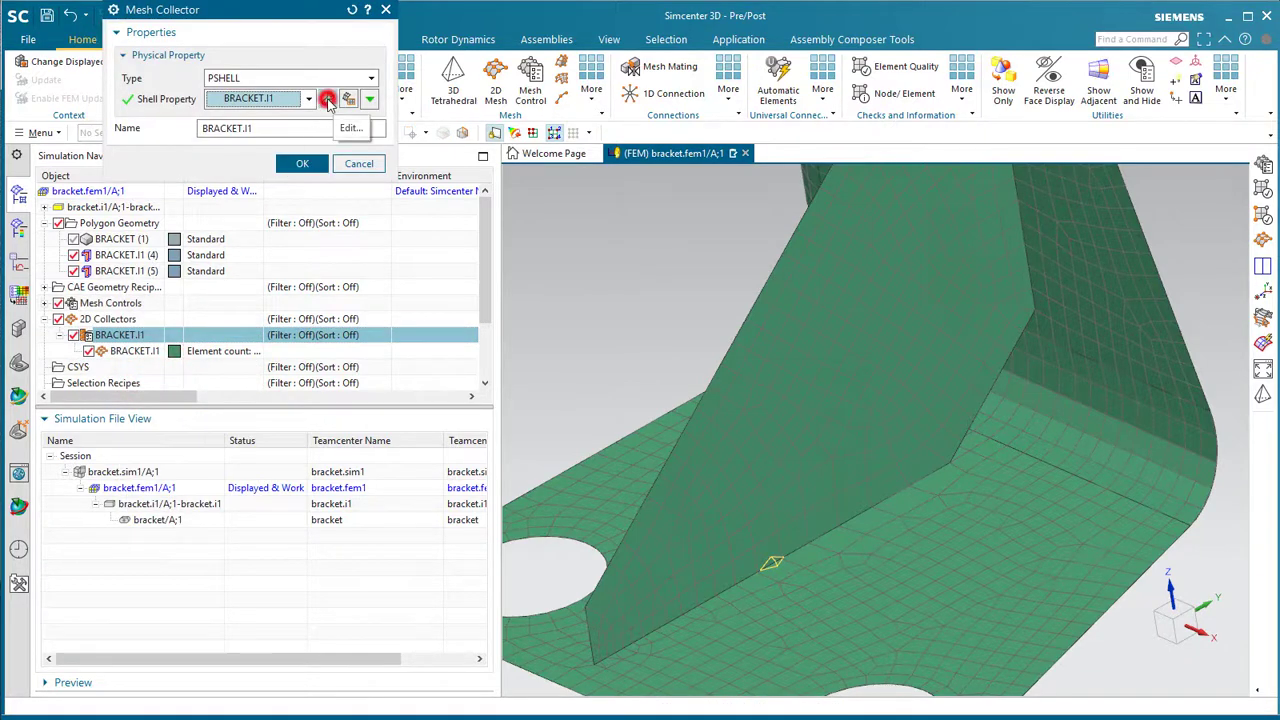
{"action": "left_click", "coordinate": [328, 101]}
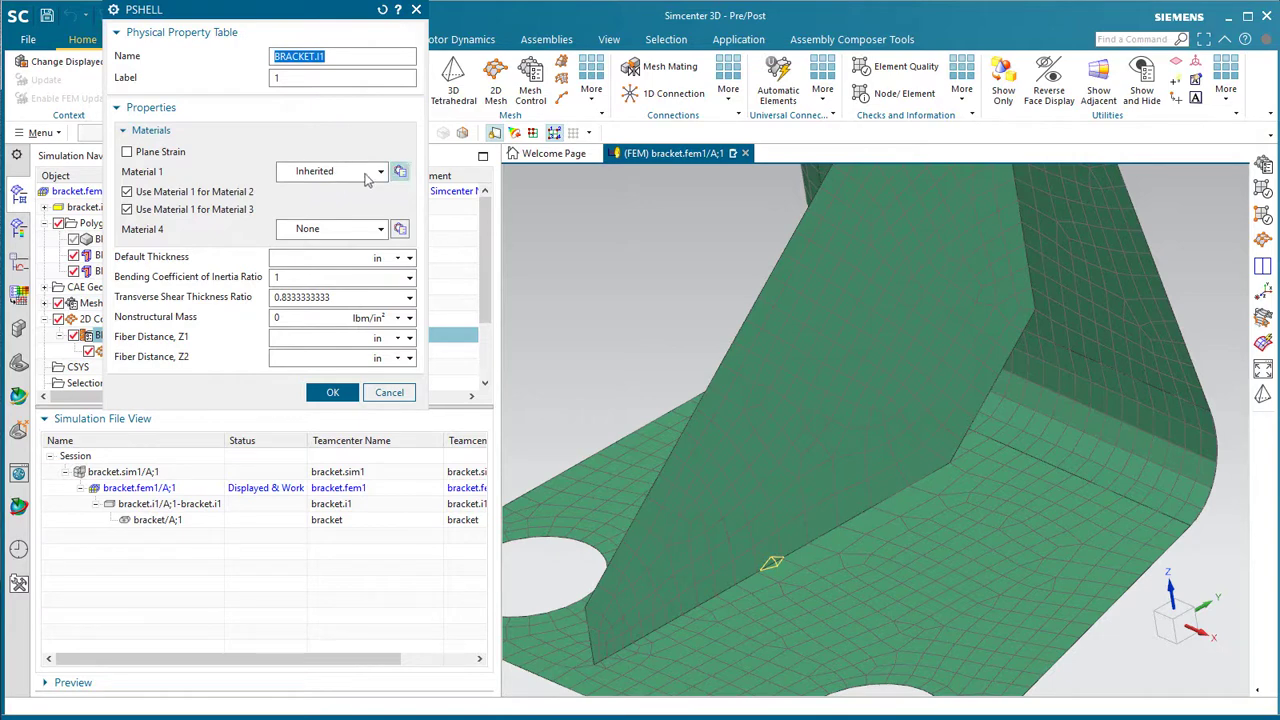
- Start a new isotropic material, review its strength and mechanical properties, then abandon it
{"action": "left_click", "coordinate": [400, 173]}
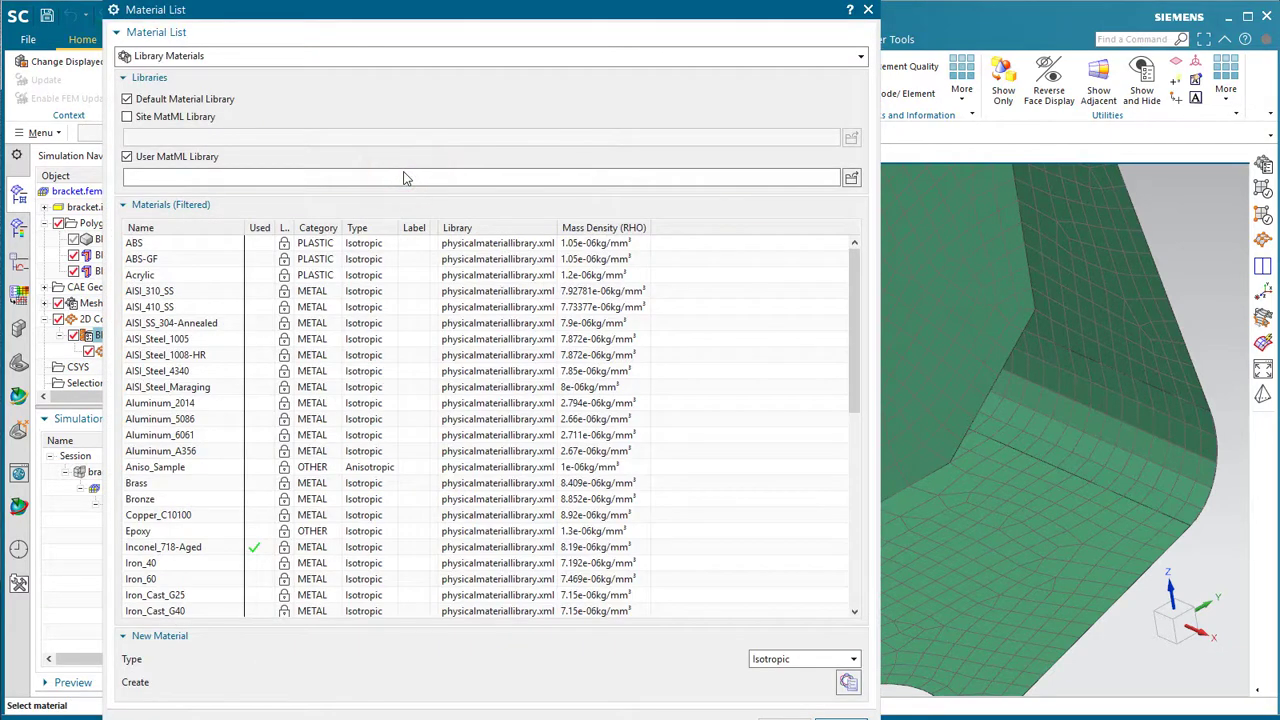
{"action": "left_click", "coordinate": [846, 681]}
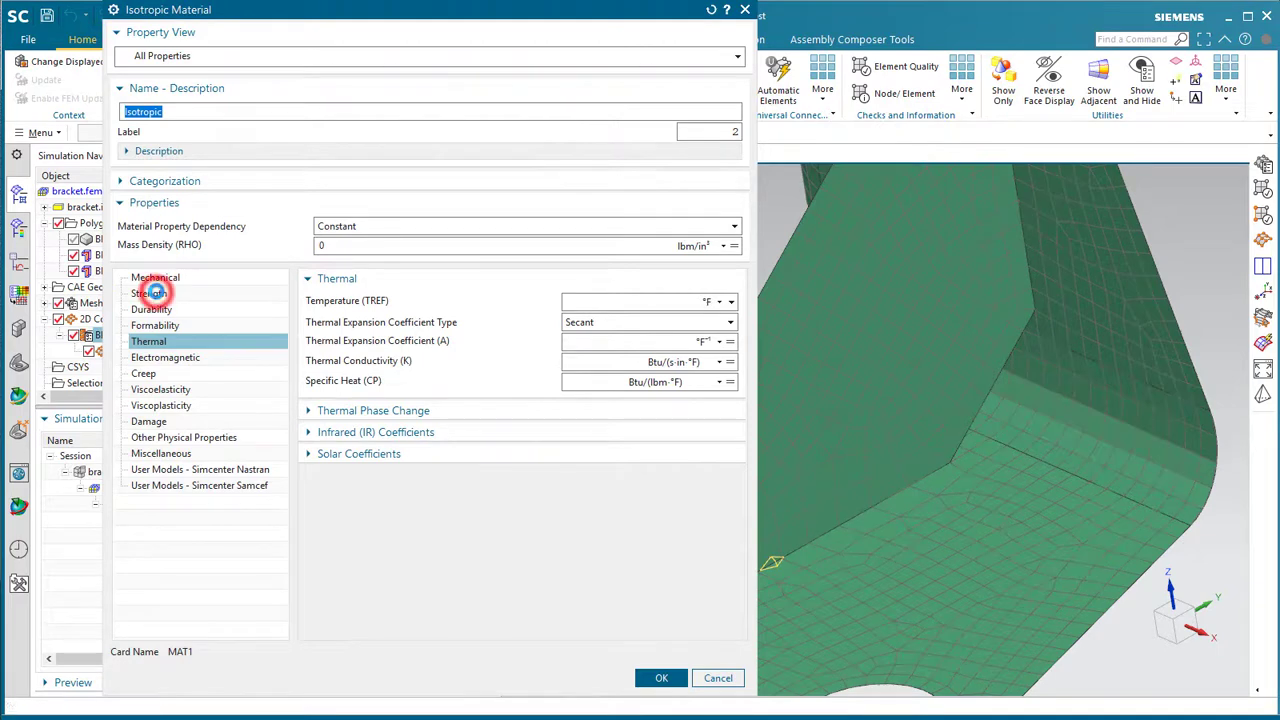
{"action": "left_click", "coordinate": [150, 293]}
{"action": "left_click", "coordinate": [163, 277]}
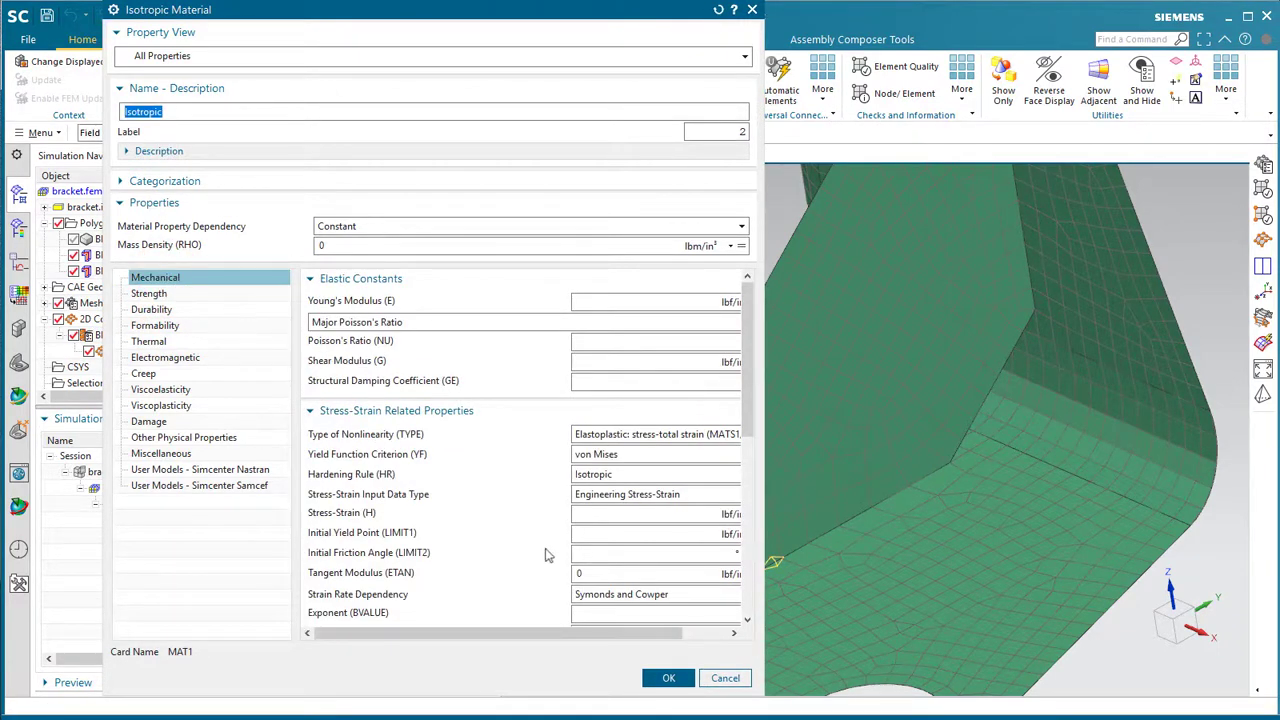
{"action": "left_click", "coordinate": [725, 679]}
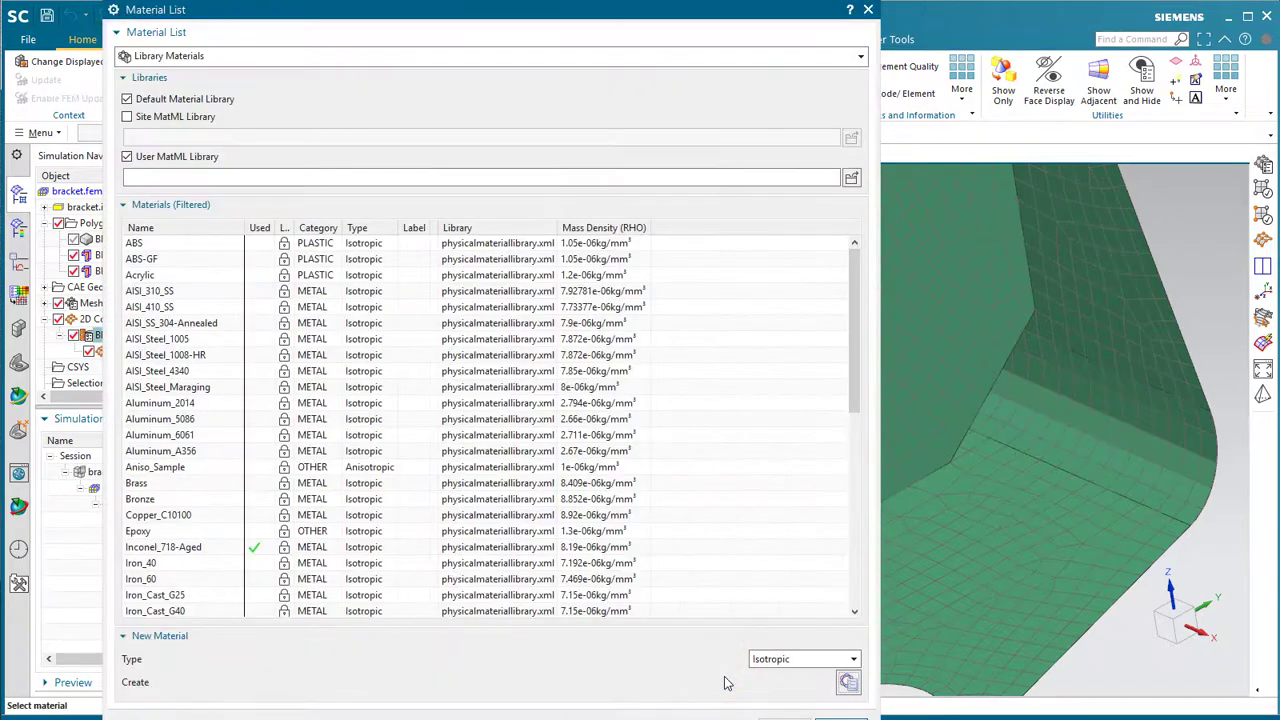
- Leave the material list unchanged and accept PSHELL BRACKET.I1 with Material 1 Inherited
{"action": "left_click", "coordinate": [782, 661]}
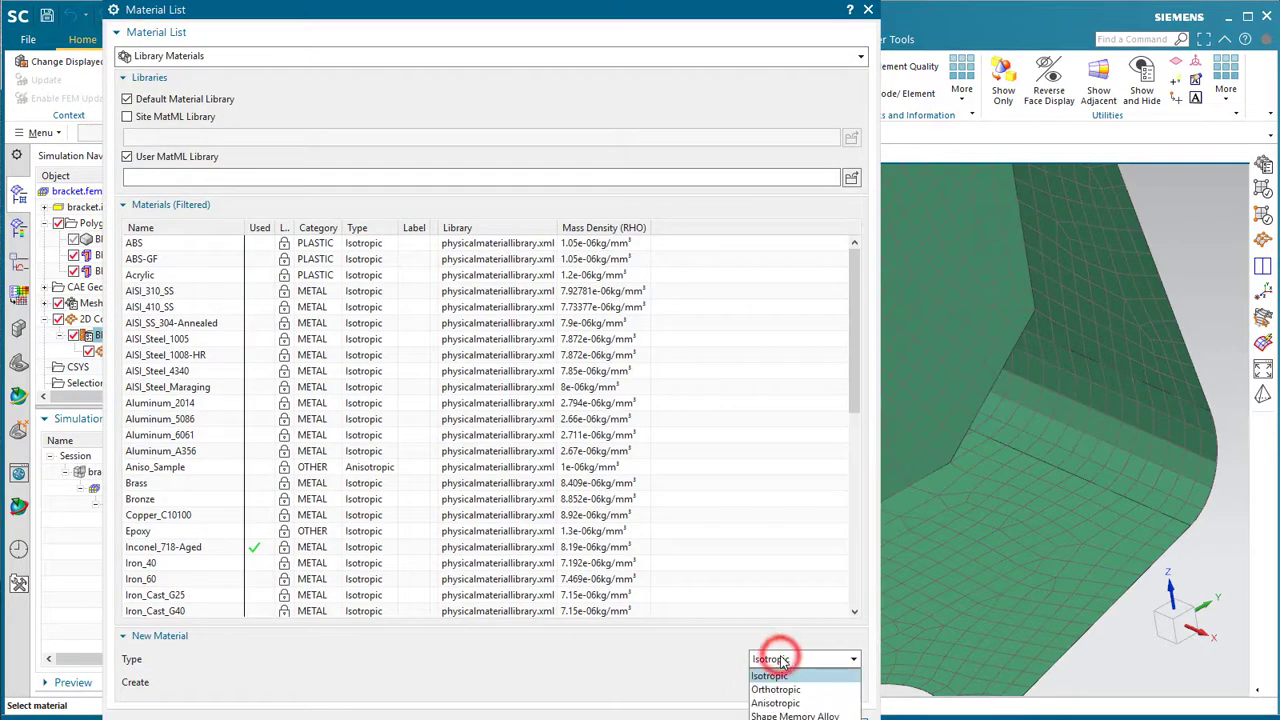
{"action": "left_click", "coordinate": [709, 670]}
{"action": "left_click", "coordinate": [852, 716]}
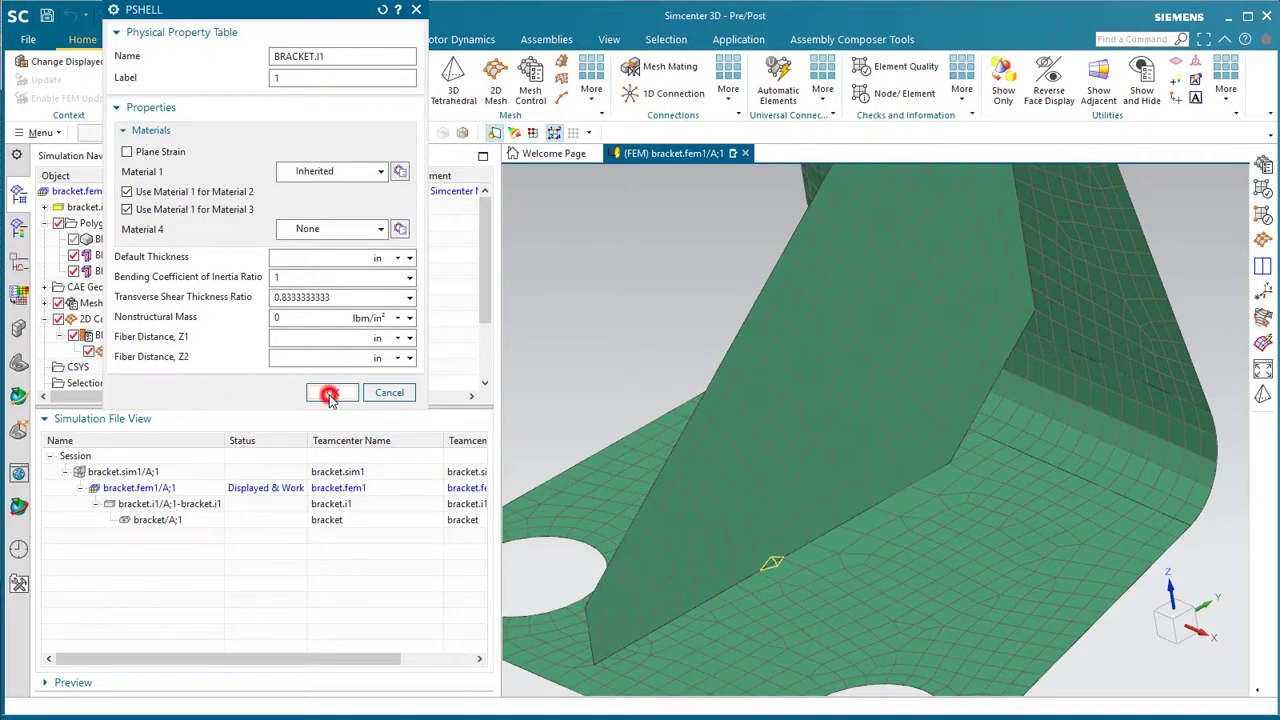
{"action": "left_click", "coordinate": [330, 393]}
- Accept the mesh collector and set BRACKET.I1 thickness source to Midsurface with Average Feature Thickness
{"action": "left_click", "coordinate": [300, 164]}
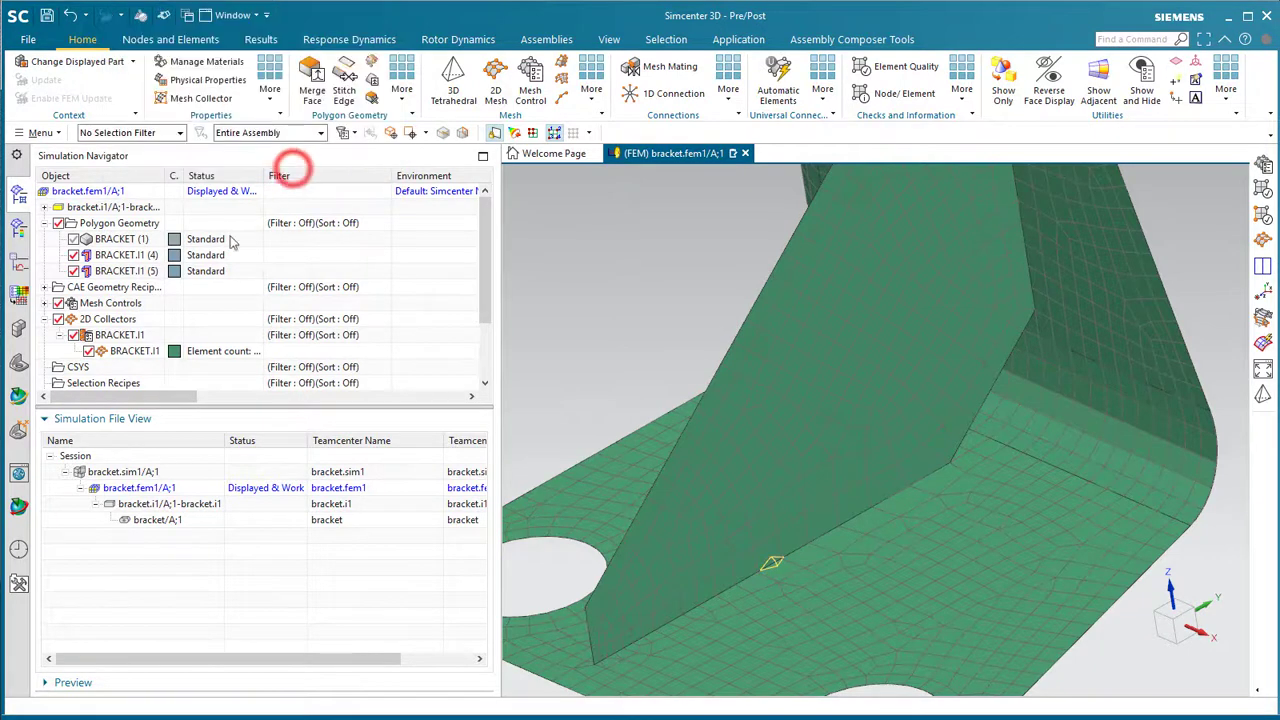
{"action": "right_click", "coordinate": [127, 351]}
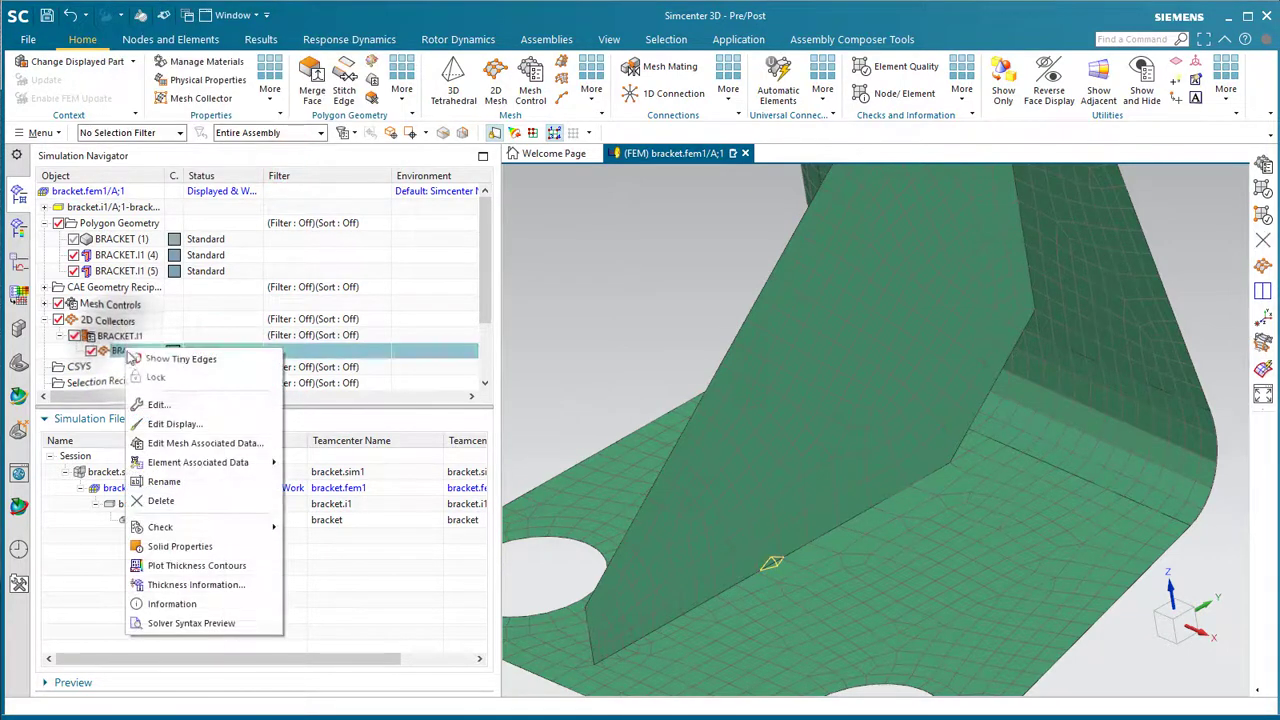
{"action": "left_click", "coordinate": [180, 443]}
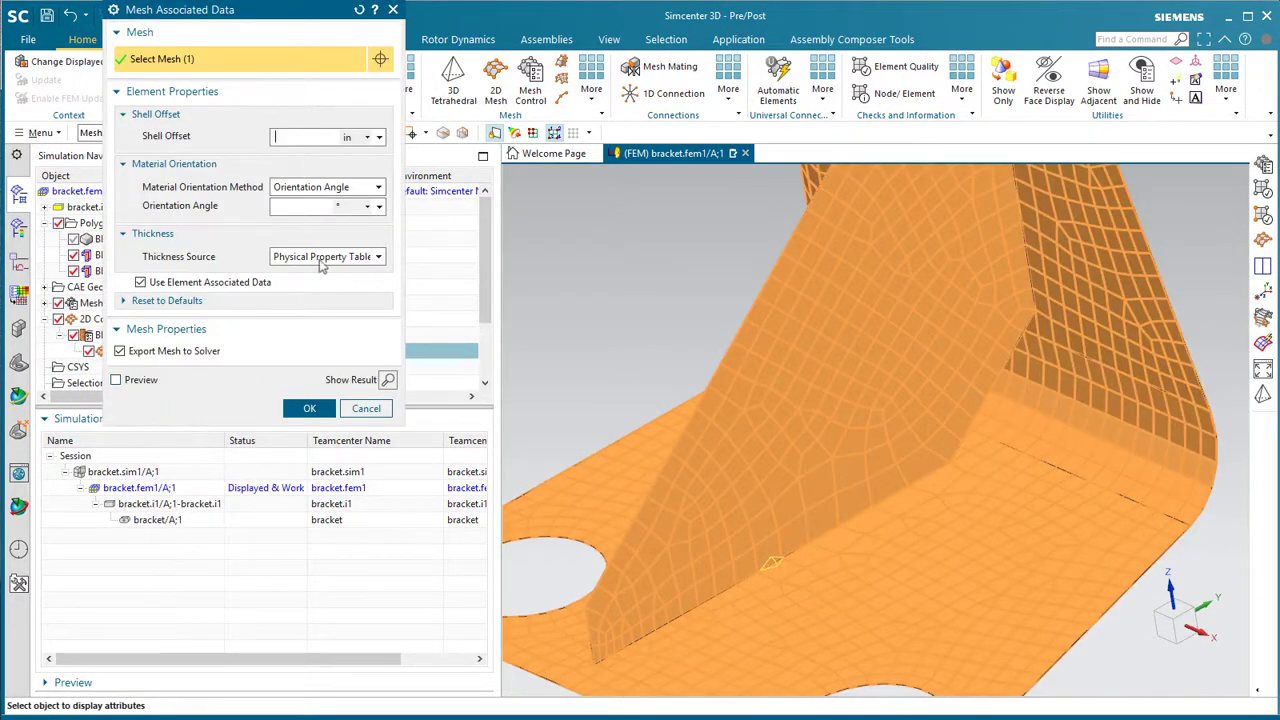
{"action": "left_click", "coordinate": [322, 258]}
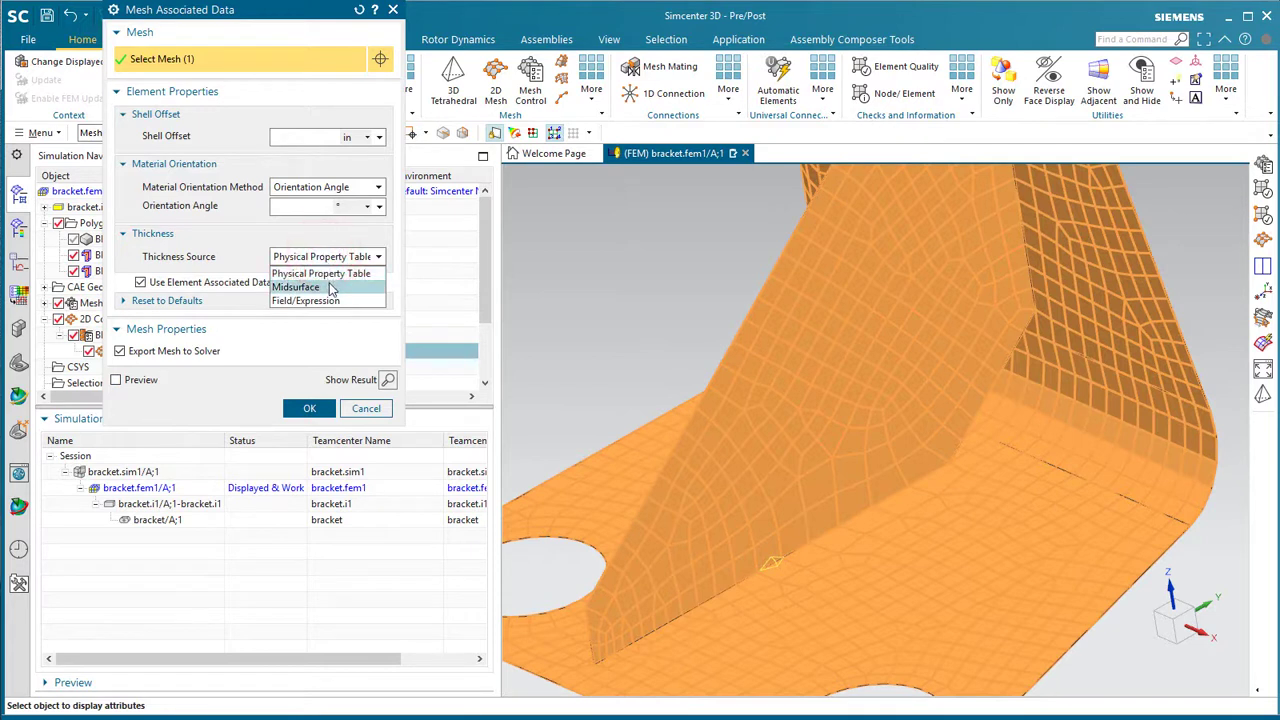
{"action": "left_click", "coordinate": [331, 289]}
{"action": "left_click", "coordinate": [330, 278]}
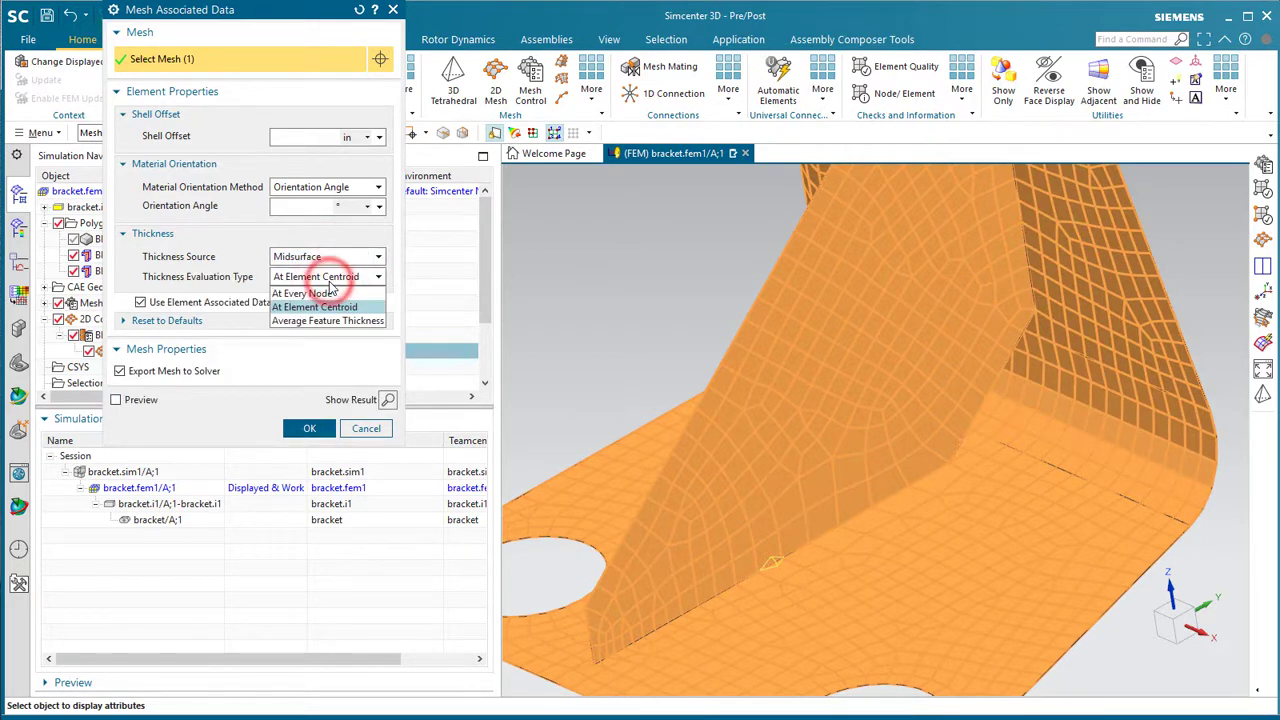
{"action": "key", "text": "Down"}
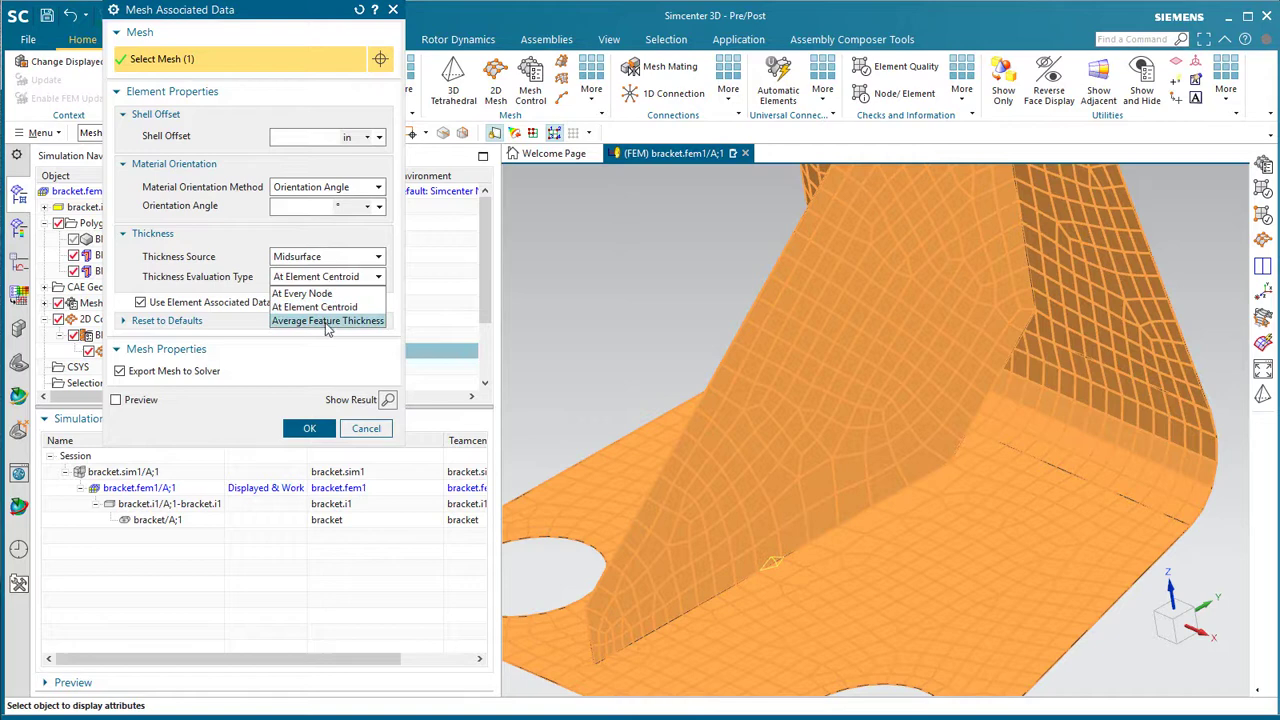
{"action": "left_click", "coordinate": [326, 321]}
{"action": "left_click", "coordinate": [310, 427]}
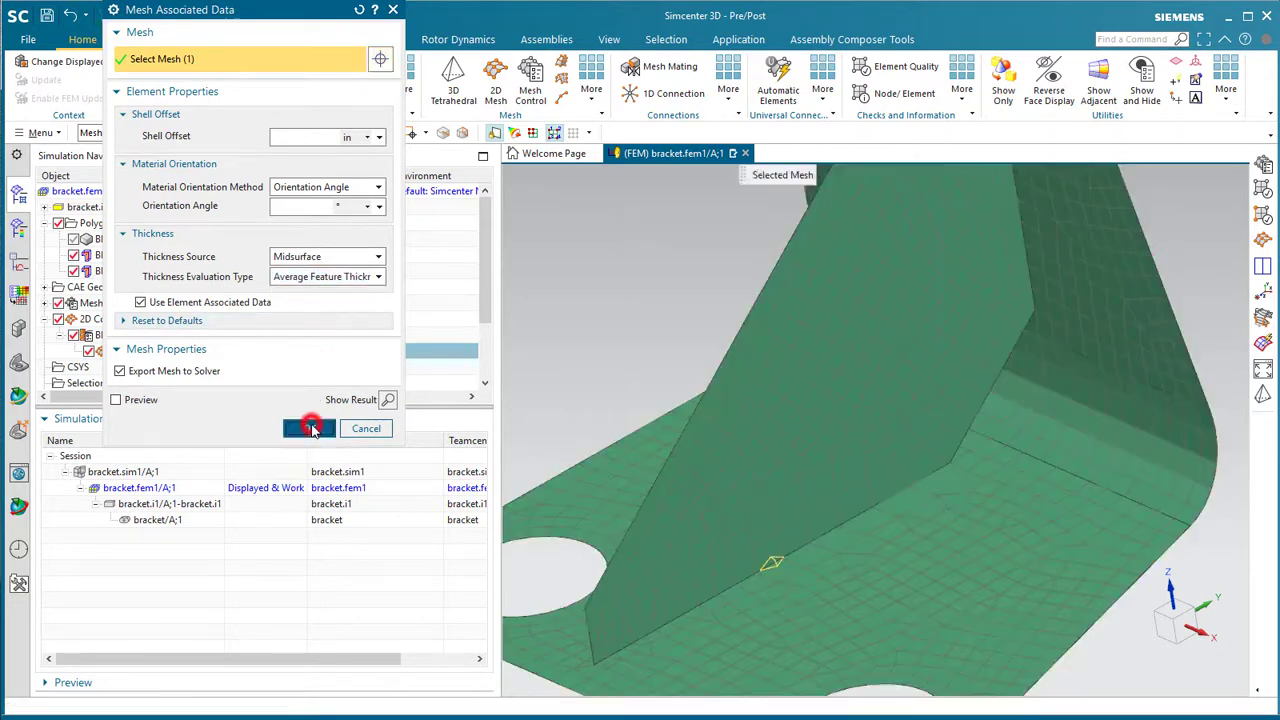
- Display element thickness on the BRACKET.I1 mesh
{"action": "right_click", "coordinate": [130, 354]}
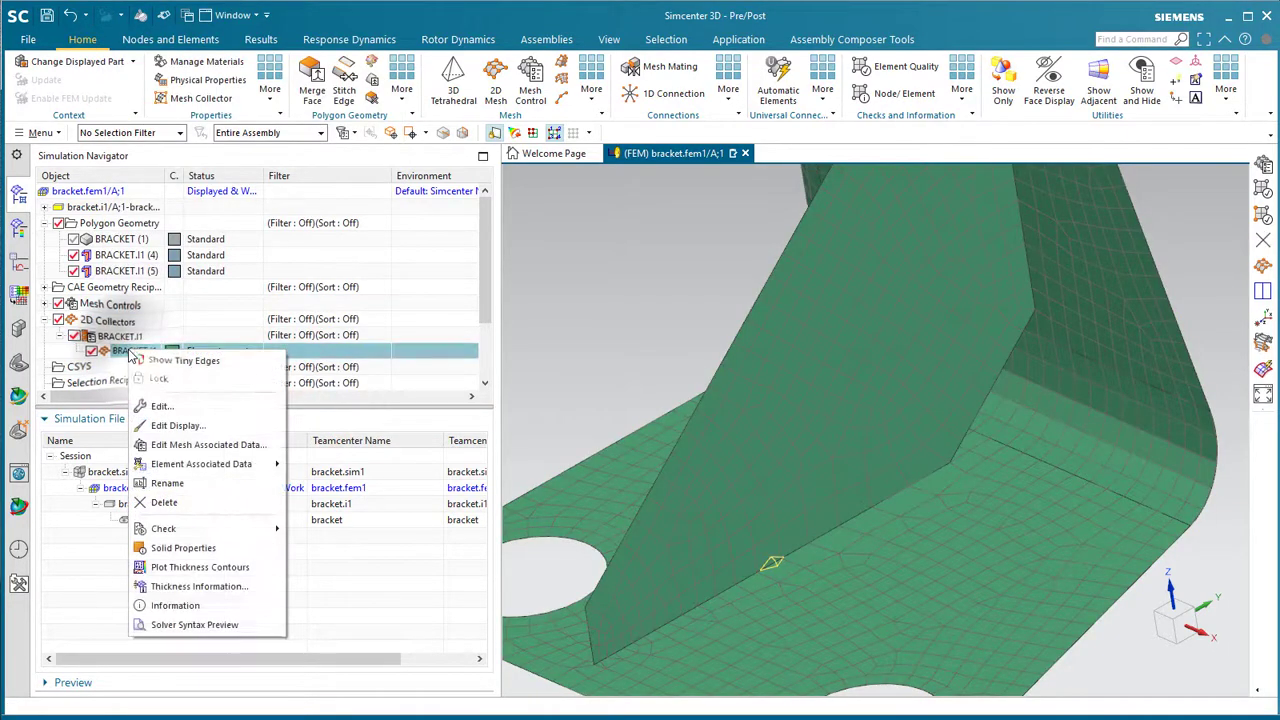
{"action": "left_click", "coordinate": [204, 424]}
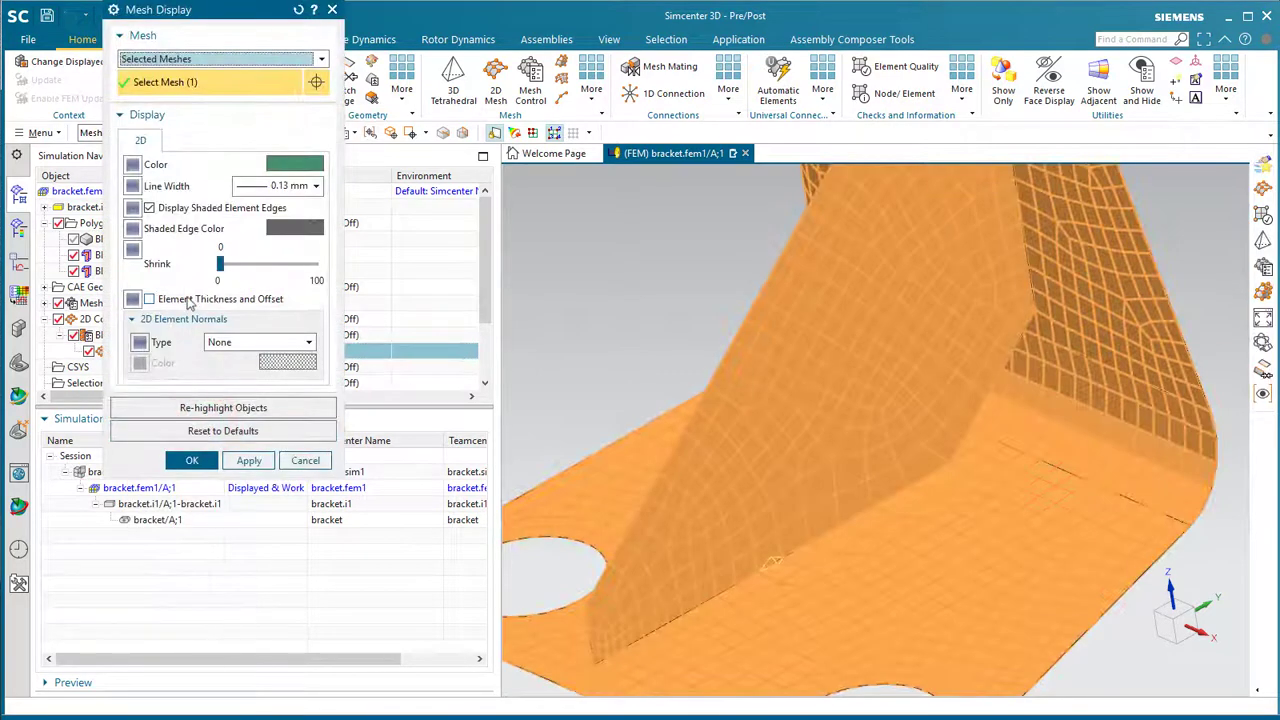
{"action": "left_click", "coordinate": [186, 298]}
{"action": "left_click", "coordinate": [200, 461]}
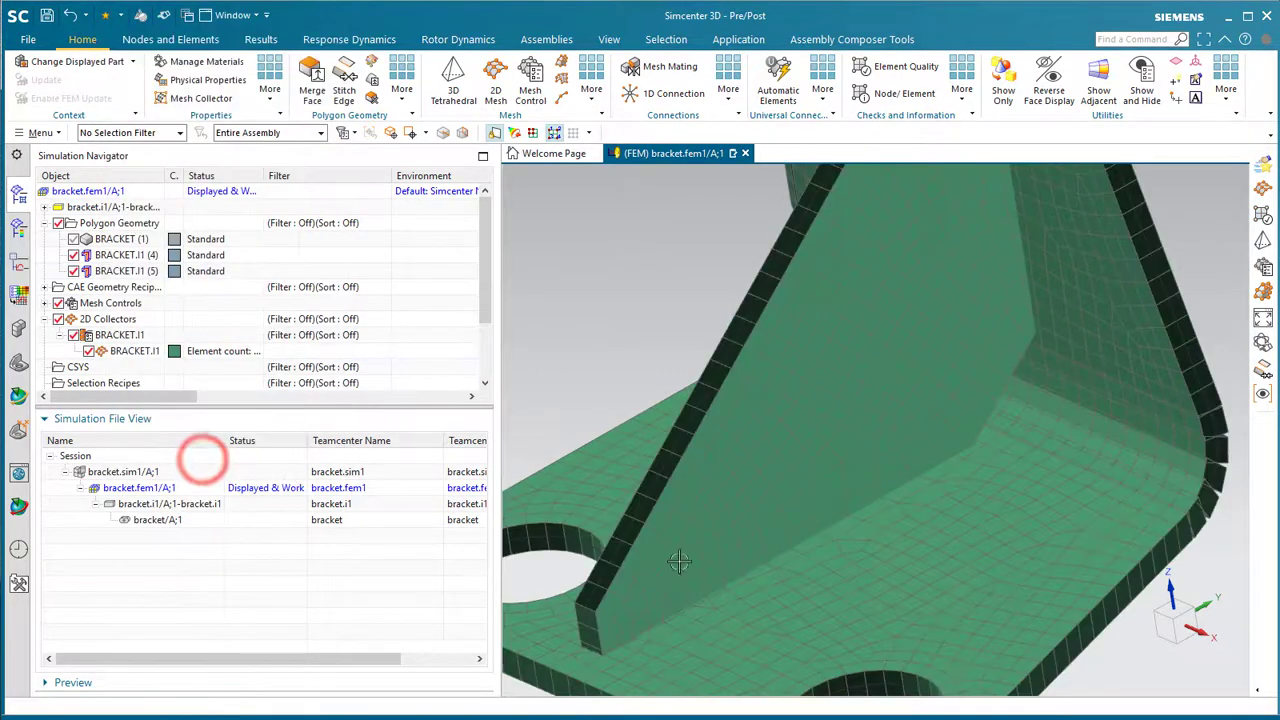
{"action": "scroll", "coordinate": [707, 567], "scroll_direction": "down", "scroll_amount": 5}
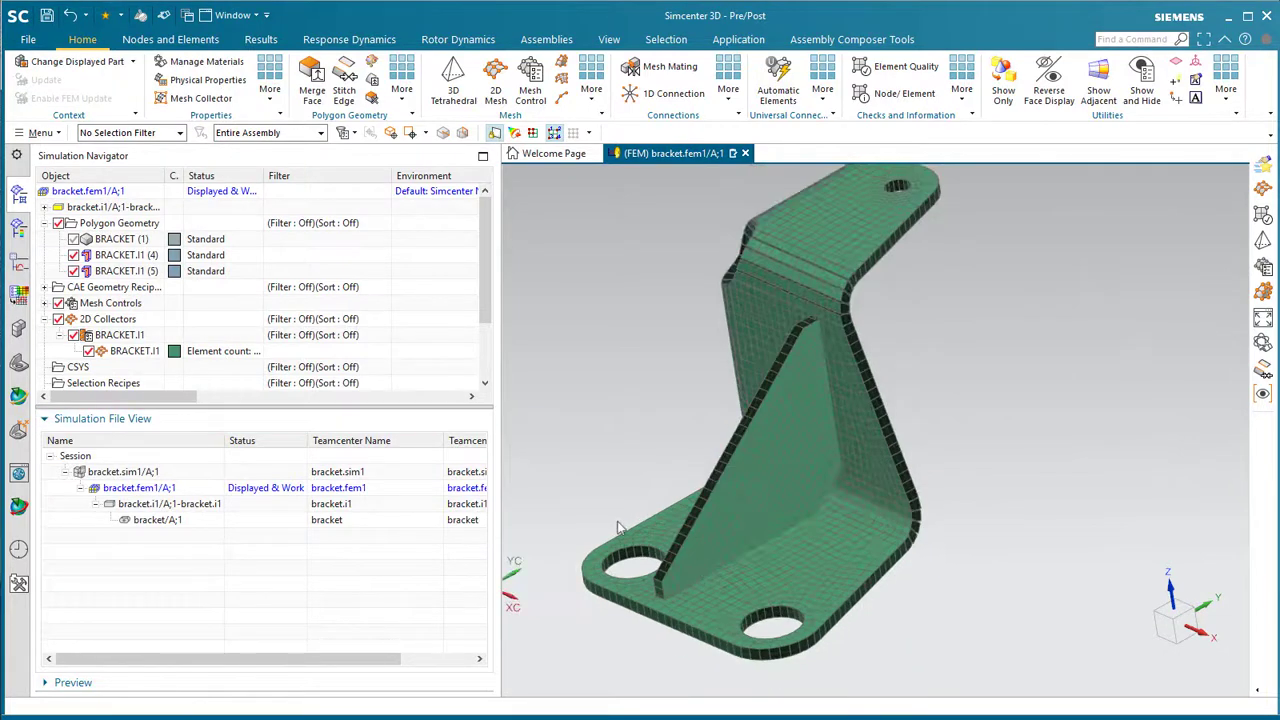
- Check the thick mesh against the original bracket geometry by toggling geometry and 2D mesh visibility
{"action": "left_click", "coordinate": [73, 240]}
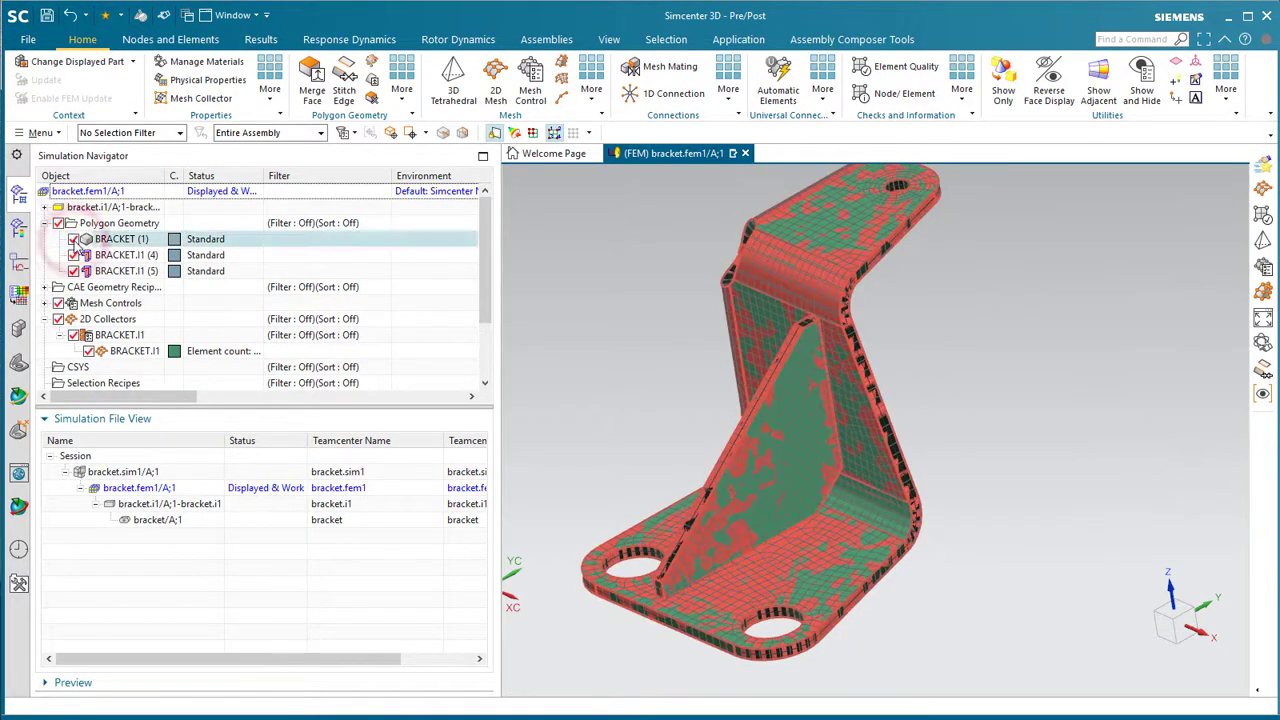
{"action": "left_click", "coordinate": [60, 322]}
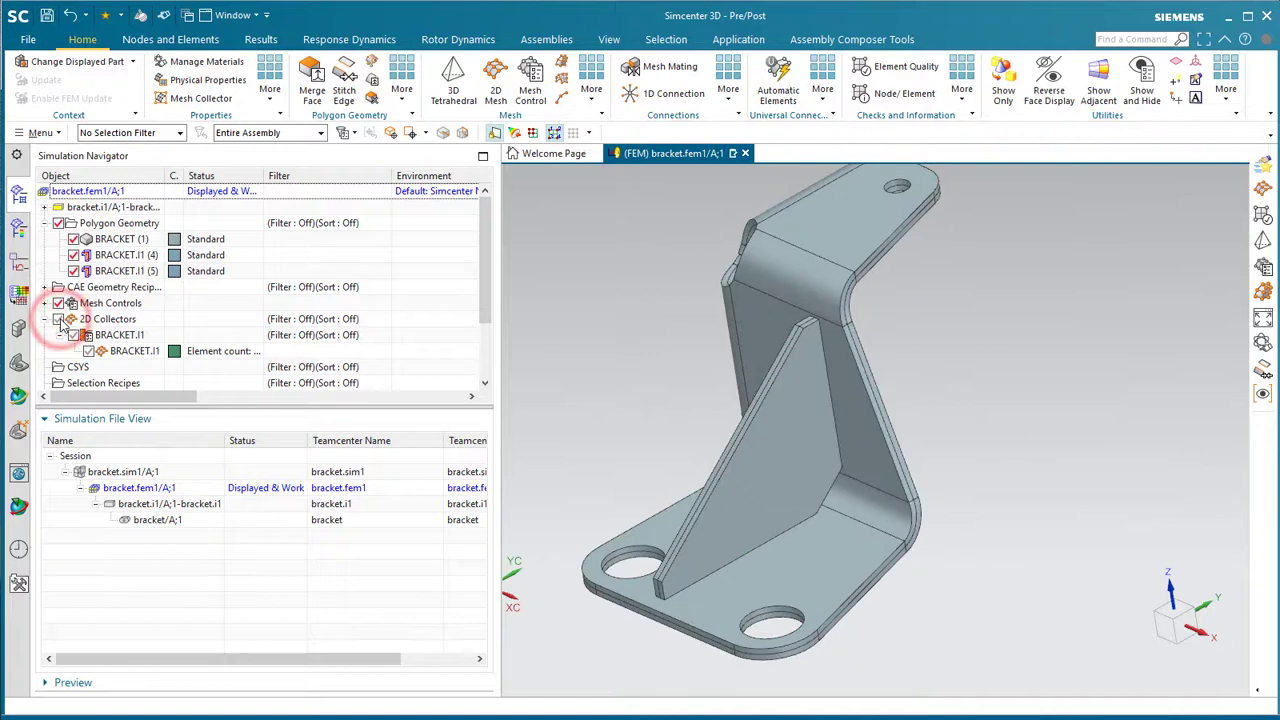
{"action": "left_click", "coordinate": [60, 322]}
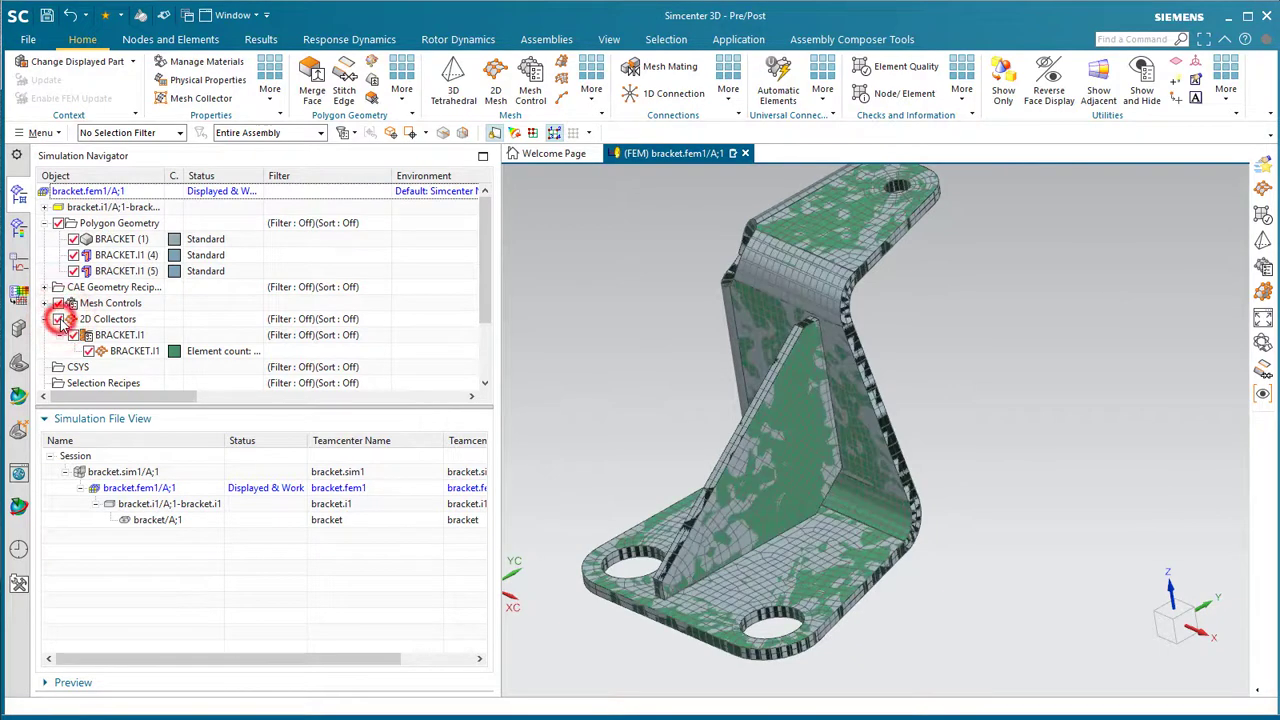
{"action": "left_click", "coordinate": [73, 240]}
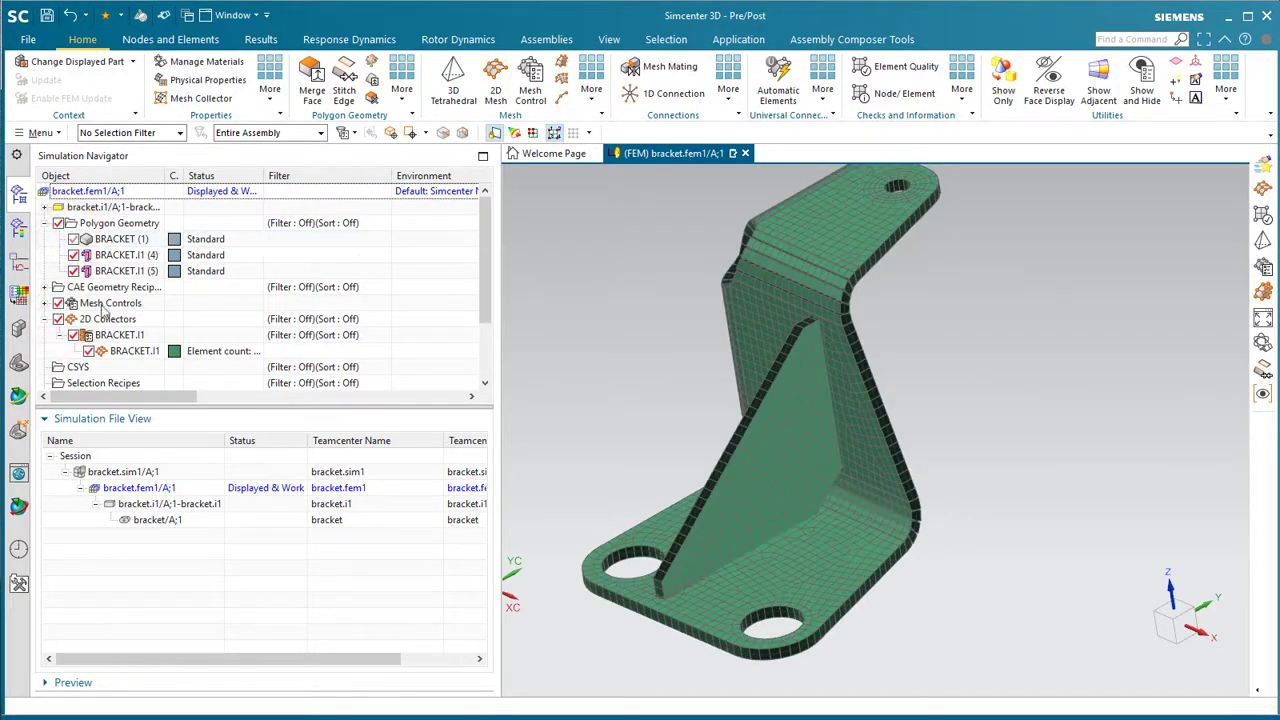
- Turn element thickness display back off for the BRACKET.I1 mesh
{"action": "right_click", "coordinate": [118, 350]}
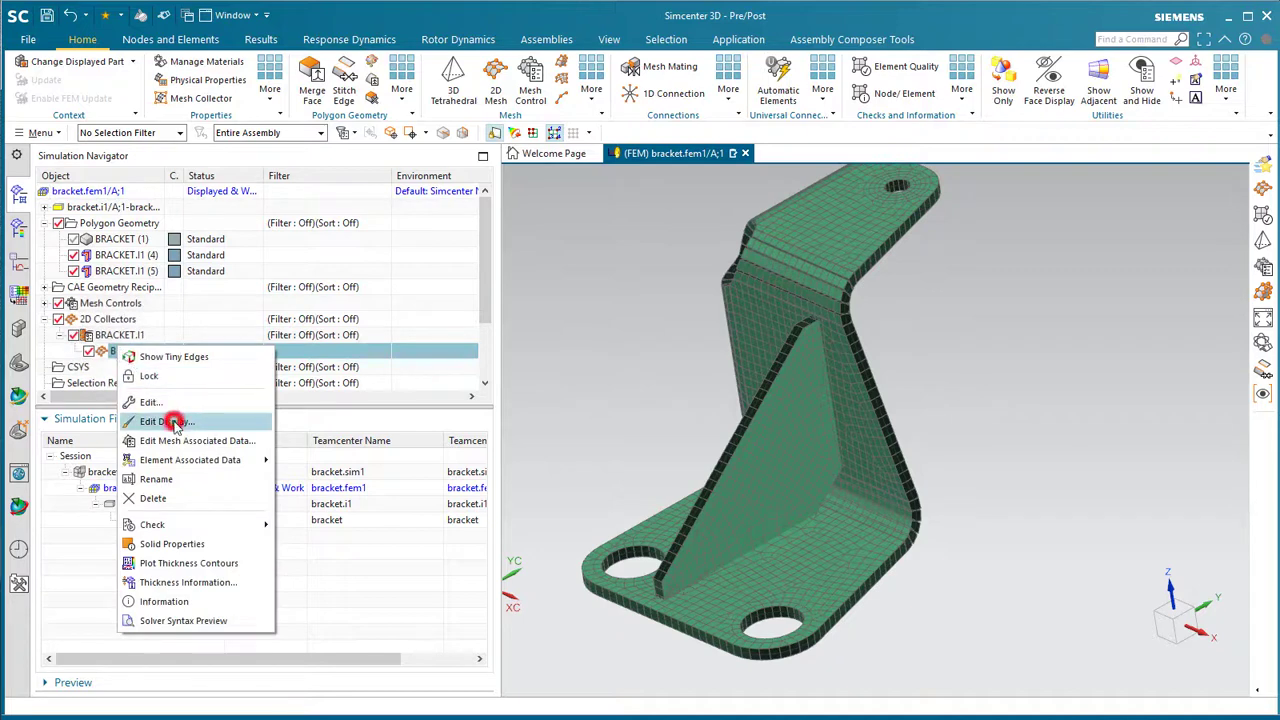
{"action": "left_click", "coordinate": [175, 422]}
{"action": "left_click", "coordinate": [176, 299]}
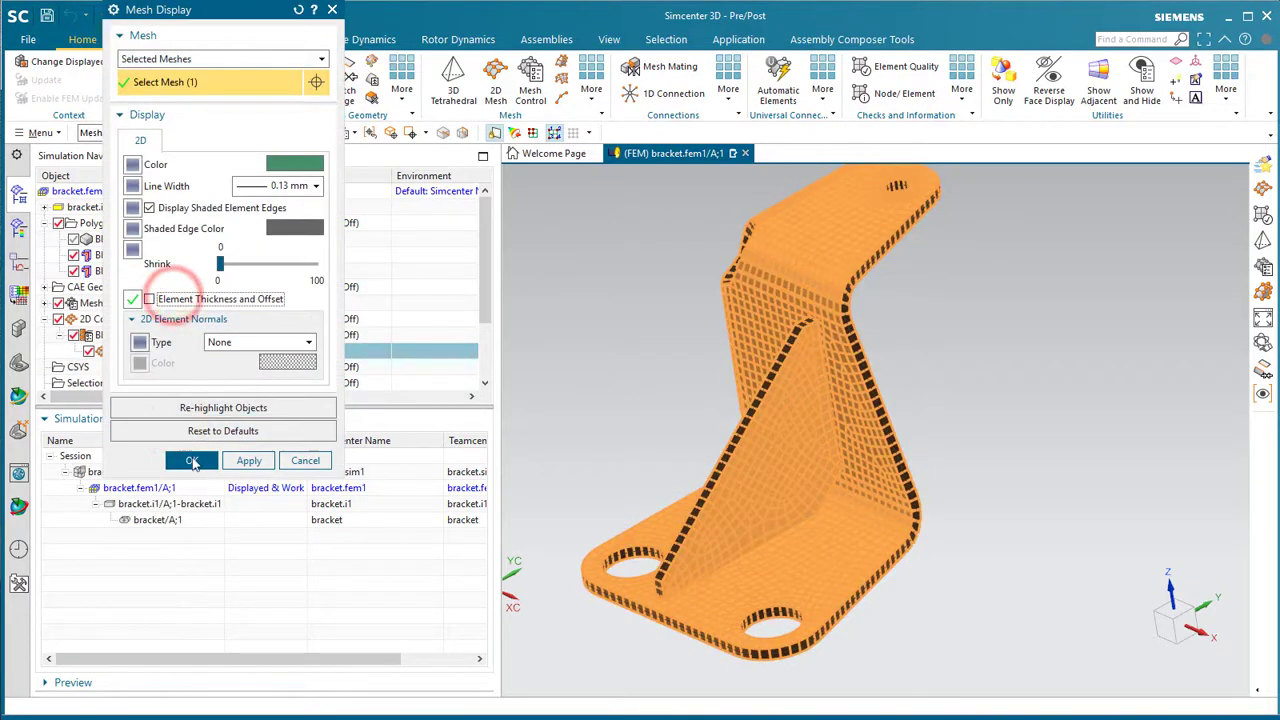
{"action": "left_click", "coordinate": [191, 461]}
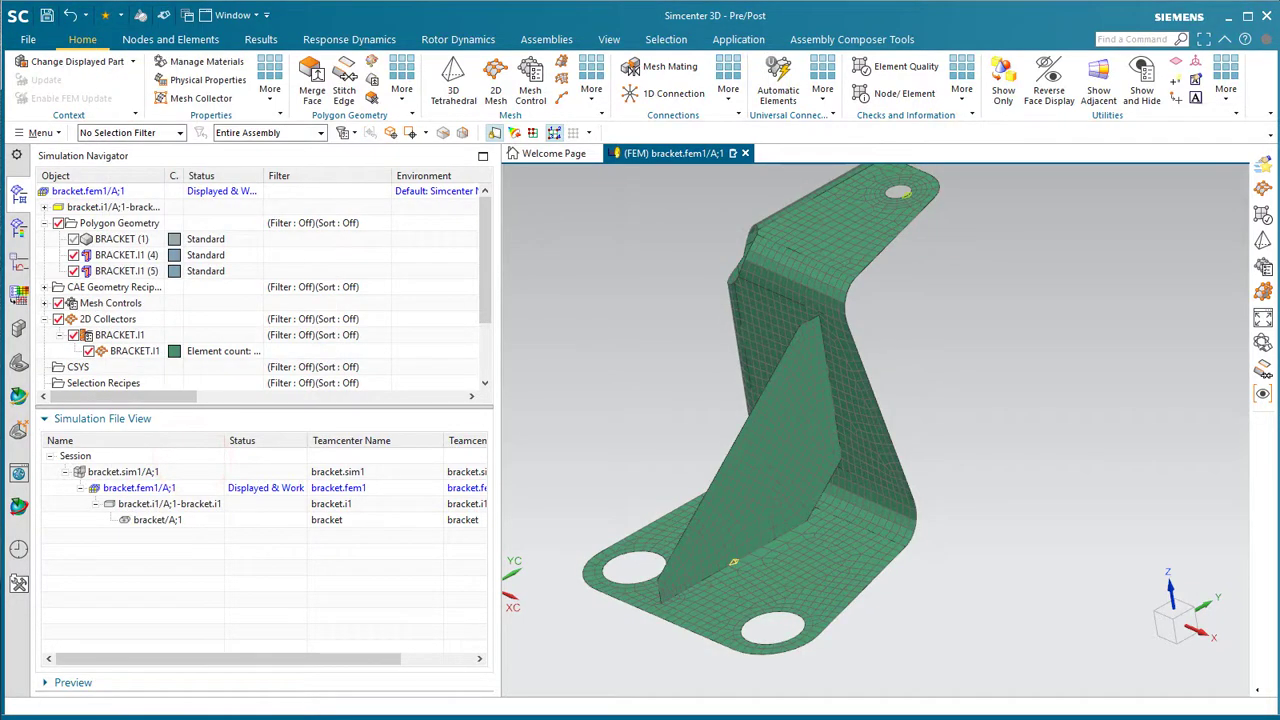
- Make bracket.sim1 the working simulation and apply a 1 lbf ZC-axis force on the top hole edge
{"action": "double_click", "coordinate": [117, 473]}
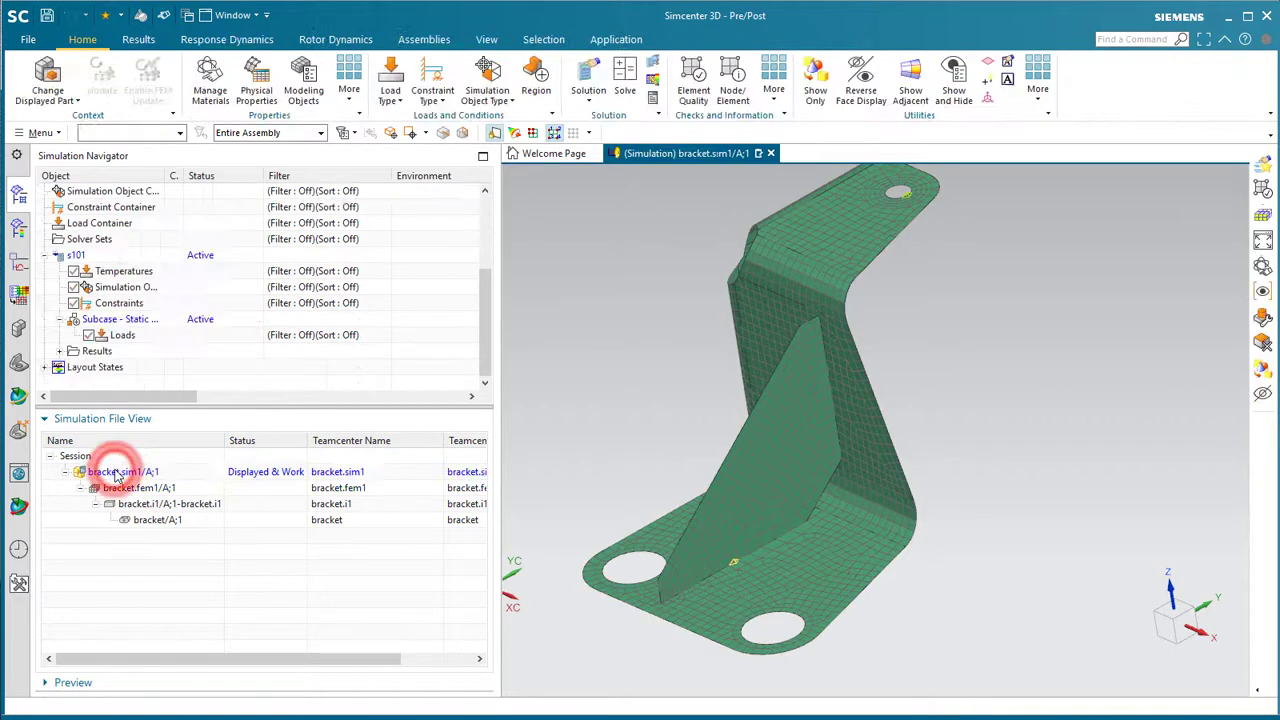
{"action": "left_click", "coordinate": [400, 96]}
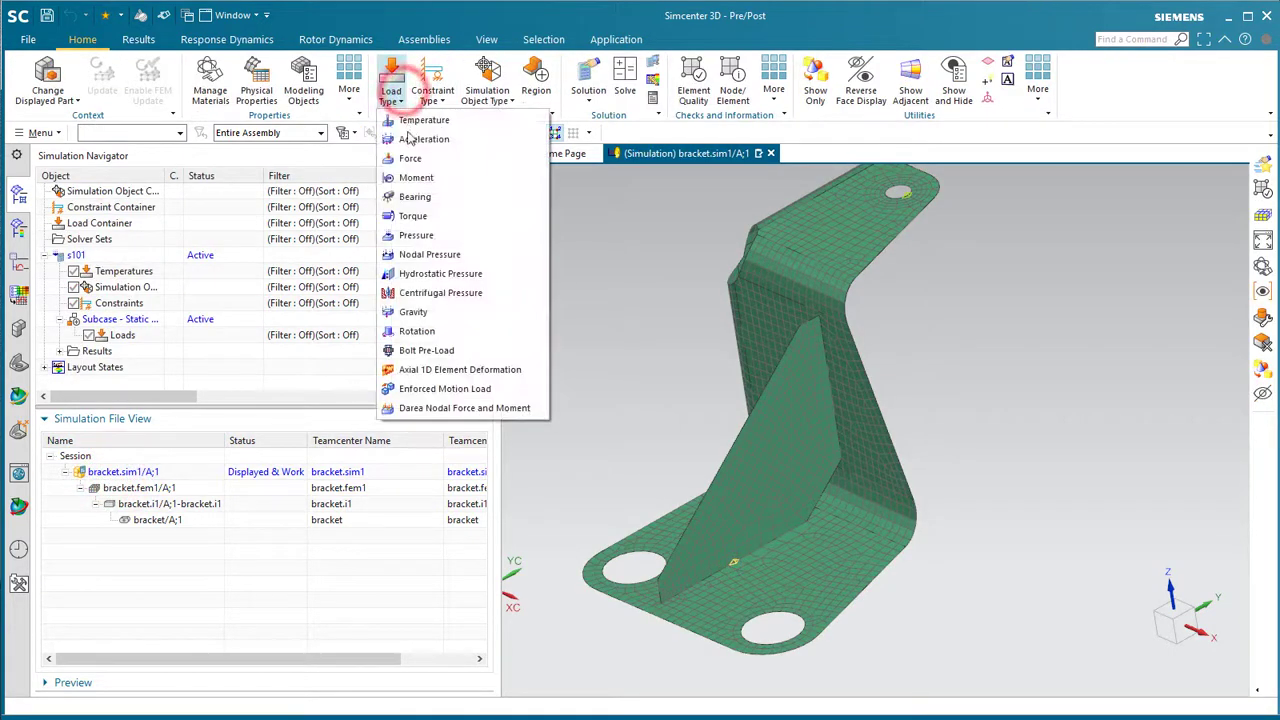
{"action": "left_click", "coordinate": [410, 158]}
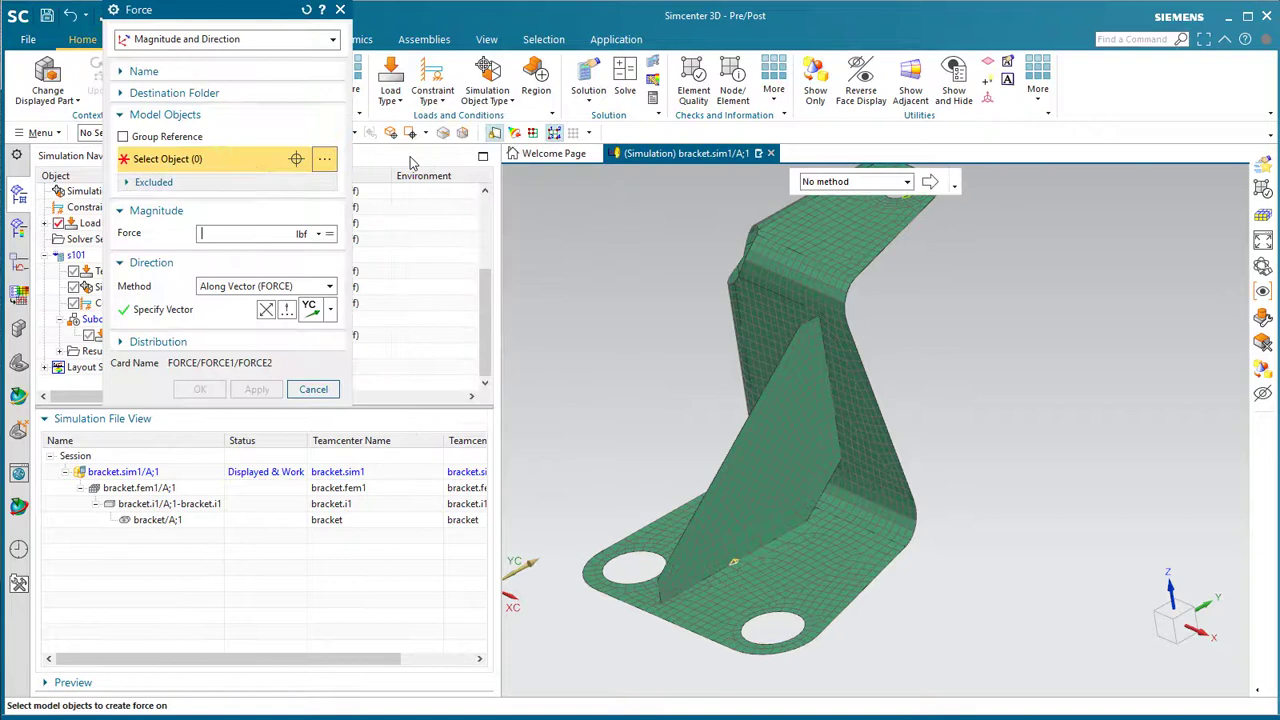
{"action": "scroll", "coordinate": [726, 243], "scroll_direction": "down", "scroll_amount": 3}
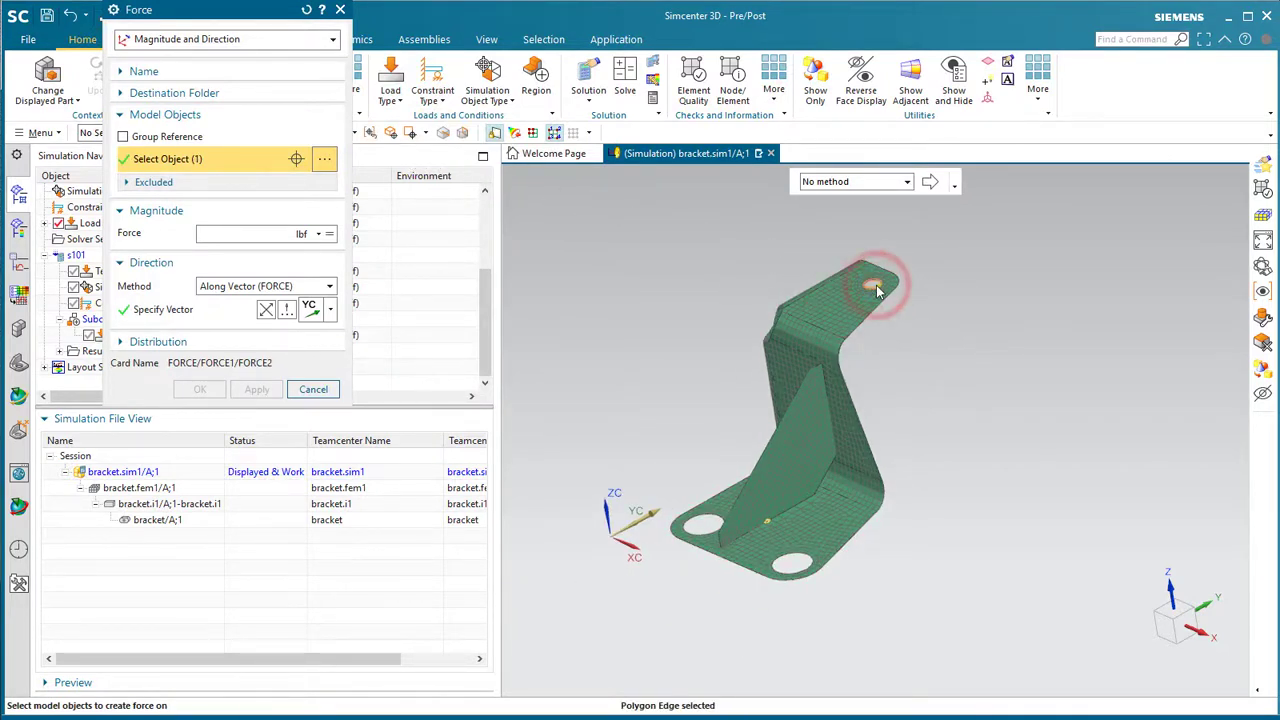
{"action": "type", "text": "1"}
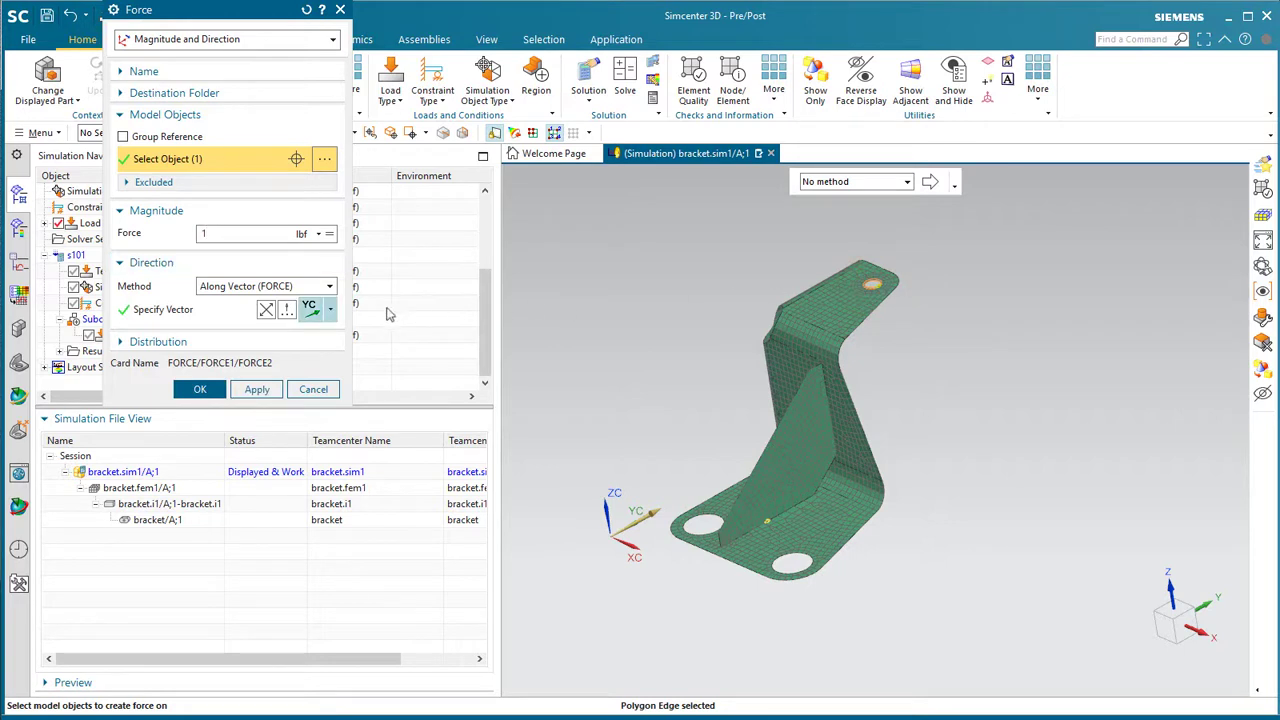
{"action": "left_click", "coordinate": [329, 314]}
{"action": "left_click", "coordinate": [310, 518]}
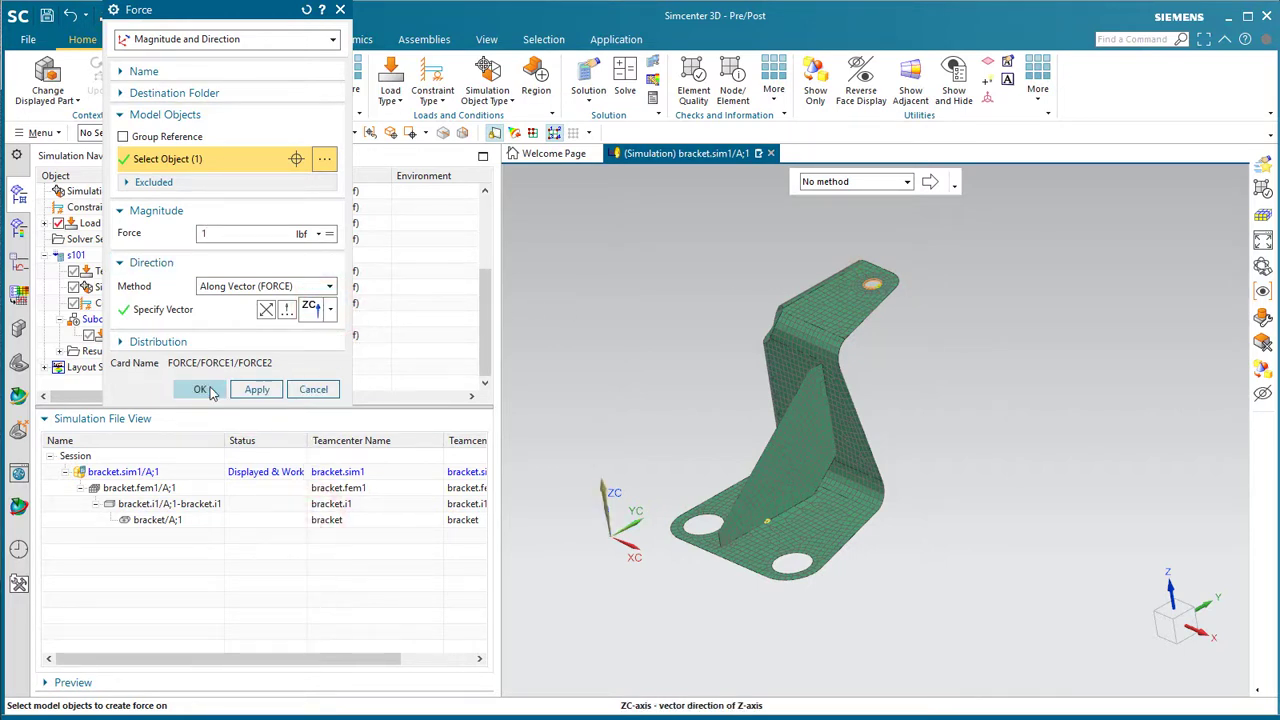
{"action": "left_click", "coordinate": [204, 390]}
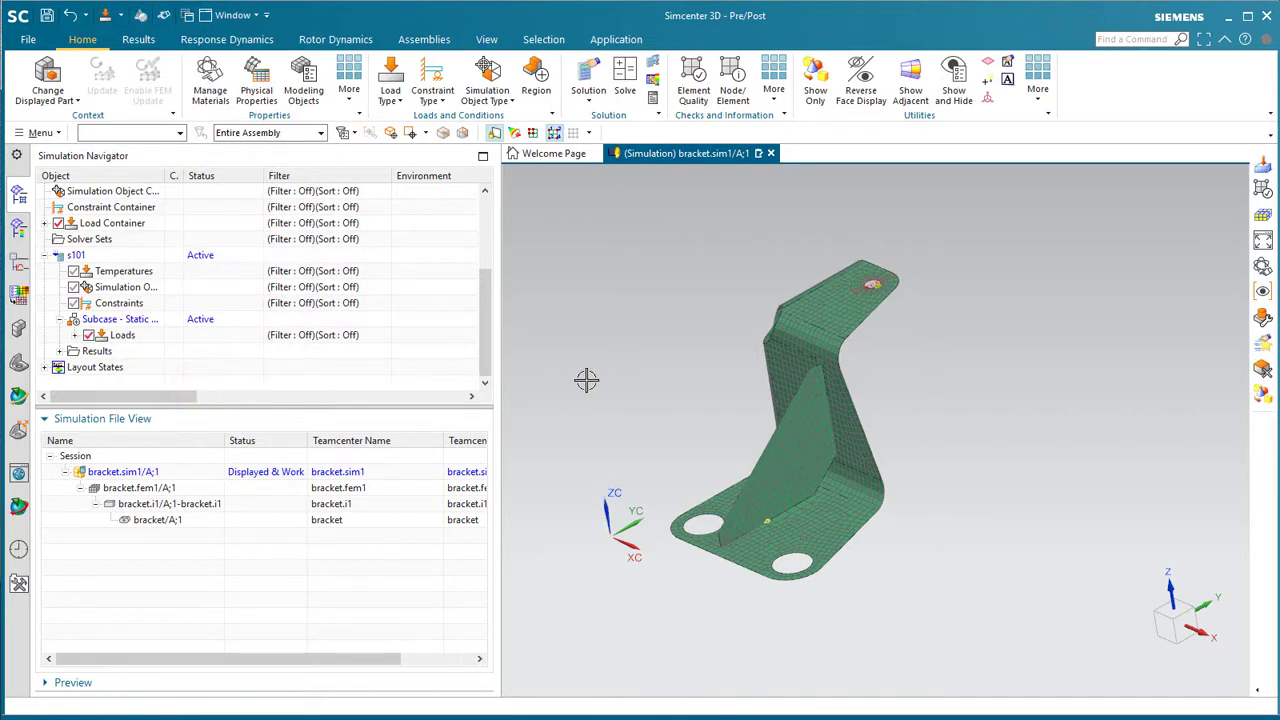
{"action": "scroll", "coordinate": [586, 380], "scroll_direction": "up", "scroll_amount": 2}
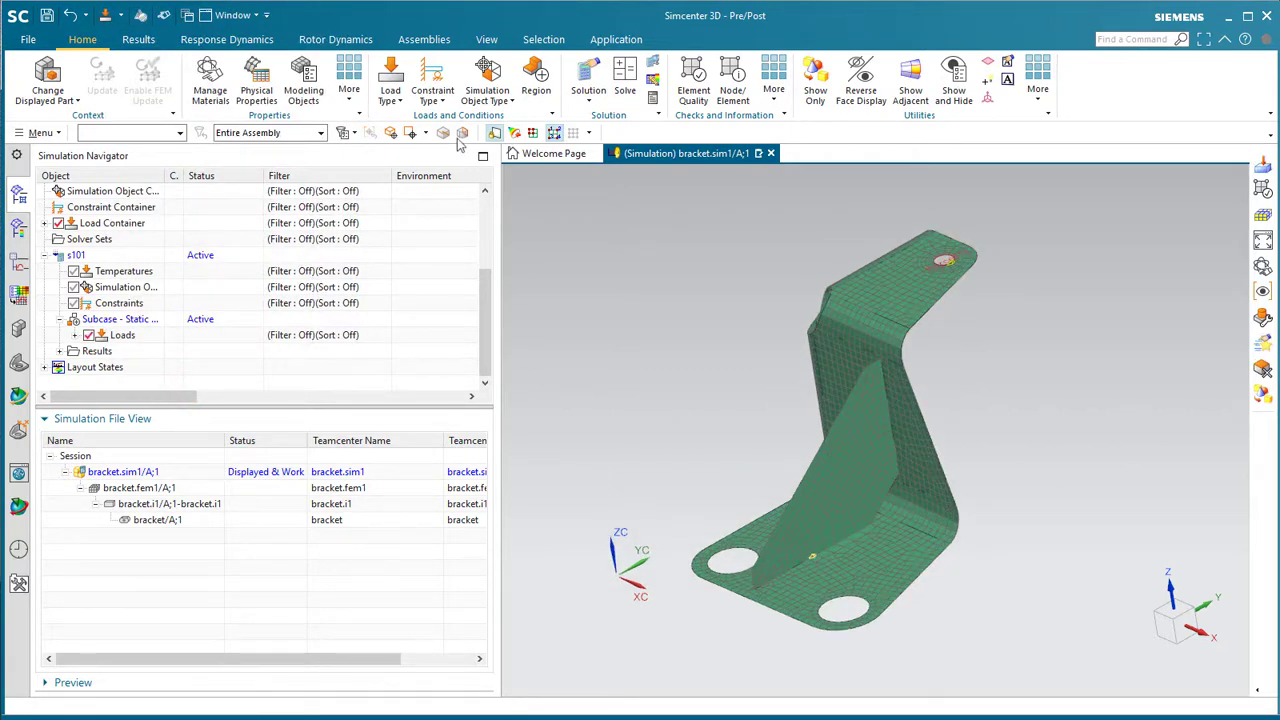
- Apply one Fixed Constraint to the edges of the left and lower mounting holes
{"action": "left_click", "coordinate": [432, 98]}
{"action": "left_click", "coordinate": [463, 160]}
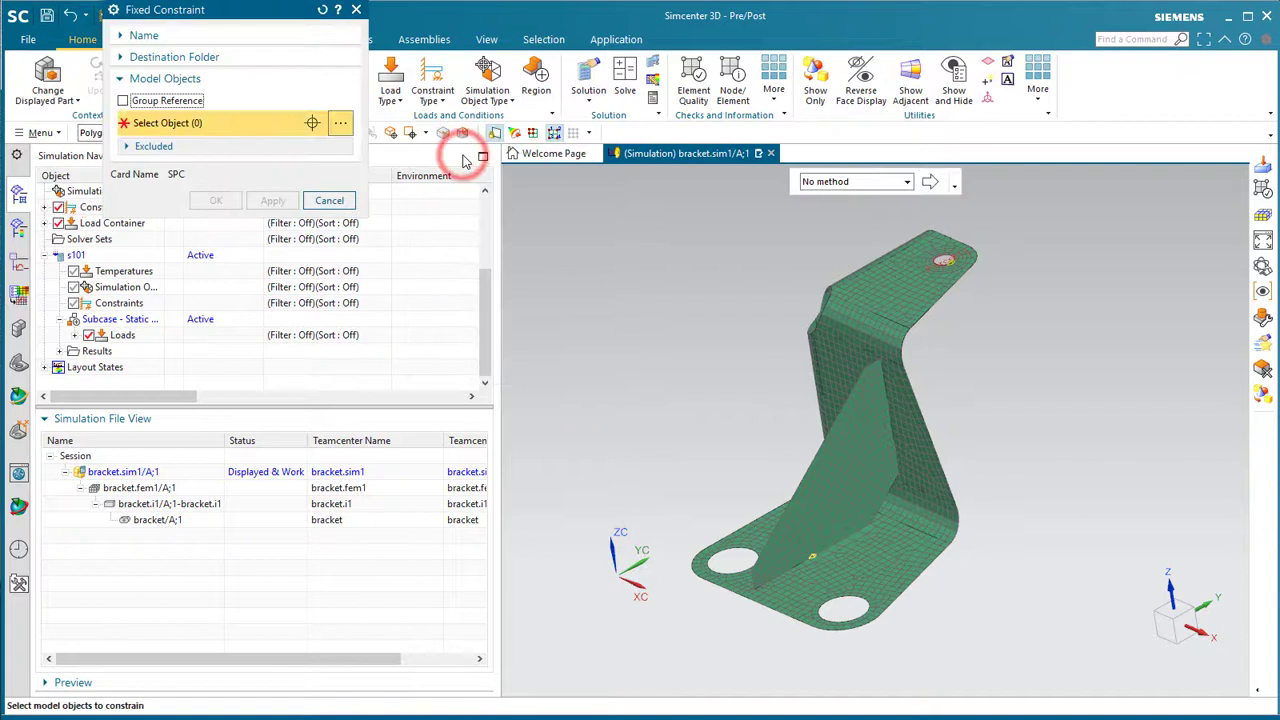
{"action": "left_click", "coordinate": [719, 567]}
{"action": "left_click", "coordinate": [851, 621]}
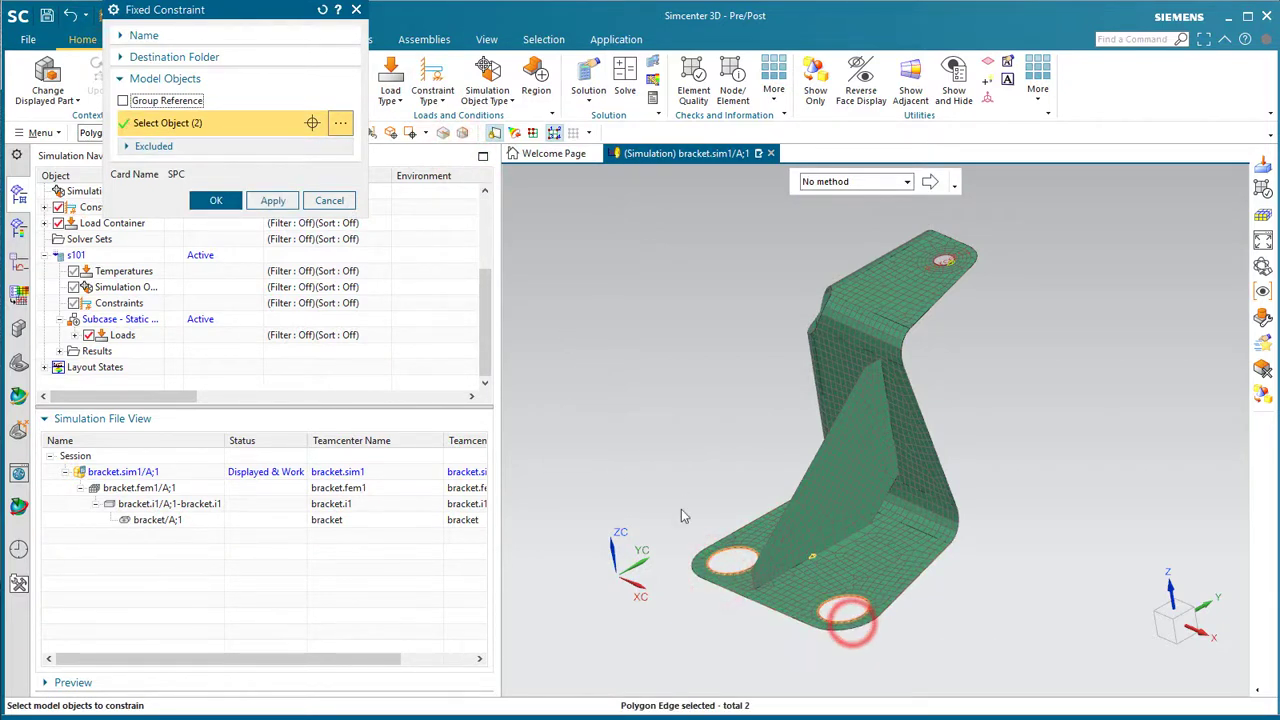
{"action": "left_click", "coordinate": [216, 201]}
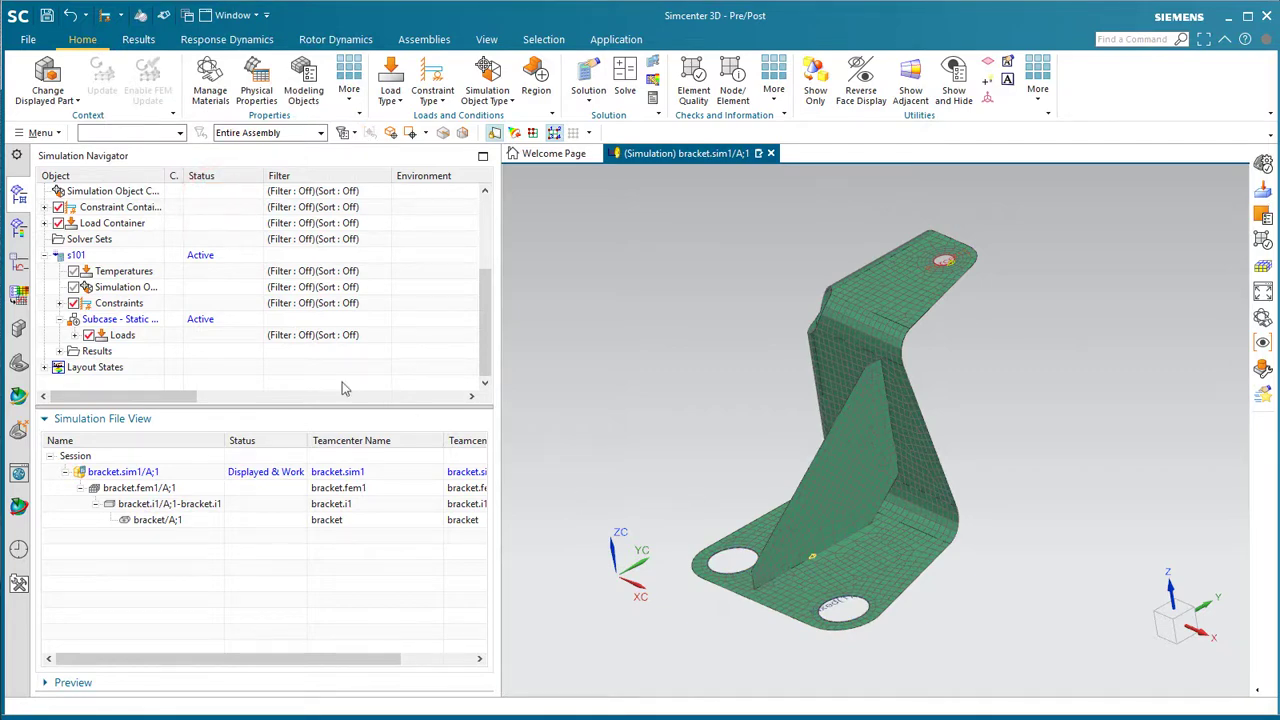
{"action": "right_click", "coordinate": [77, 256]}
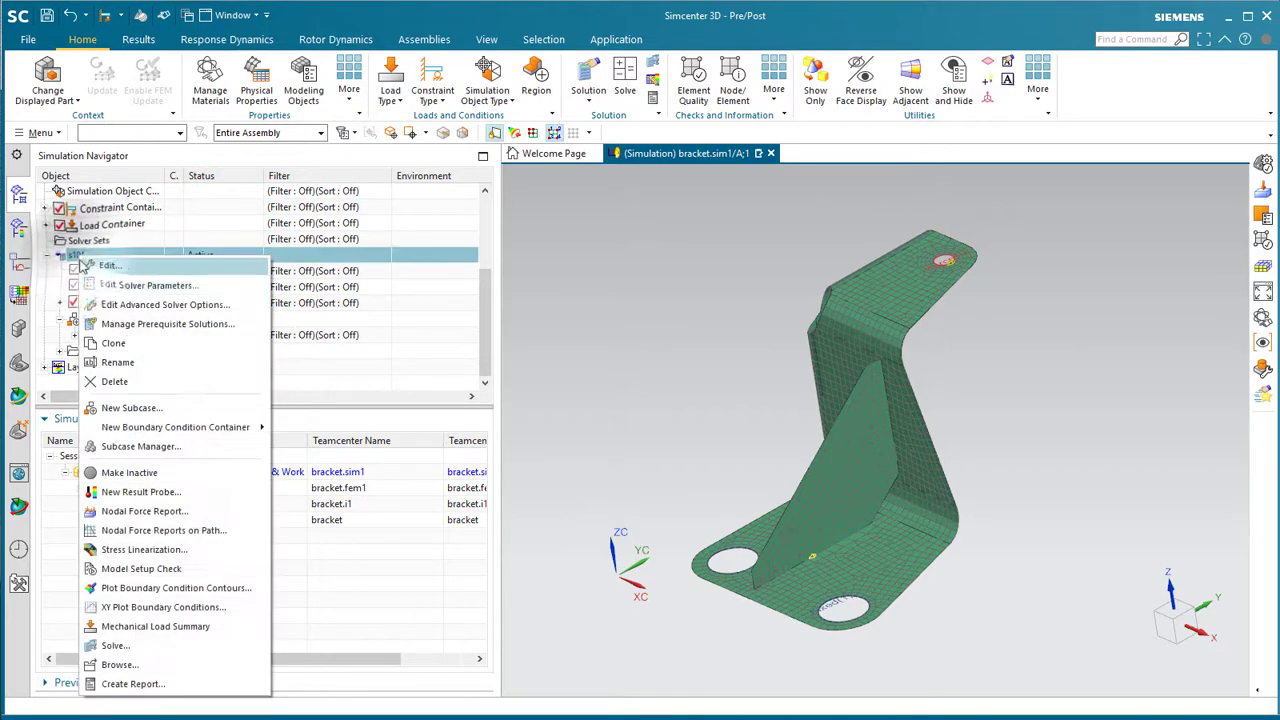
- Solve s101, decline result review, close the job monitor and log, and expand its results
{"action": "left_click", "coordinate": [153, 645]}
{"action": "left_click", "coordinate": [253, 217]}
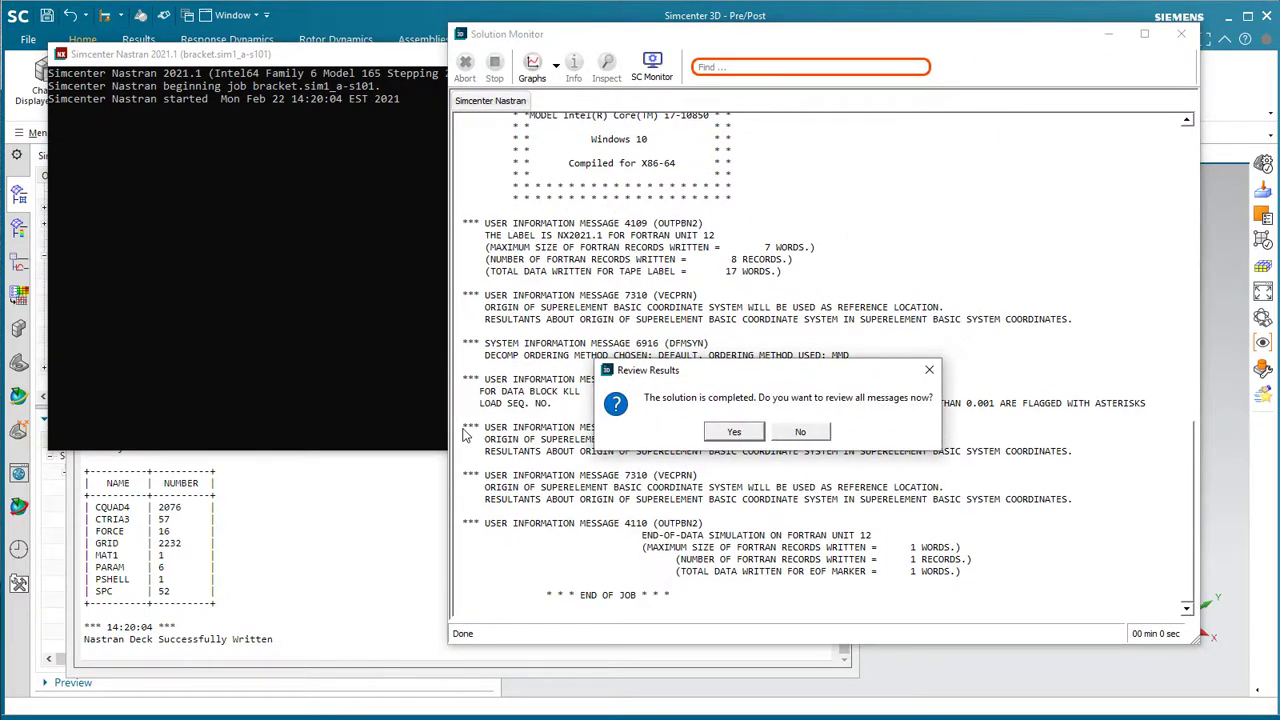
{"action": "left_click", "coordinate": [800, 433]}
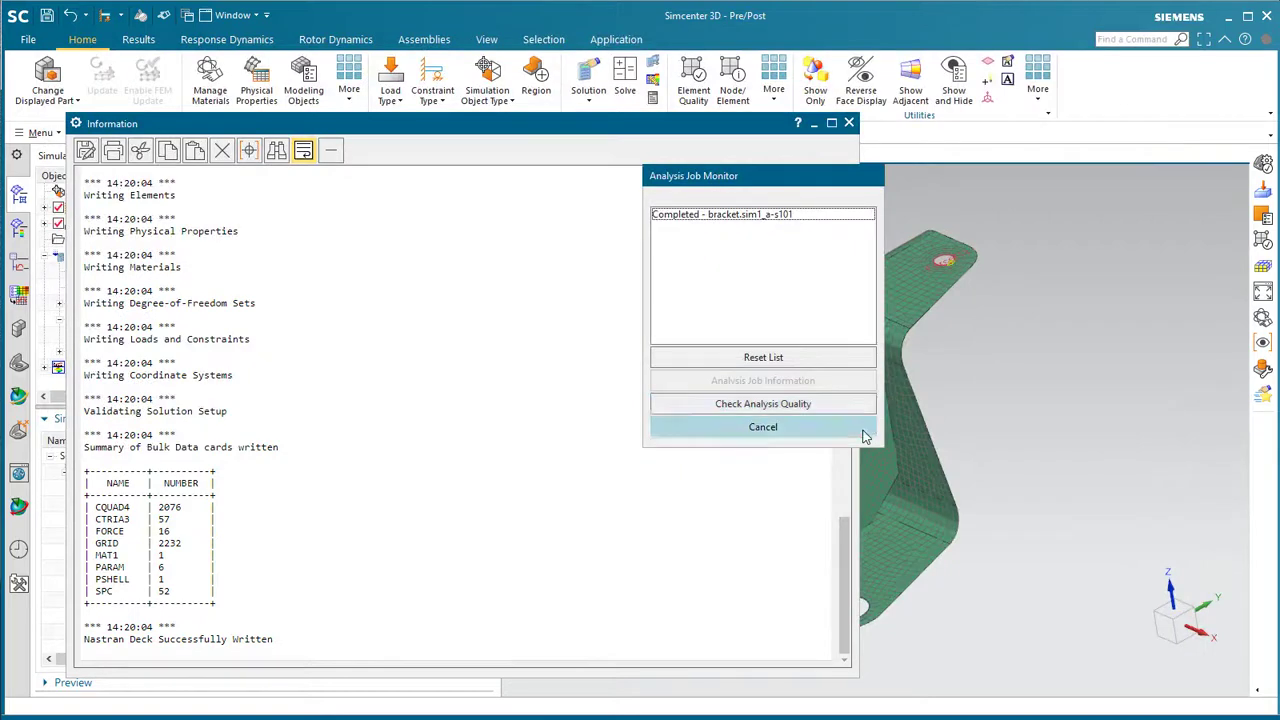
{"action": "left_click", "coordinate": [864, 432]}
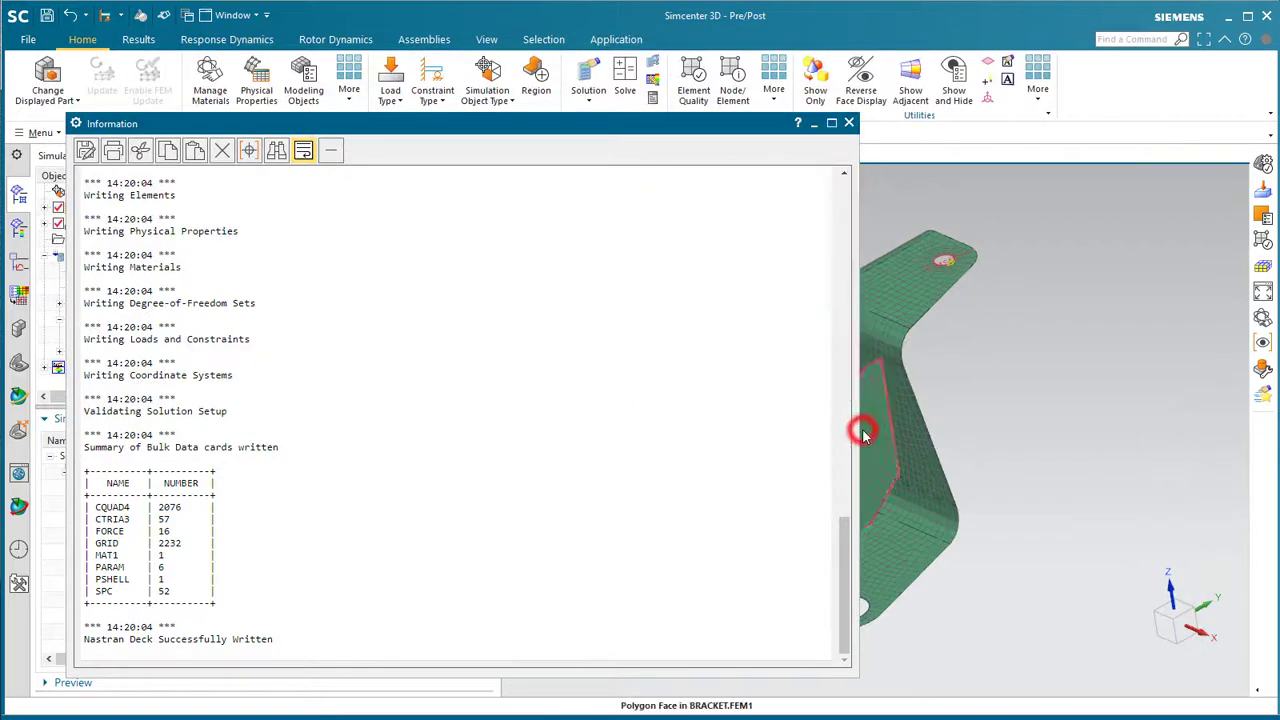
{"action": "left_click", "coordinate": [849, 123]}
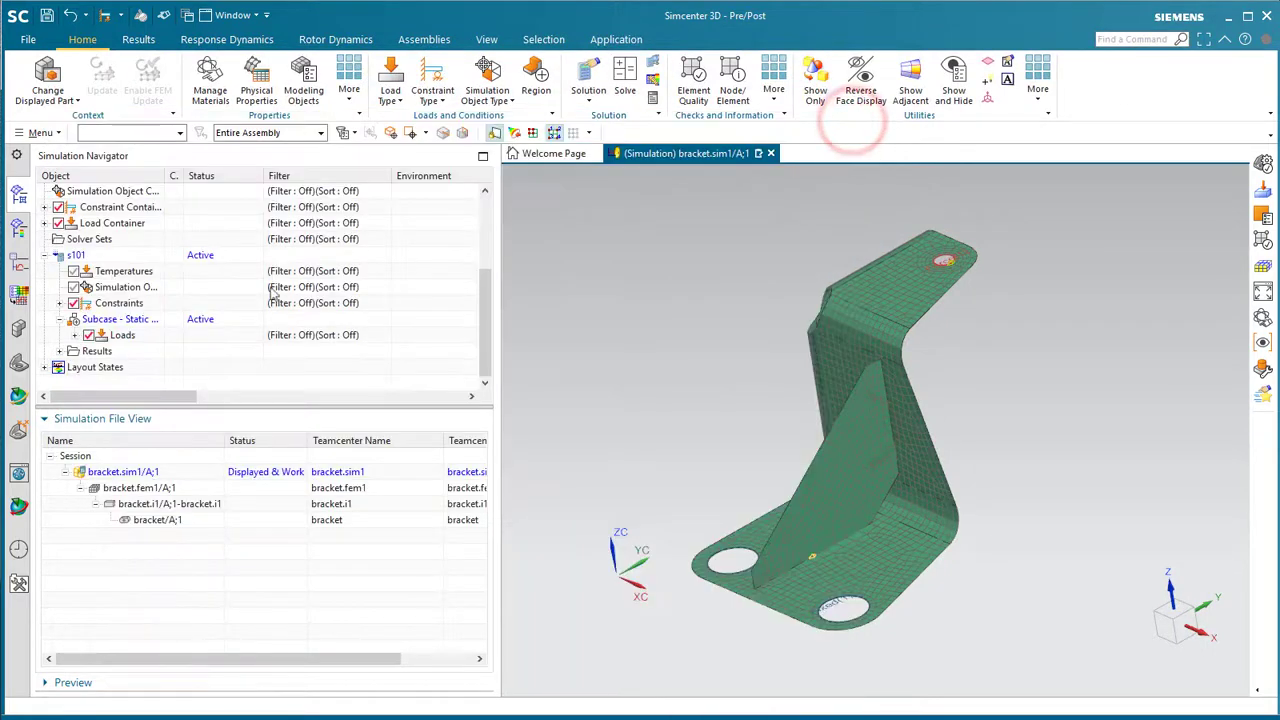
{"action": "left_click", "coordinate": [58, 351]}
- Open the Structural results and plot nodal displacement on the bracket
{"action": "double_click", "coordinate": [104, 366]}
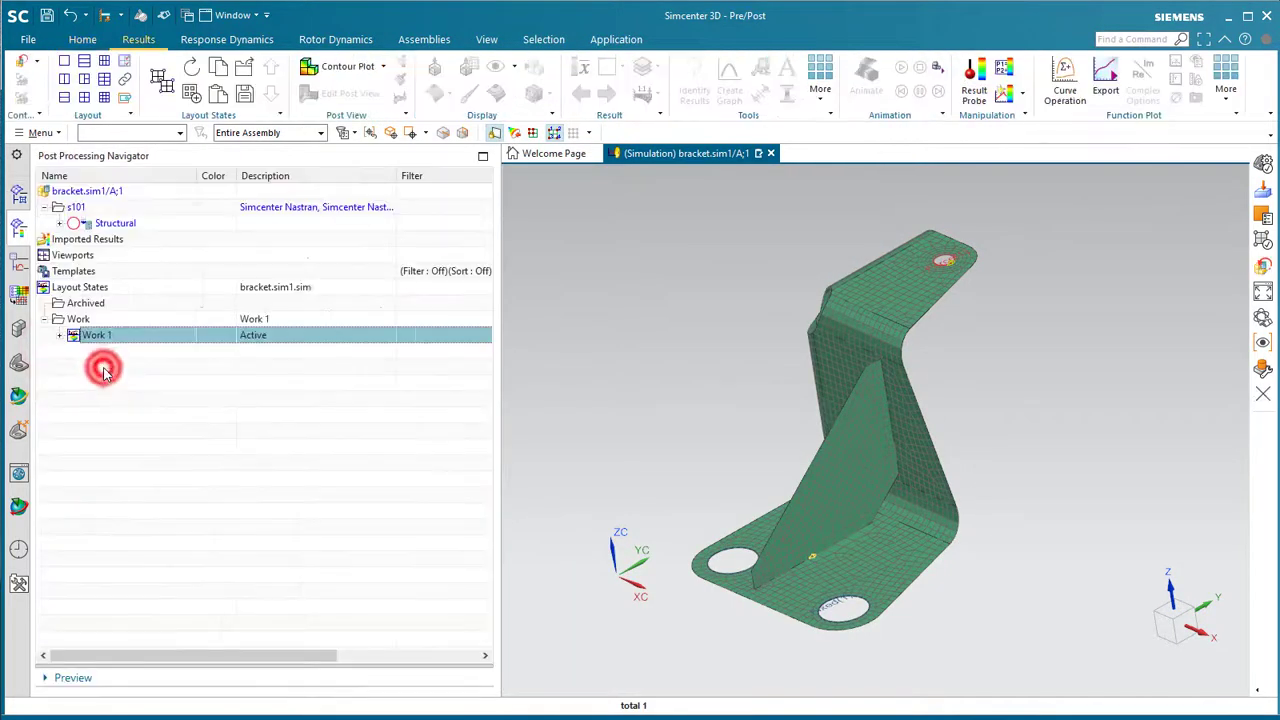
{"action": "left_click", "coordinate": [59, 223]}
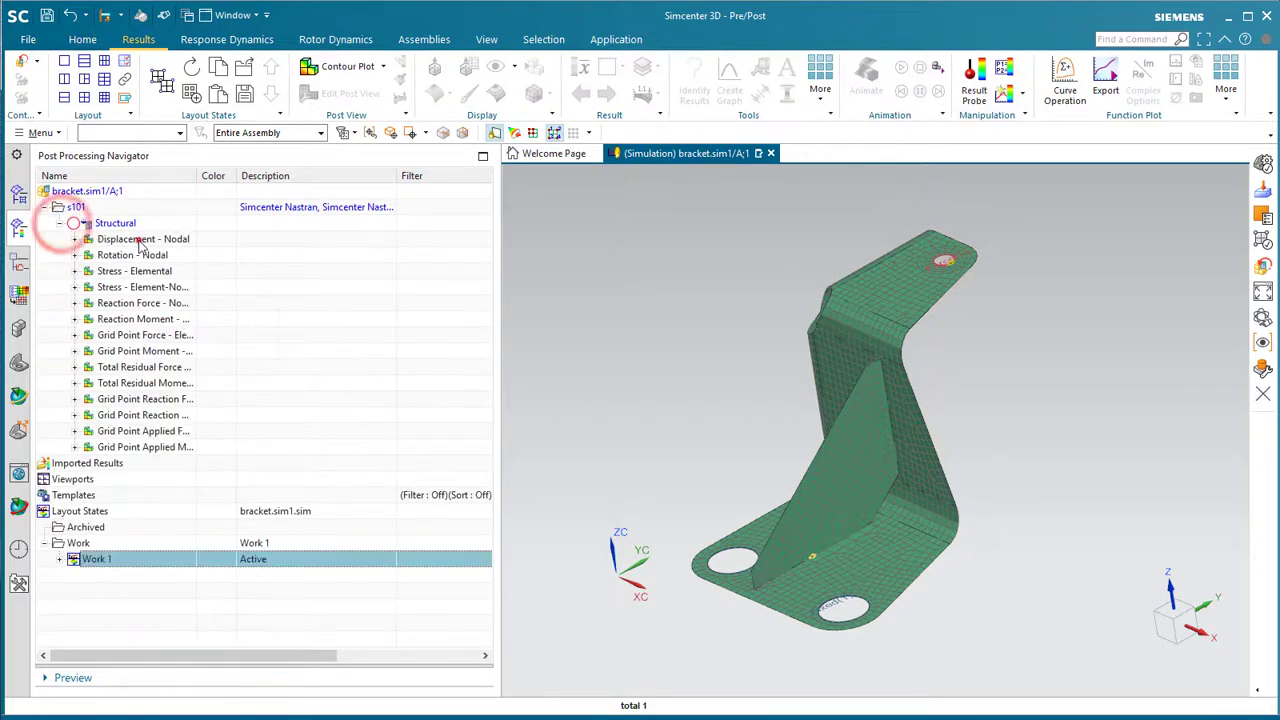
{"action": "double_click", "coordinate": [140, 240]}
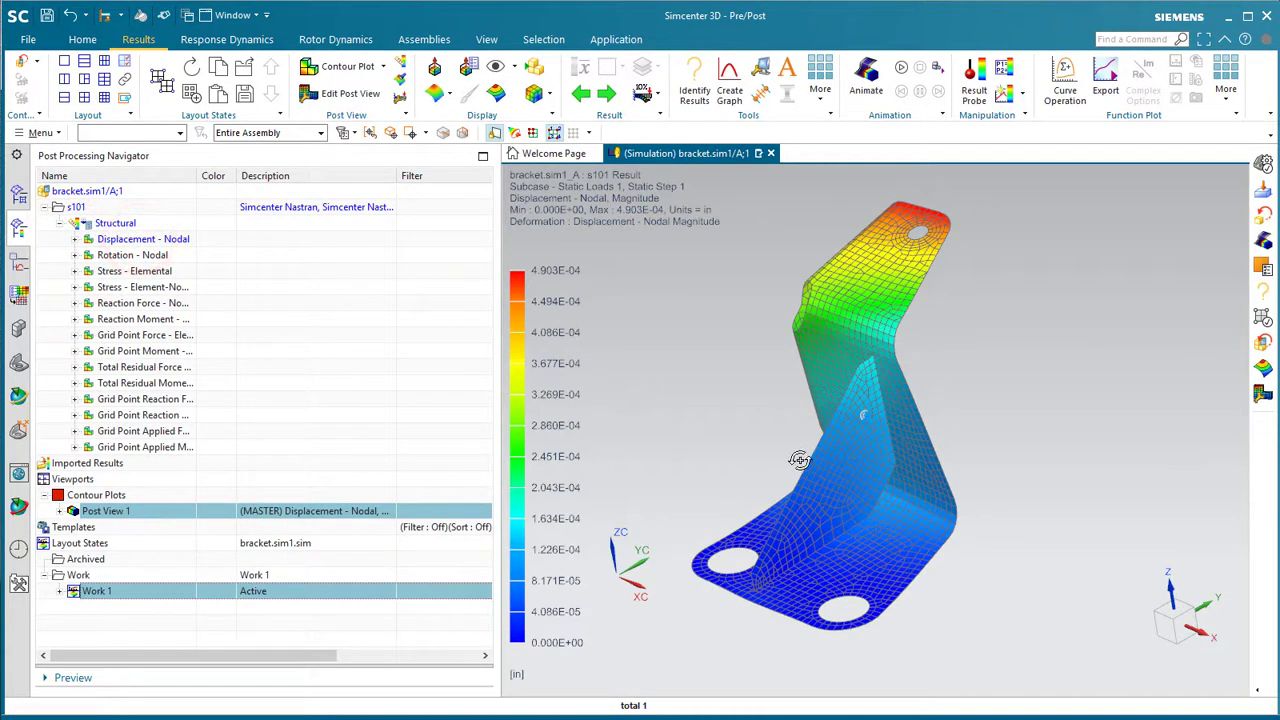
{"action": "mouse_move", "coordinate": [800, 460]}
{"action": "middle_mouse_down"}
{"action": "mouse_move", "coordinate": [785, 462]}
{"action": "mouse_move", "coordinate": [802, 467]}
{"action": "middle_mouse_up"}
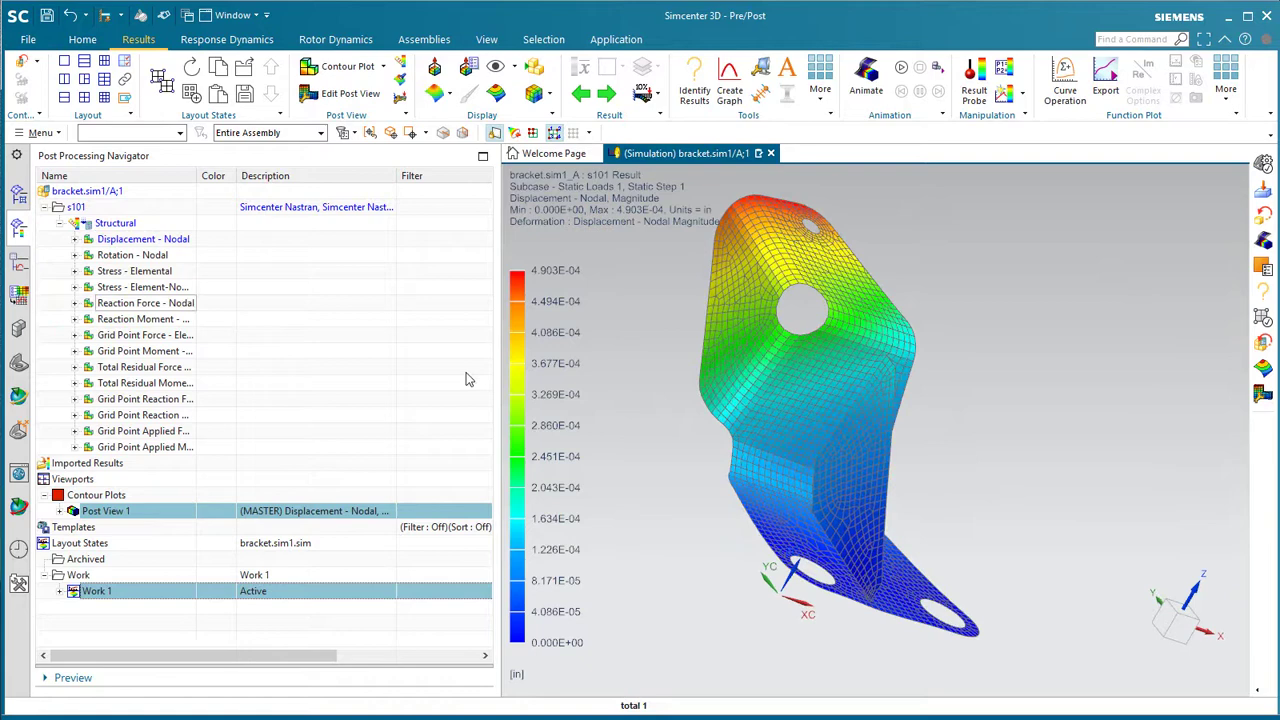
- Plot Element-Nodal Von-Mises stress as an averaged, smooth contour peaking at 628.22 lbf/in²
{"action": "double_click", "coordinate": [133, 290]}
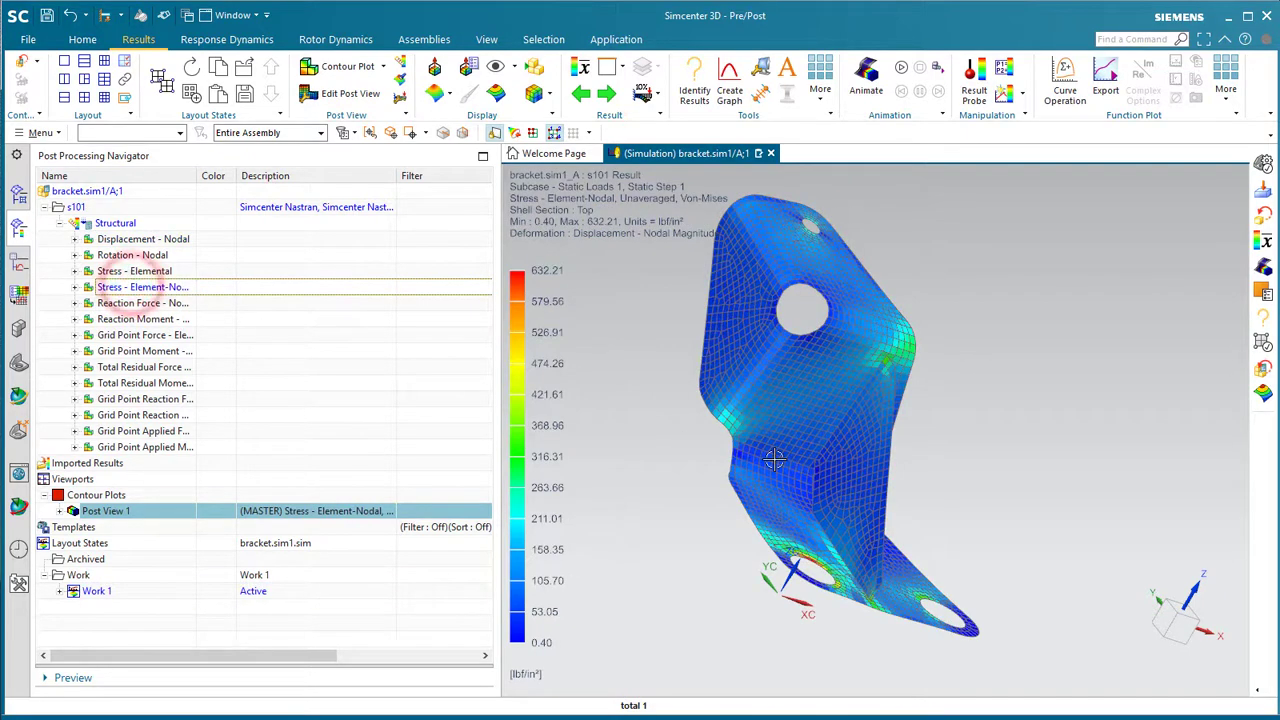
{"action": "middle_click_drag", "start_coordinate": [760, 445], "coordinate": [722, 479]}
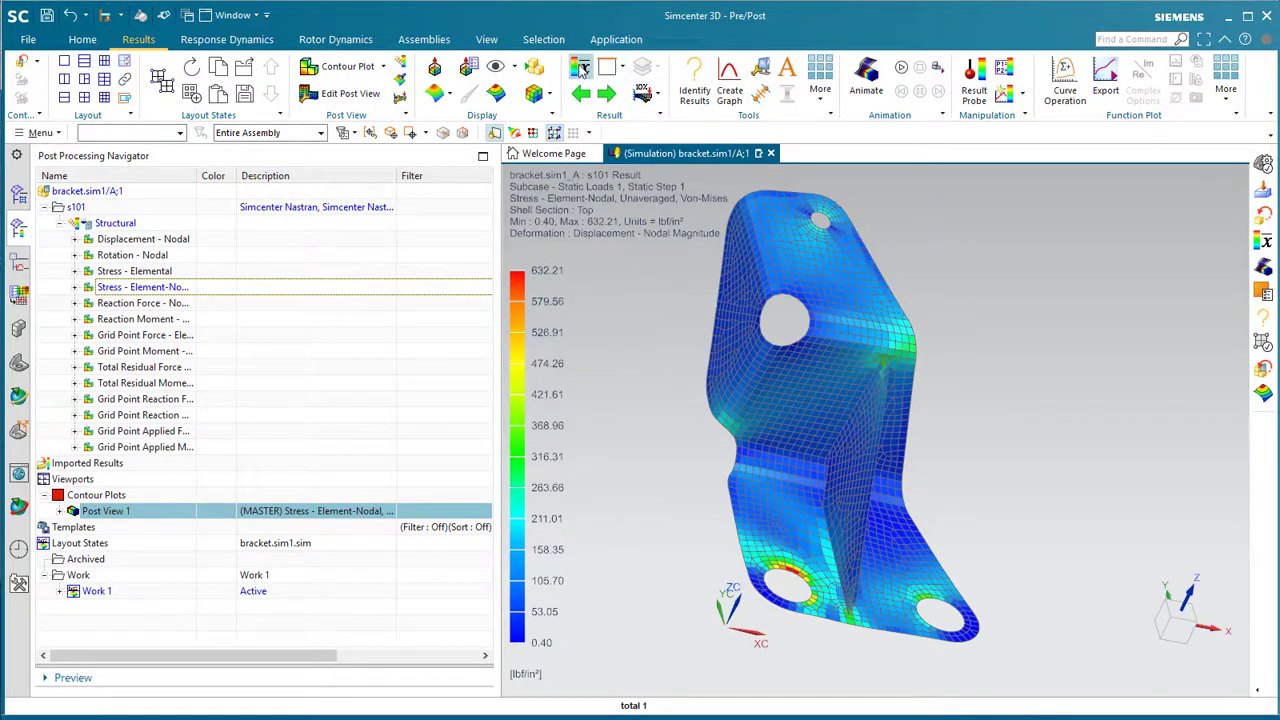
{"action": "left_click", "coordinate": [497, 95]}
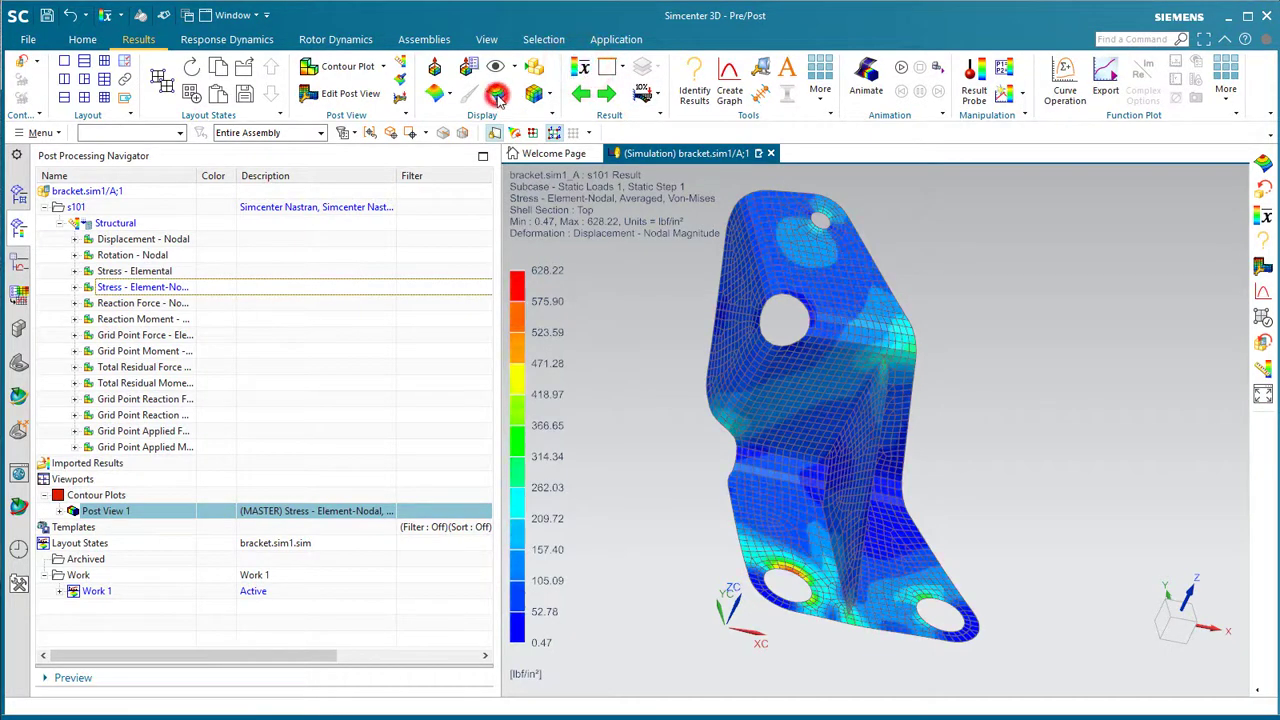
{"action": "left_click", "coordinate": [497, 95]}
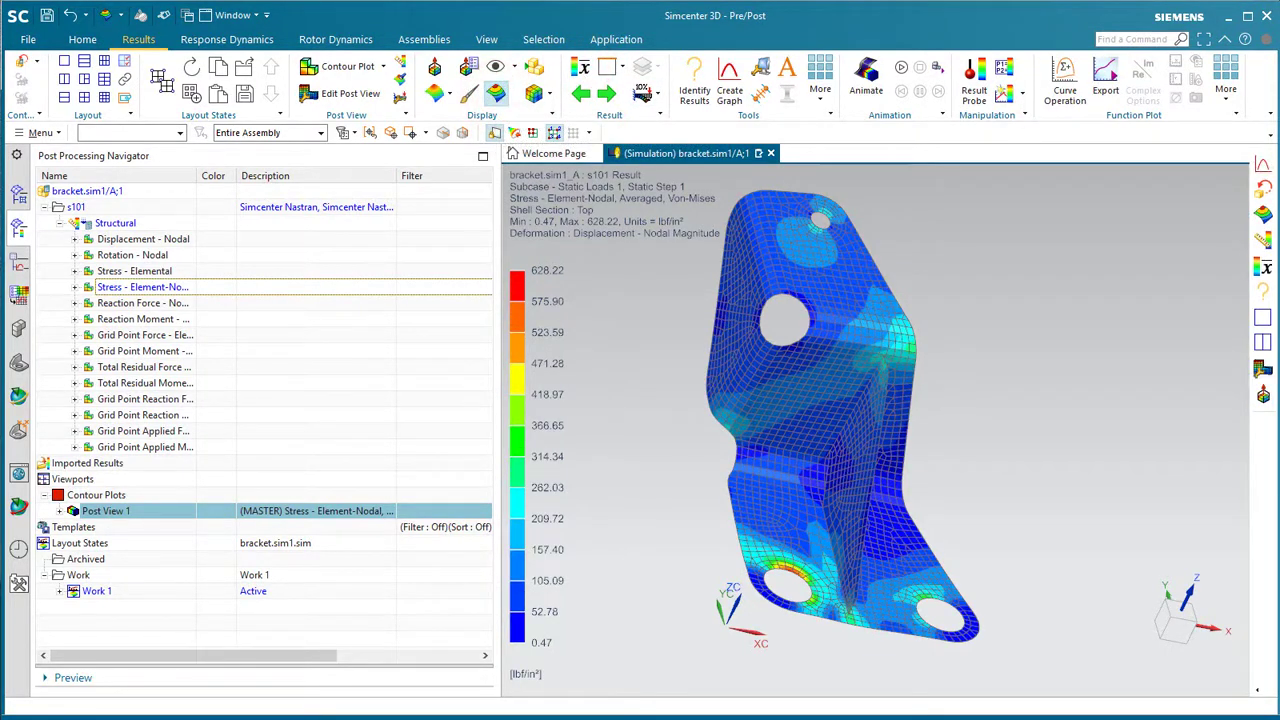
- Play and stop the stress deformation animation, then set Deformation to Off
{"action": "left_click", "coordinate": [900, 68]}
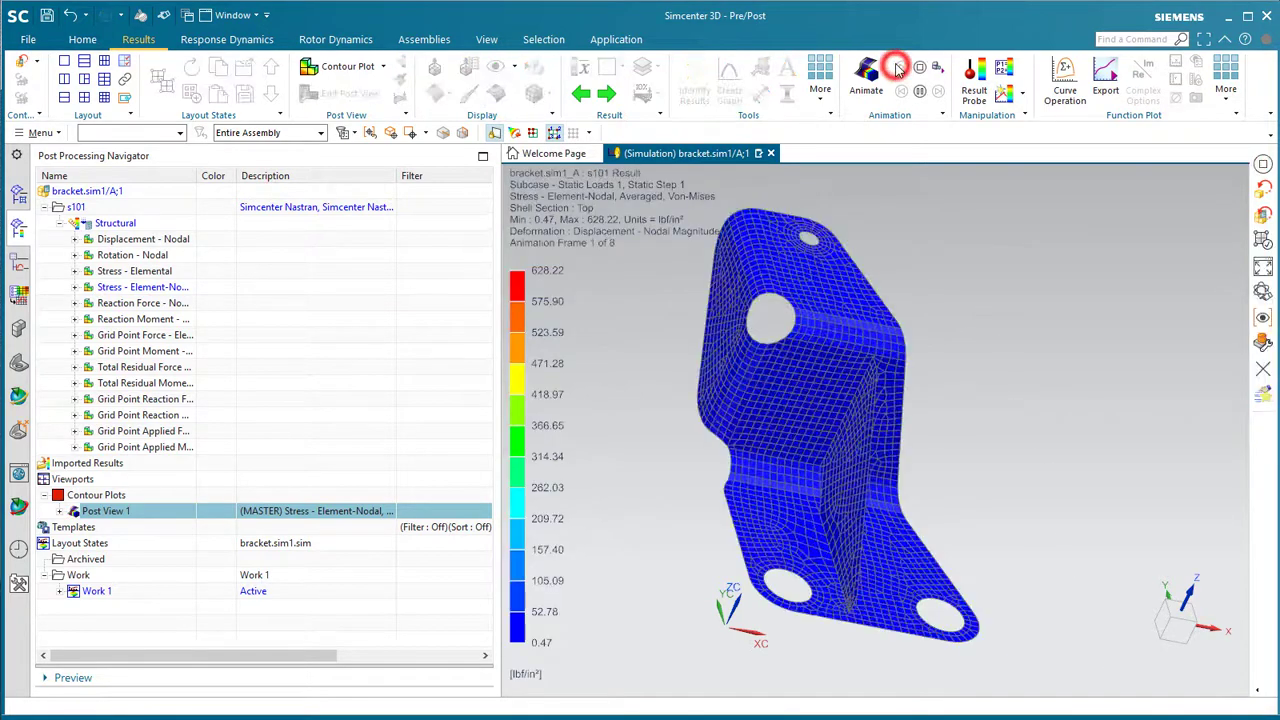
{"action": "middle_click_drag", "start_coordinate": [790, 470], "coordinate": [819, 520]}
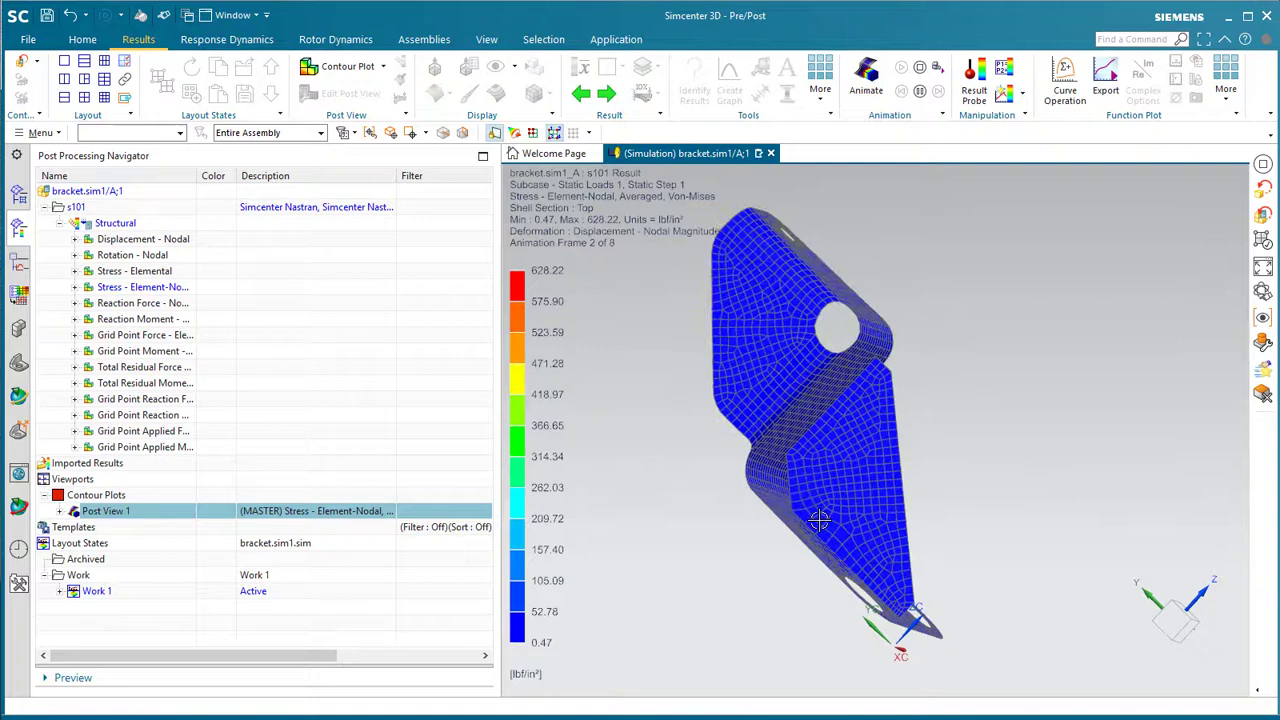
{"action": "mouse_move", "coordinate": [819, 520]}
{"action": "middle_mouse_down"}
{"action": "mouse_move", "coordinate": [805, 522]}
{"action": "mouse_move", "coordinate": [819, 520]}
{"action": "middle_mouse_up"}
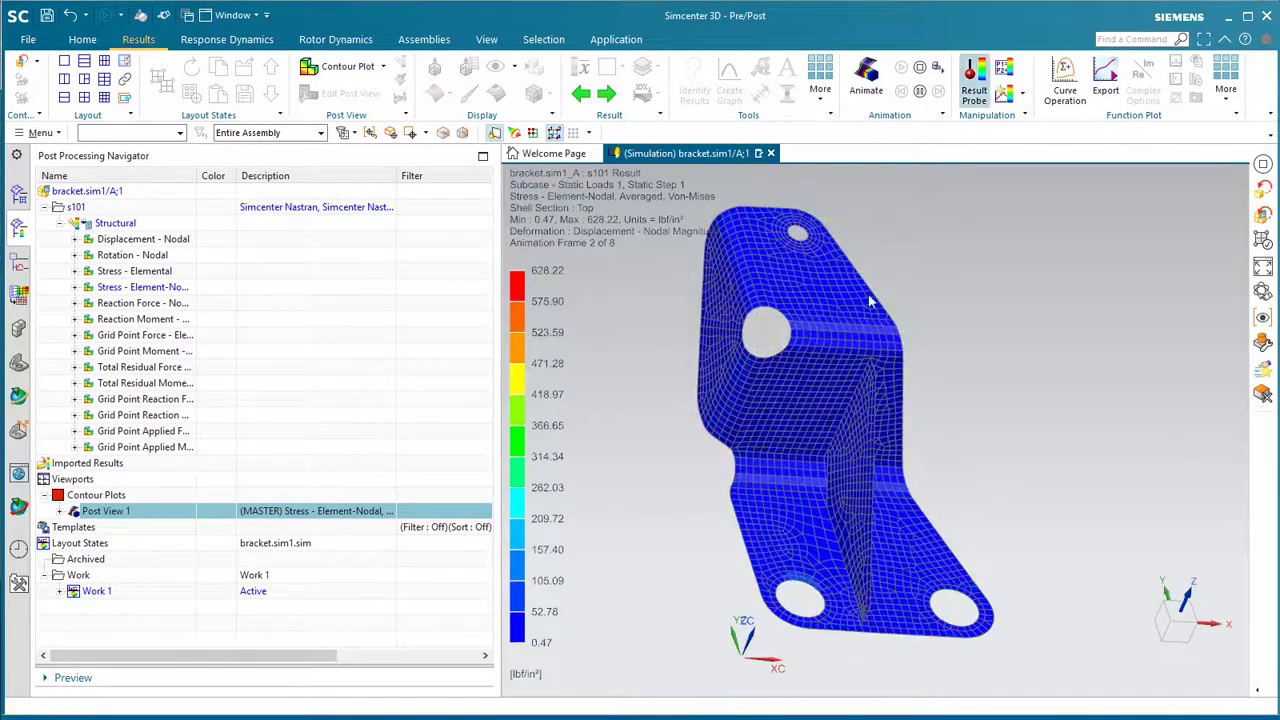
{"action": "left_click", "coordinate": [919, 67]}
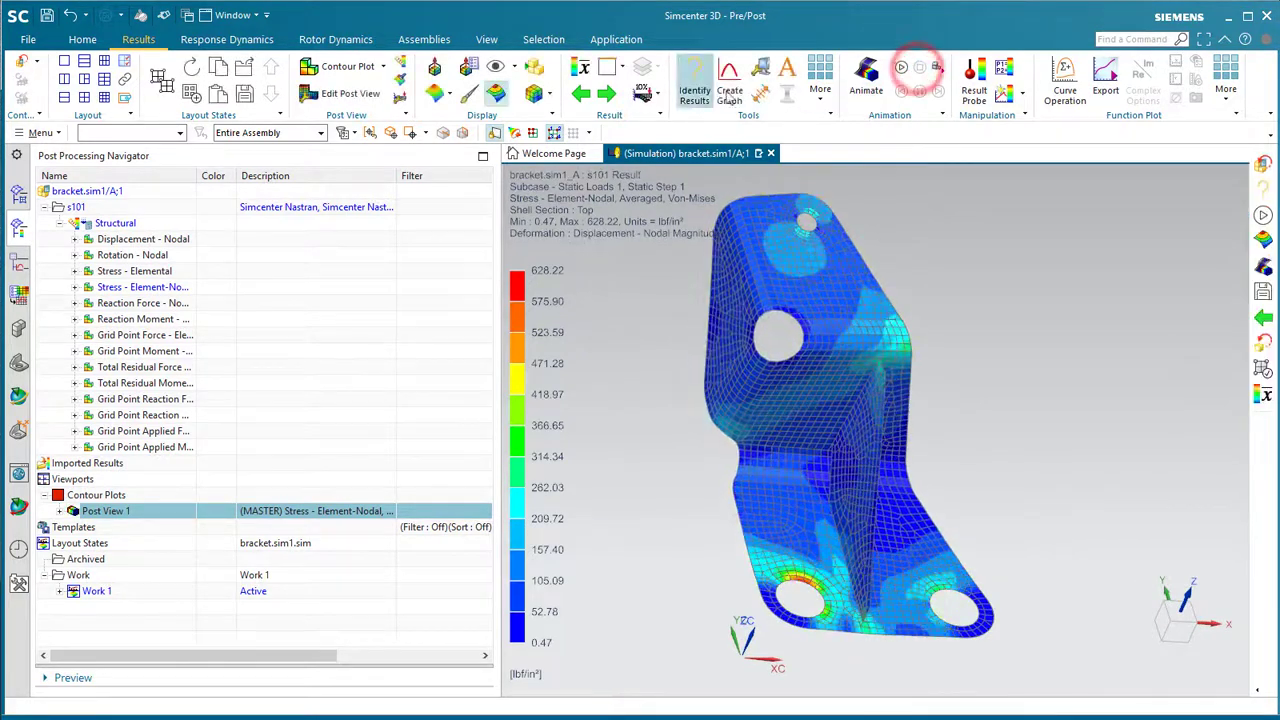
{"action": "left_click", "coordinate": [656, 94]}
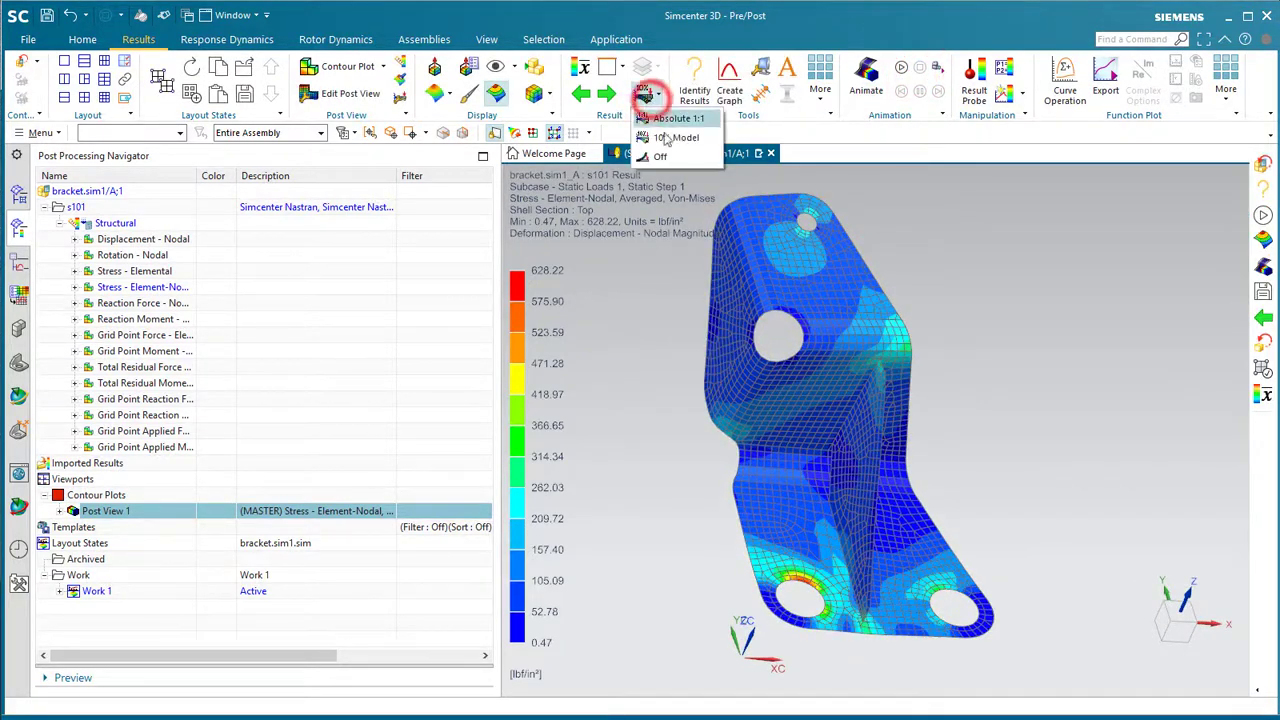
{"action": "left_click", "coordinate": [664, 156]}
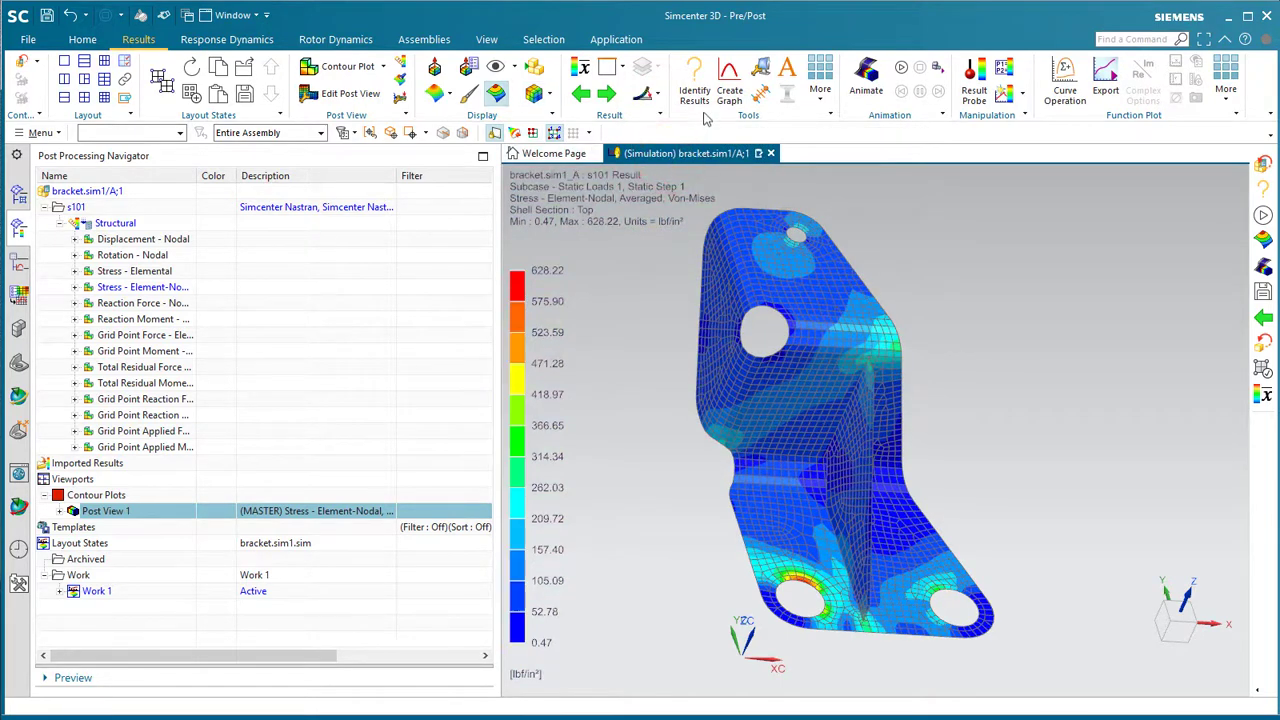
- Graph stress along a query curve from node 1992 at the bracket edge to node 1840 by the hole
{"action": "left_click", "coordinate": [729, 86]}
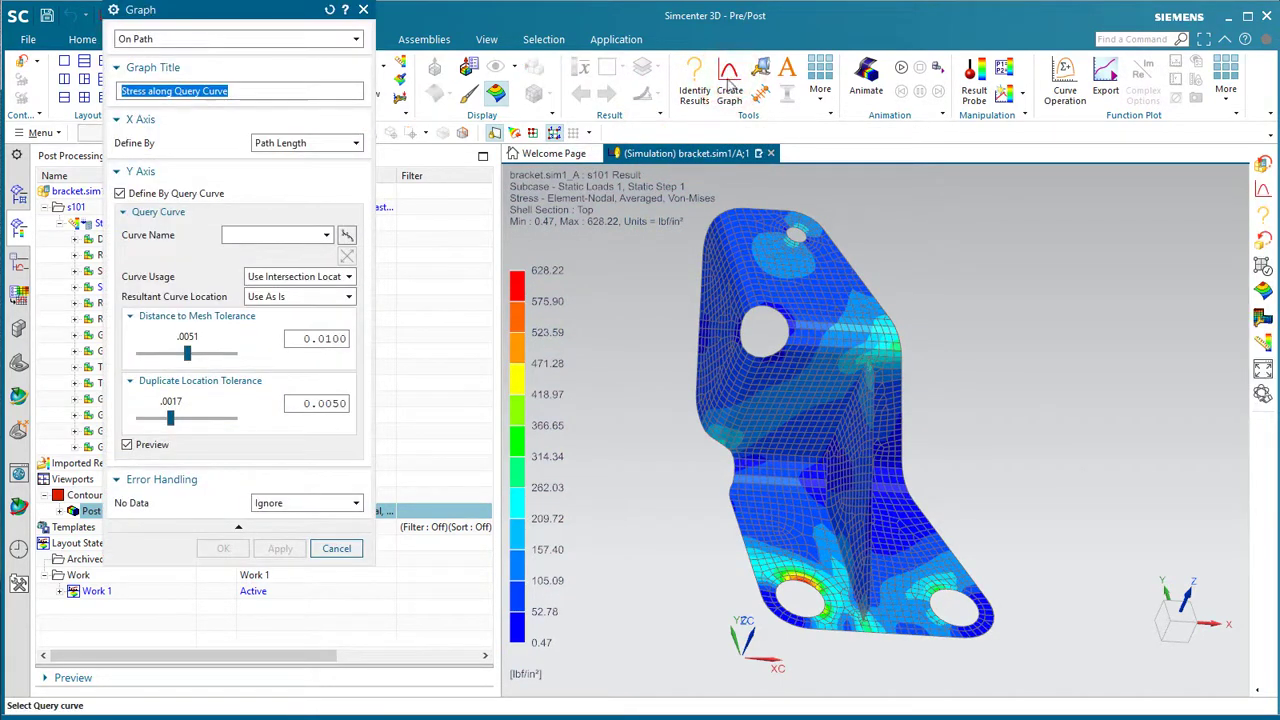
{"action": "left_click", "coordinate": [346, 235]}
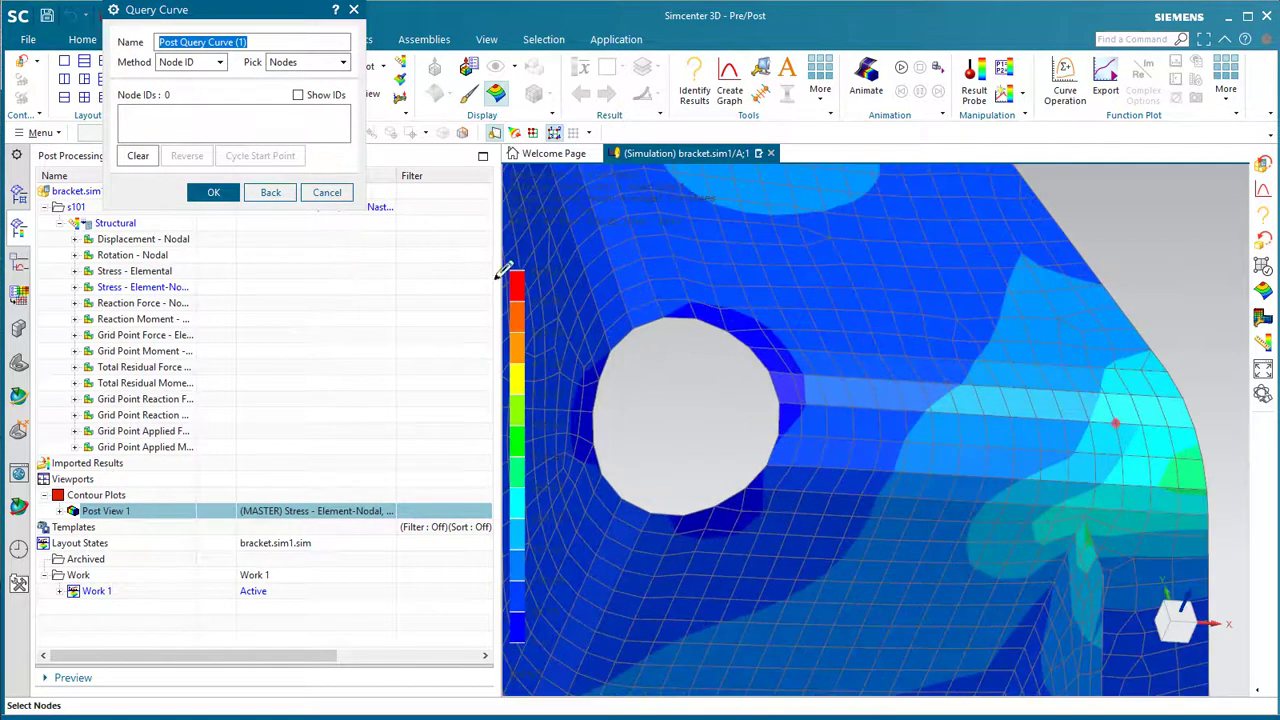
{"action": "left_click", "coordinate": [1201, 456]}
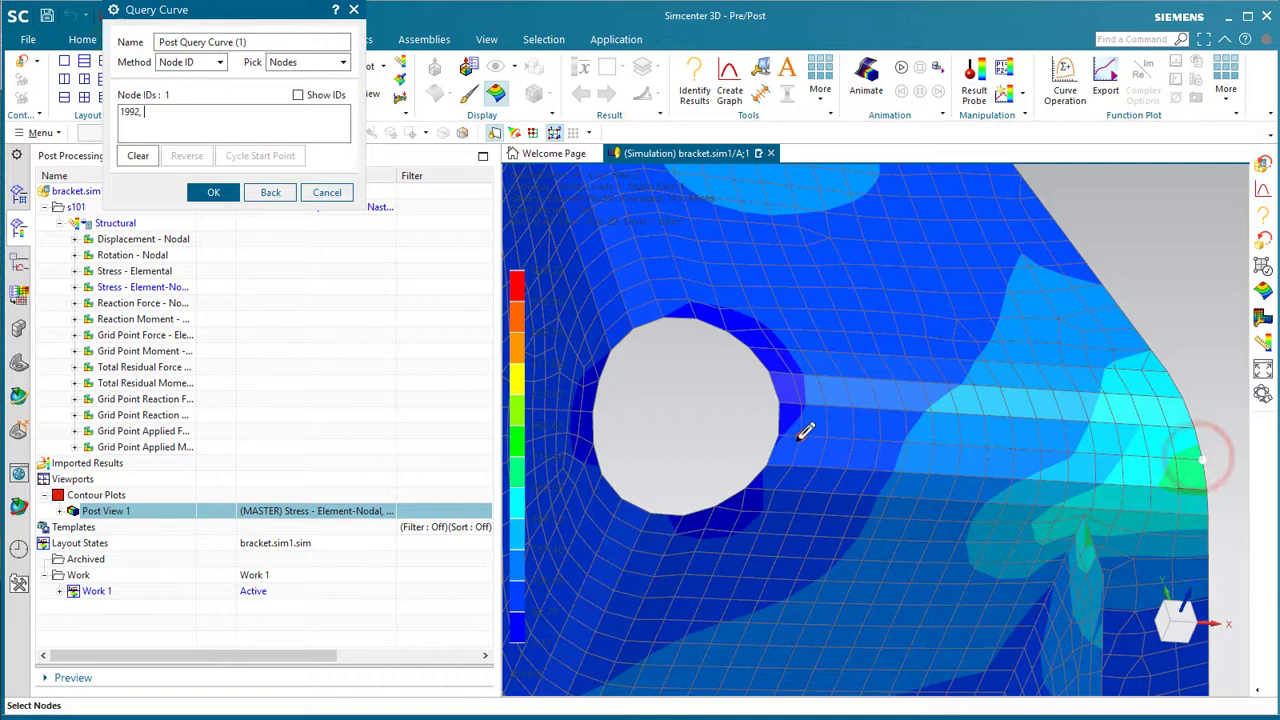
{"action": "left_click", "coordinate": [779, 436]}
{"action": "left_click", "coordinate": [214, 192]}
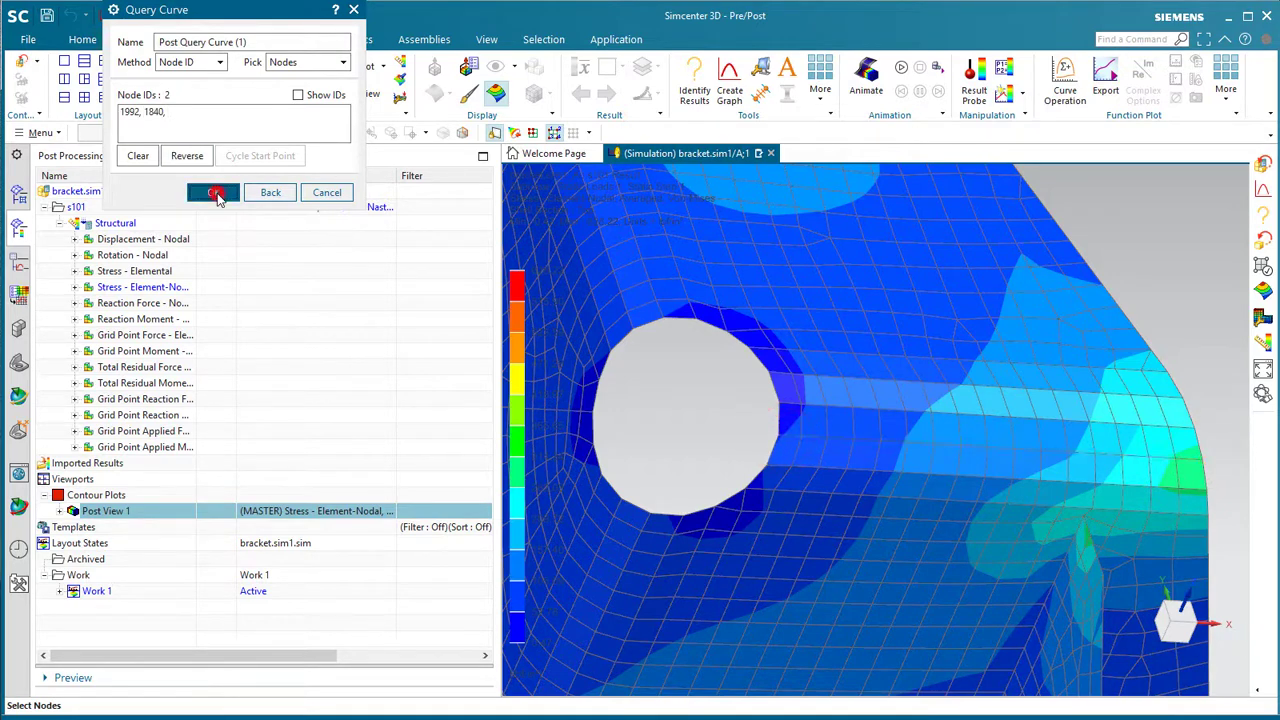
{"action": "left_click", "coordinate": [210, 548]}
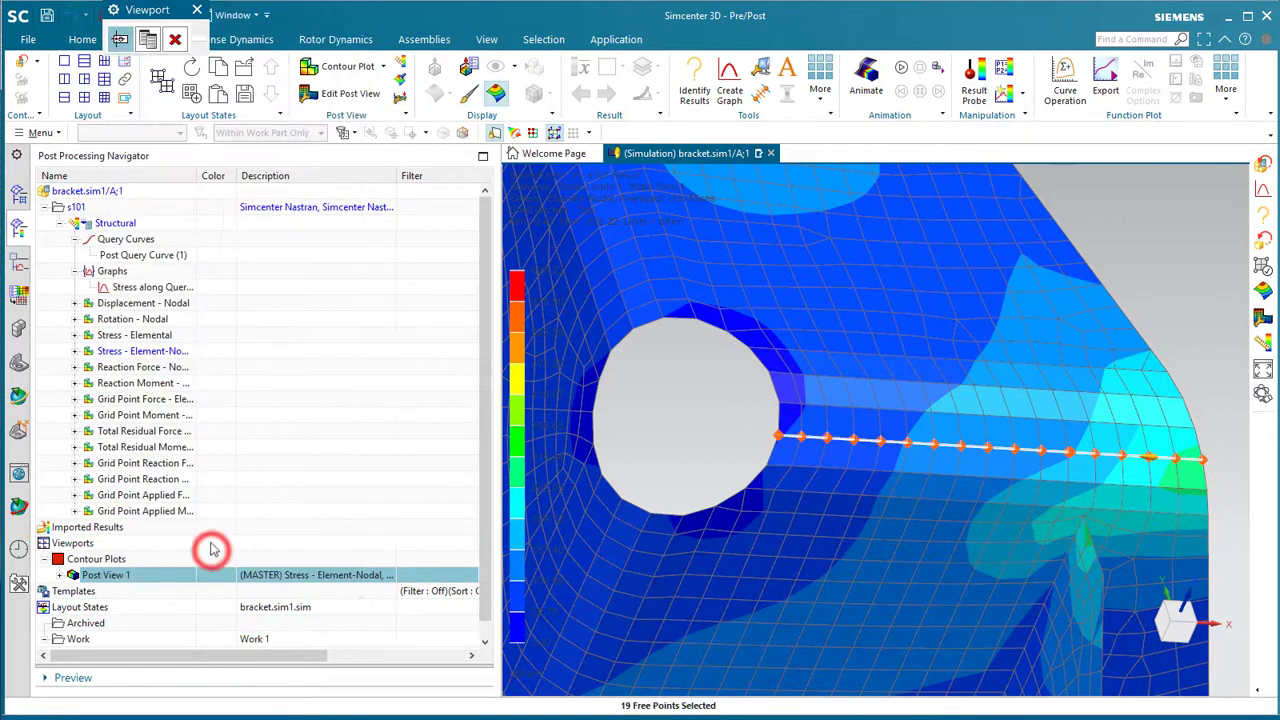
{"action": "left_click", "coordinate": [119, 39]}
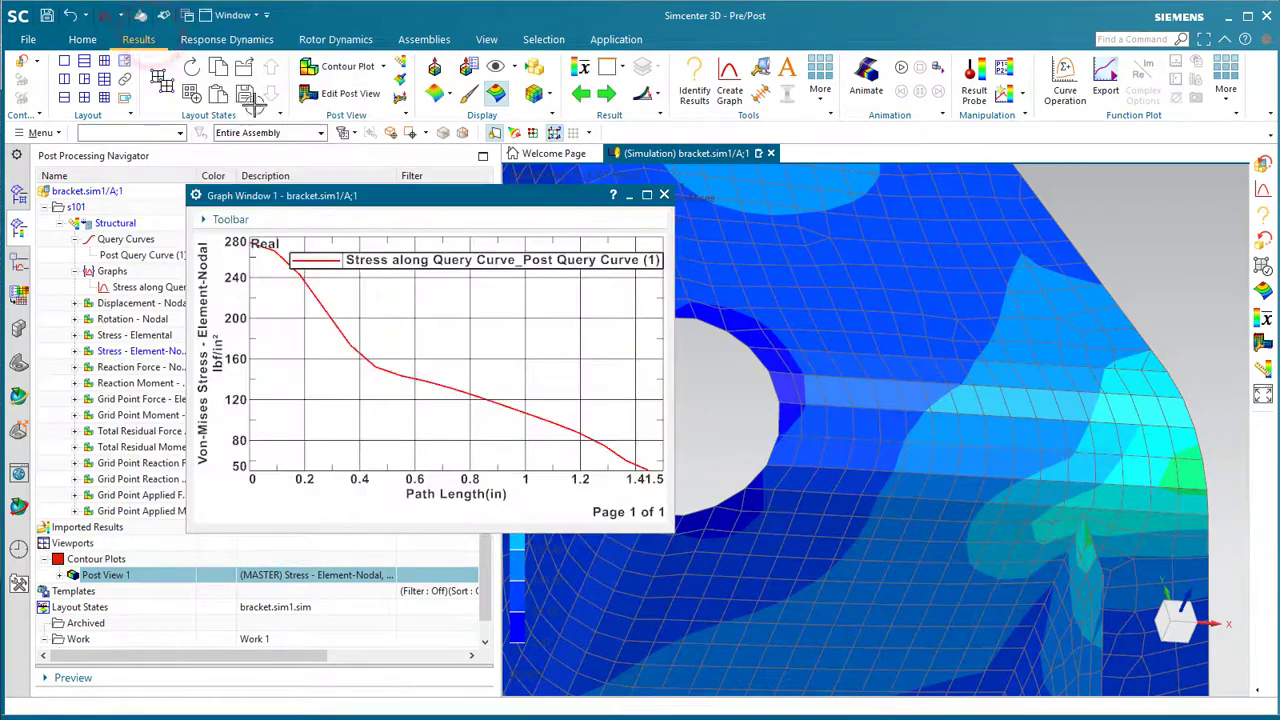
{"action": "left_click_drag", "start_coordinate": [390, 198], "coordinate": [360, 77]}
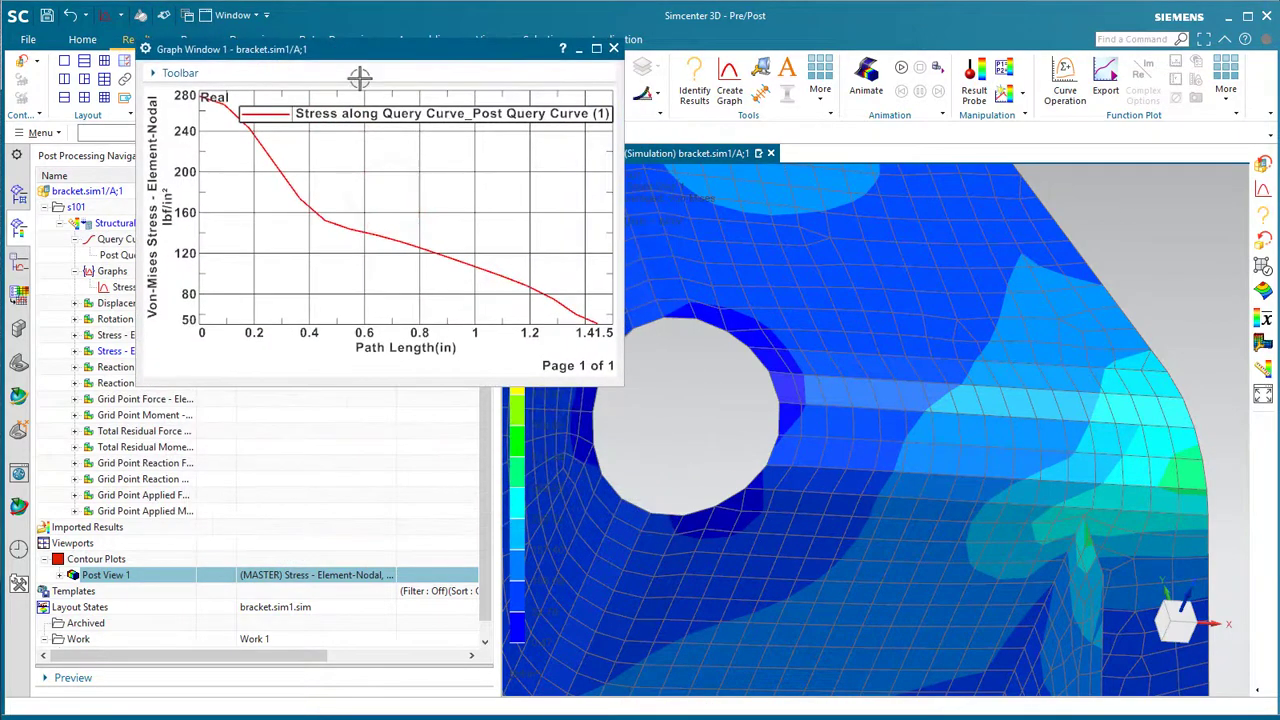
{"action": "left_click_drag", "start_coordinate": [619, 379], "coordinate": [760, 563]}
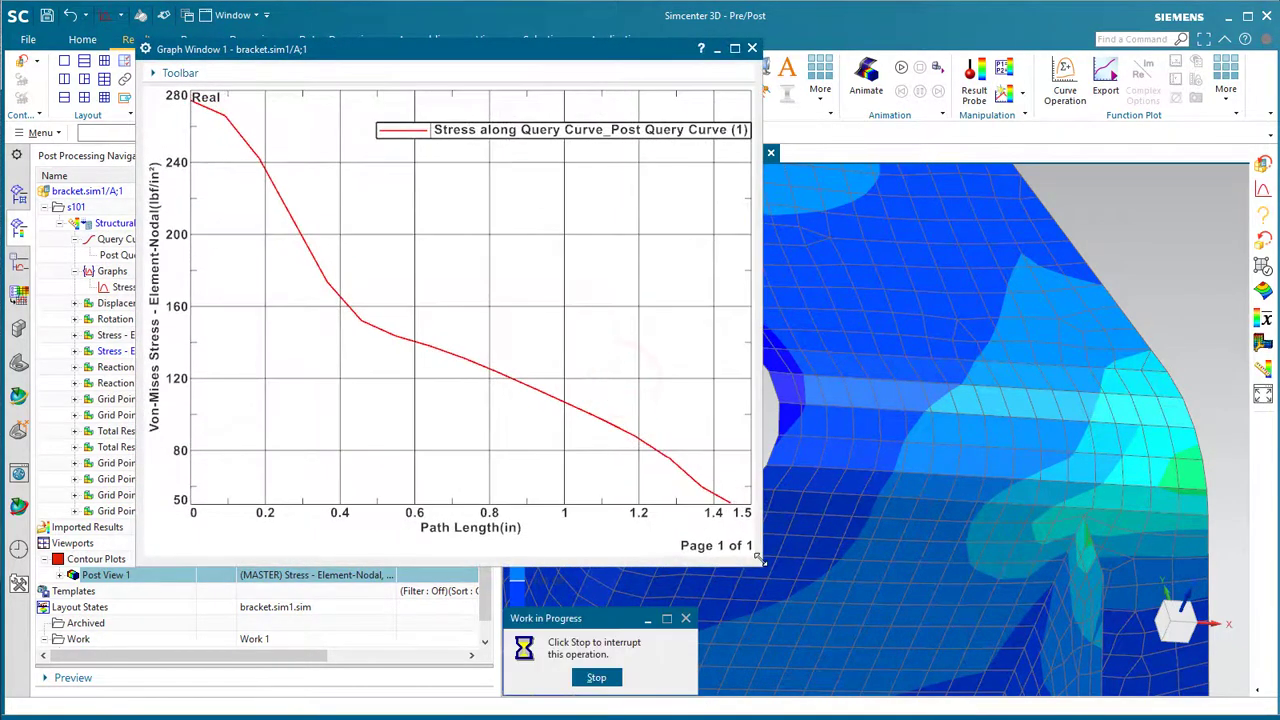
{"action": "right_click", "coordinate": [453, 256]}
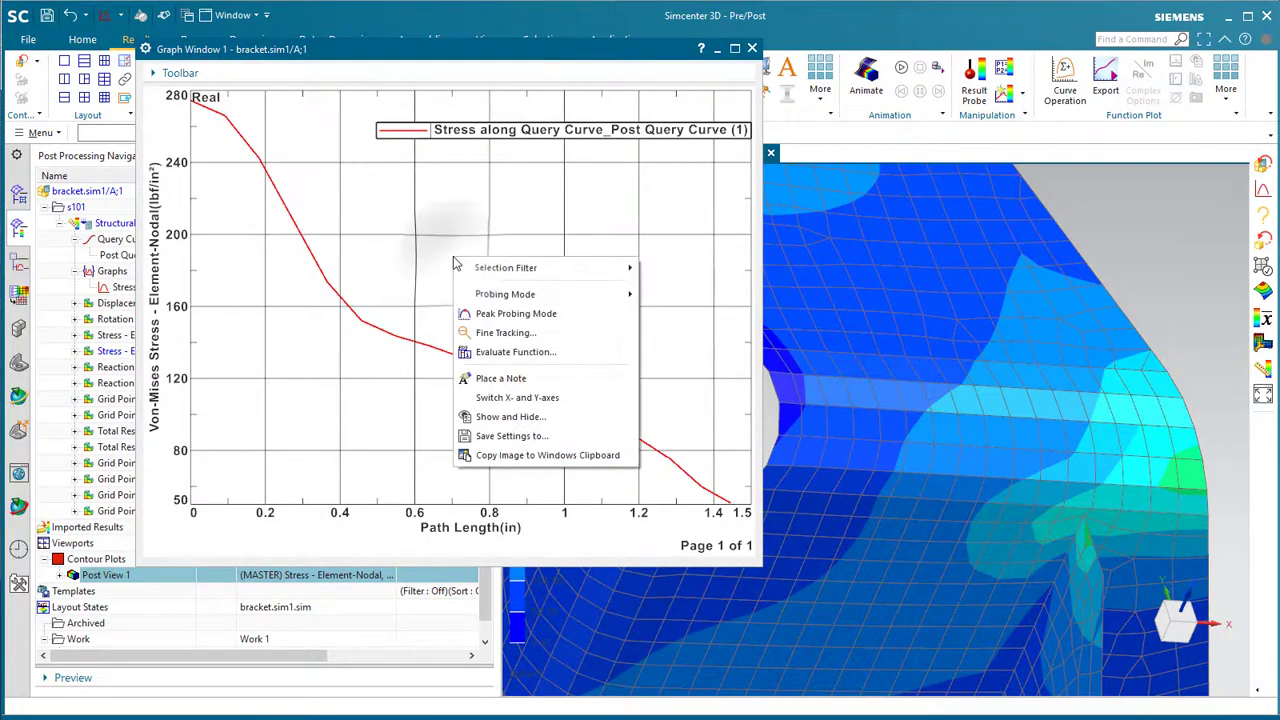
{"action": "mouse_move", "coordinate": [577, 286]}
{"action": "left_click", "coordinate": [674, 297]}
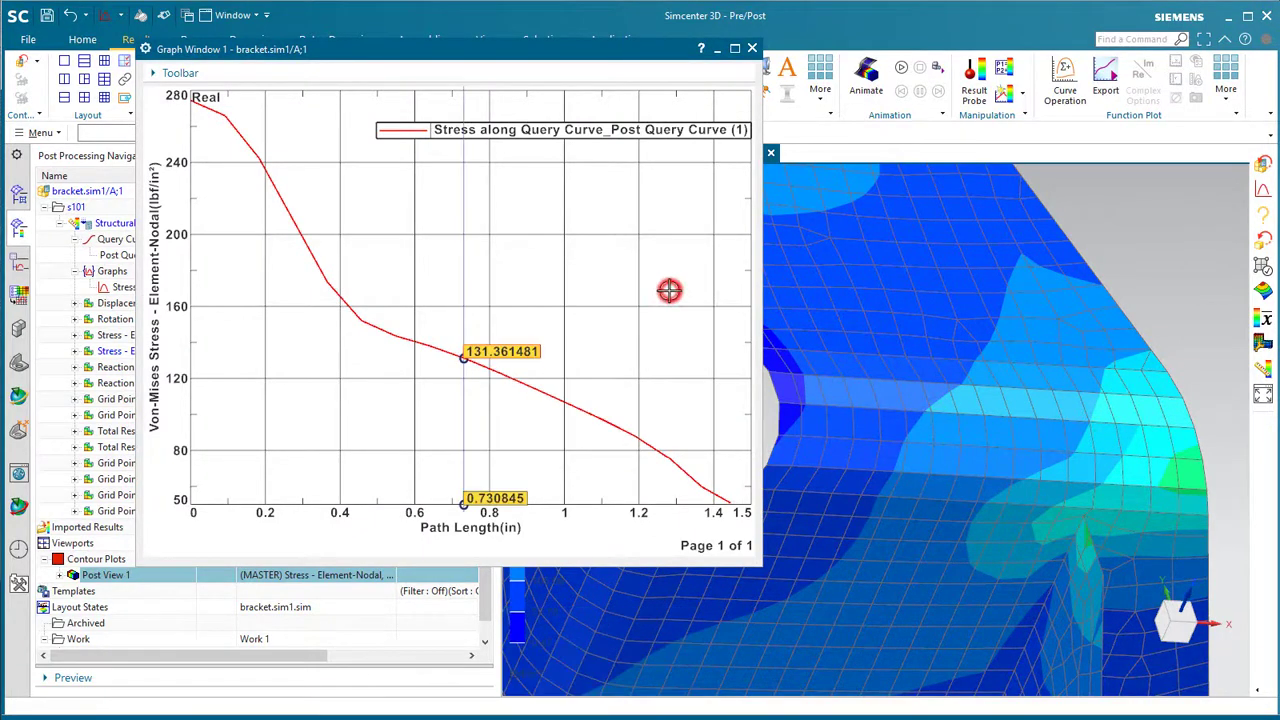
{"action": "left_click", "coordinate": [441, 324]}
{"action": "left_click_drag", "start_coordinate": [441, 324], "coordinate": [600, 356]}
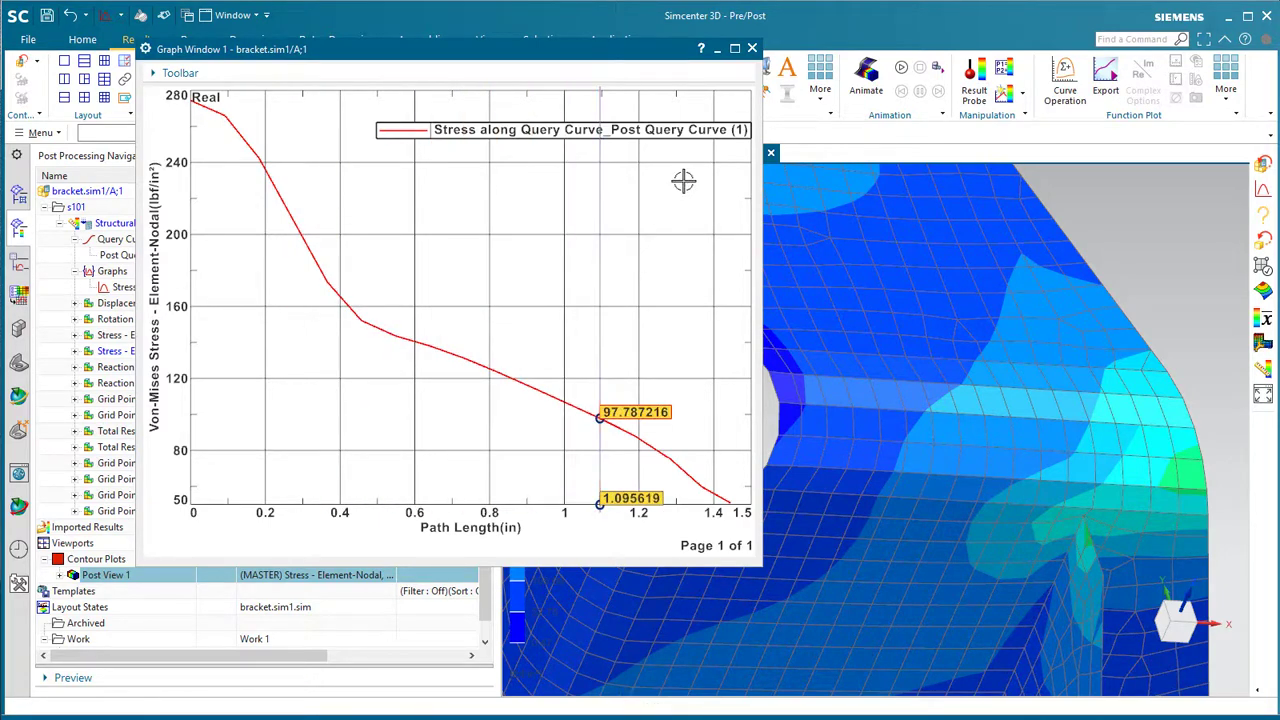
{"action": "left_click", "coordinate": [752, 48]}
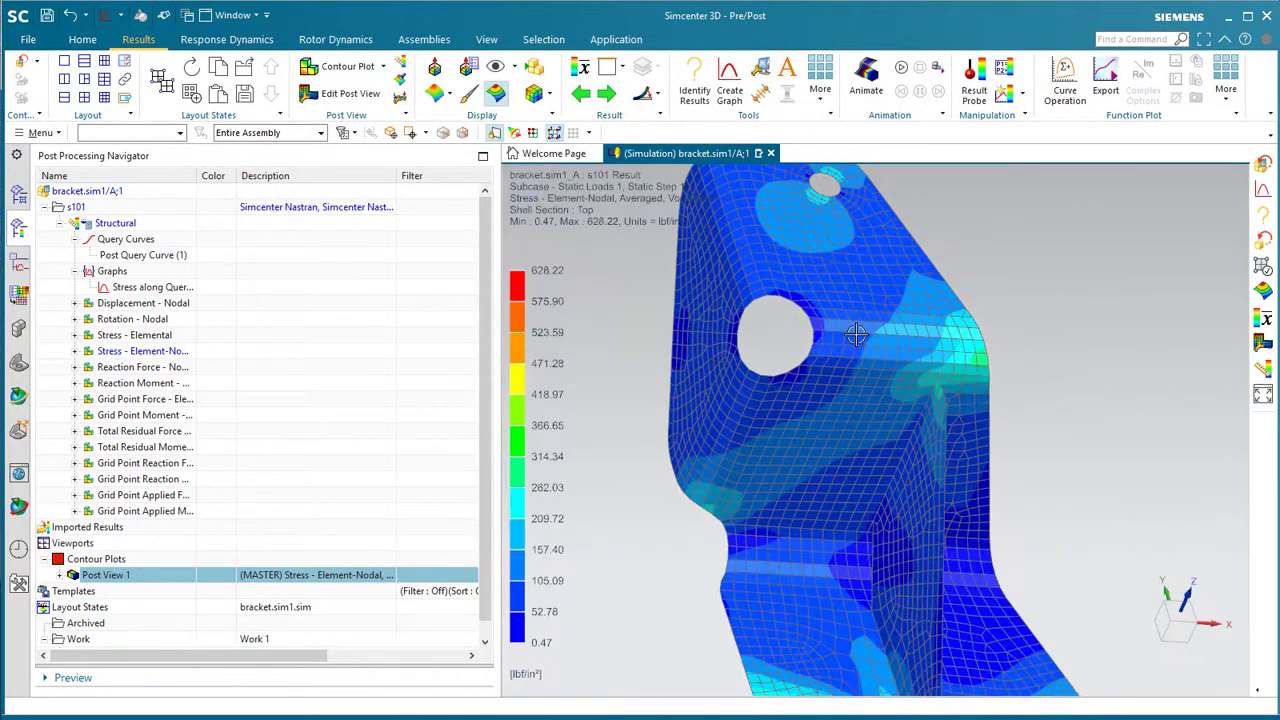
- Orbit and zoom the stress plot, then open Free Body Results from Post View 1's context menu
{"action": "middle_click_drag", "start_coordinate": [851, 334], "coordinate": [735, 323]}
{"action": "scroll", "coordinate": [735, 323], "scroll_direction": "up", "scroll_amount": 5}
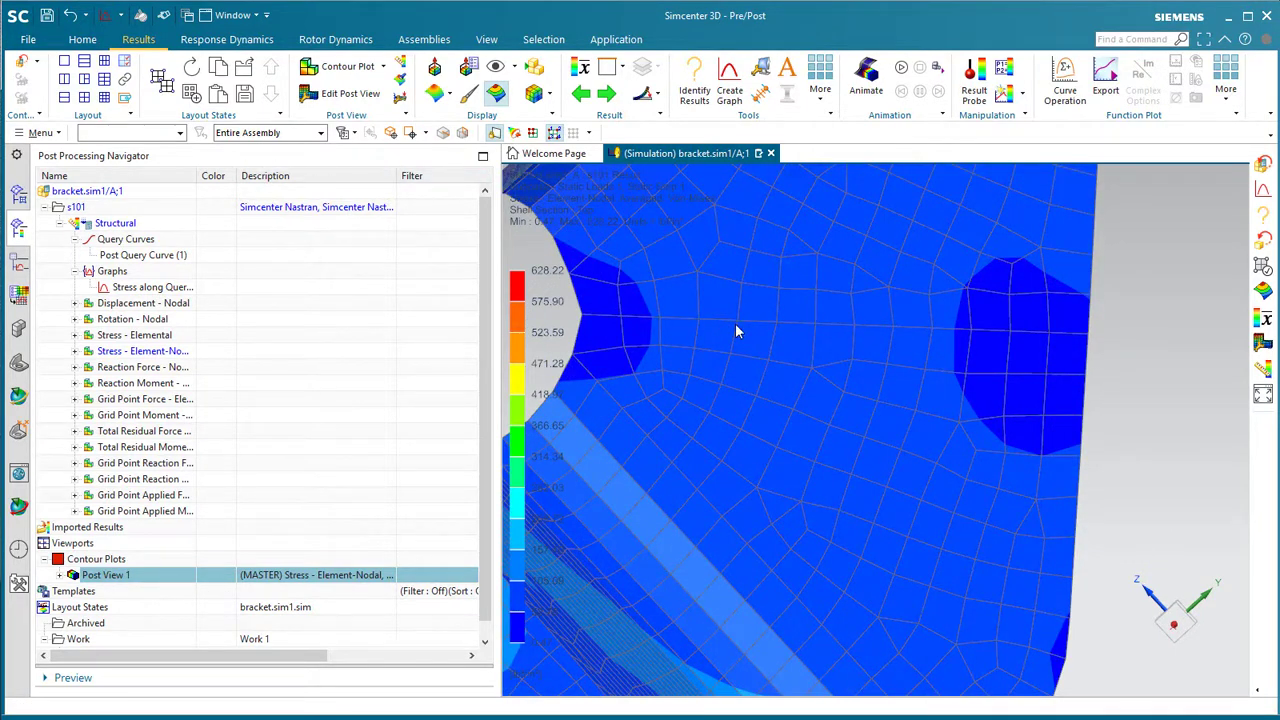
{"action": "right_click", "coordinate": [97, 580]}
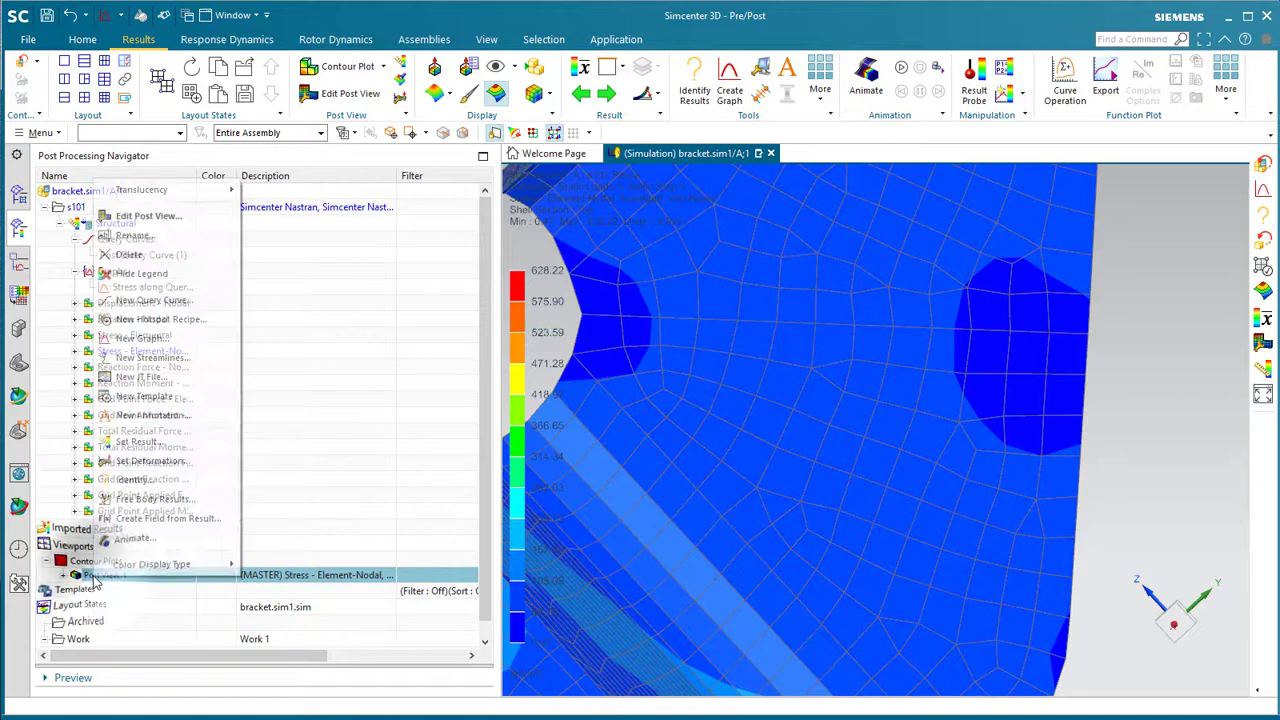
{"action": "left_click", "coordinate": [152, 502]}
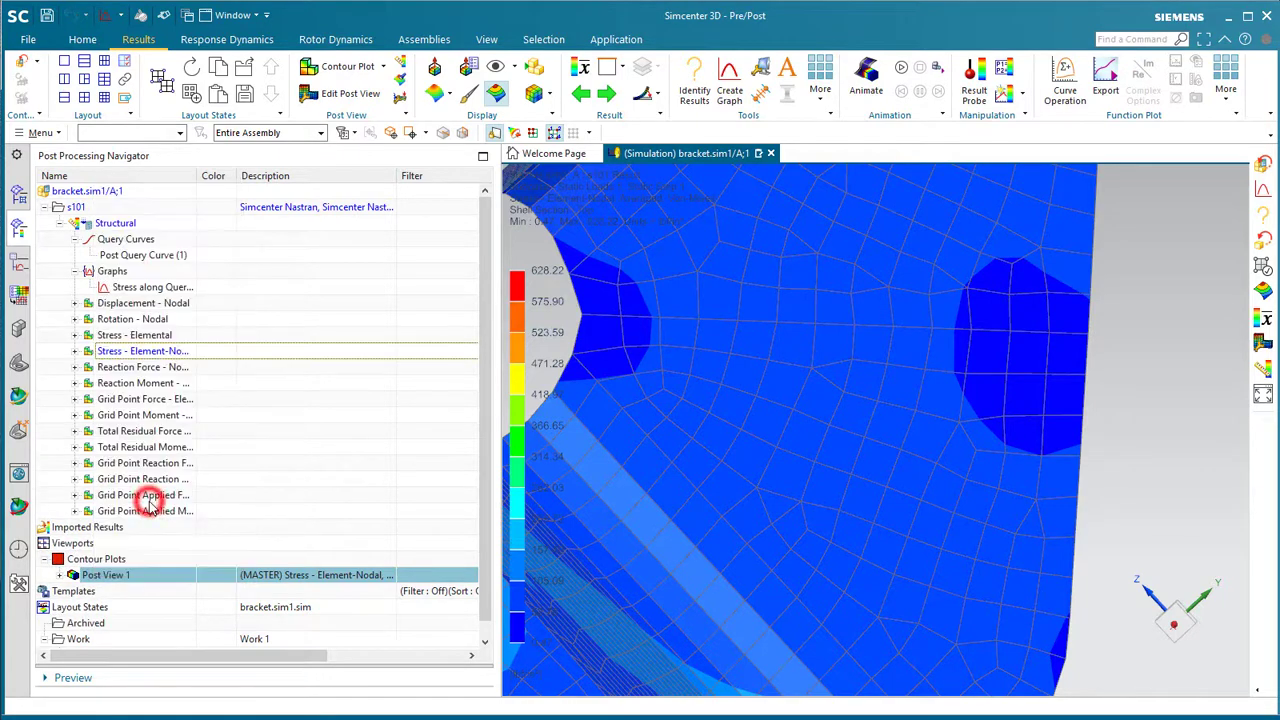
- Box-select (All) the 16 elements between the holes and the 14 interface nodes along them
{"action": "left_click", "coordinate": [287, 107]}
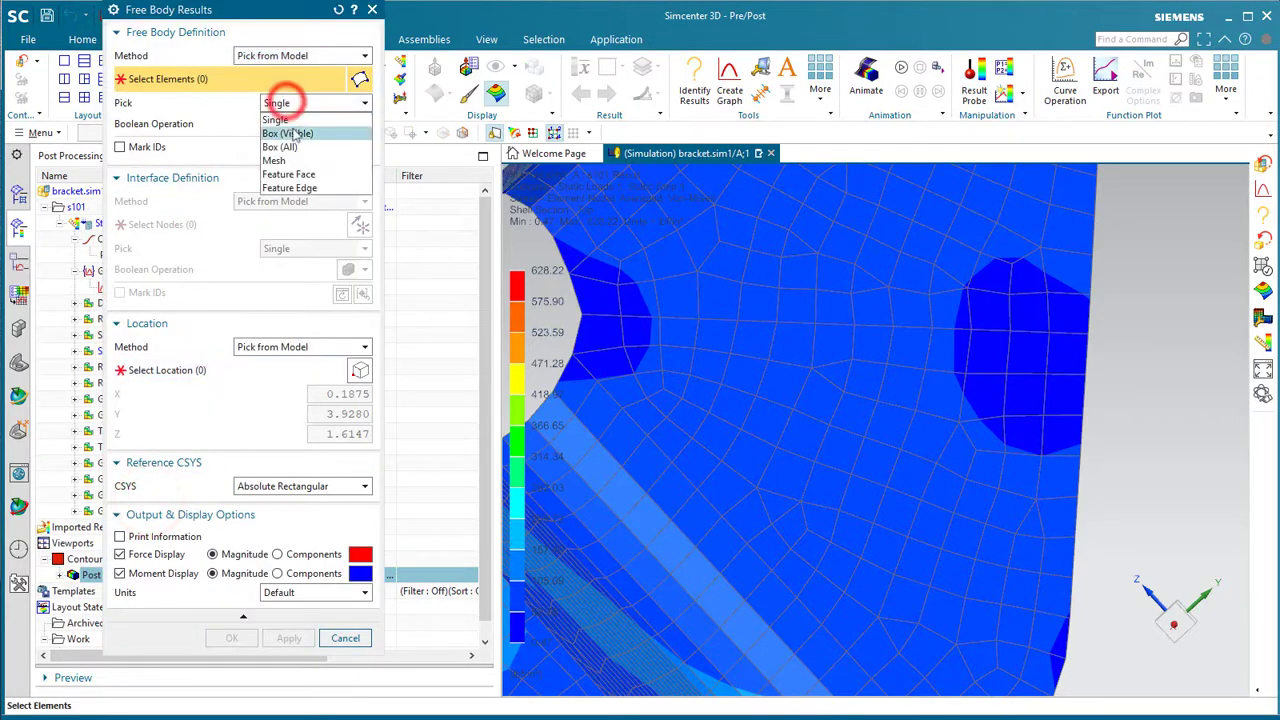
{"action": "left_click", "coordinate": [283, 134]}
{"action": "left_click_drag", "start_coordinate": [572, 302], "coordinate": [1103, 371]}
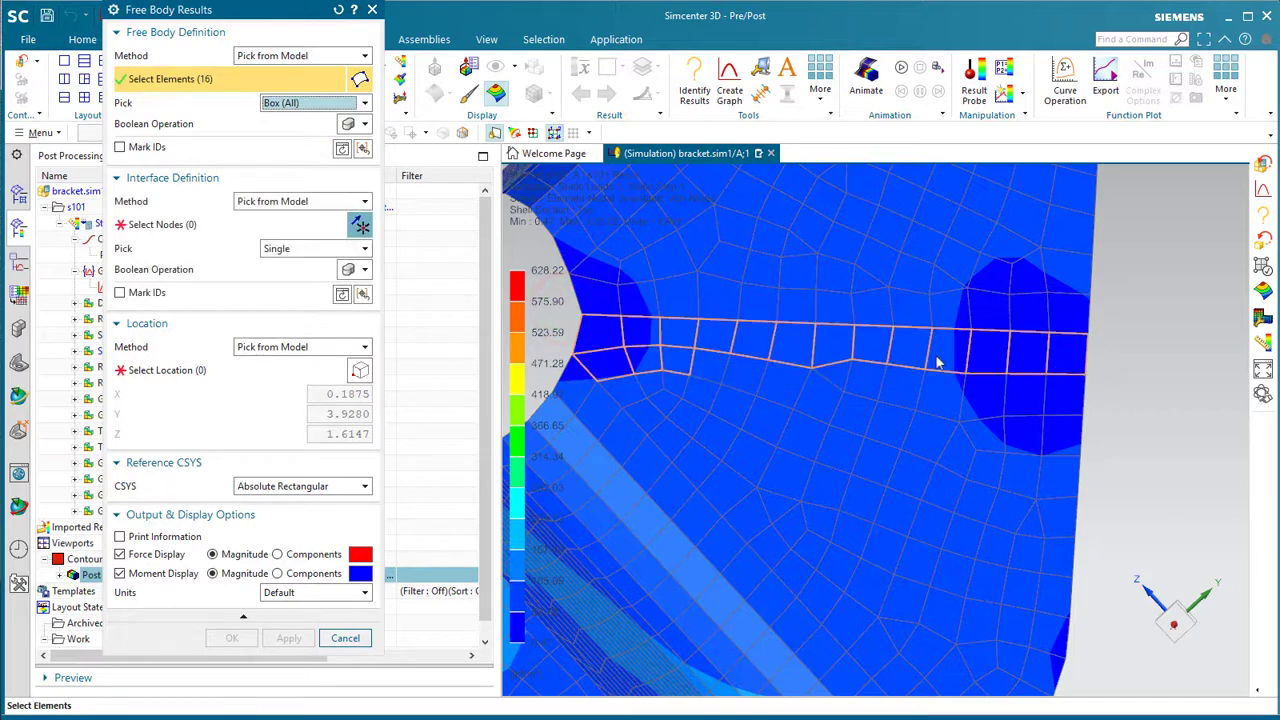
{"action": "left_click", "coordinate": [170, 224]}
{"action": "left_click", "coordinate": [320, 248]}
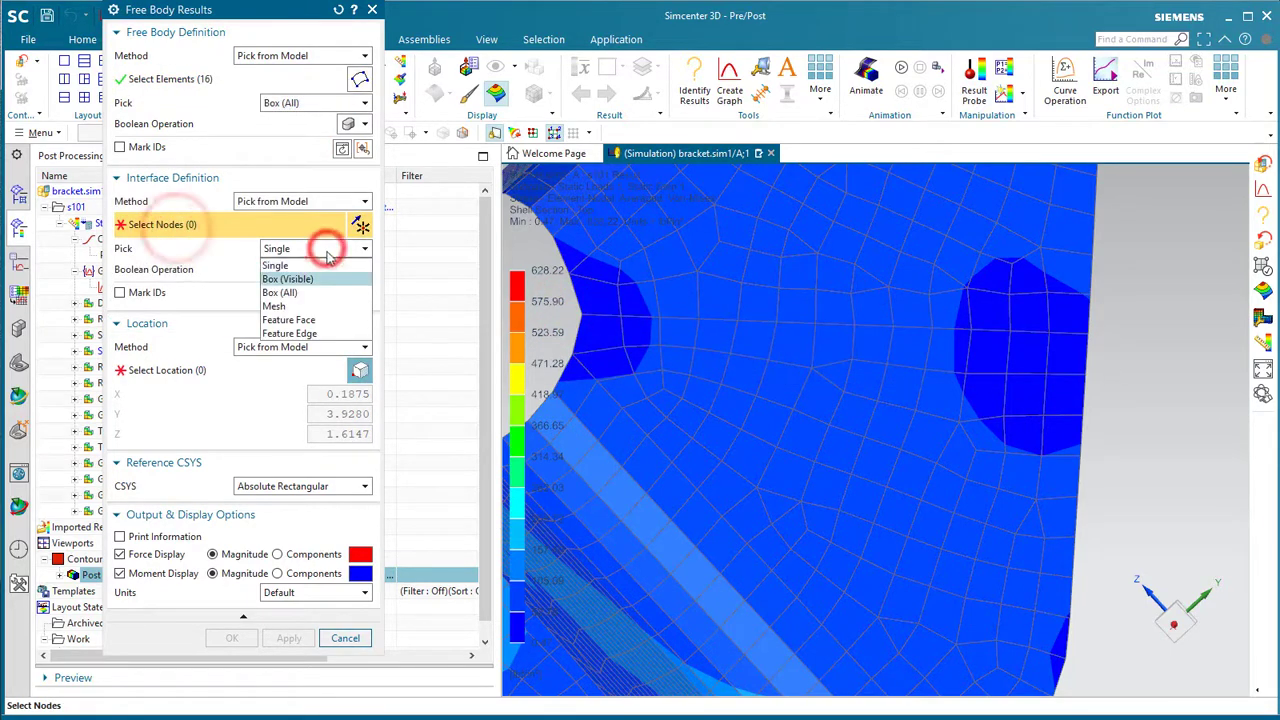
{"action": "left_click", "coordinate": [310, 293]}
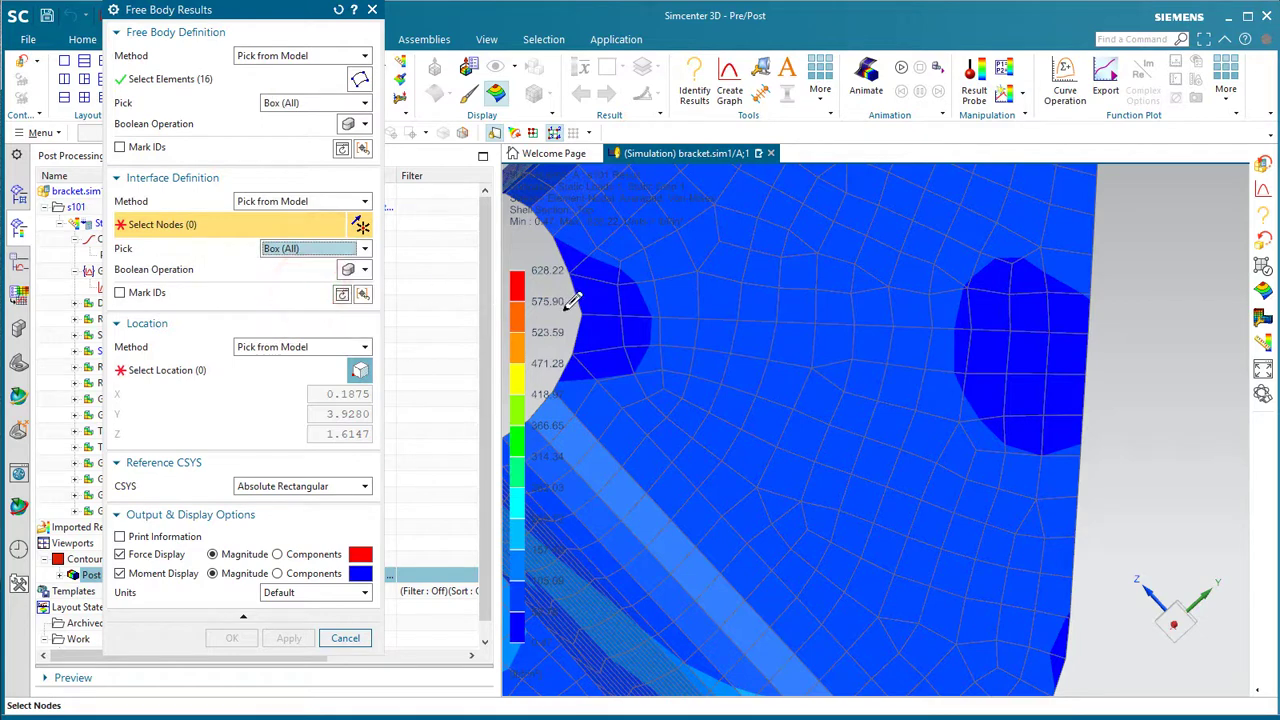
{"action": "left_click_drag", "start_coordinate": [566, 308], "coordinate": [1107, 331]}
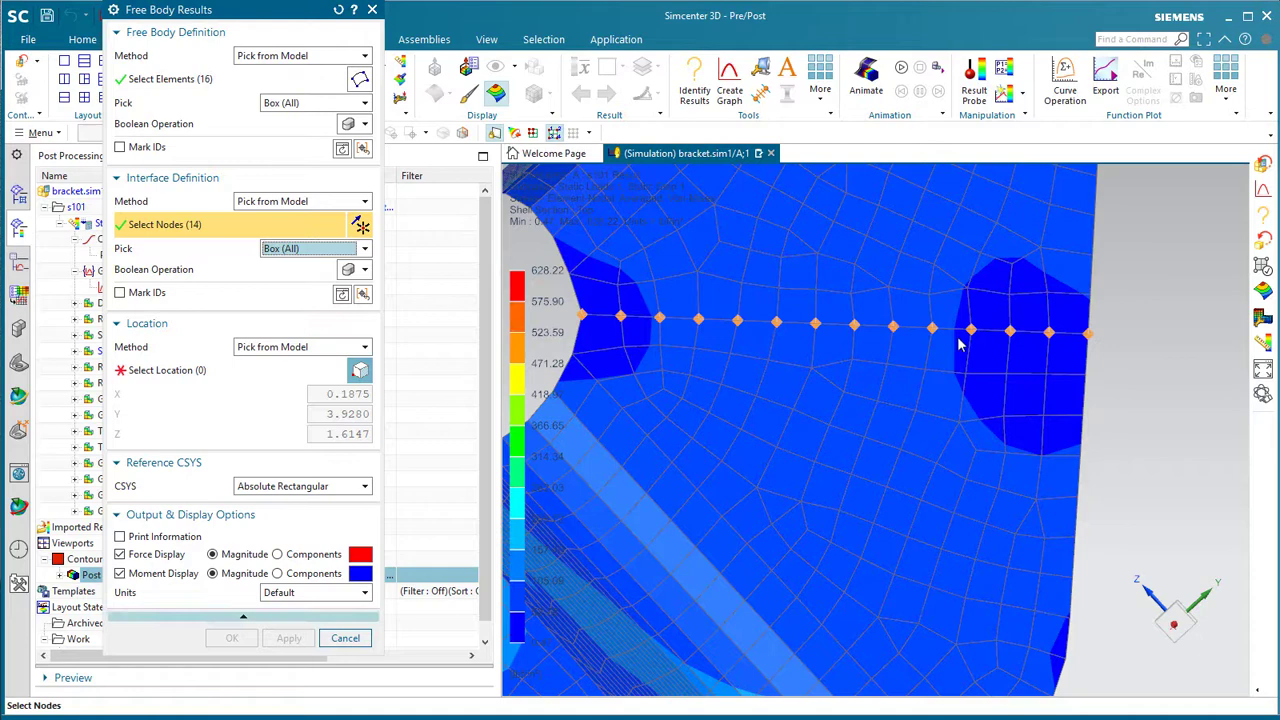
- Pick the summation location on the mesh between the two holes
{"action": "left_click", "coordinate": [297, 347]}
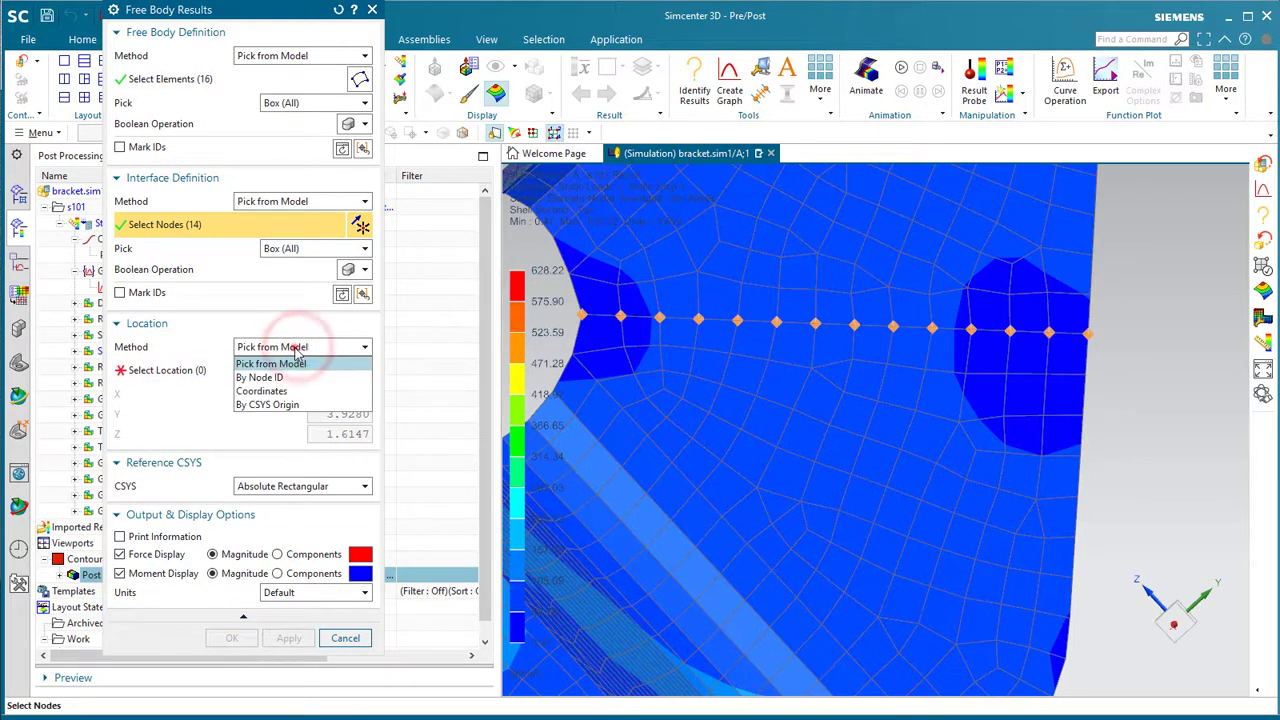
{"action": "left_click", "coordinate": [295, 347]}
{"action": "left_click", "coordinate": [174, 370]}
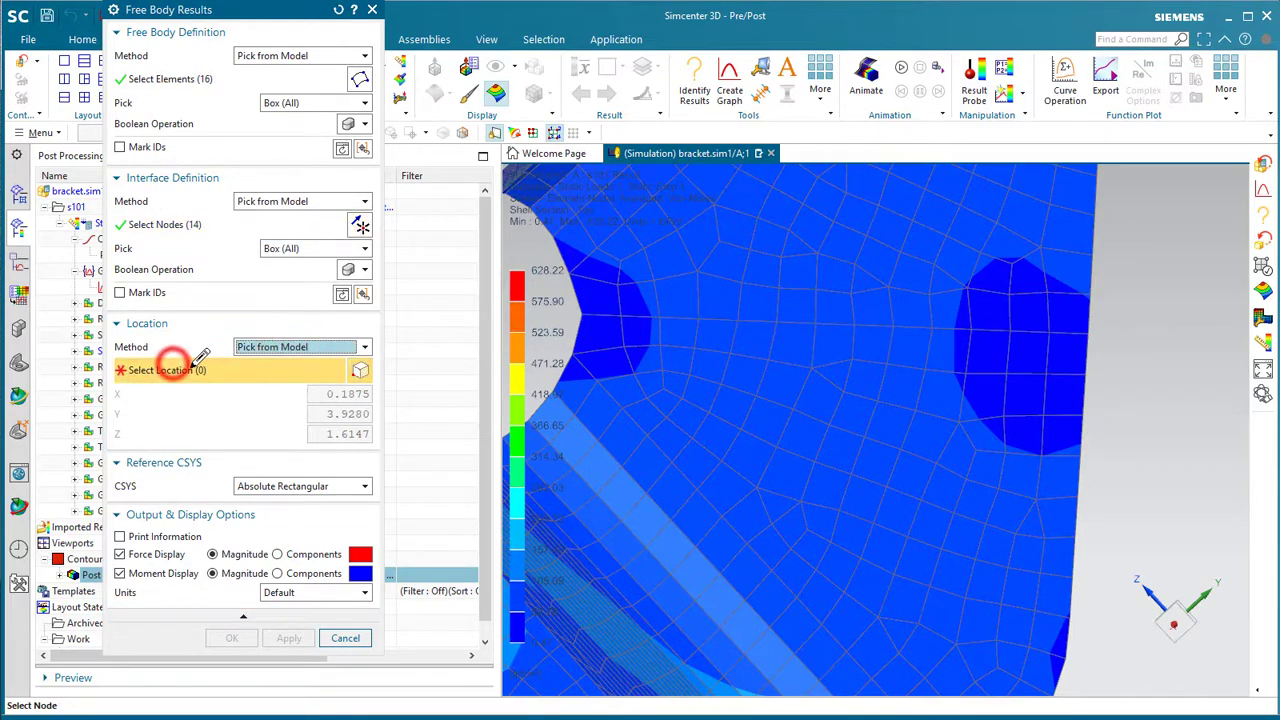
{"action": "left_click", "coordinate": [812, 324]}
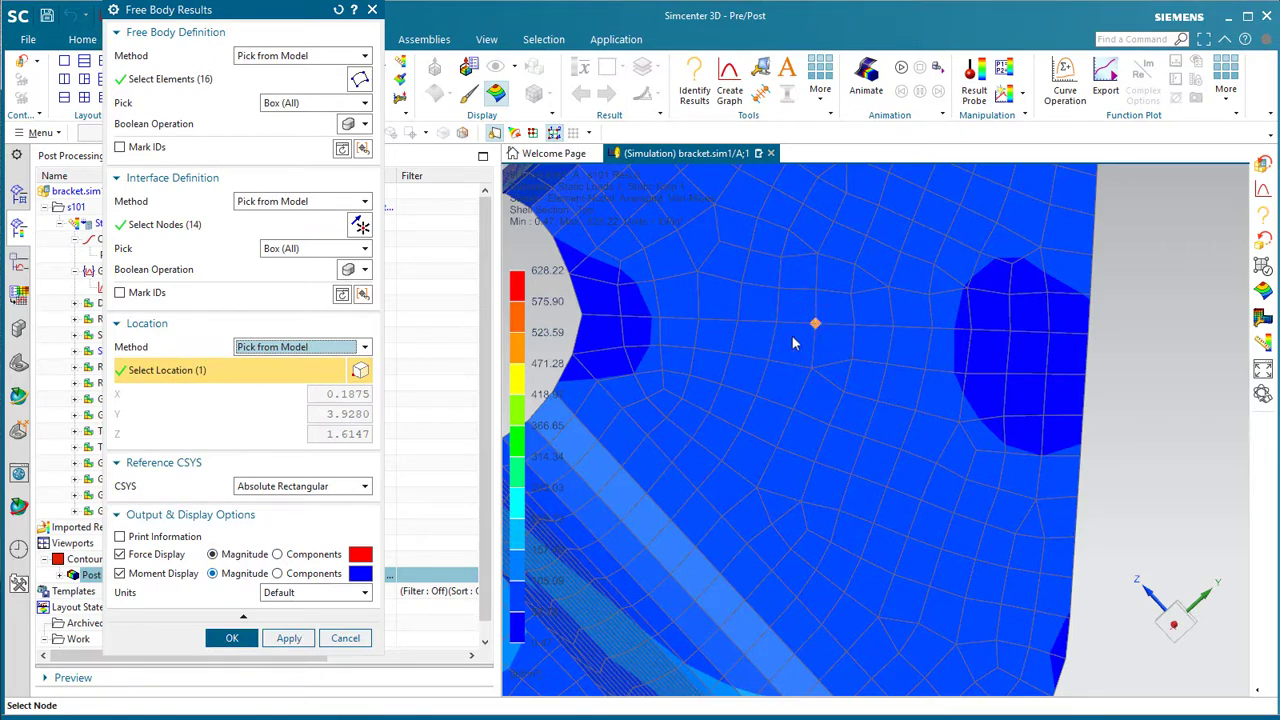
- Compute the free body results, rotate the bracket into view, and expand Reaction Force - Nodal
{"action": "left_click", "coordinate": [232, 638]}
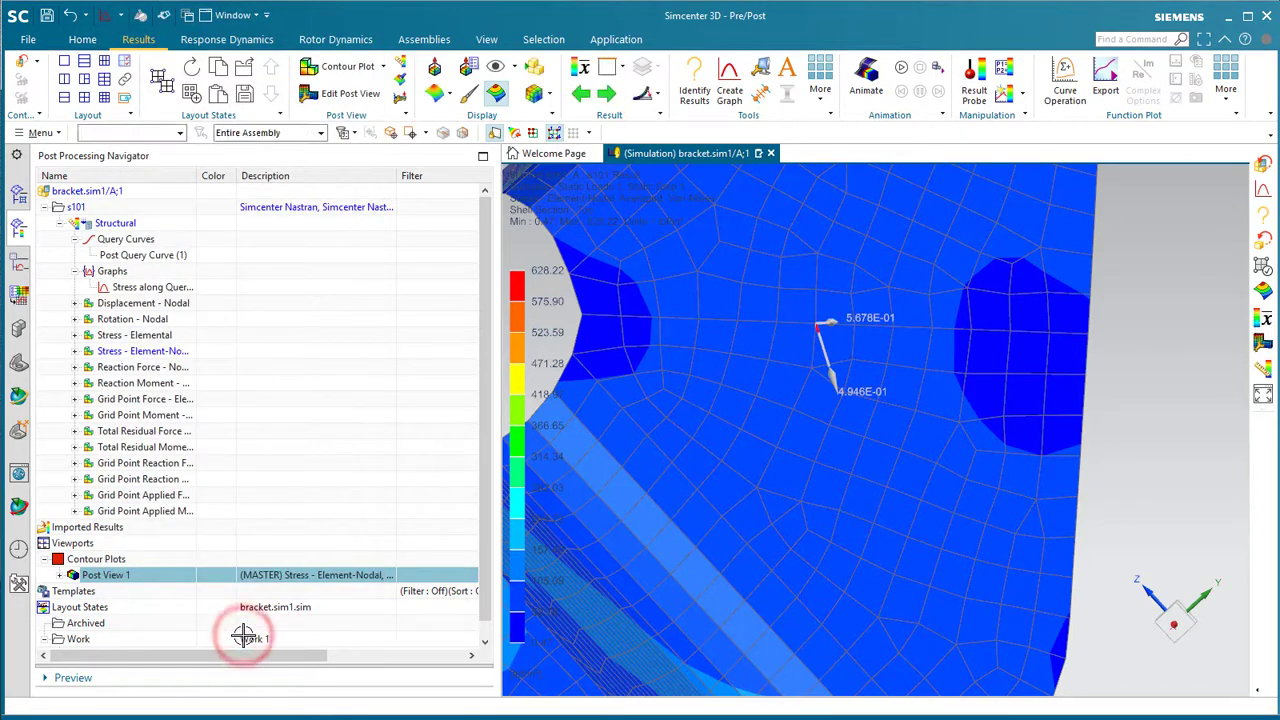
{"action": "middle_click_drag", "start_coordinate": [241, 634], "coordinate": [828, 372]}
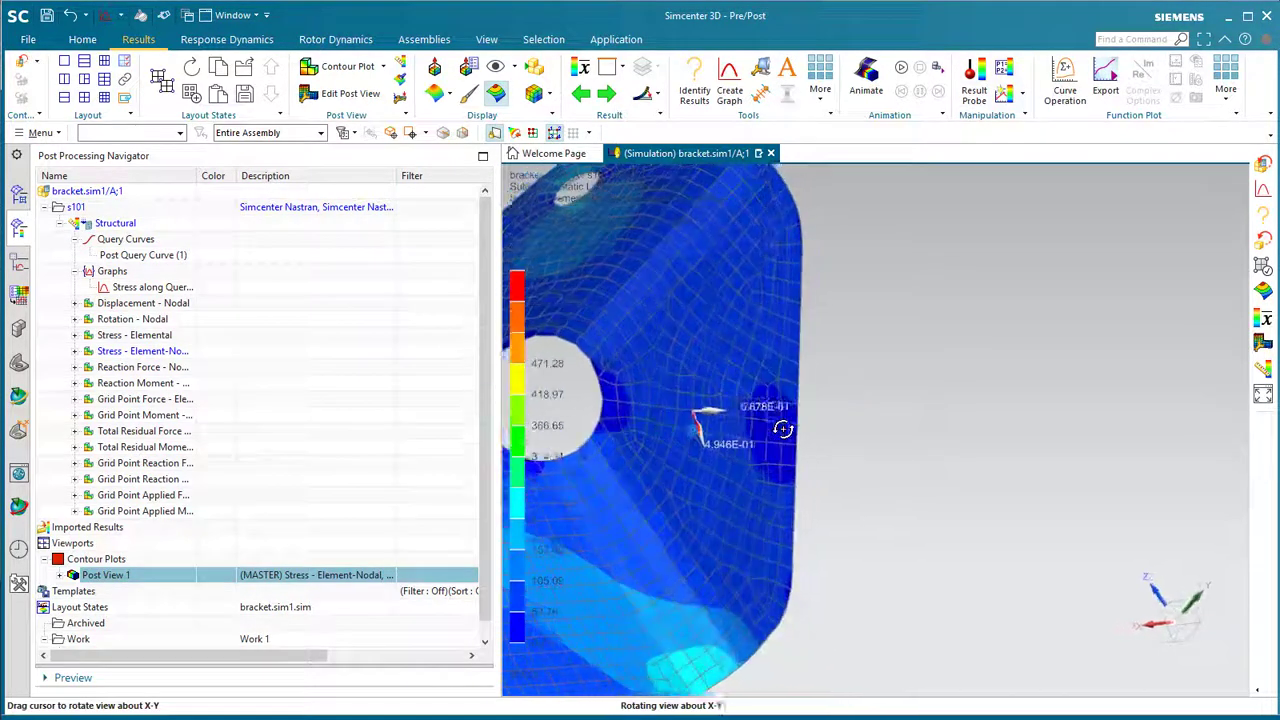
{"action": "middle_click_drag", "start_coordinate": [710, 345], "coordinate": [719, 438]}
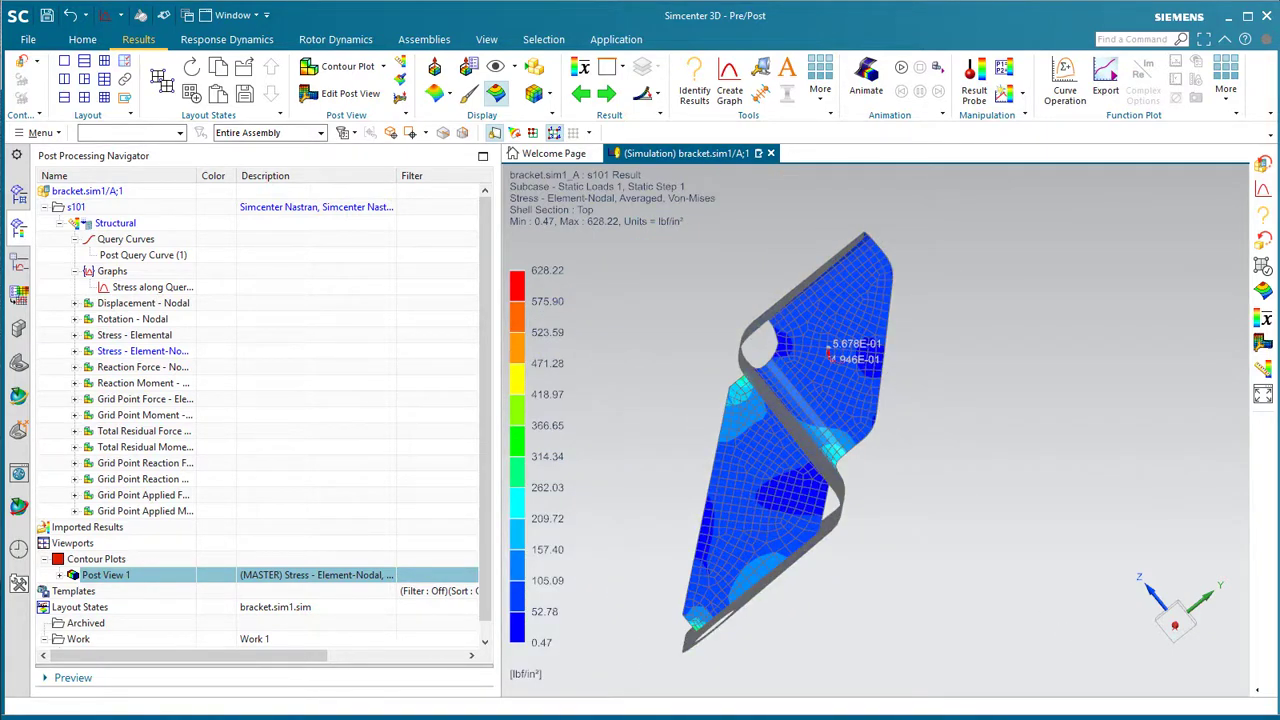
{"action": "left_click", "coordinate": [75, 367]}
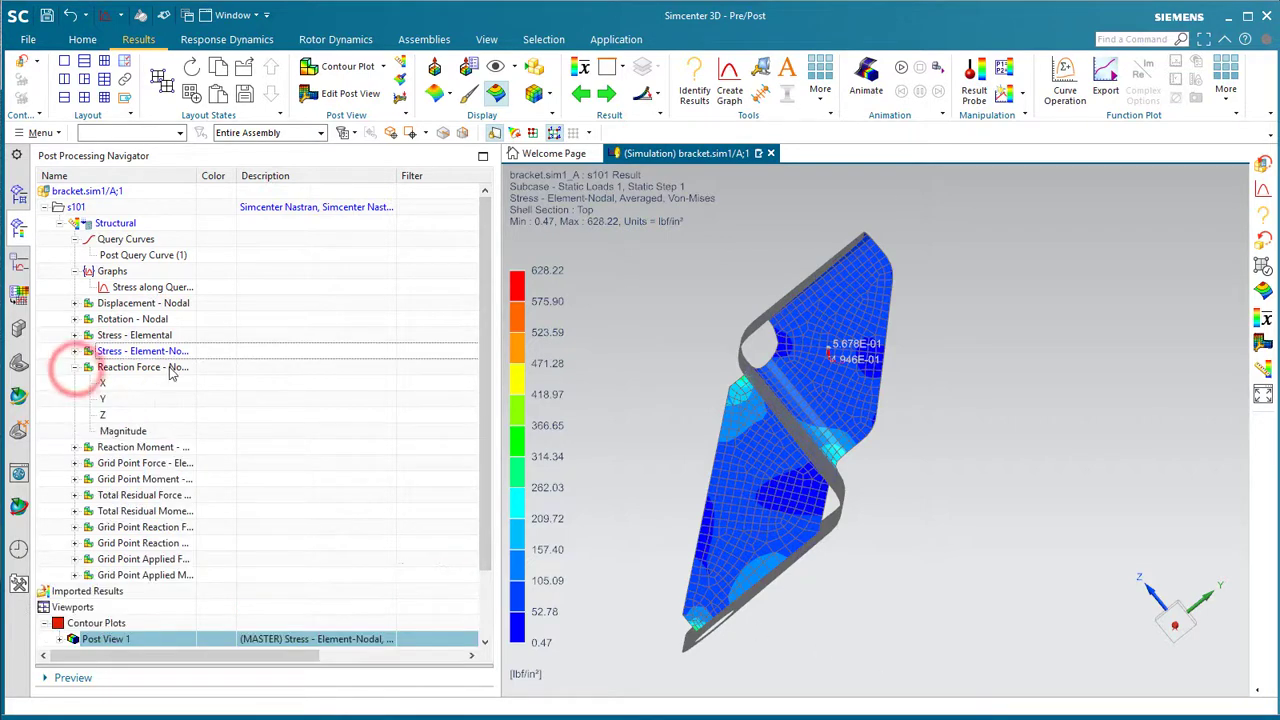
- Plot the X and then the Z reaction force components on the bracket
{"action": "double_click", "coordinate": [102, 383]}
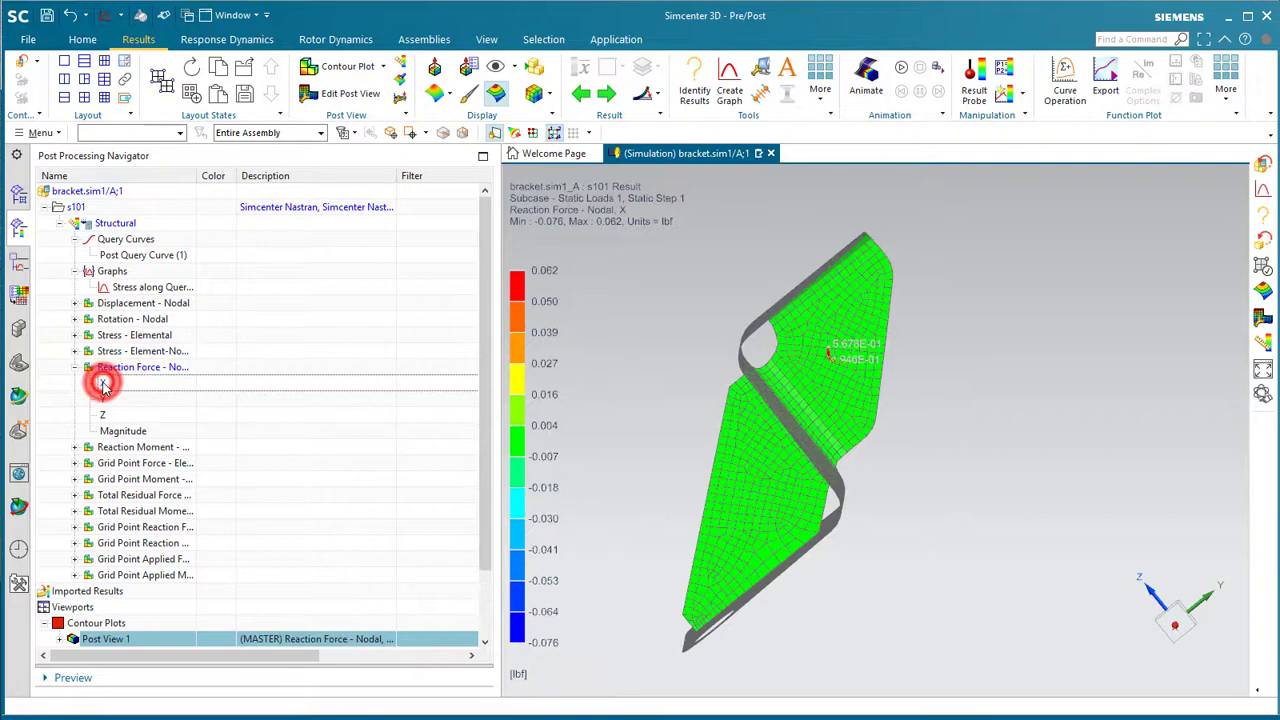
{"action": "middle_click_drag", "start_coordinate": [760, 420], "coordinate": [822, 487]}
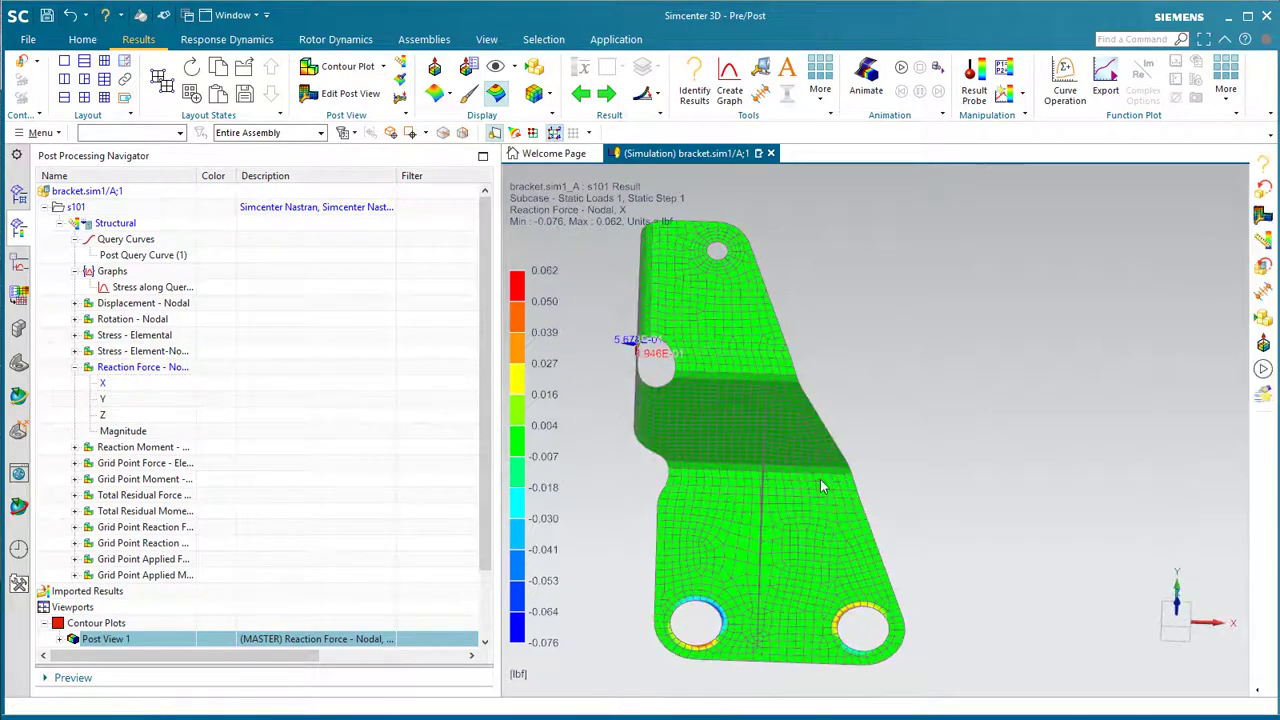
{"action": "double_click", "coordinate": [102, 414]}
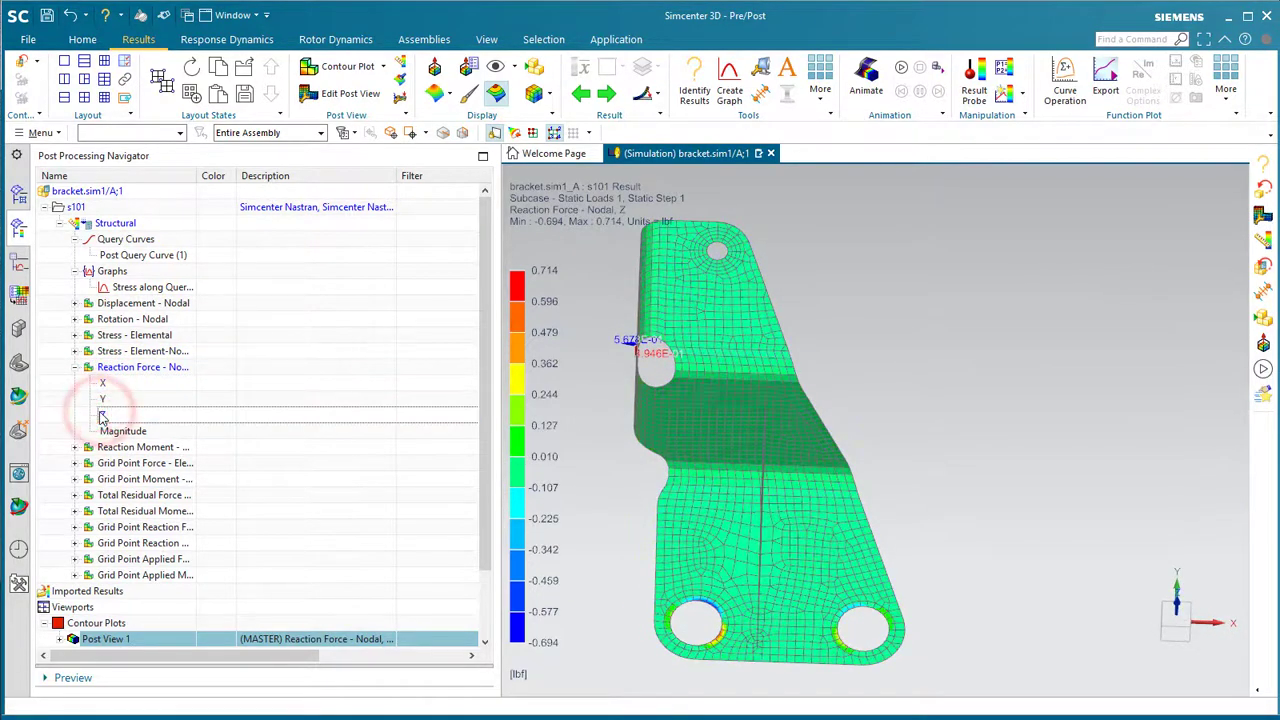
- Query both bolt-hole feature edges (52 nodes, sum -1.000) and export the values to a spreadsheet
{"action": "left_click", "coordinate": [694, 86]}
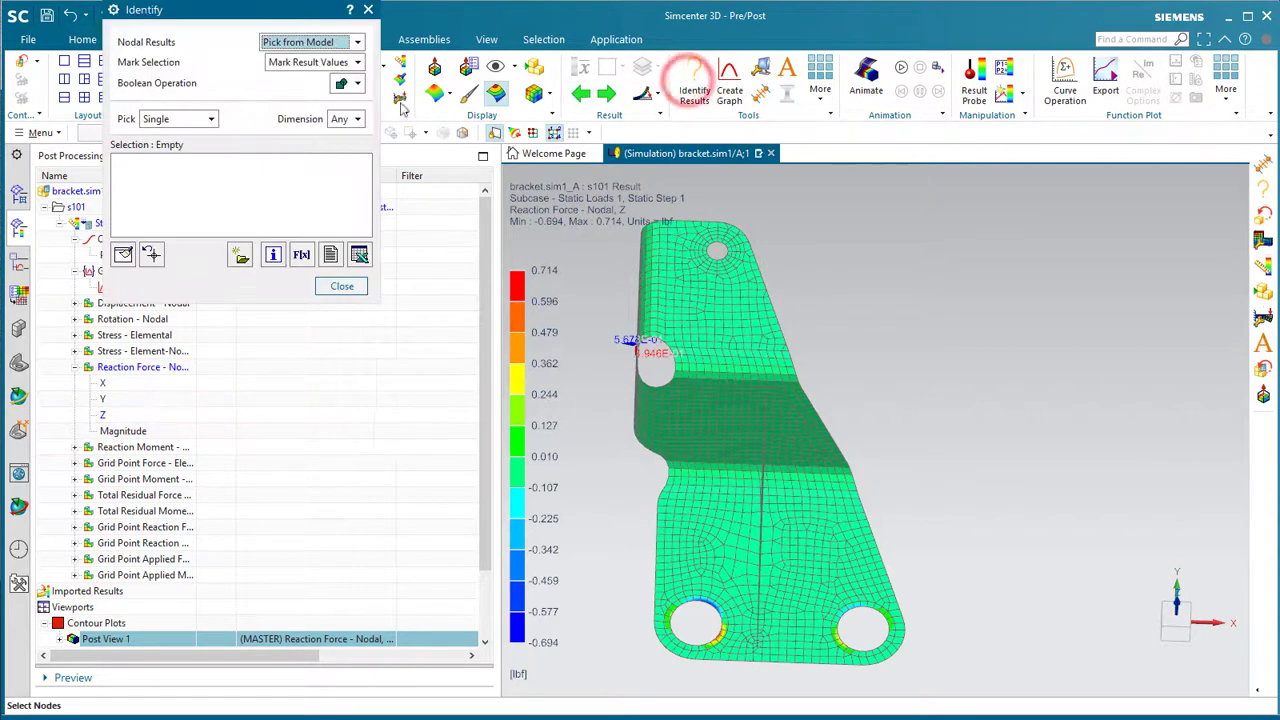
{"action": "left_click", "coordinate": [199, 119]}
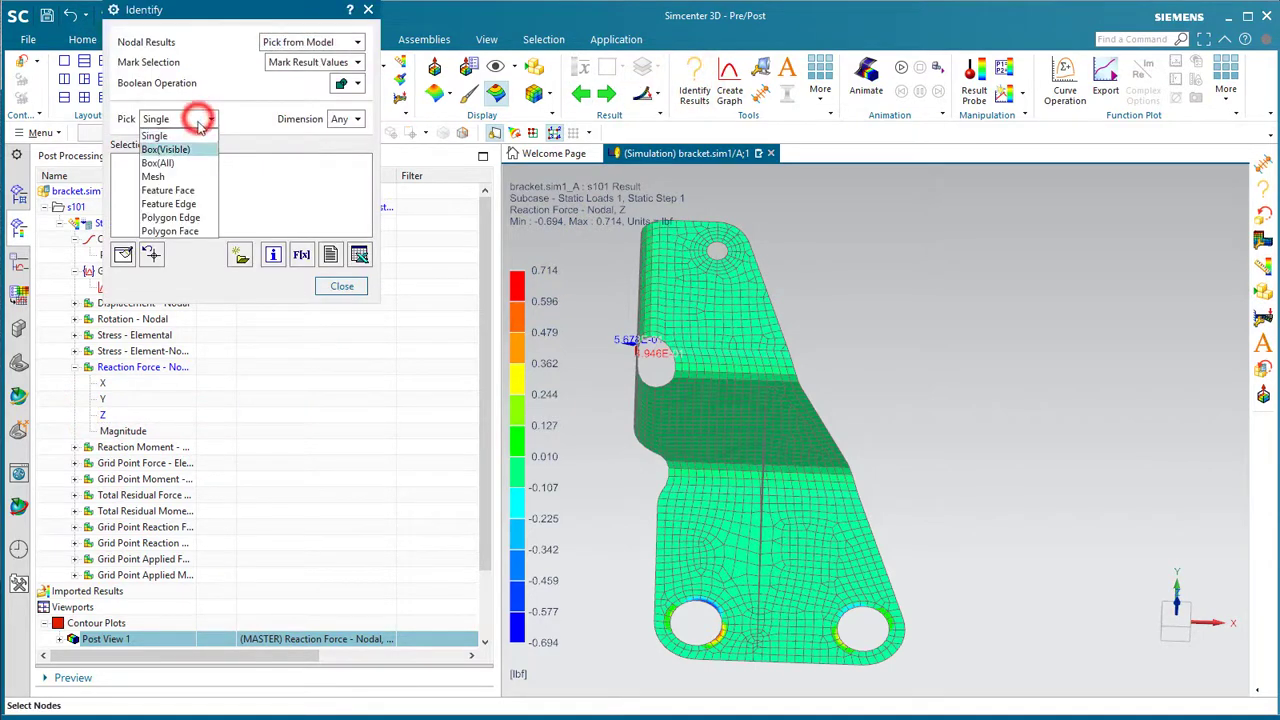
{"action": "left_click", "coordinate": [190, 204]}
{"action": "left_click", "coordinate": [705, 604]}
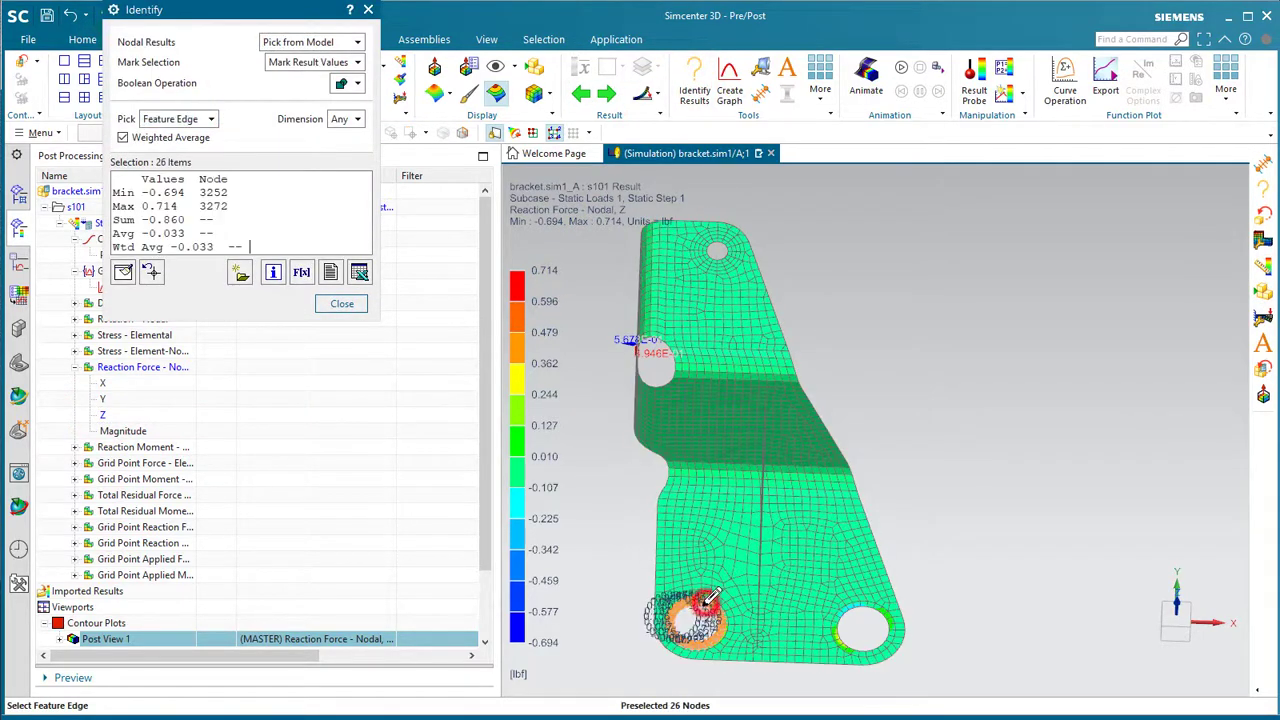
{"action": "left_click", "coordinate": [886, 622]}
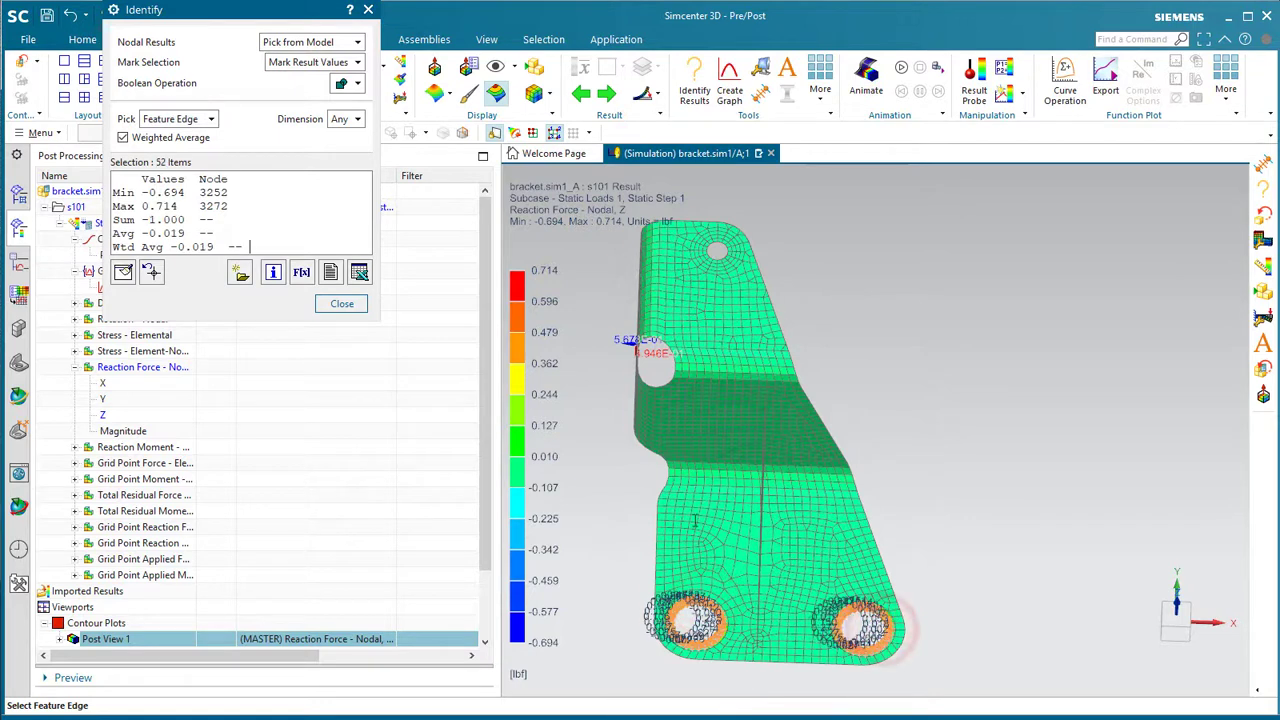
{"action": "left_click_drag", "start_coordinate": [184, 221], "coordinate": [141, 226]}
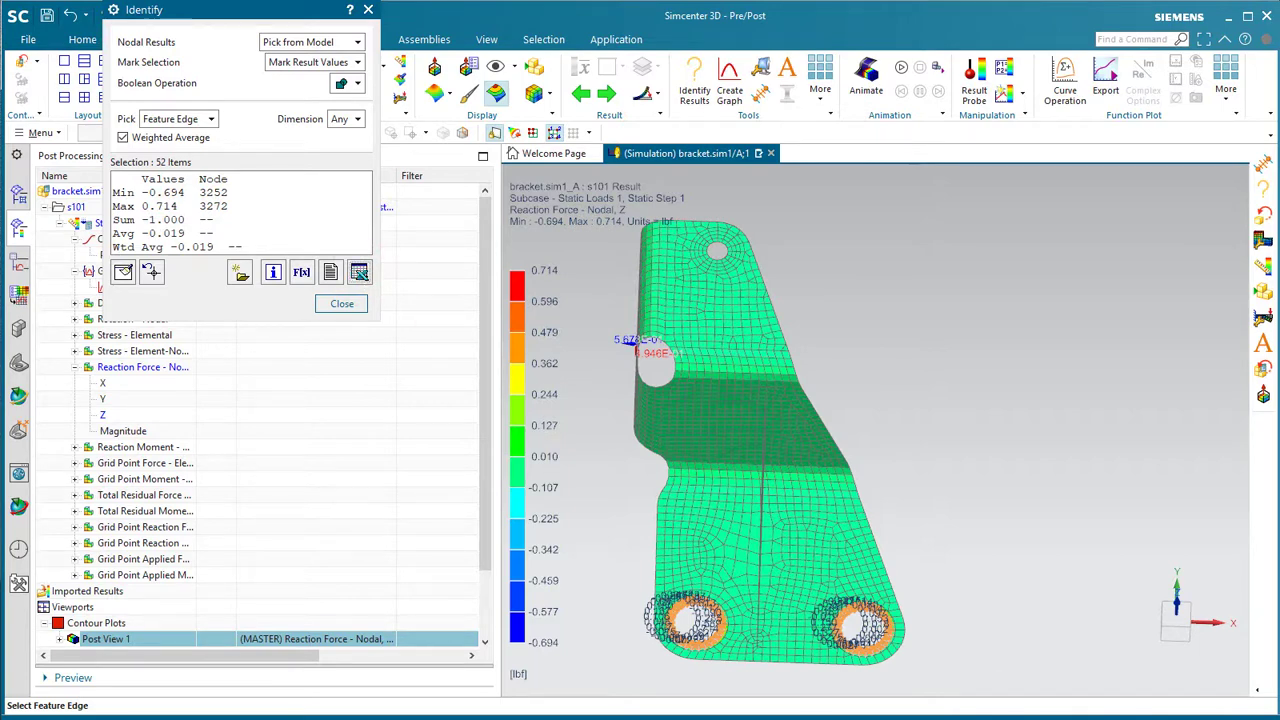
{"action": "left_click", "coordinate": [585, 717]}
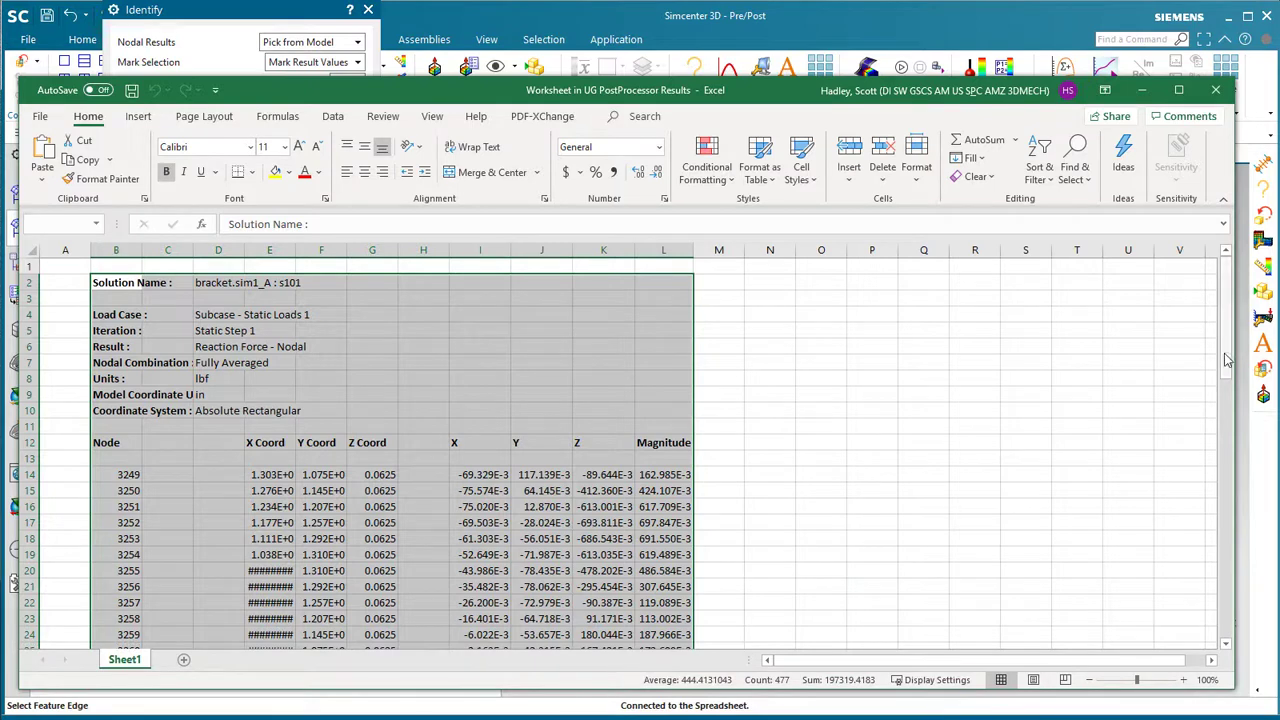
- Check the Column Sum row's Z reaction force total in the worksheet
{"action": "left_click", "coordinate": [590, 392]}
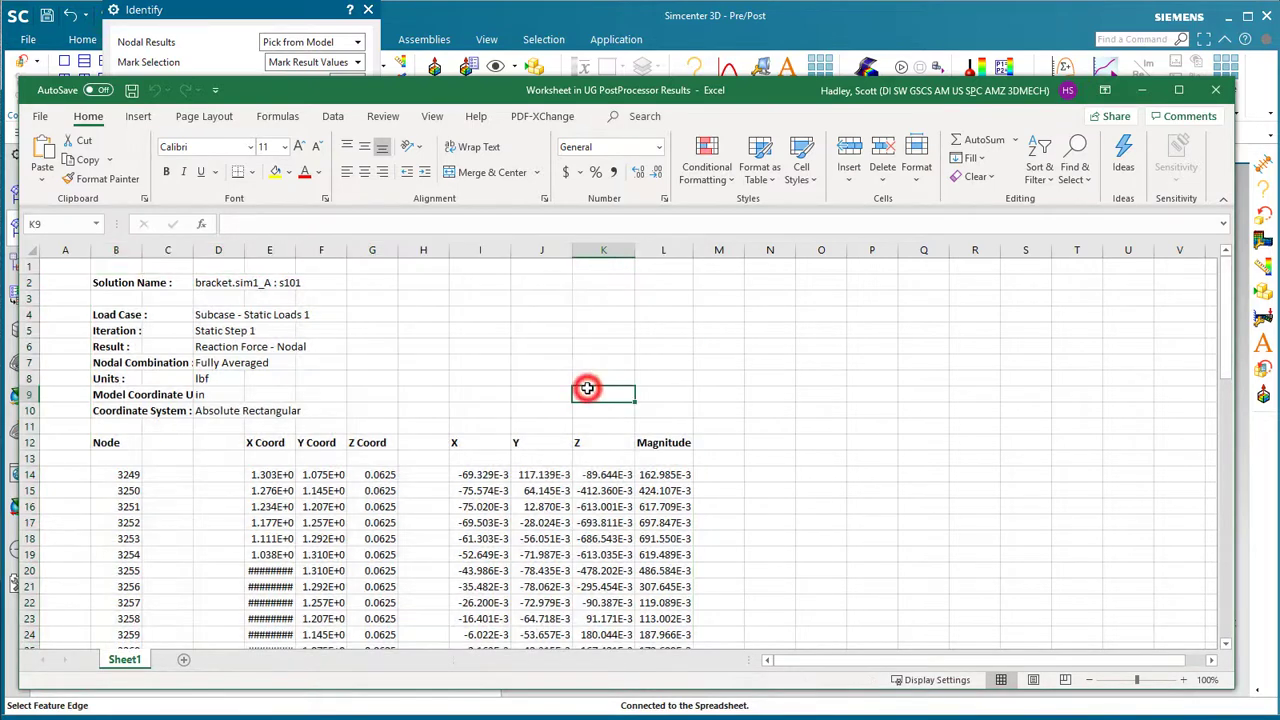
{"action": "left_click_drag", "start_coordinate": [1230, 340], "coordinate": [1218, 655]}
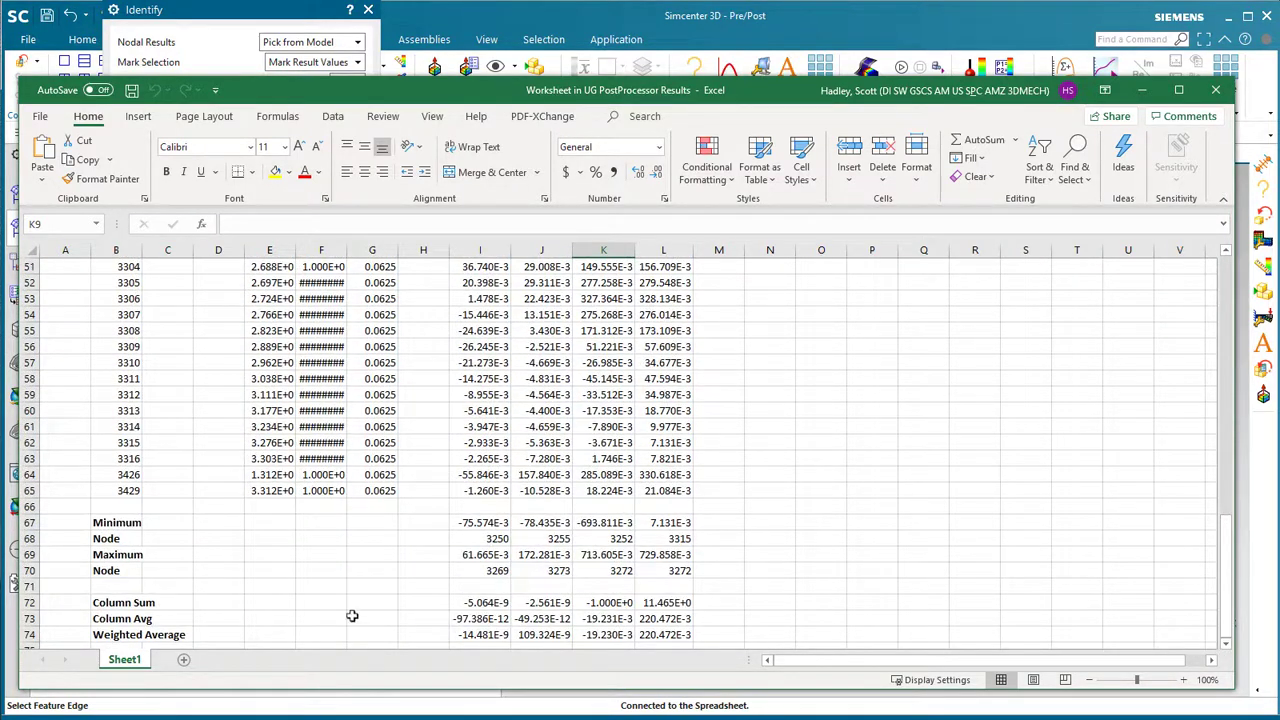
{"action": "left_click", "coordinate": [30, 602]}
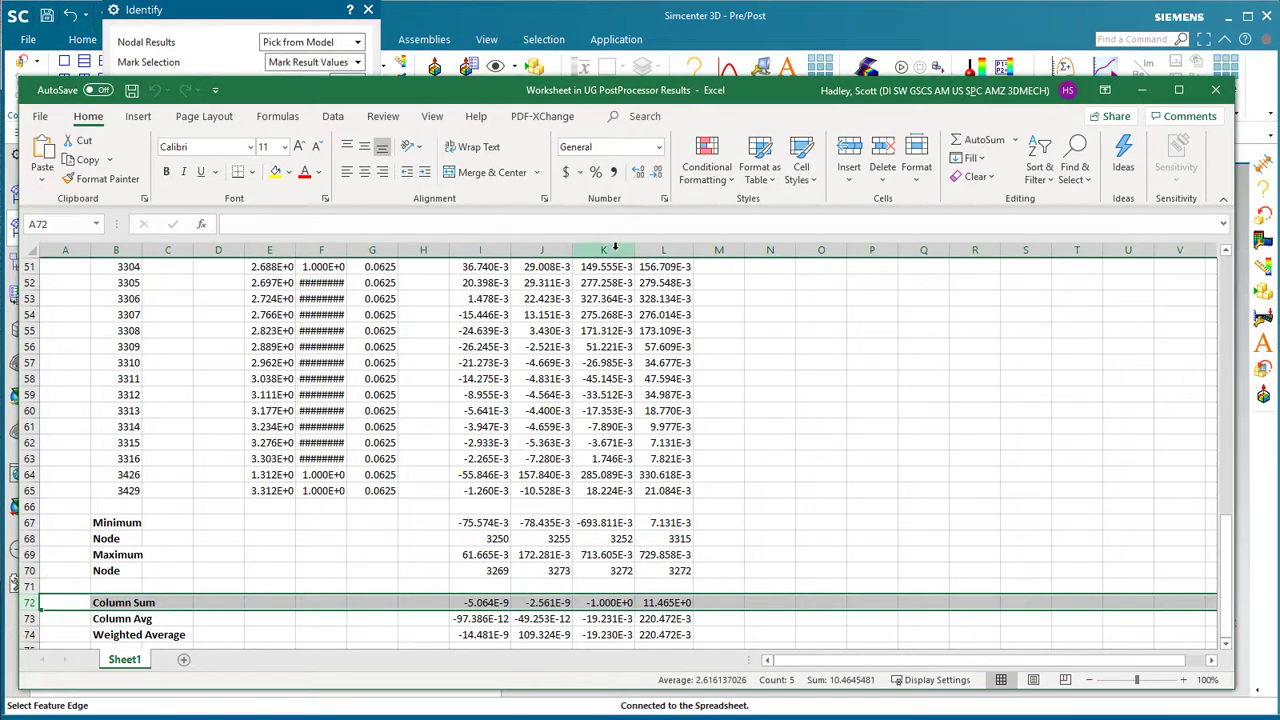
{"action": "left_click", "coordinate": [600, 602]}
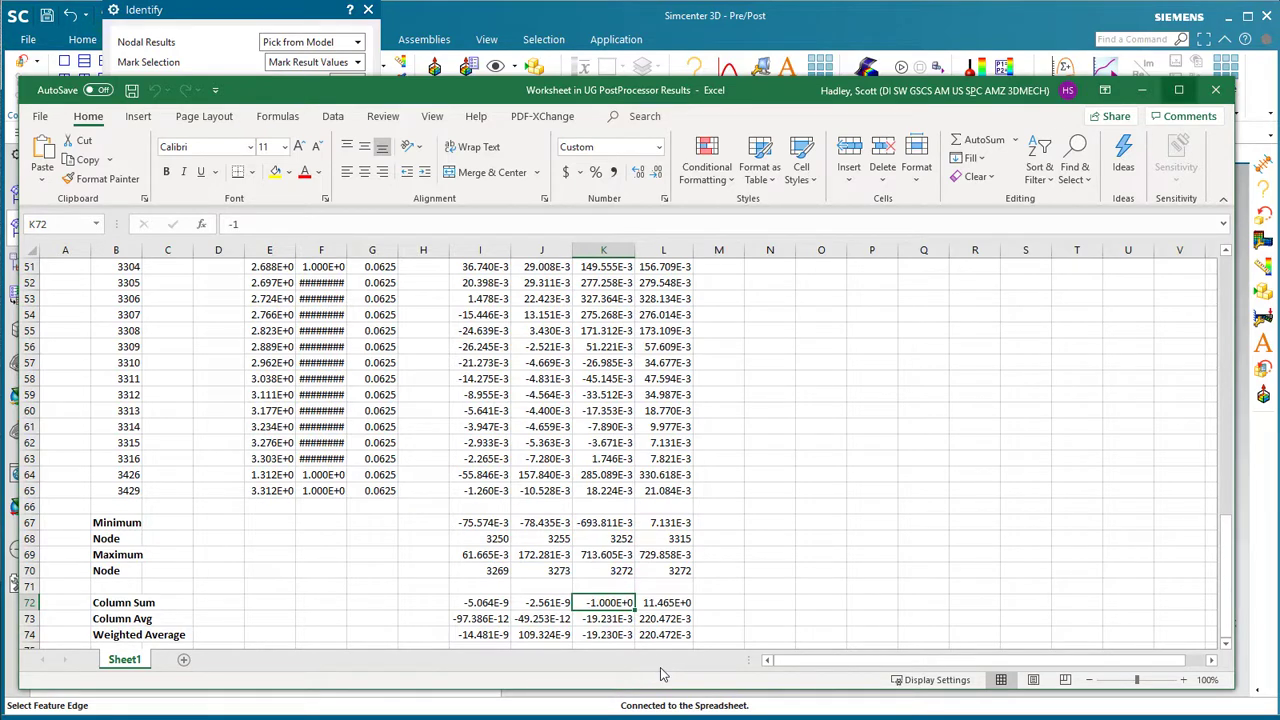
- Autofit all worksheet column widths, then close Excel
{"action": "left_click", "coordinate": [33, 250]}
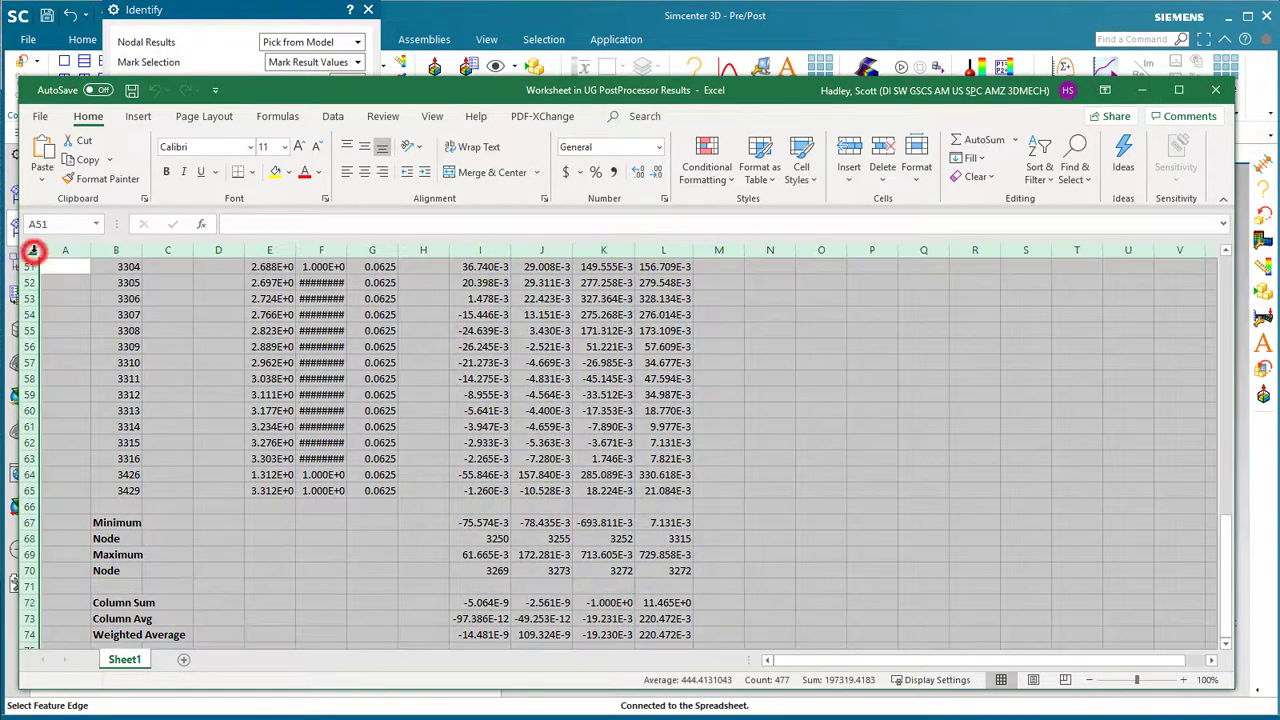
{"action": "double_click", "coordinate": [90, 250]}
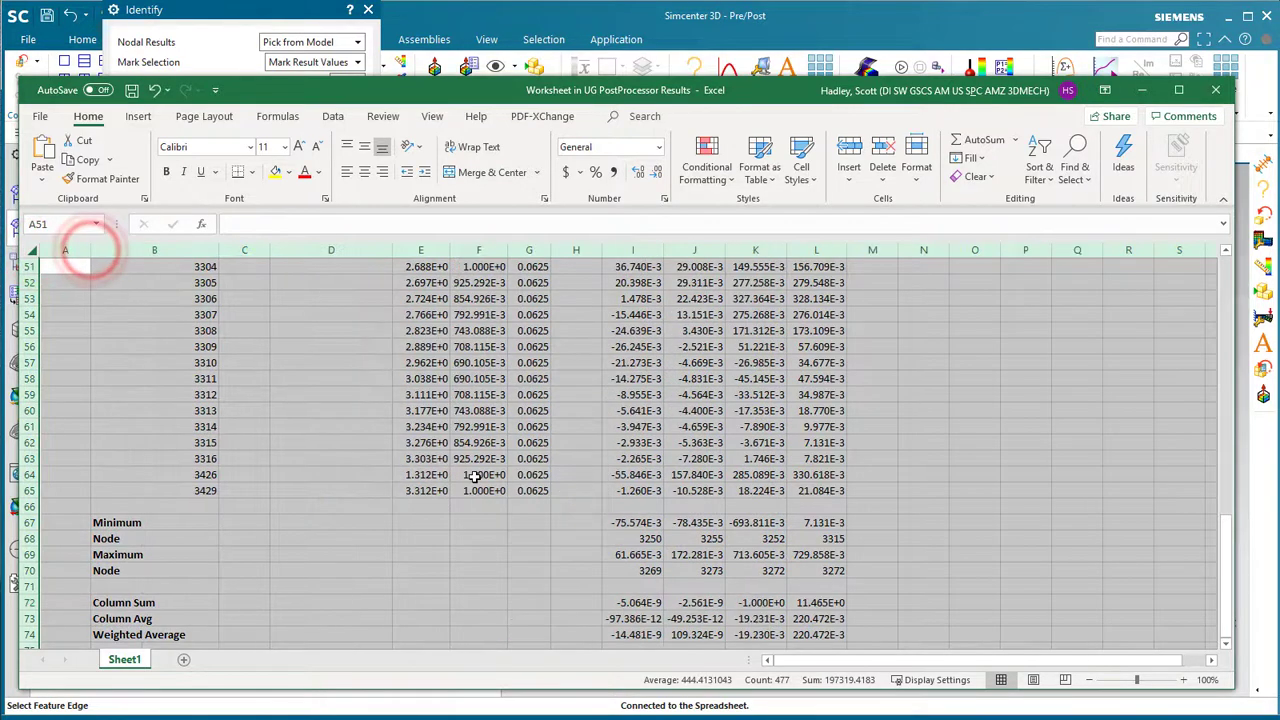
{"action": "scroll", "coordinate": [476, 476], "scroll_direction": "up", "scroll_amount": 16}
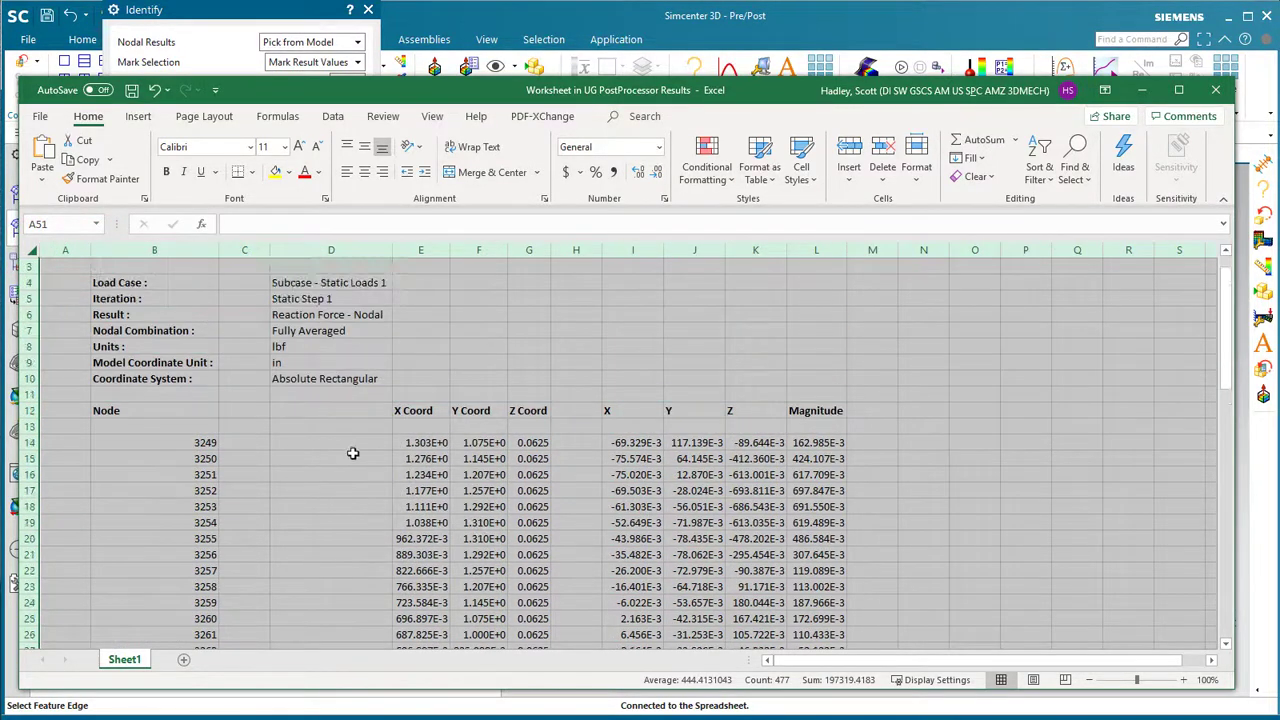
{"action": "left_click", "coordinate": [353, 453]}
{"action": "left_click", "coordinate": [1217, 90]}
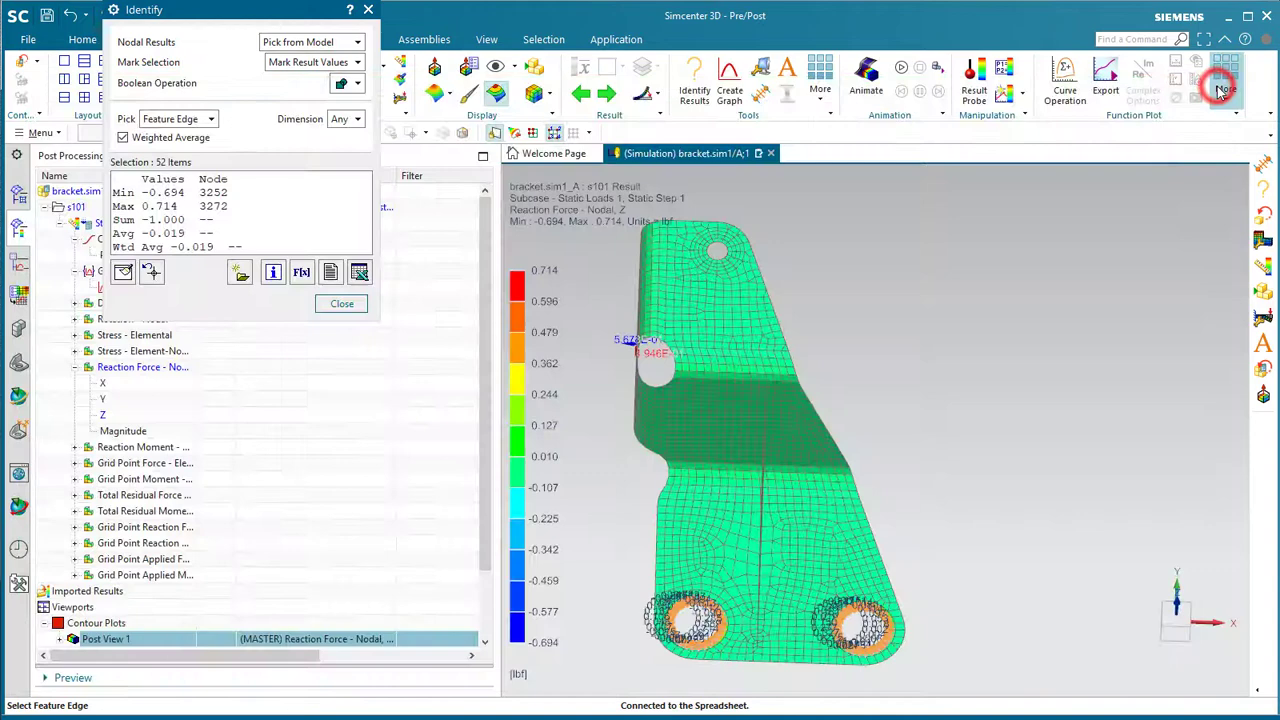
- Close the result query, return to the simulation, Save All modified parts, and switch to the TC 12.3 Aw 4.3 Base VM
{"action": "left_click", "coordinate": [328, 304]}
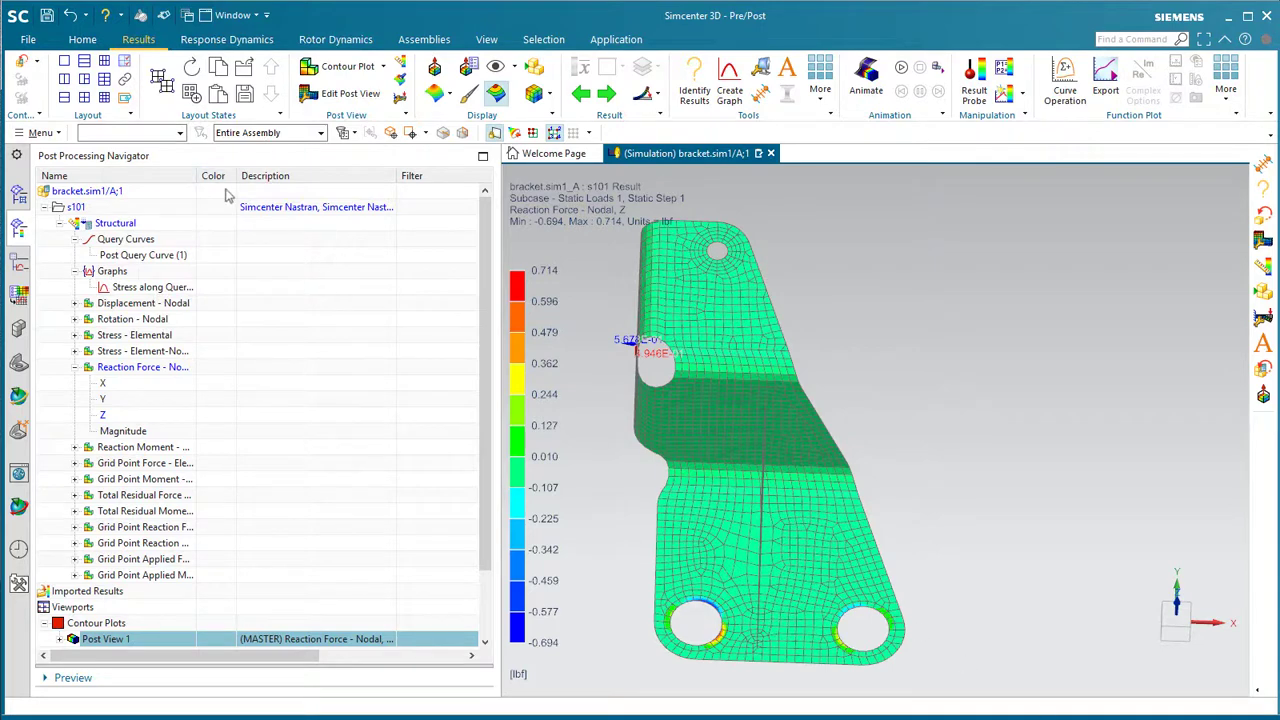
{"action": "left_click", "coordinate": [22, 62]}
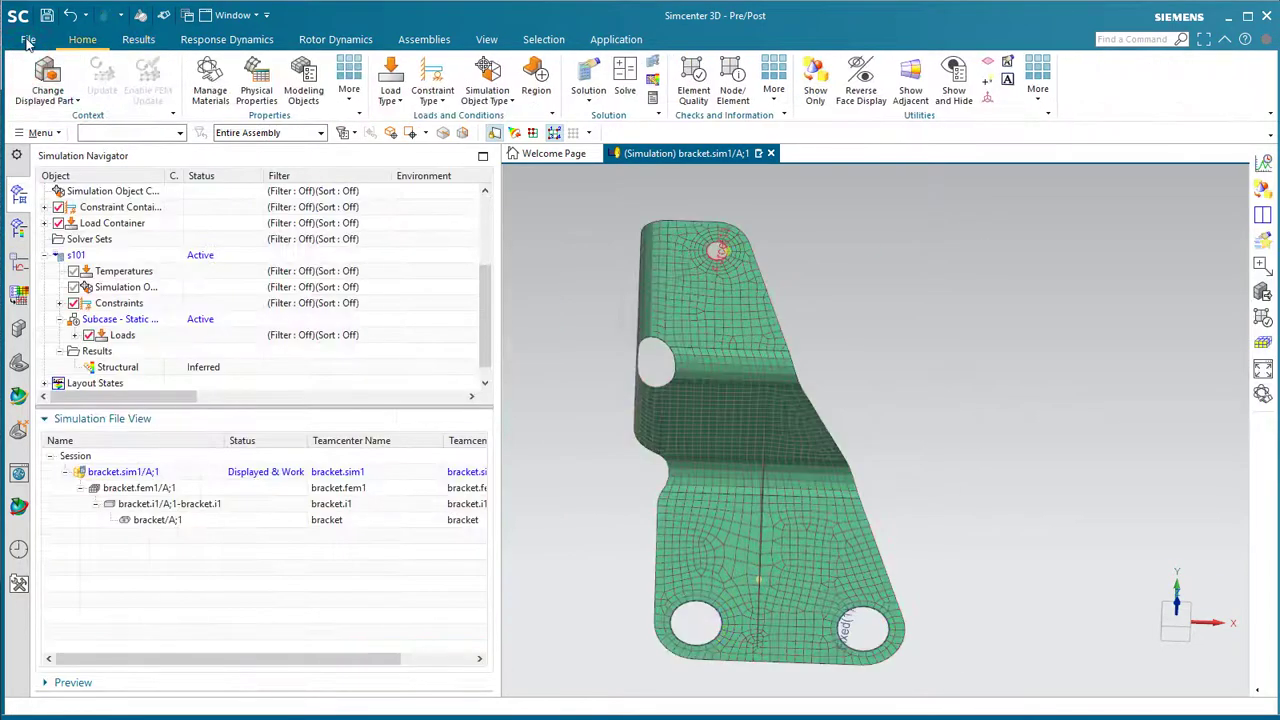
{"action": "left_click", "coordinate": [28, 42]}
{"action": "left_click", "coordinate": [77, 183]}
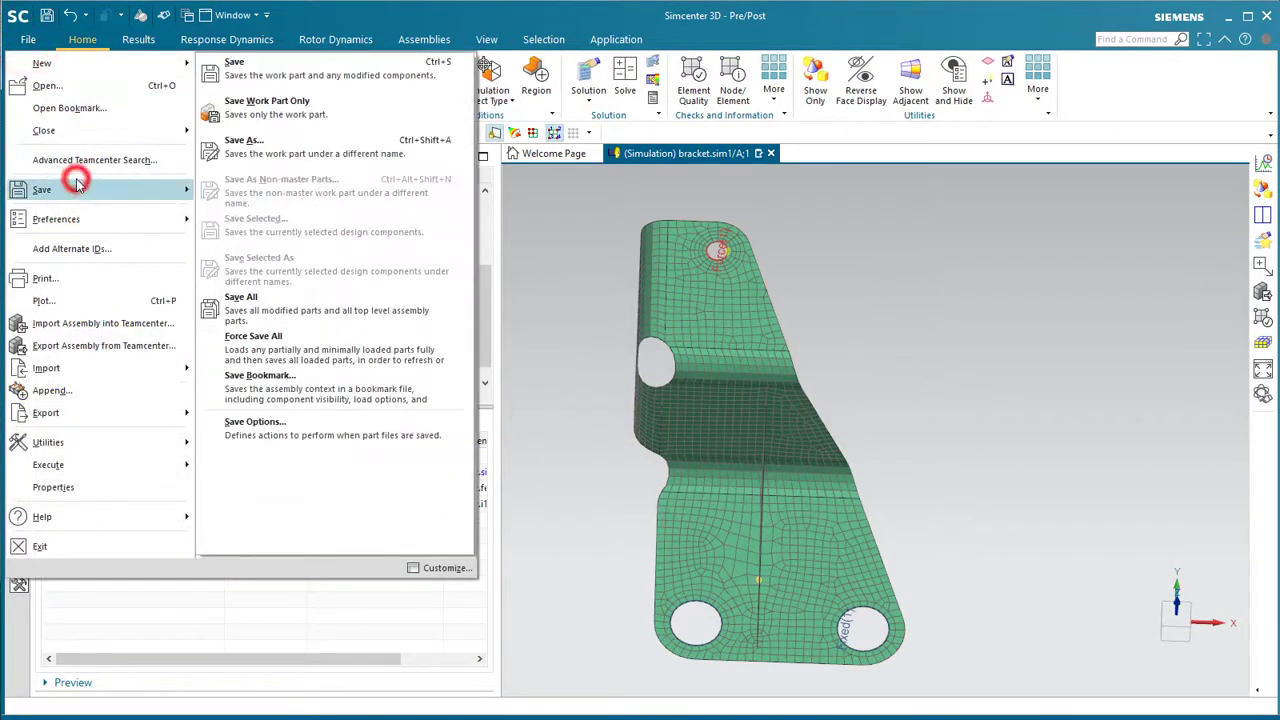
{"action": "left_click", "coordinate": [248, 311]}
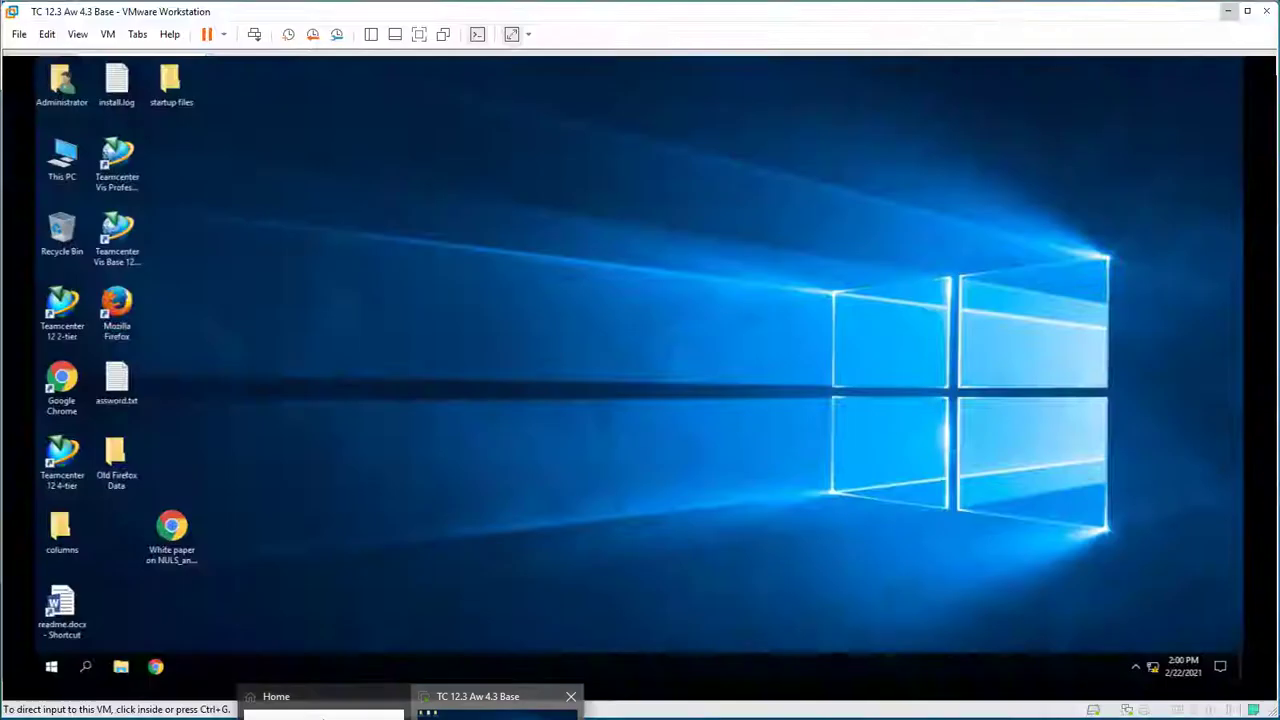
{"action": "left_click", "coordinate": [510, 700]}
- Launch the Teamcenter 12 4-tier client in the VM and log in with the user's credentials
{"action": "left_click", "coordinate": [567, 388]}
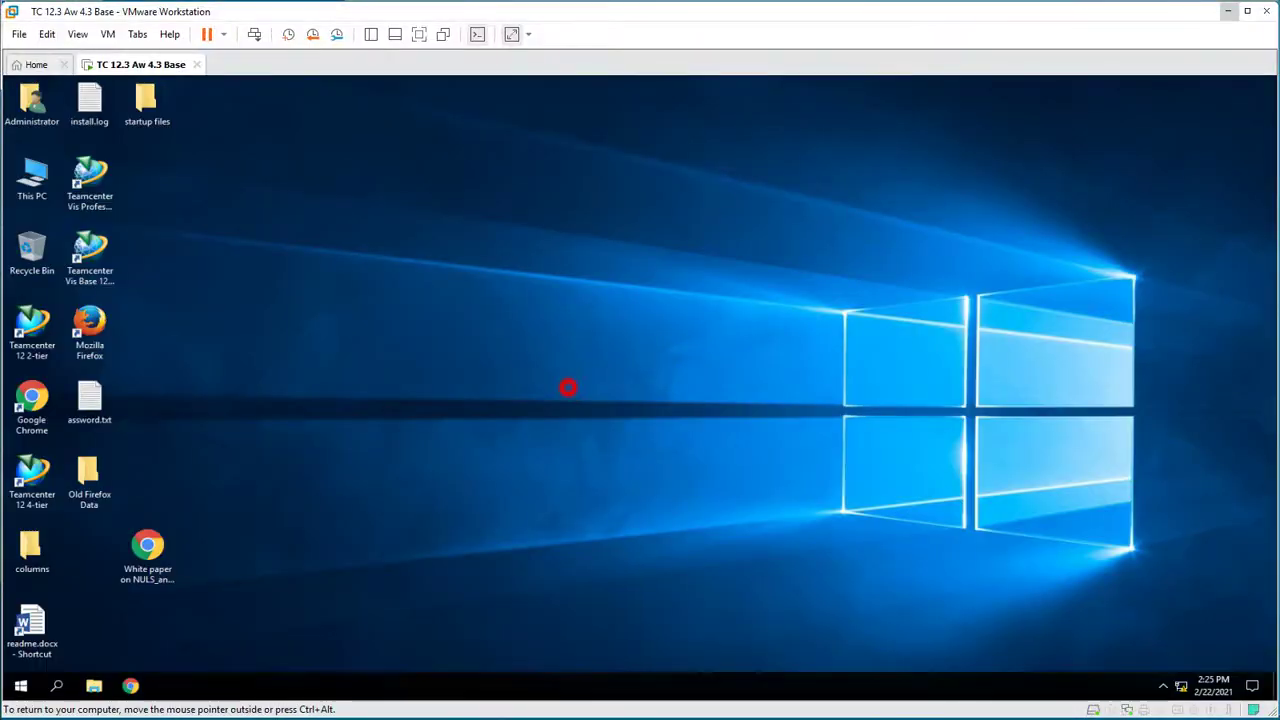
{"action": "double_click", "coordinate": [38, 485]}
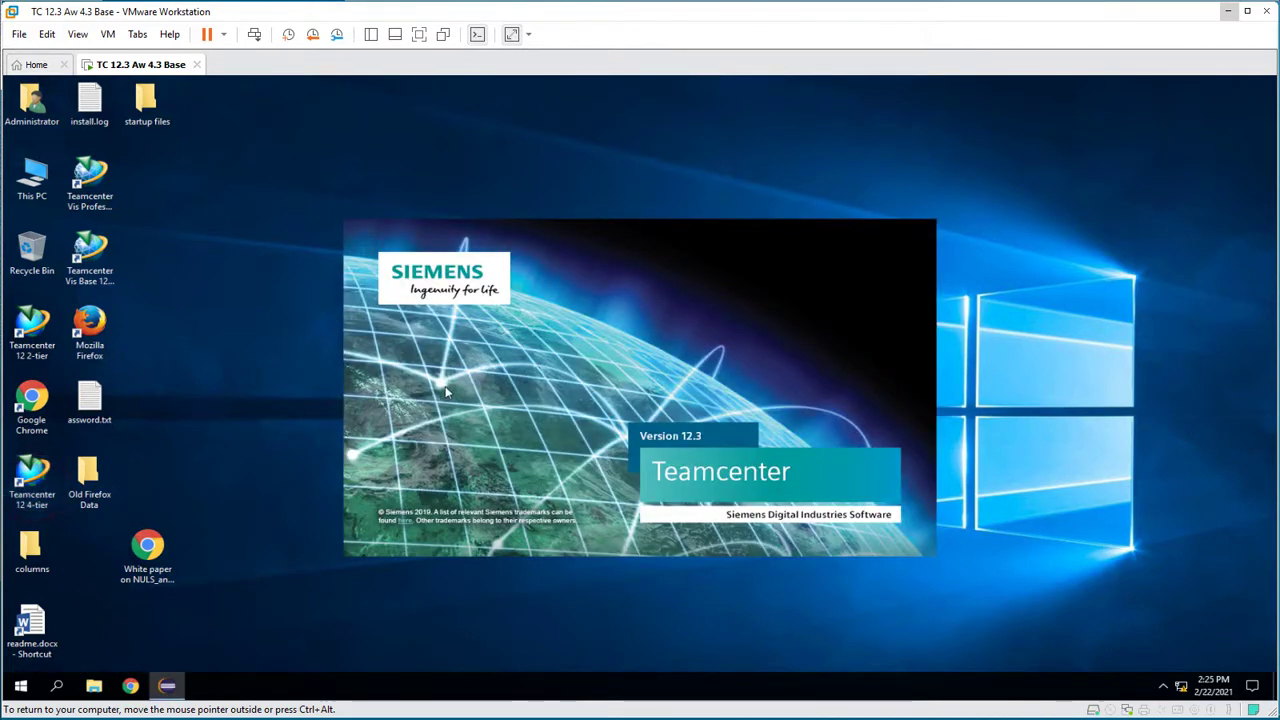
{"action": "type", "text": "ed"}
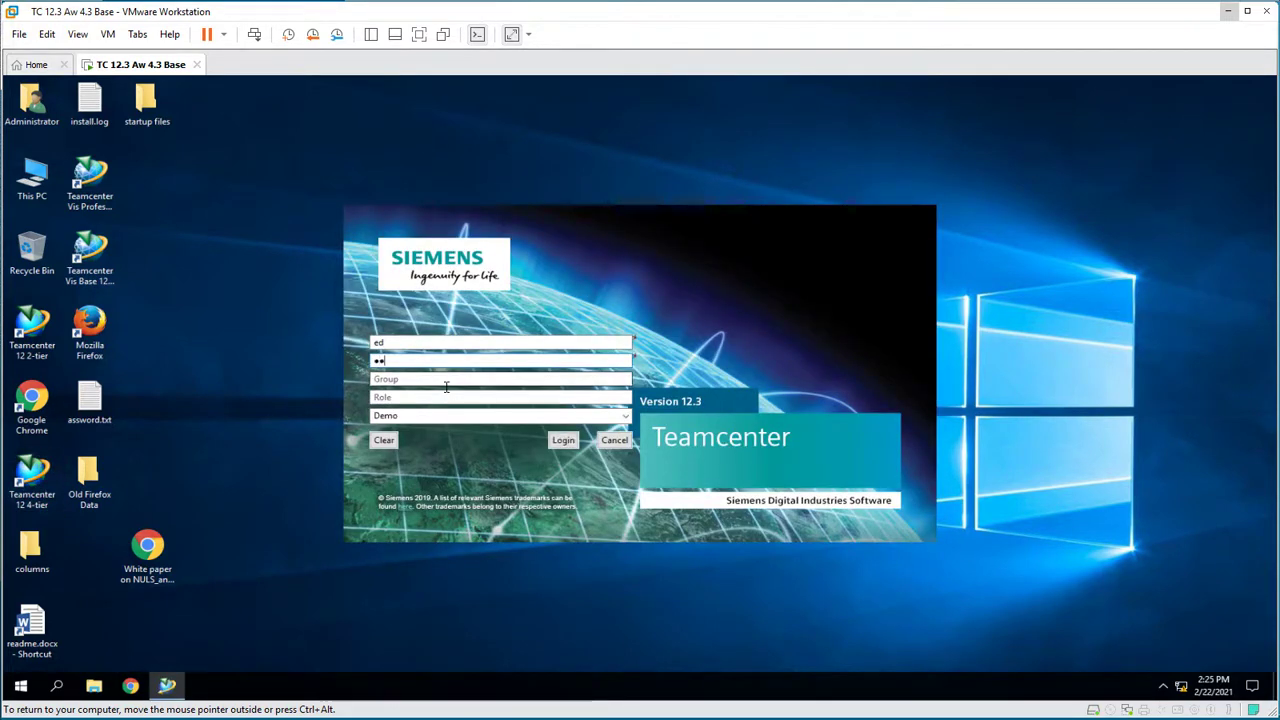
{"action": "left_click", "coordinate": [563, 442]}
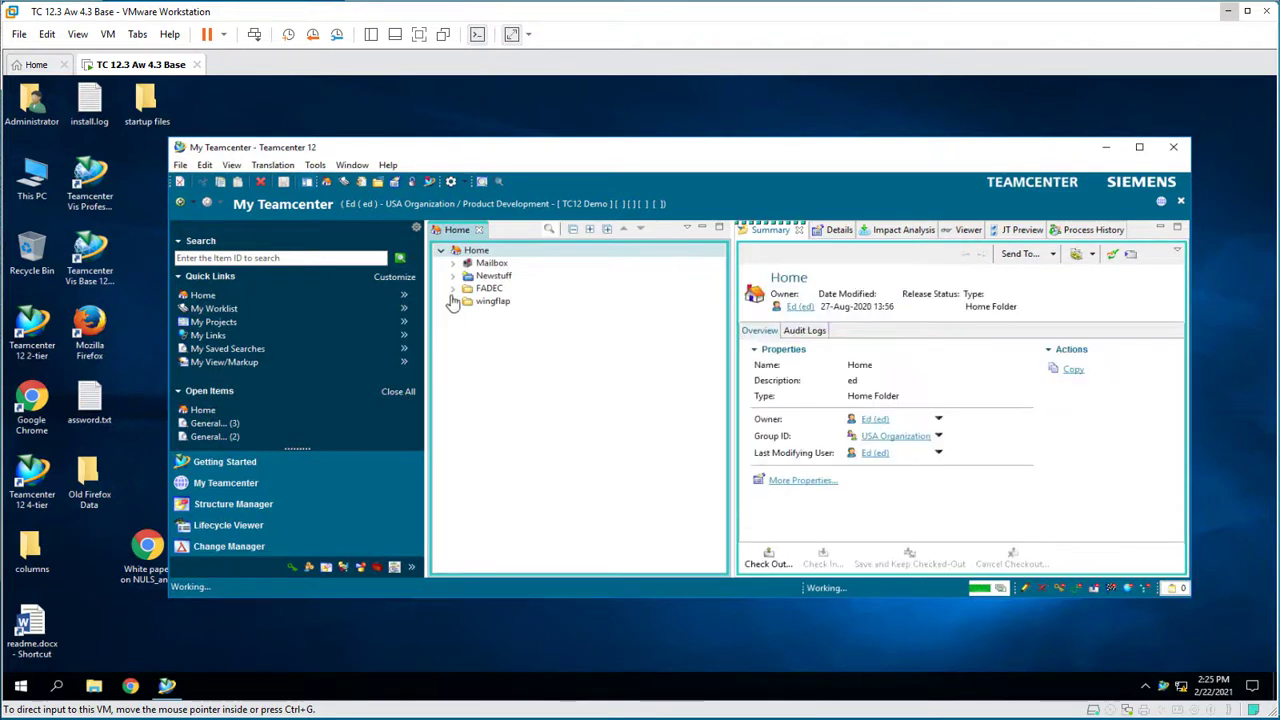
- Expand FADEC in the Home tree, select bracket, and launch it in NX
{"action": "left_click", "coordinate": [454, 289]}
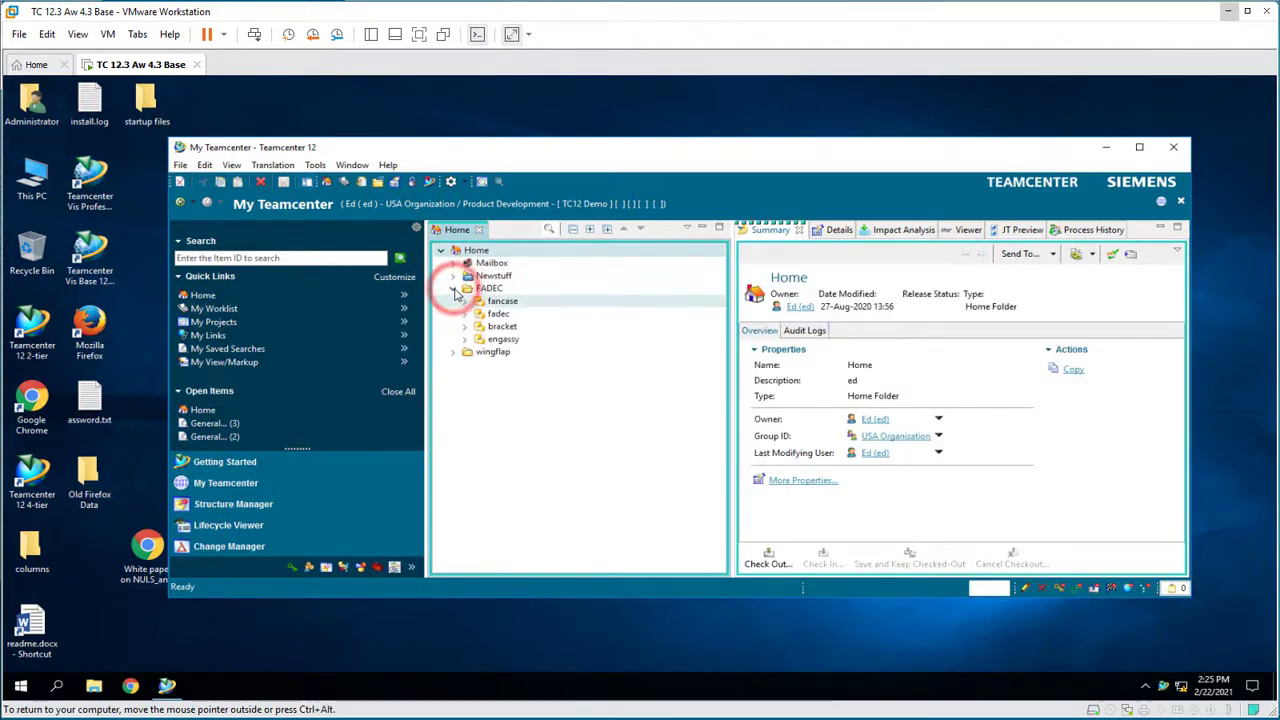
{"action": "left_click", "coordinate": [502, 326]}
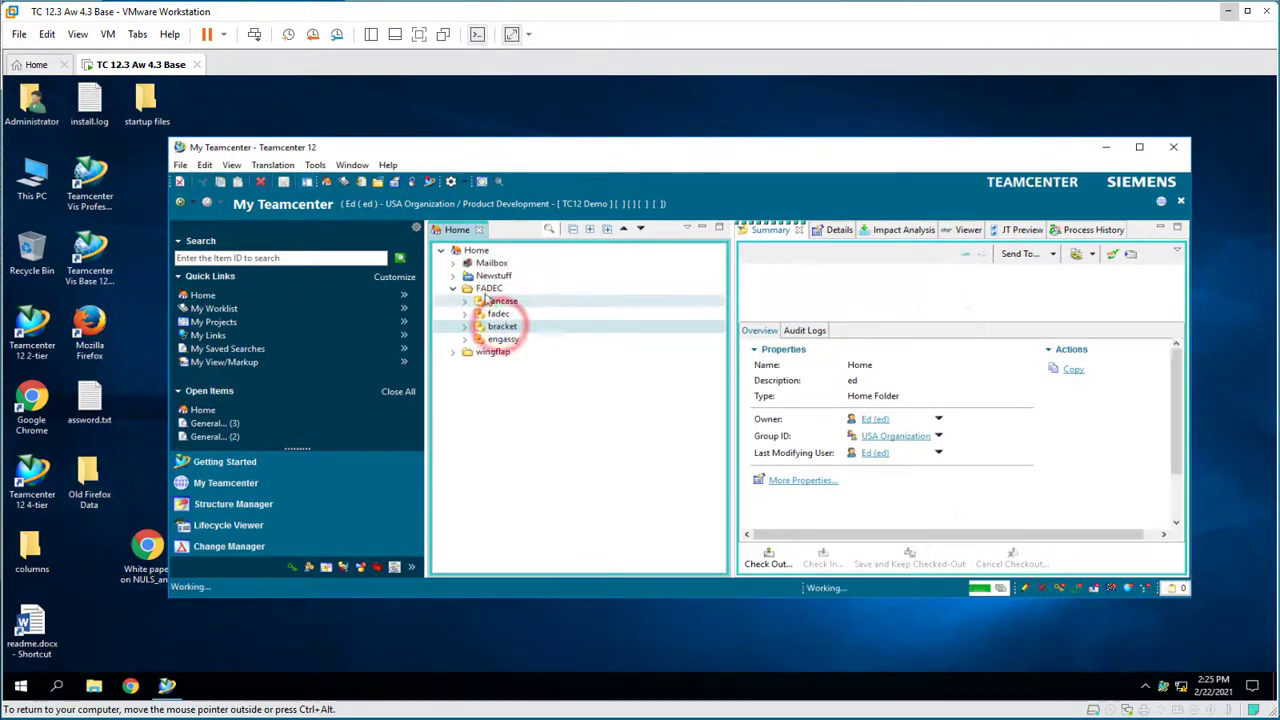
{"action": "left_click", "coordinate": [432, 183]}
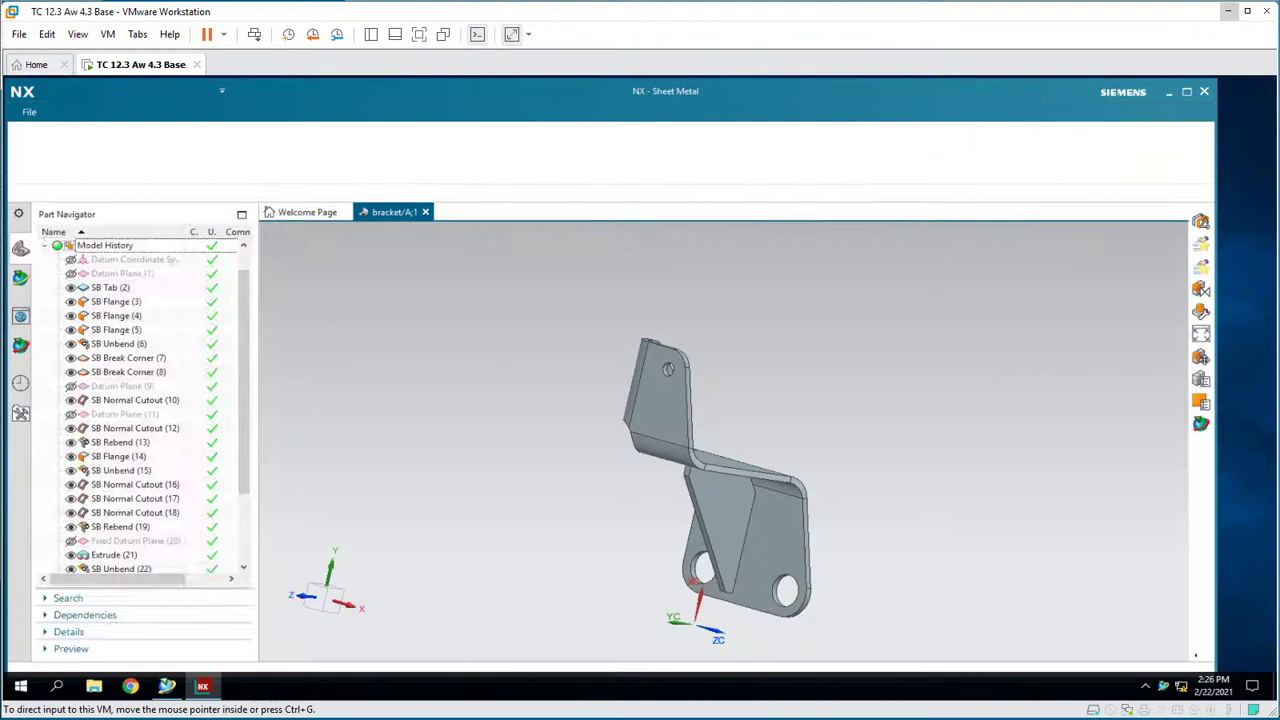
- Maximize NX and switch from Sheet Metal to the Modeling application
{"action": "left_click", "coordinate": [1187, 92]}
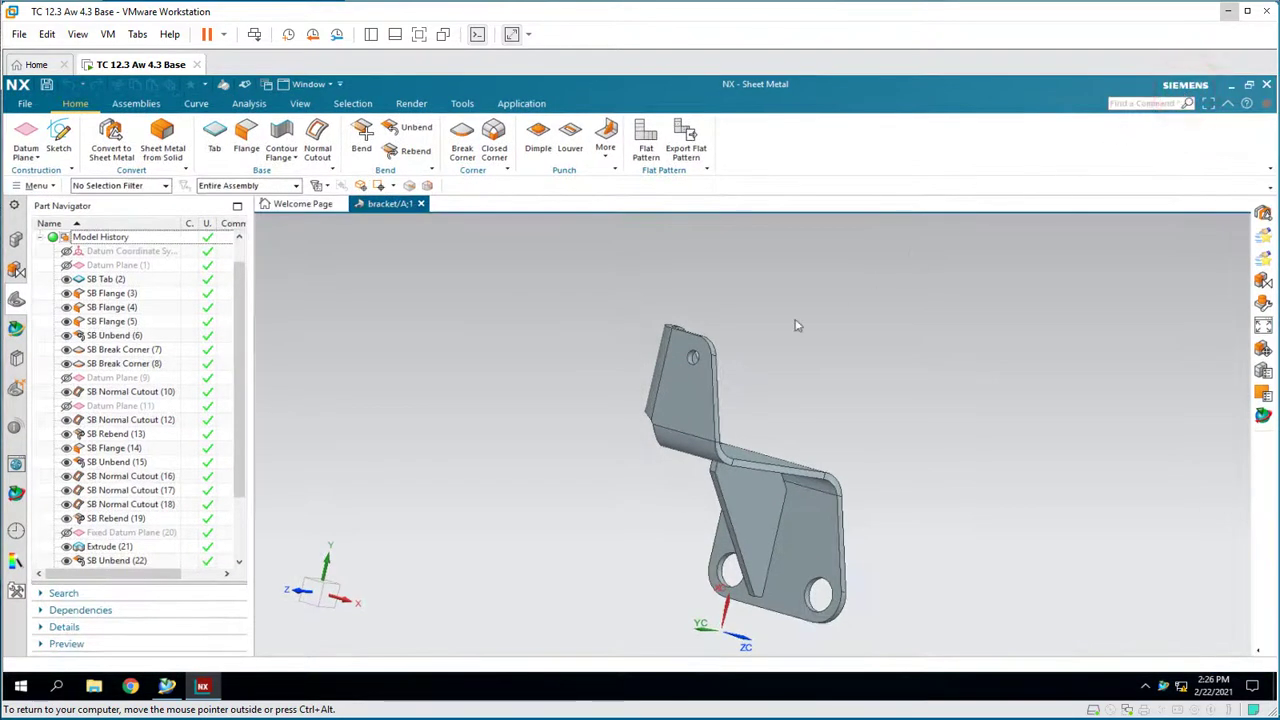
{"action": "middle_click_drag", "start_coordinate": [559, 457], "coordinate": [559, 457]}
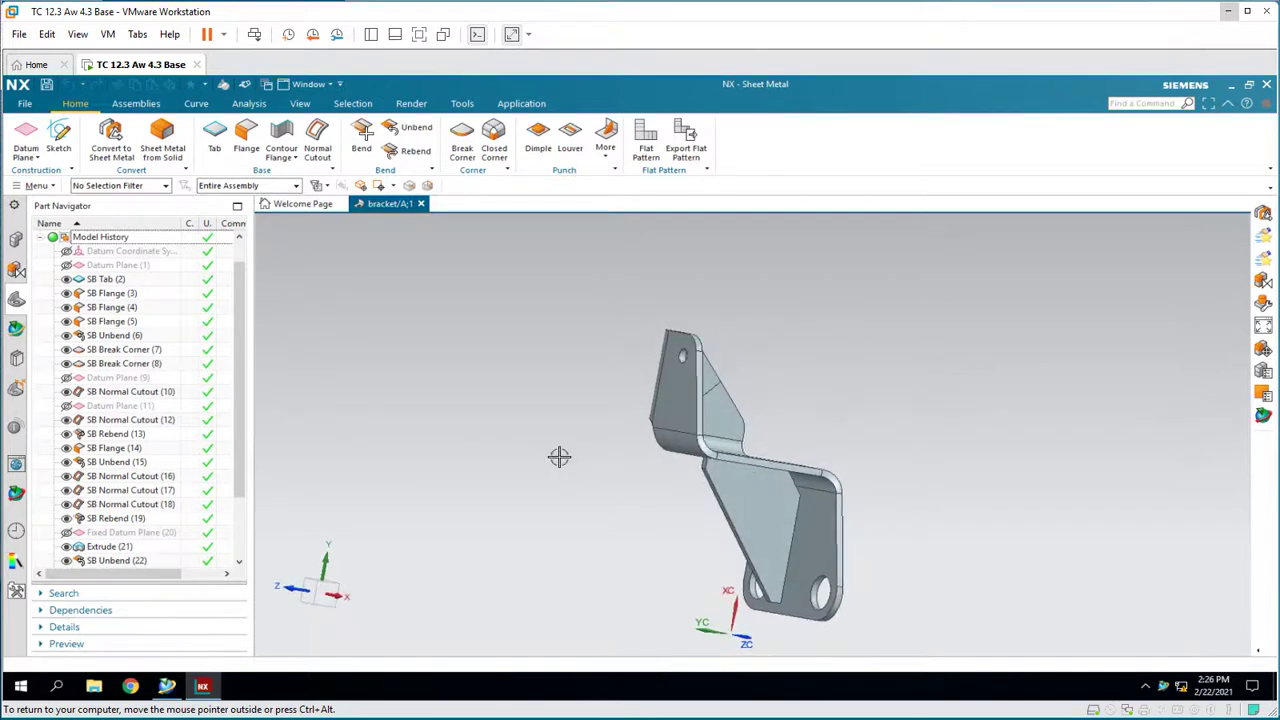
{"action": "left_click", "coordinate": [527, 104]}
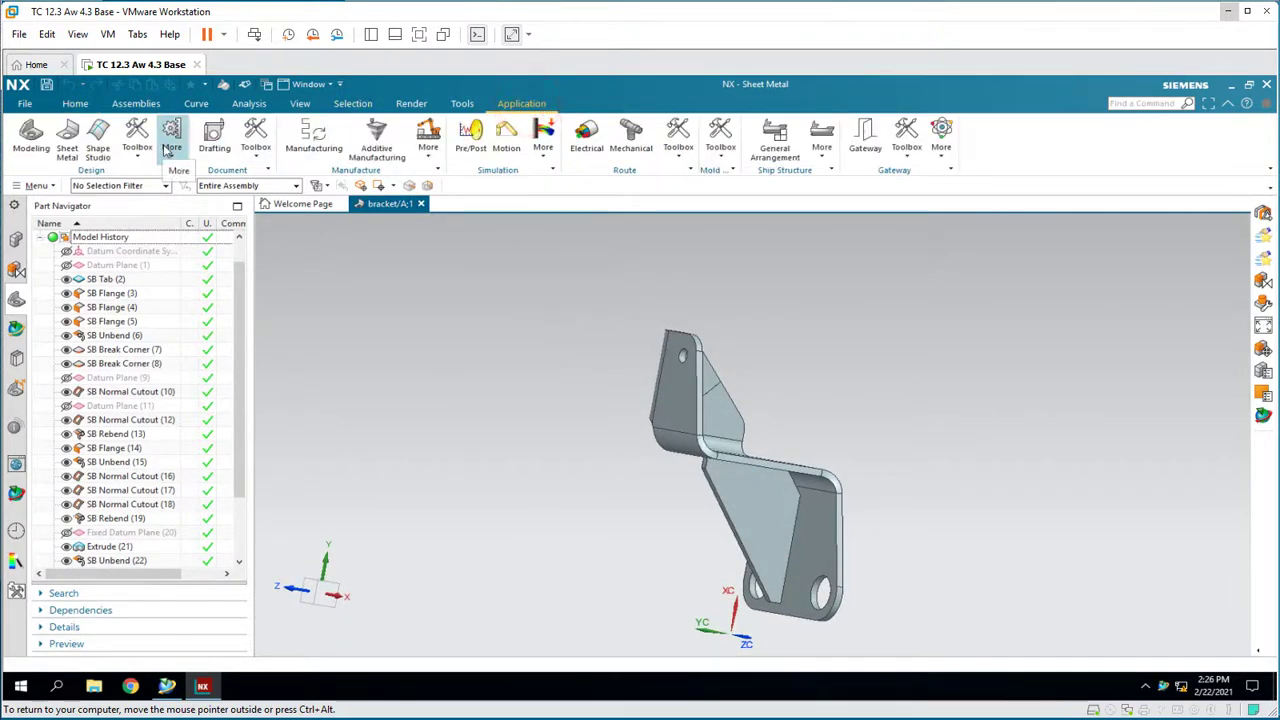
{"action": "left_click", "coordinate": [33, 138]}
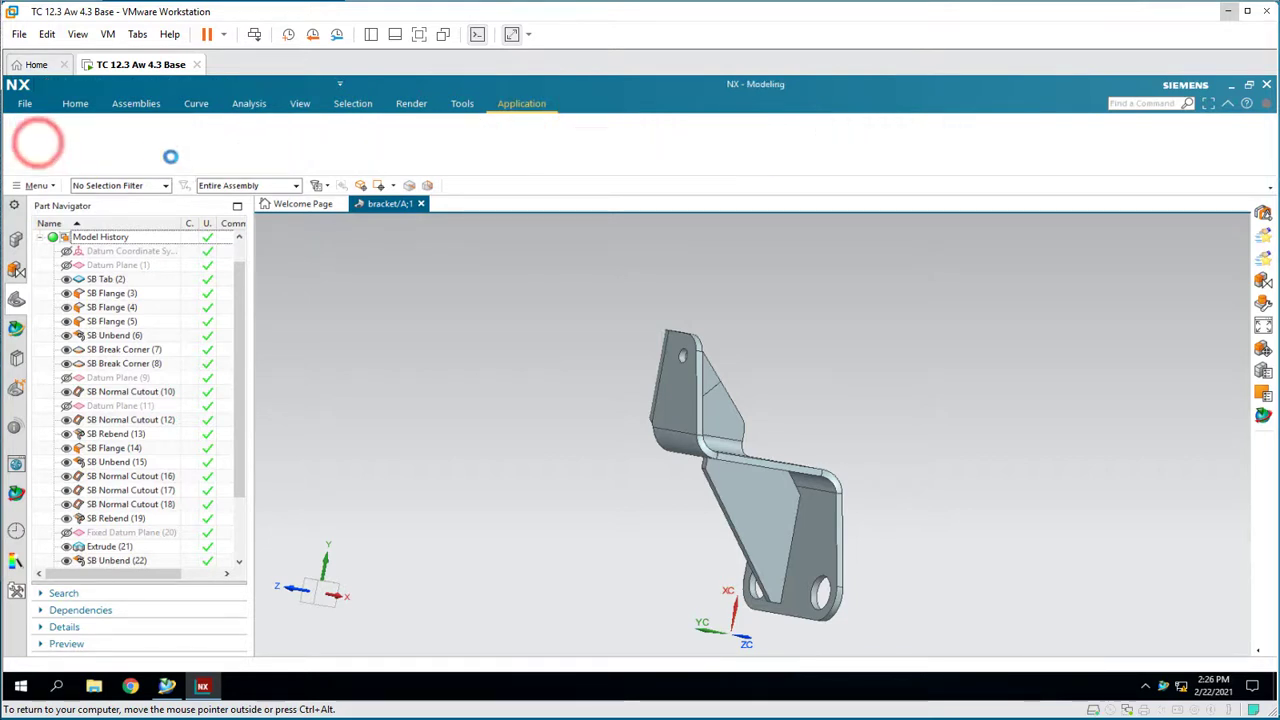
- Add a 0.75 in hole on the gusset face and save the bracket part
{"action": "left_click", "coordinate": [172, 134]}
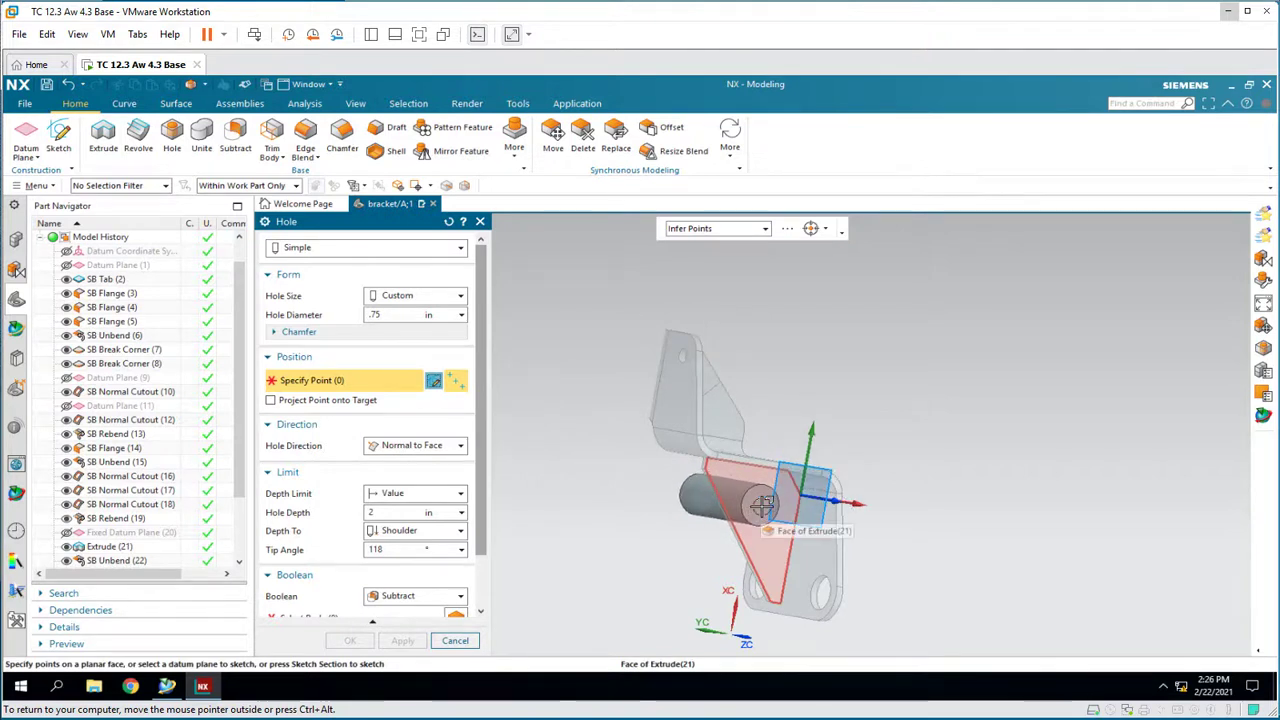
{"action": "left_click", "coordinate": [762, 505]}
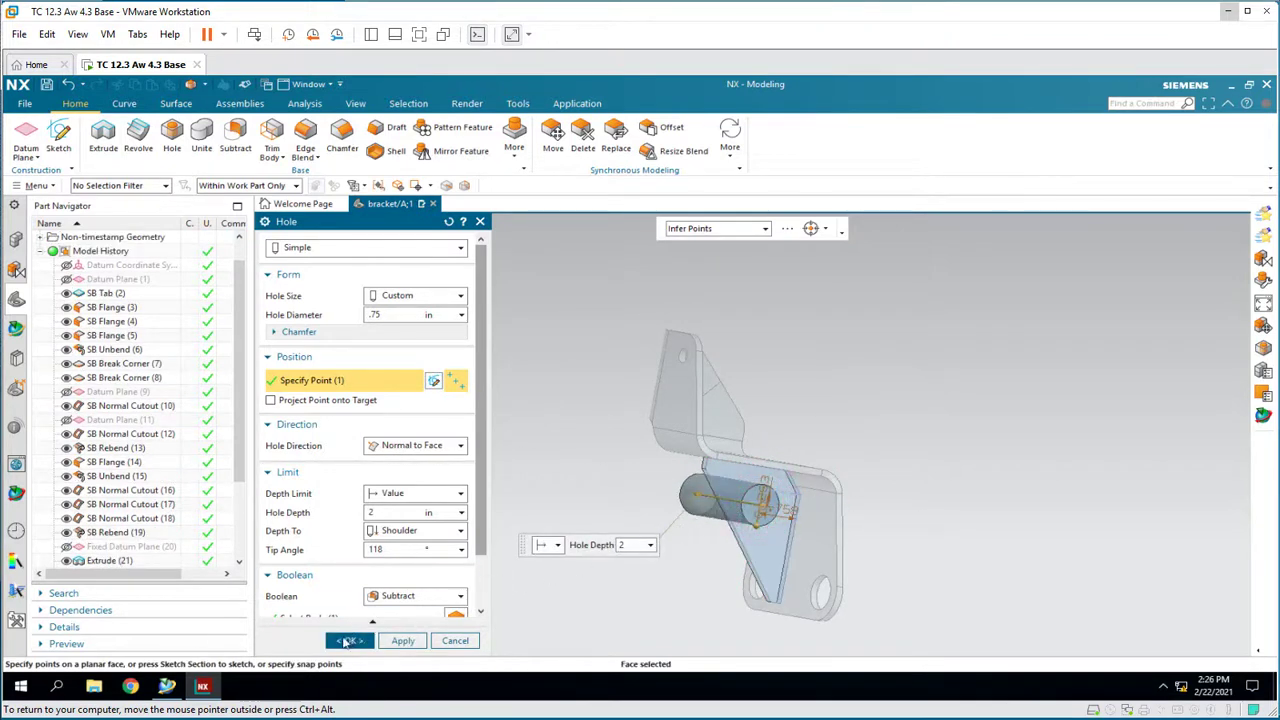
{"action": "left_click", "coordinate": [345, 641]}
{"action": "middle_click_drag", "start_coordinate": [340, 634], "coordinate": [571, 491]}
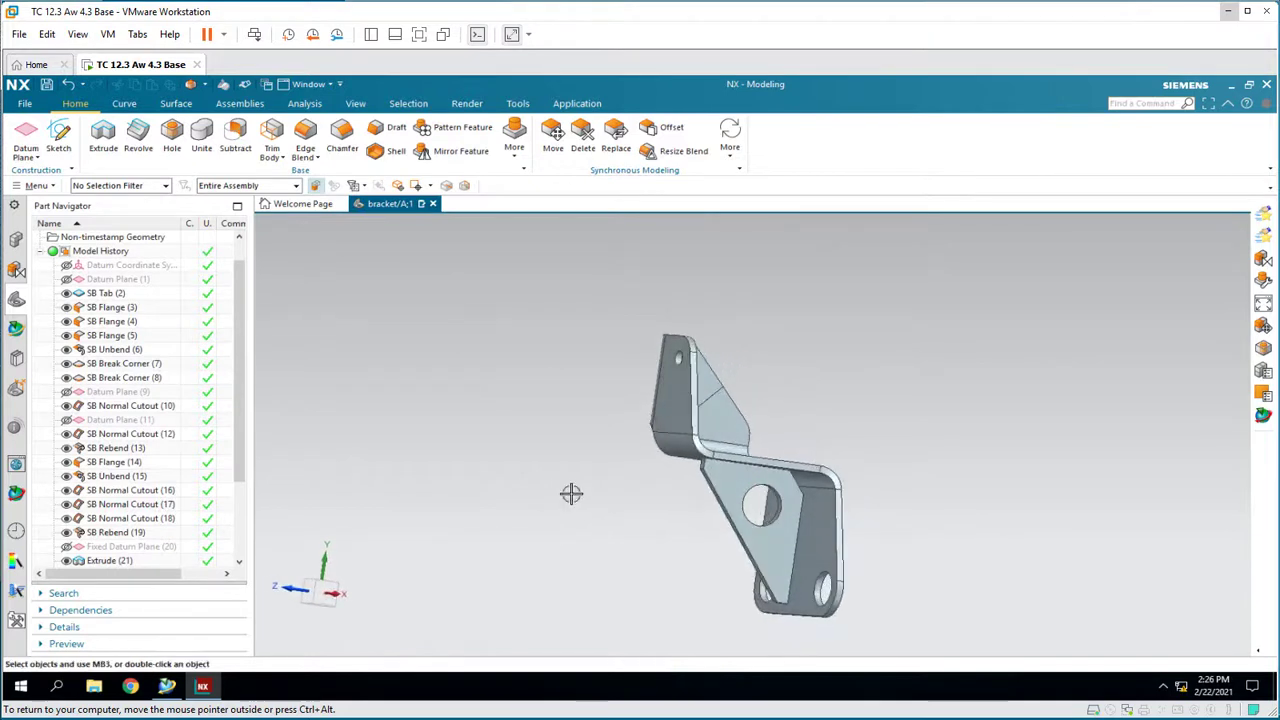
{"action": "left_click", "coordinate": [46, 85]}
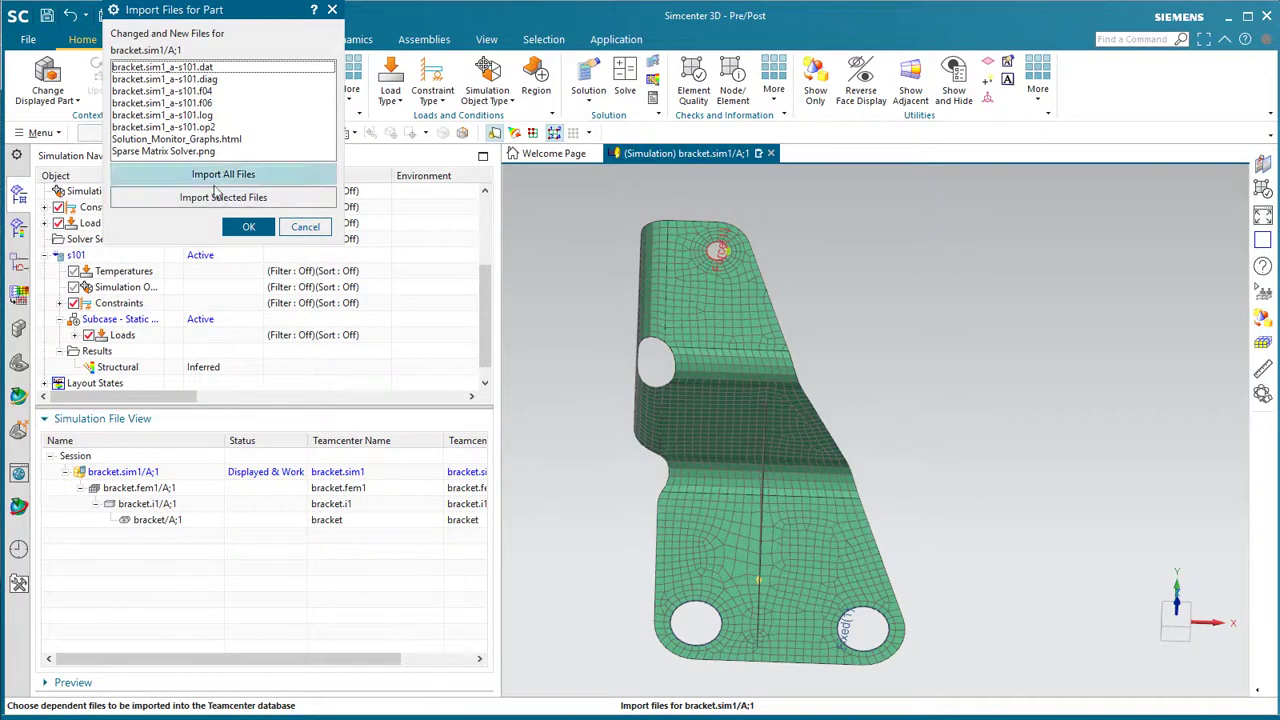
- Select bracket.sim1_a-s101.op2 in Import Files for Part and confirm the import
{"action": "left_click", "coordinate": [190, 128]}
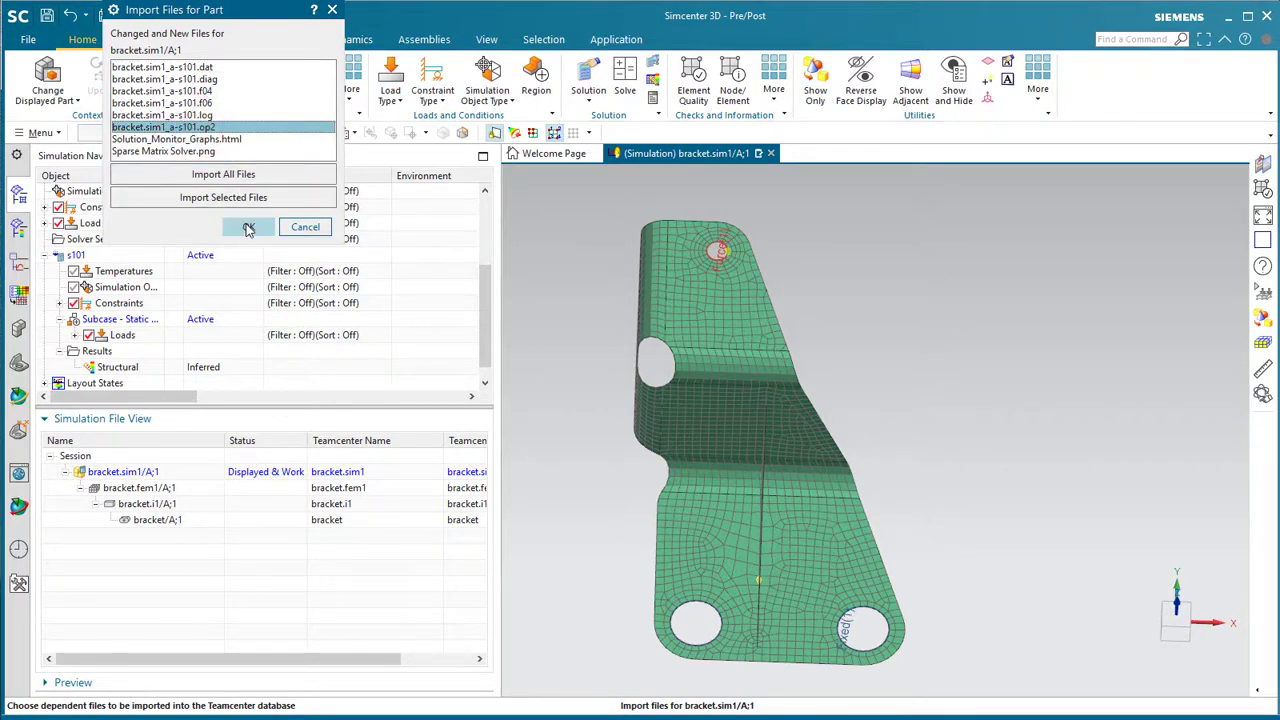
{"action": "left_click", "coordinate": [248, 228]}
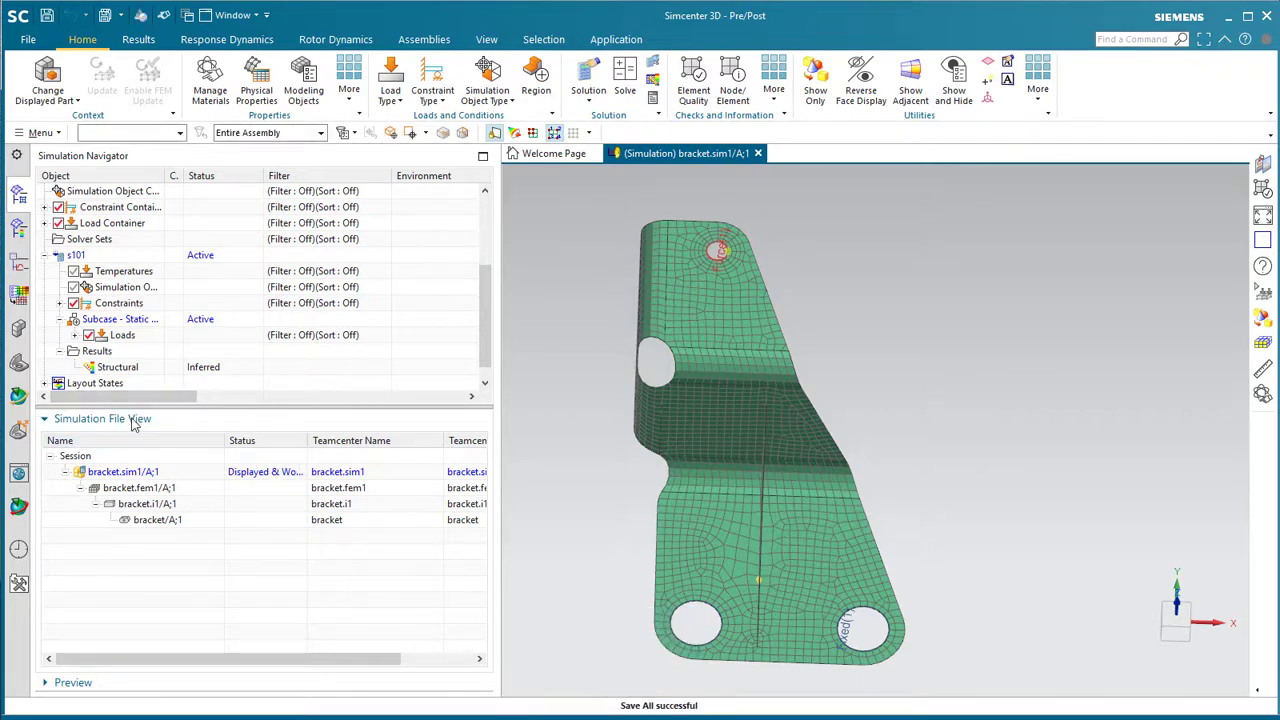
- Close and reopen bracket/A;1 from disk via Close and Reopen Selected Parts, then dismiss the report
{"action": "left_click", "coordinate": [40, 133]}
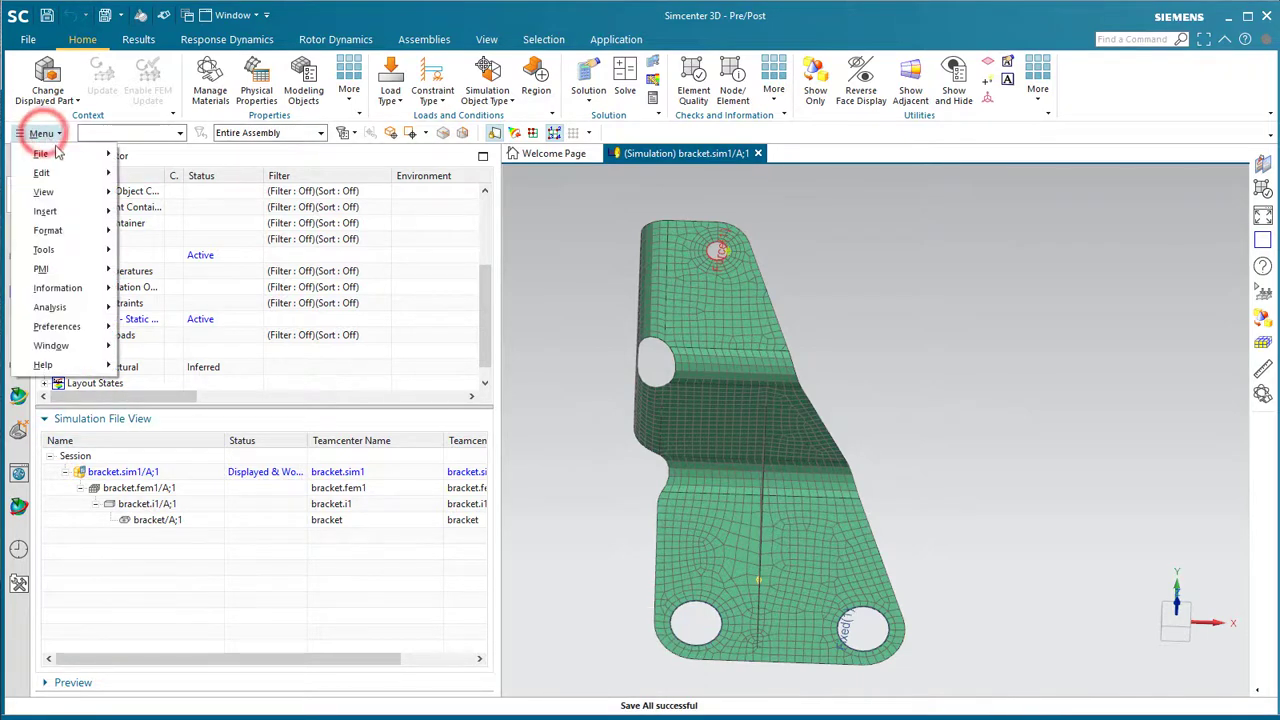
{"action": "left_click", "coordinate": [50, 155]}
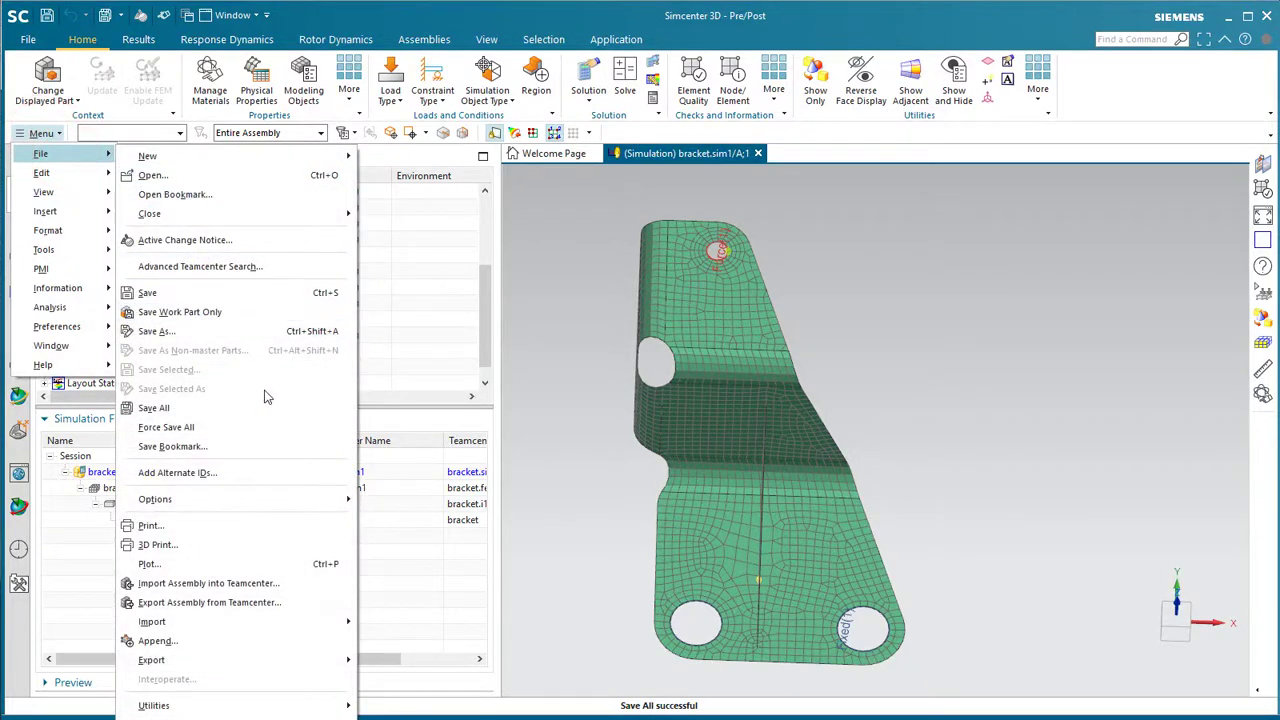
{"action": "left_click", "coordinate": [316, 214]}
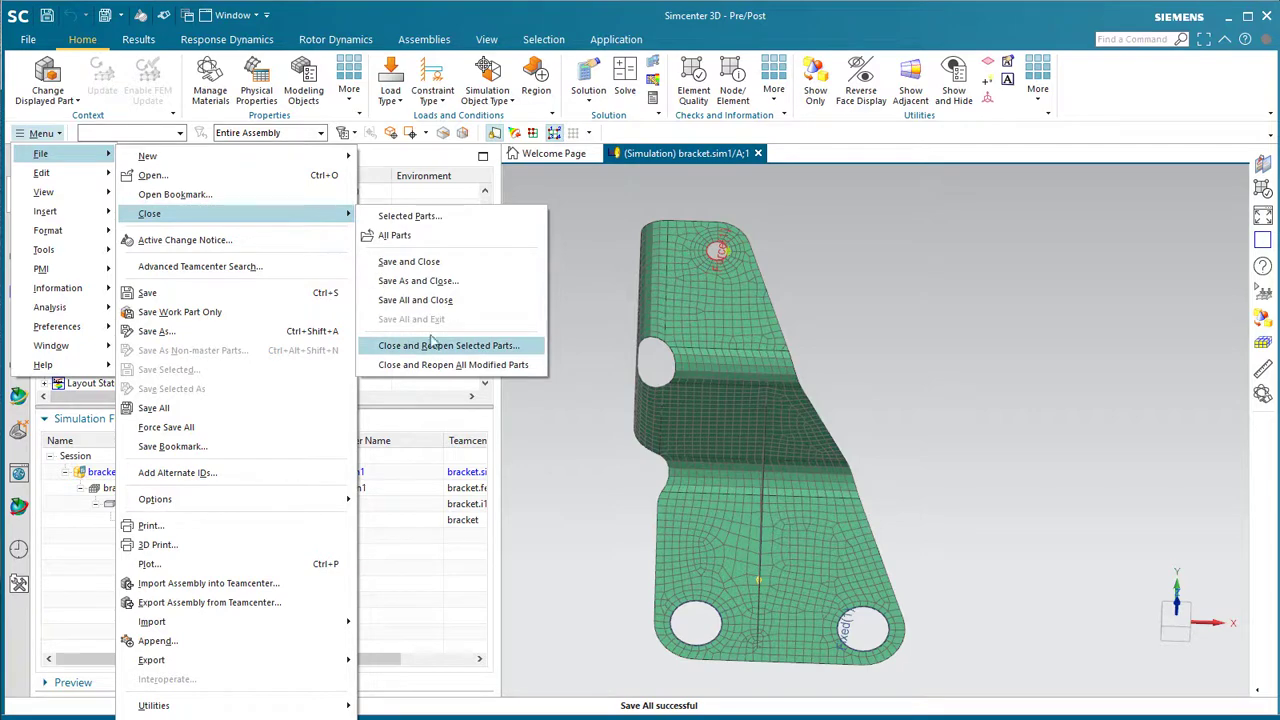
{"action": "left_click", "coordinate": [437, 346]}
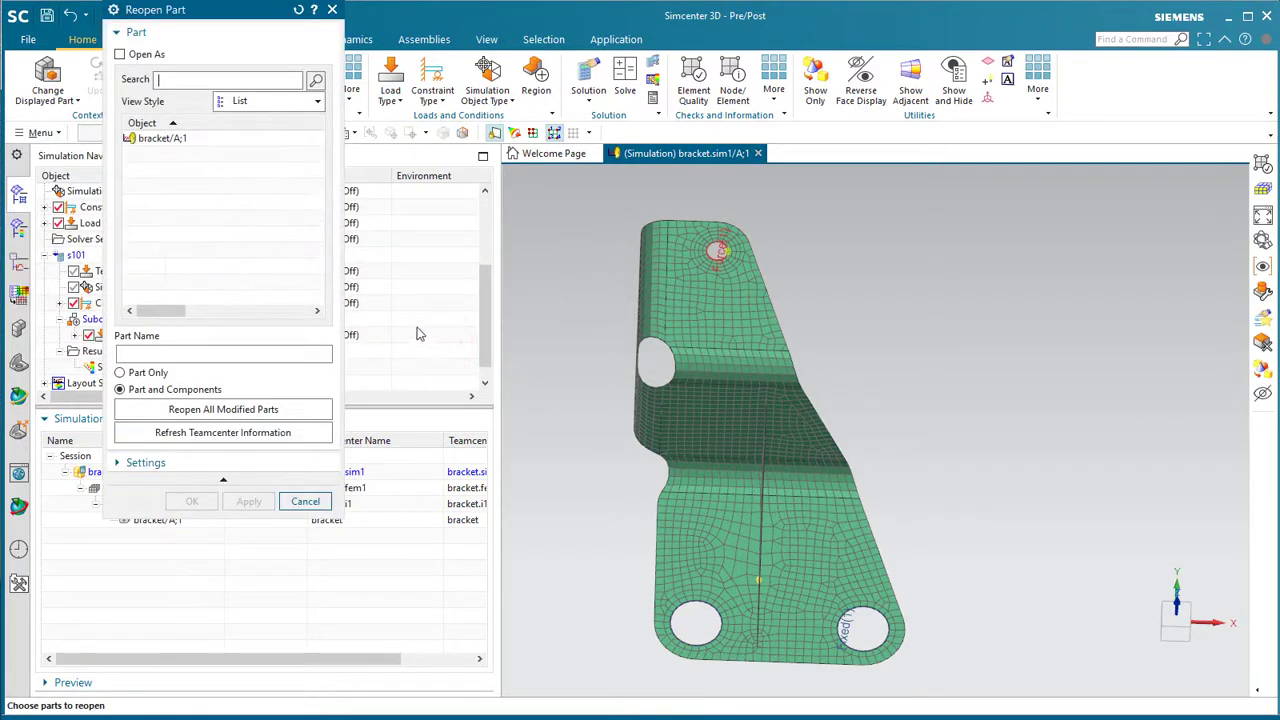
{"action": "left_click", "coordinate": [162, 139]}
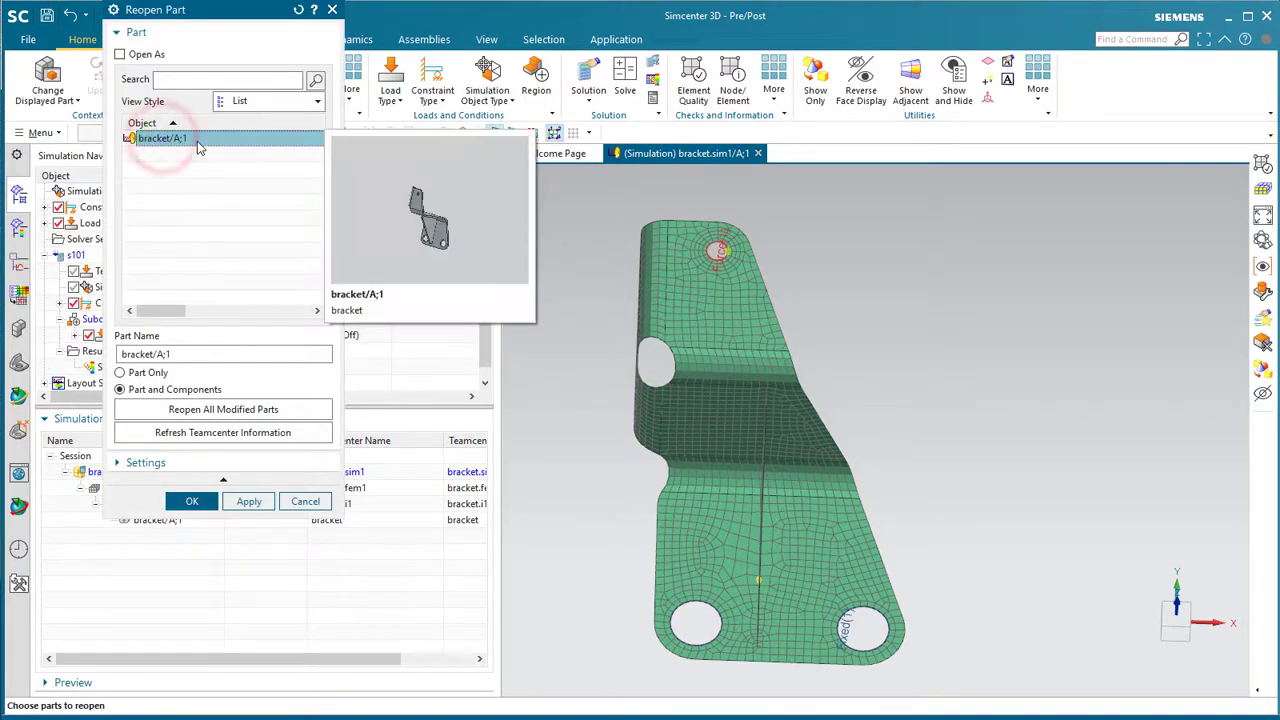
{"action": "left_click", "coordinate": [192, 502]}
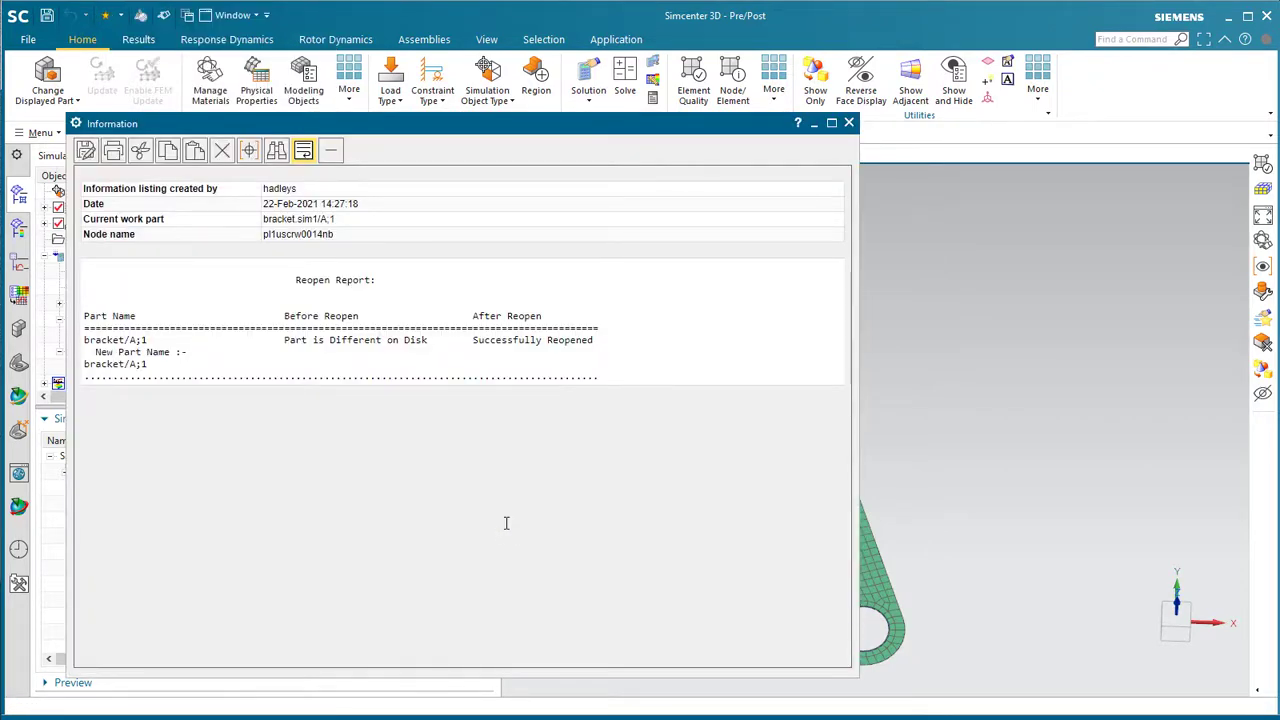
{"action": "left_click", "coordinate": [848, 123]}
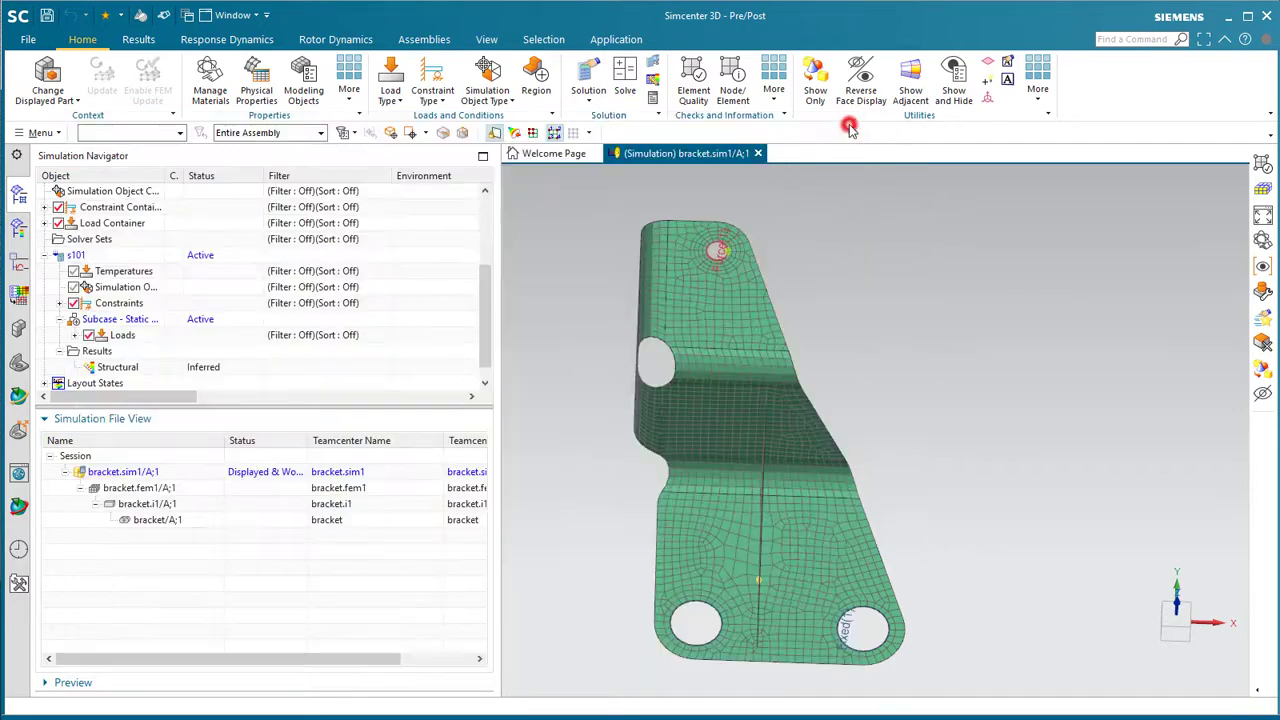
- Inspect the reopened bracket/A;1 geometry, then display bracket.i1/A;1 to see the gusset hole
{"action": "double_click", "coordinate": [168, 520]}
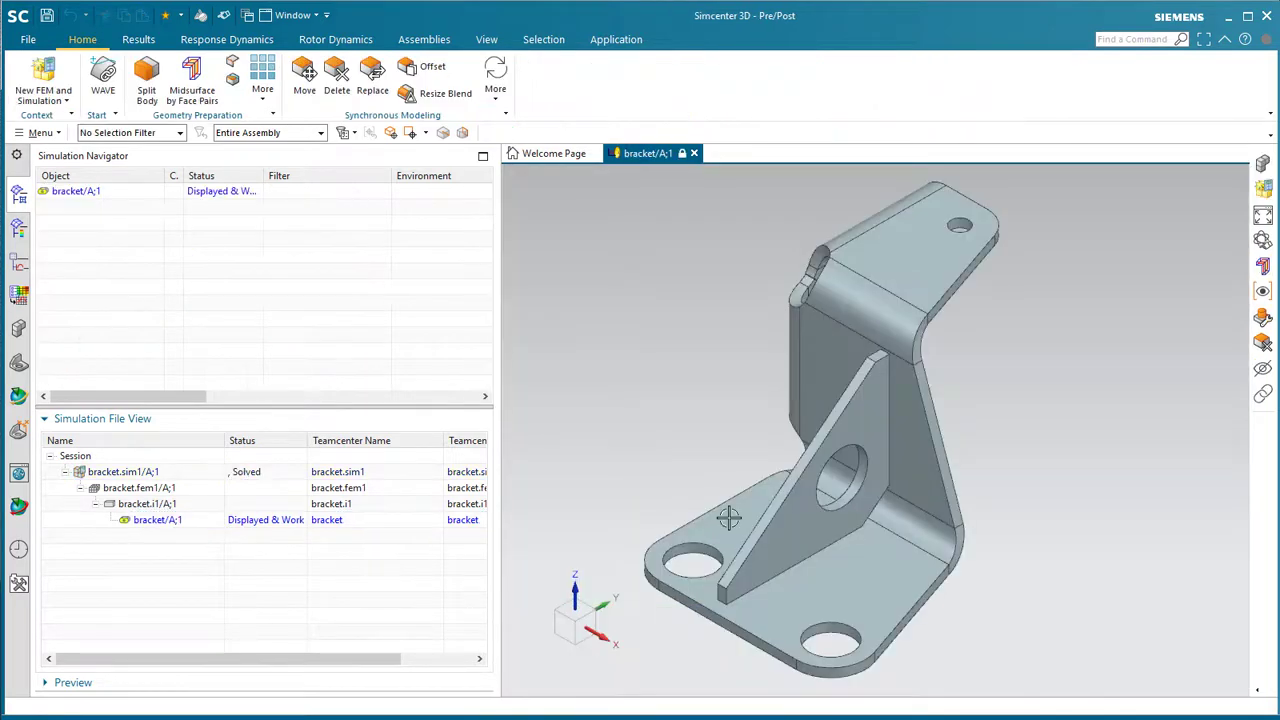
{"action": "middle_click_drag", "start_coordinate": [728, 517], "coordinate": [728, 517]}
{"action": "scroll", "coordinate": [728, 517], "scroll_direction": "up", "scroll_amount": 8}
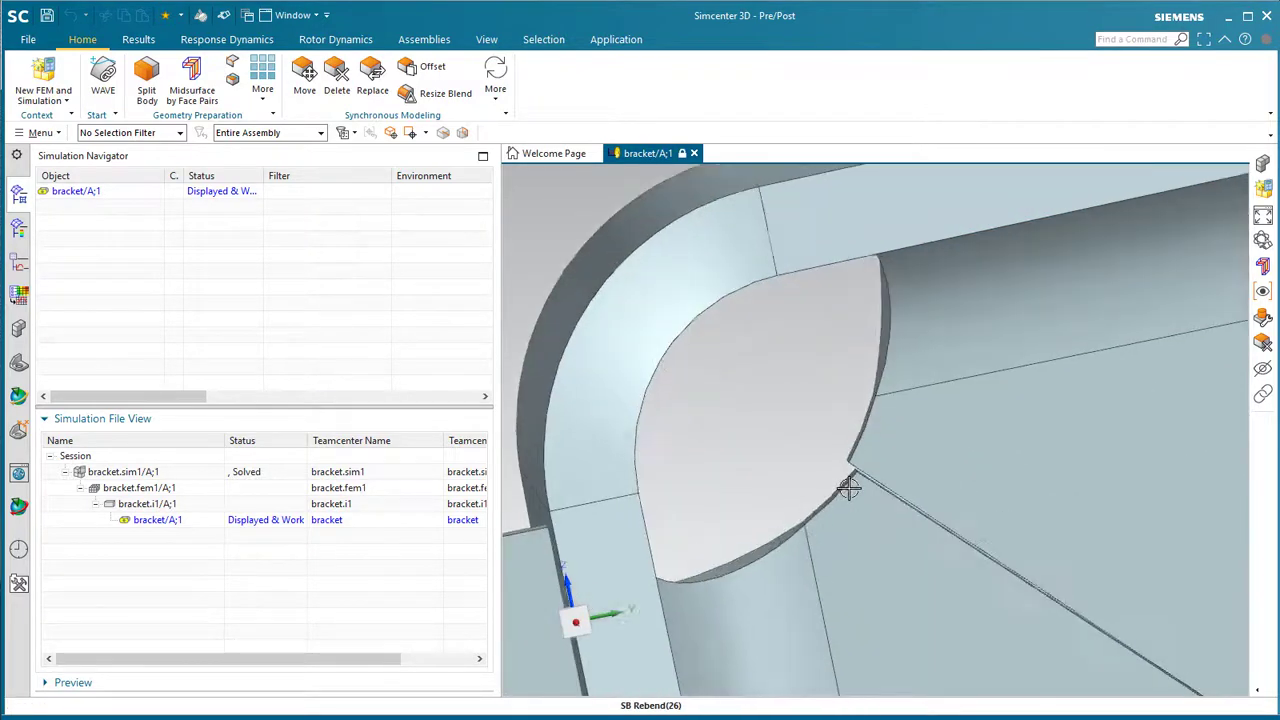
{"action": "scroll", "coordinate": [857, 362], "scroll_direction": "down", "scroll_amount": 10}
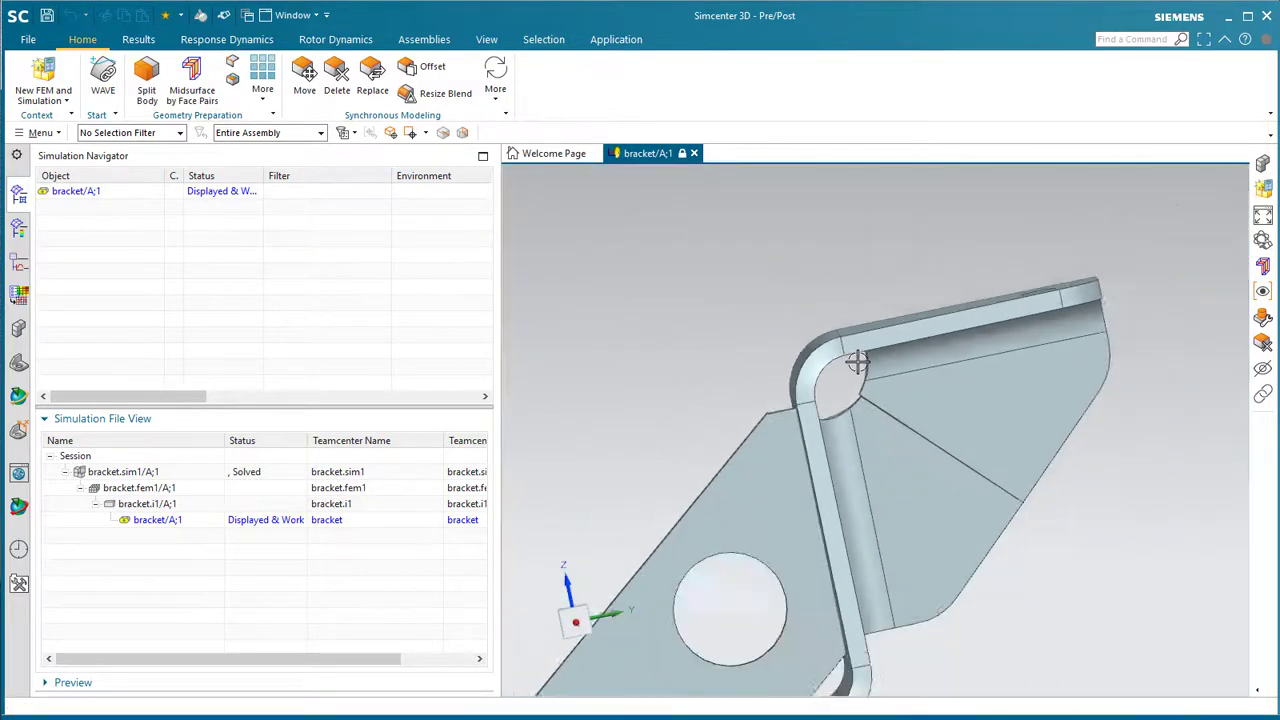
{"action": "double_click", "coordinate": [147, 504]}
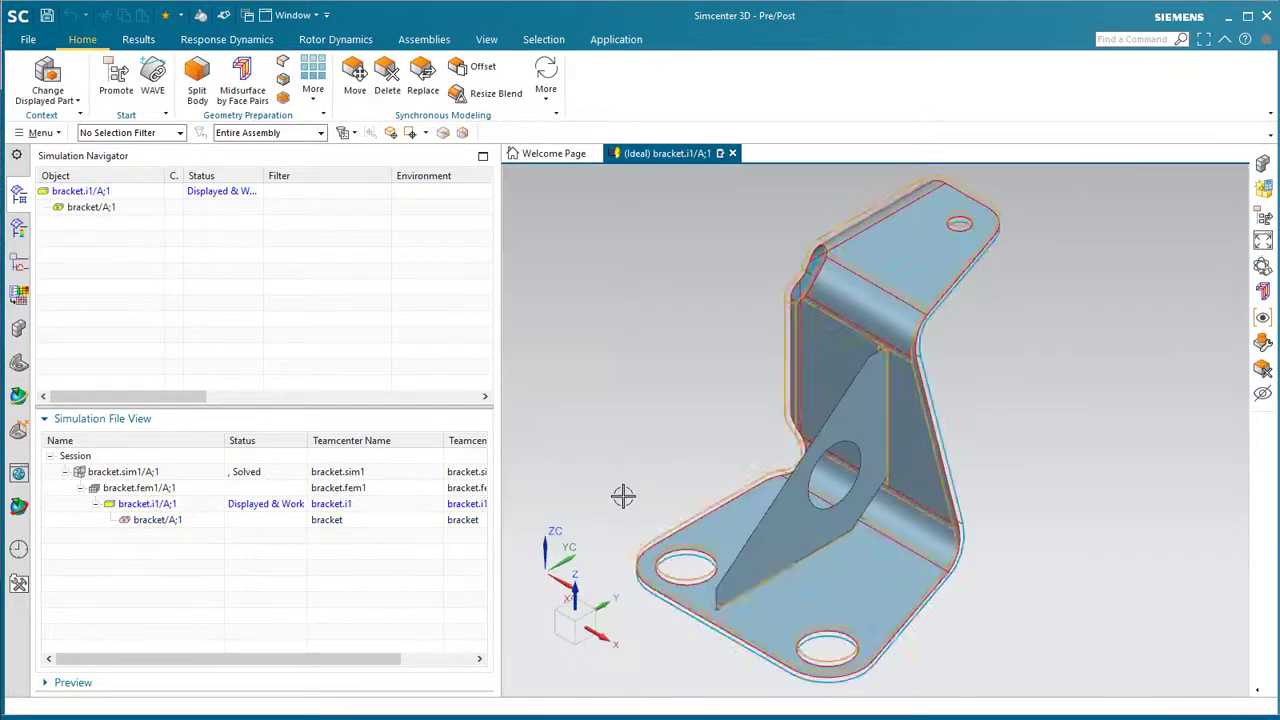
{"action": "middle_click_drag", "start_coordinate": [623, 497], "coordinate": [670, 535]}
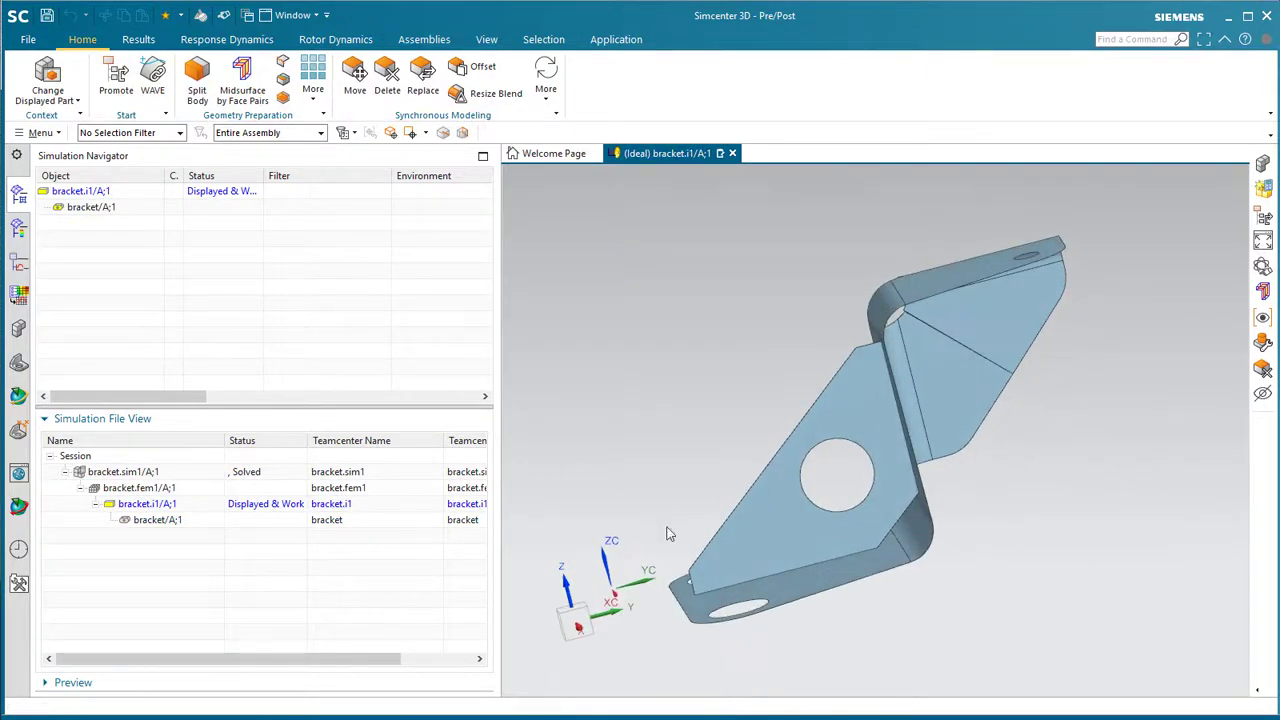
- Display the FEM part bracket.fem1 and dismiss its update log
{"action": "double_click", "coordinate": [138, 488]}
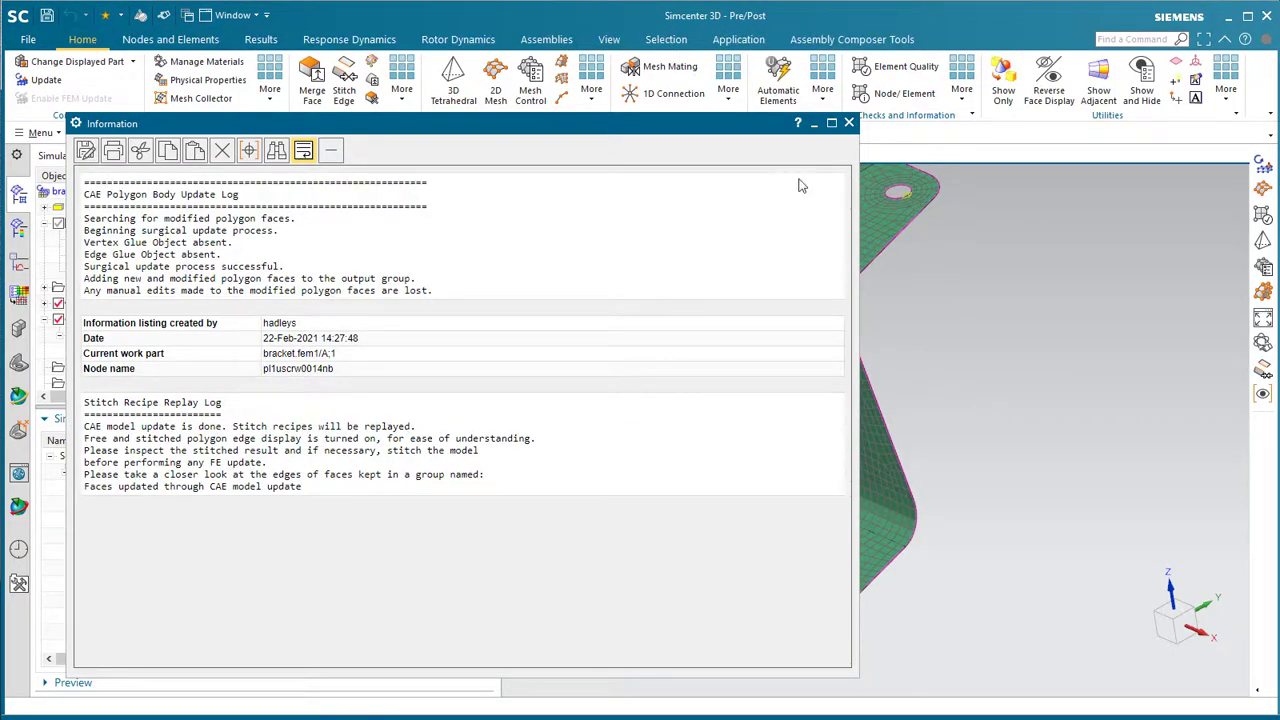
{"action": "left_click", "coordinate": [849, 123]}
{"action": "middle_click_drag", "start_coordinate": [812, 420], "coordinate": [796, 431]}
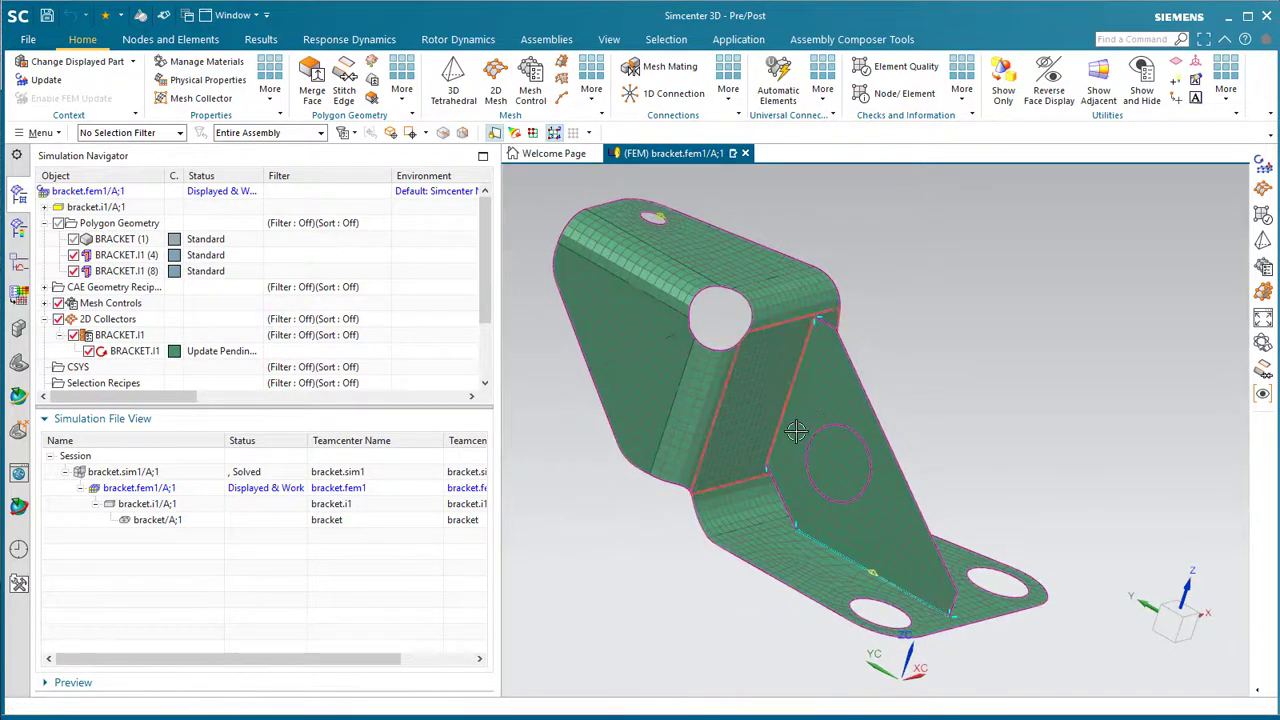
{"action": "scroll", "coordinate": [796, 431], "scroll_direction": "up", "scroll_amount": 2}
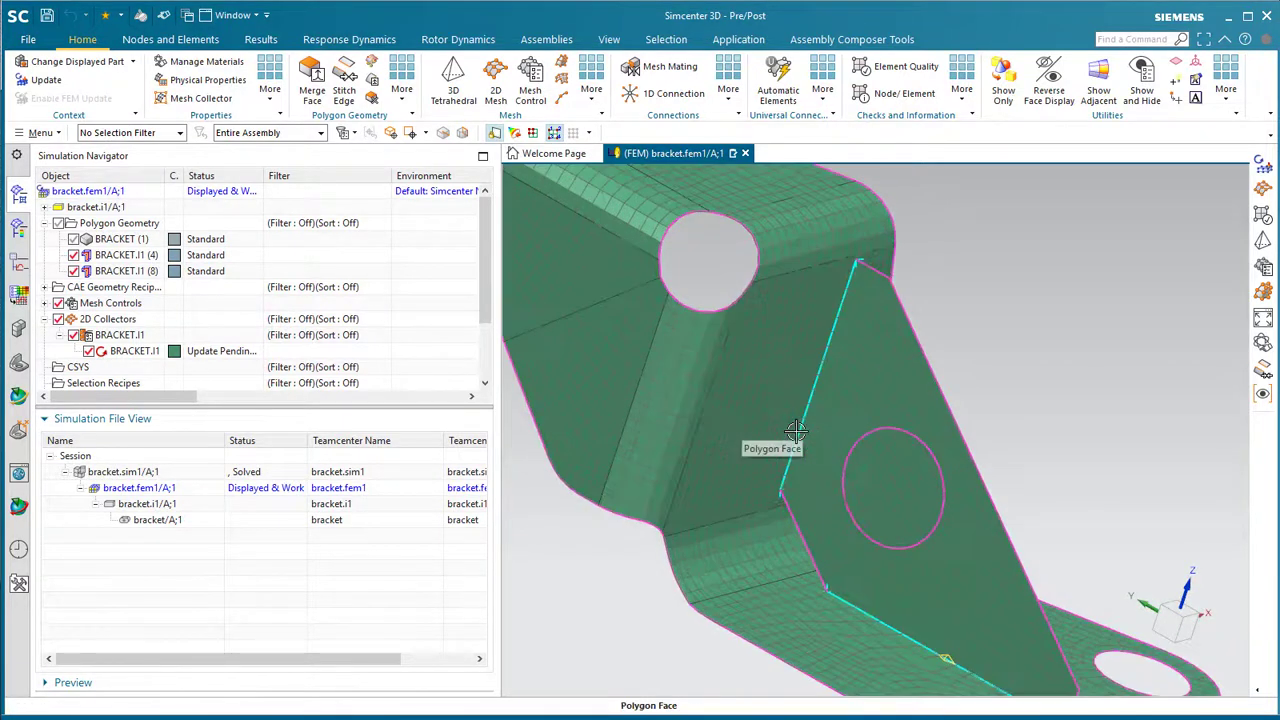
- Update the mesh around the new gusset hole and make bracket.sim1 the work part
{"action": "left_click", "coordinate": [44, 80]}
{"action": "middle_click_drag", "start_coordinate": [859, 532], "coordinate": [583, 503]}
{"action": "double_click", "coordinate": [163, 478]}
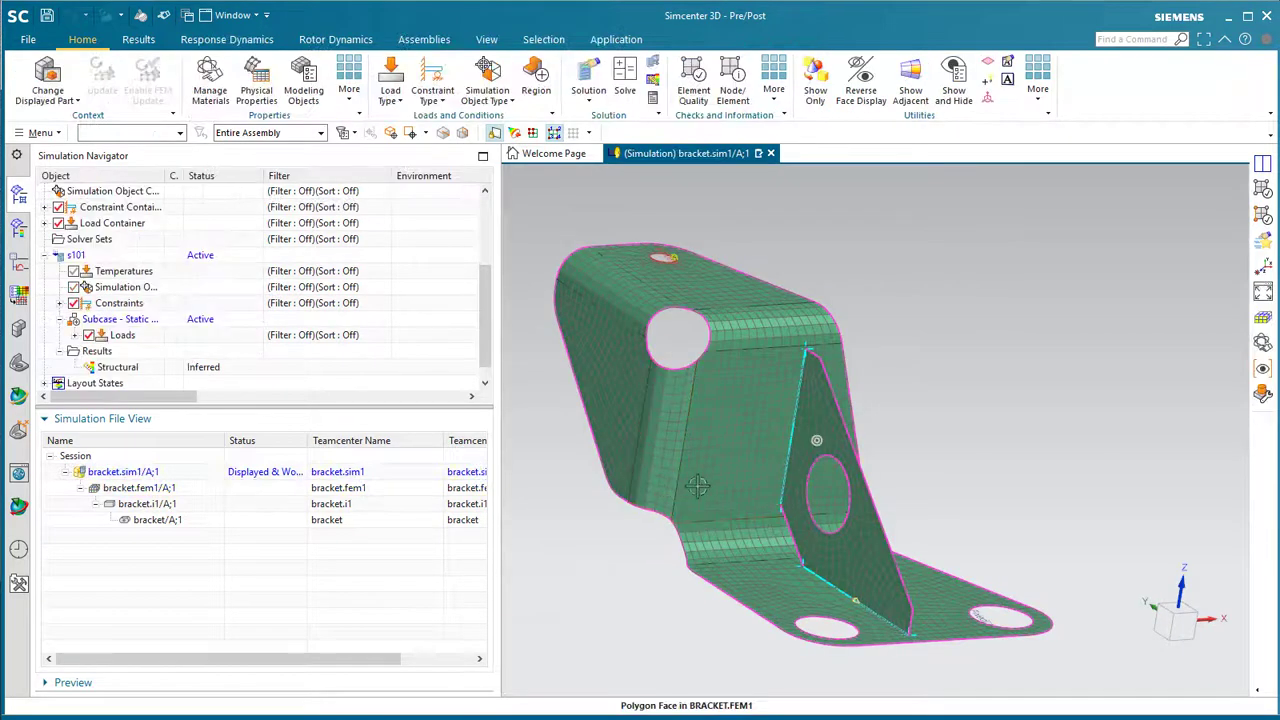
{"action": "middle_click_drag", "start_coordinate": [725, 505], "coordinate": [634, 483]}
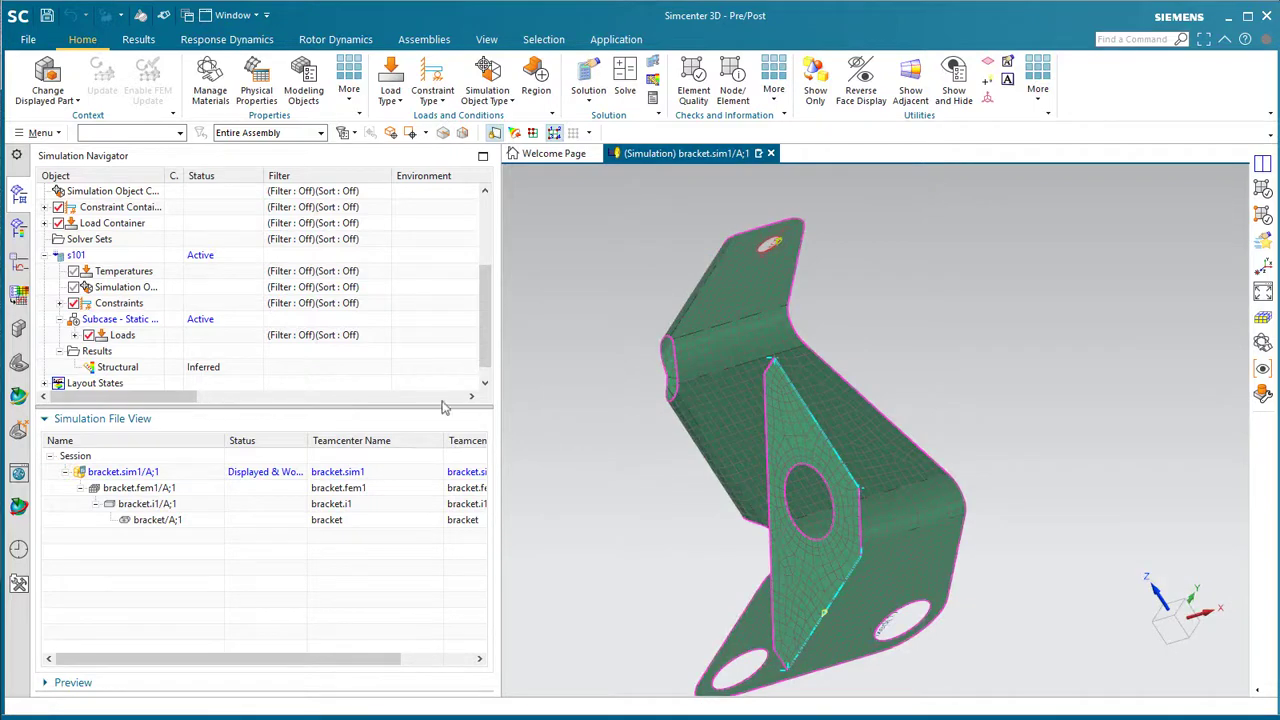
- Clone the s101 solution and rename the copy to s101a
{"action": "right_click", "coordinate": [78, 258]}
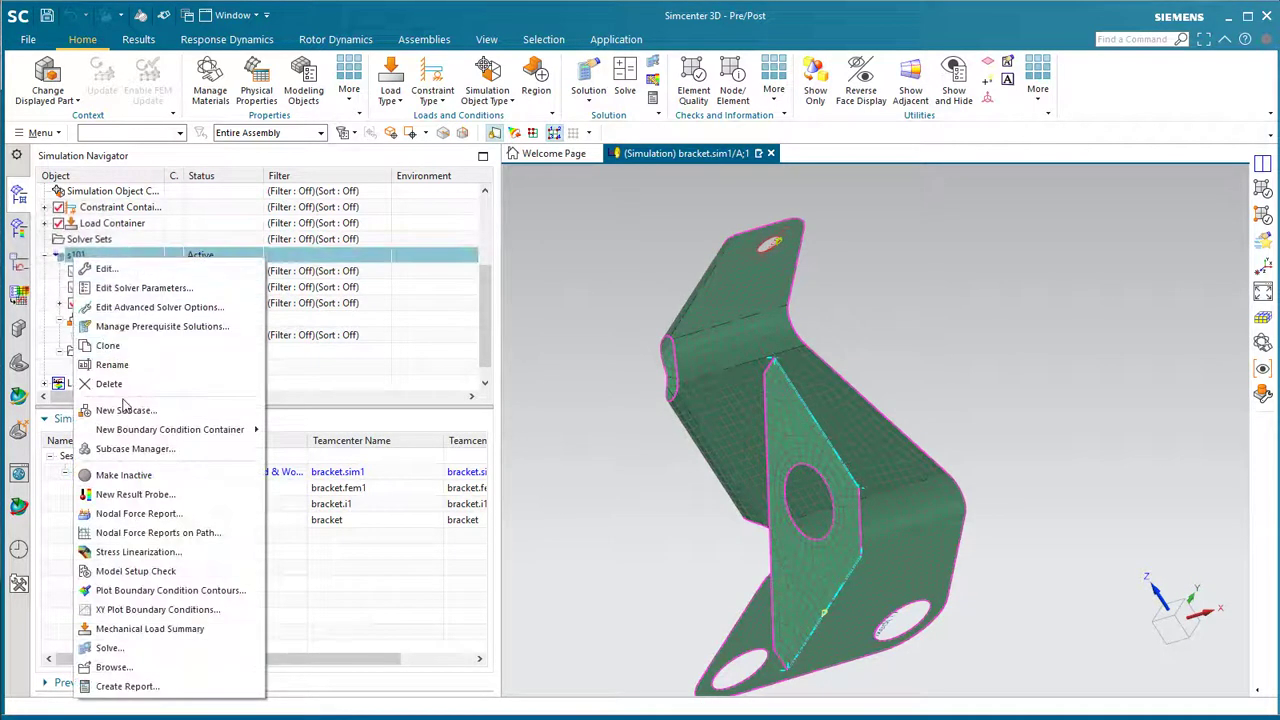
{"action": "left_click", "coordinate": [112, 345]}
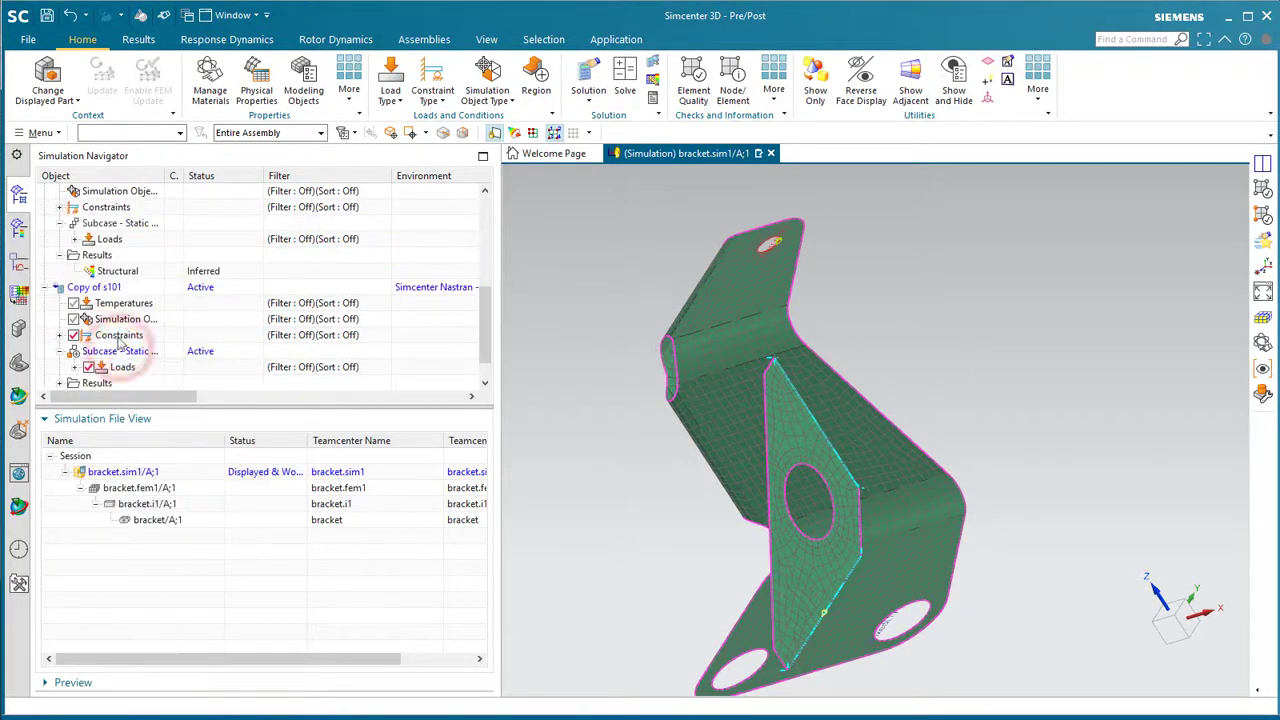
{"action": "left_click", "coordinate": [110, 289]}
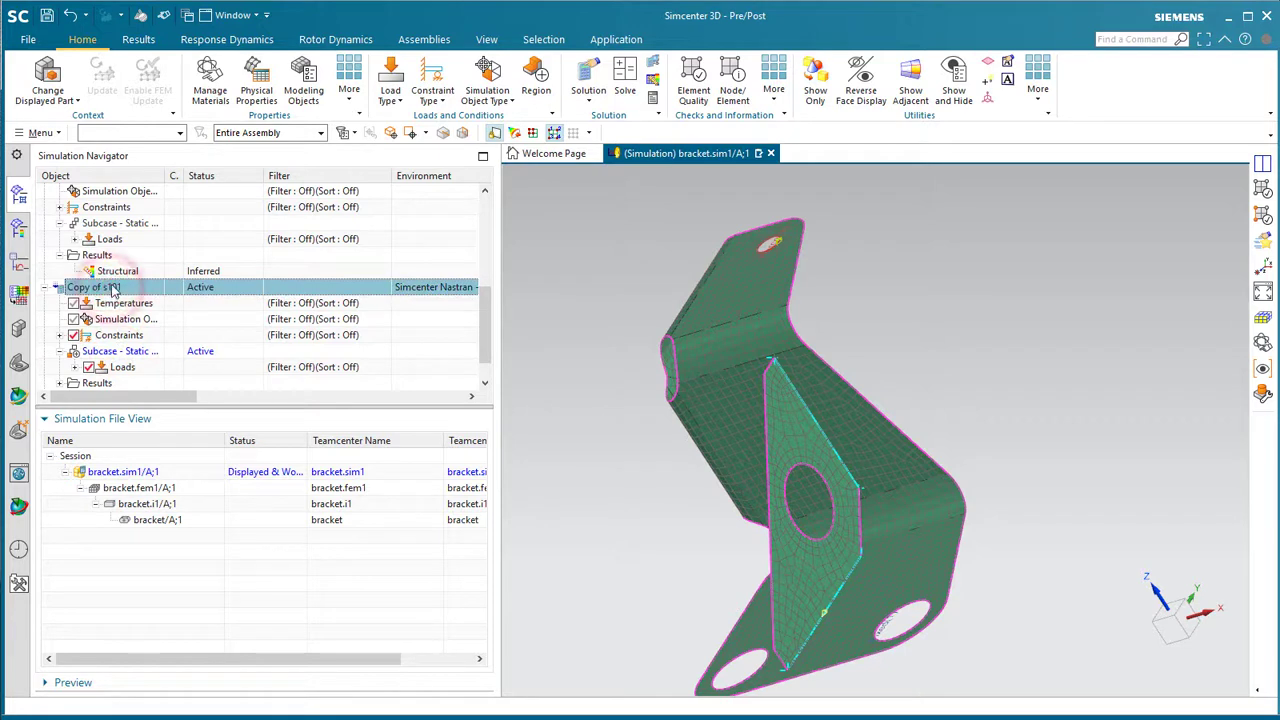
{"action": "type", "text": "s"}
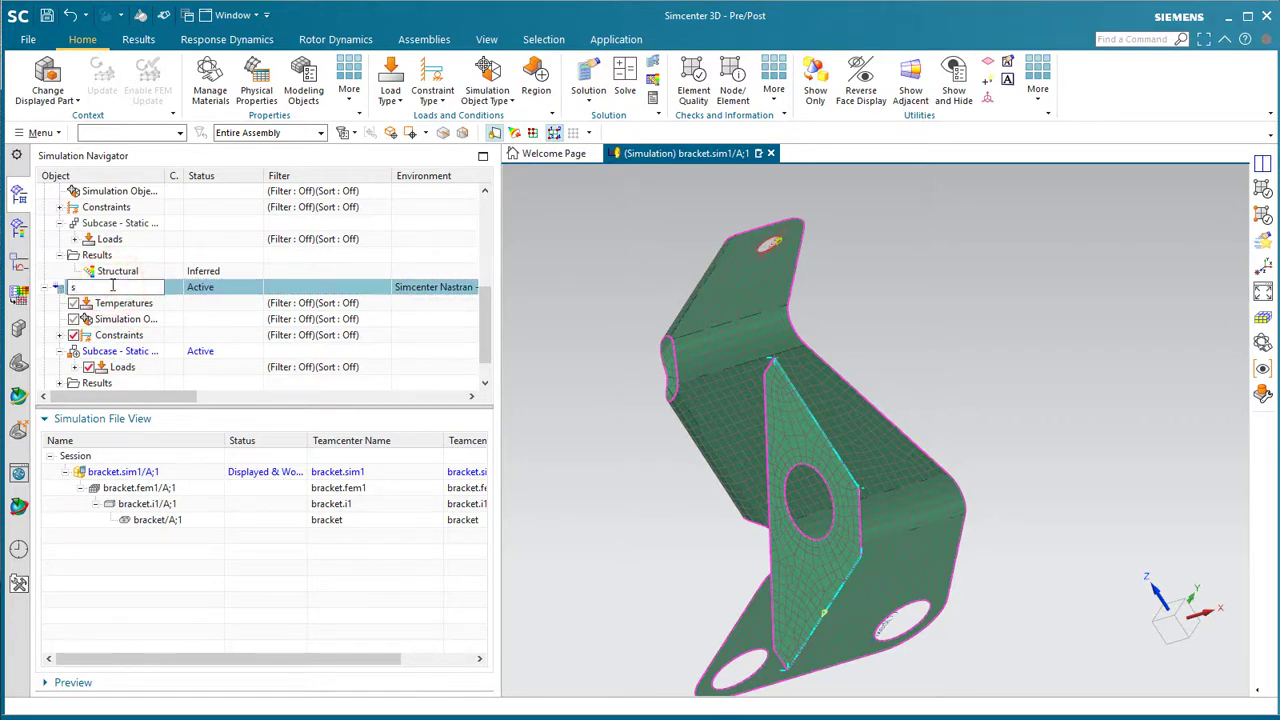
{"action": "type", "text": "101a"}
{"action": "key", "text": "Return"}
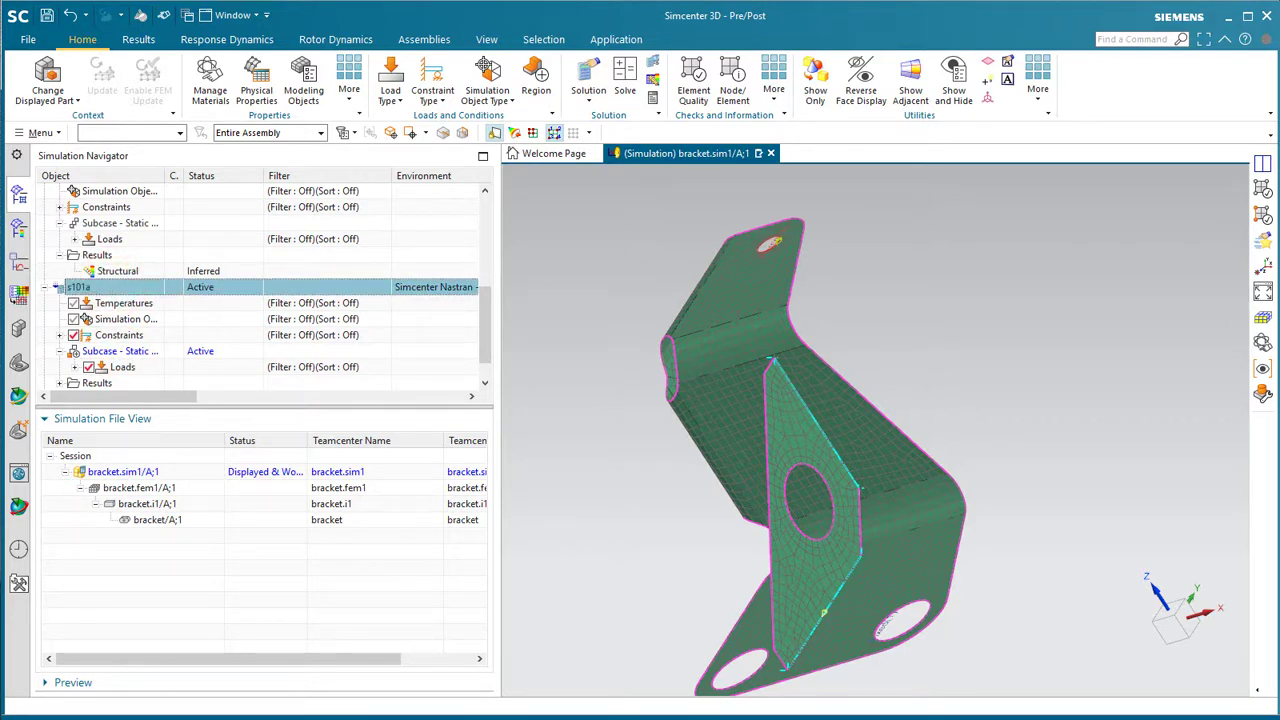
- Solve s101a, then close the solution monitor, solver output and job monitor
{"action": "right_click", "coordinate": [90, 287]}
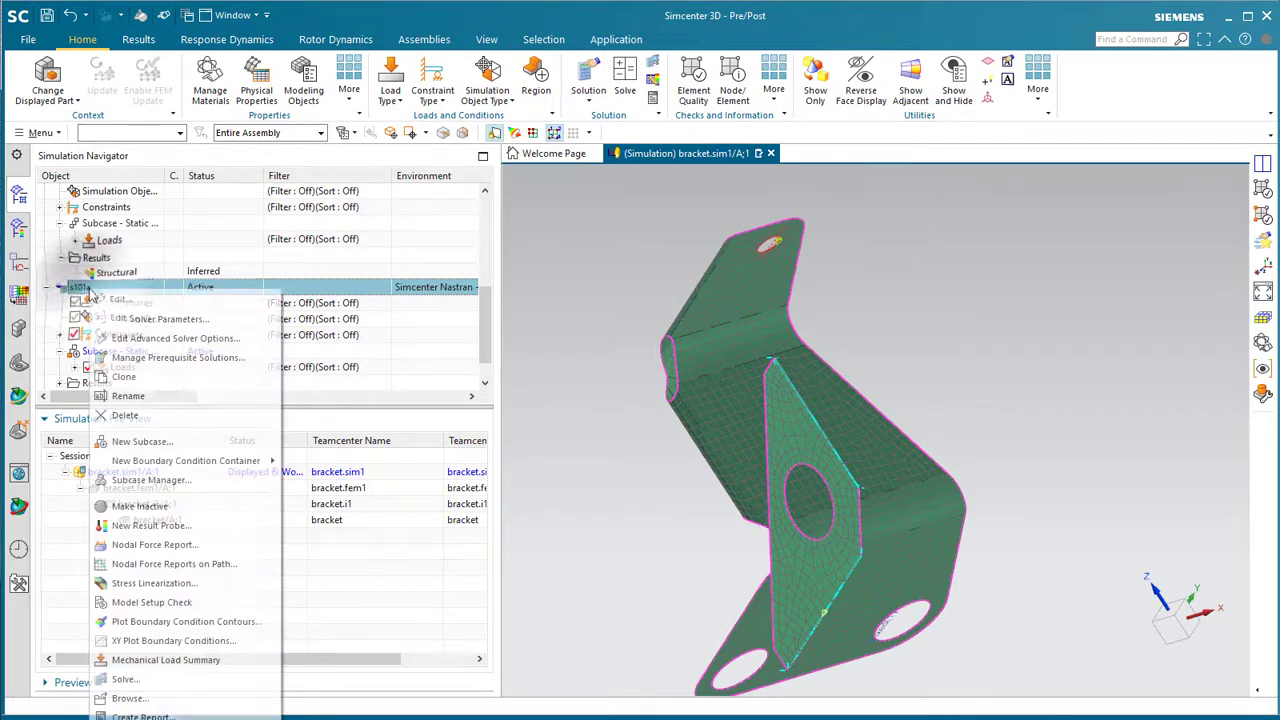
{"action": "left_click", "coordinate": [130, 680]}
{"action": "left_click", "coordinate": [242, 218]}
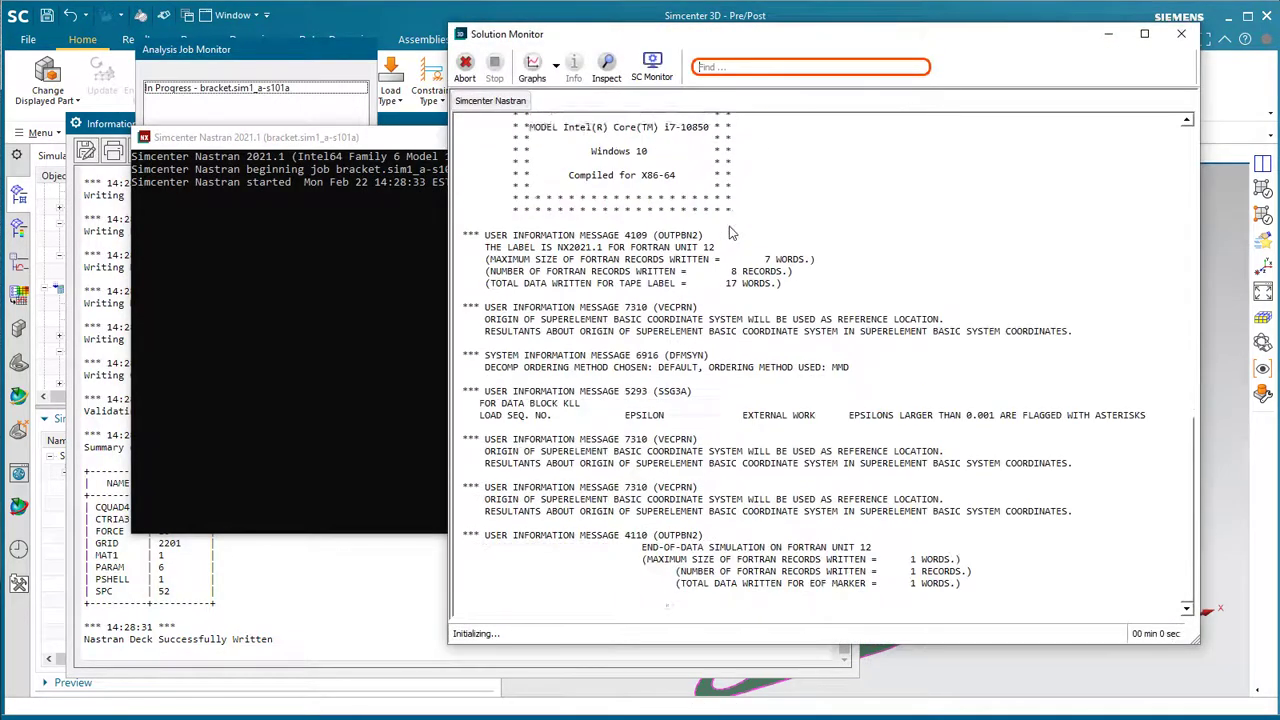
{"action": "left_click", "coordinate": [800, 432]}
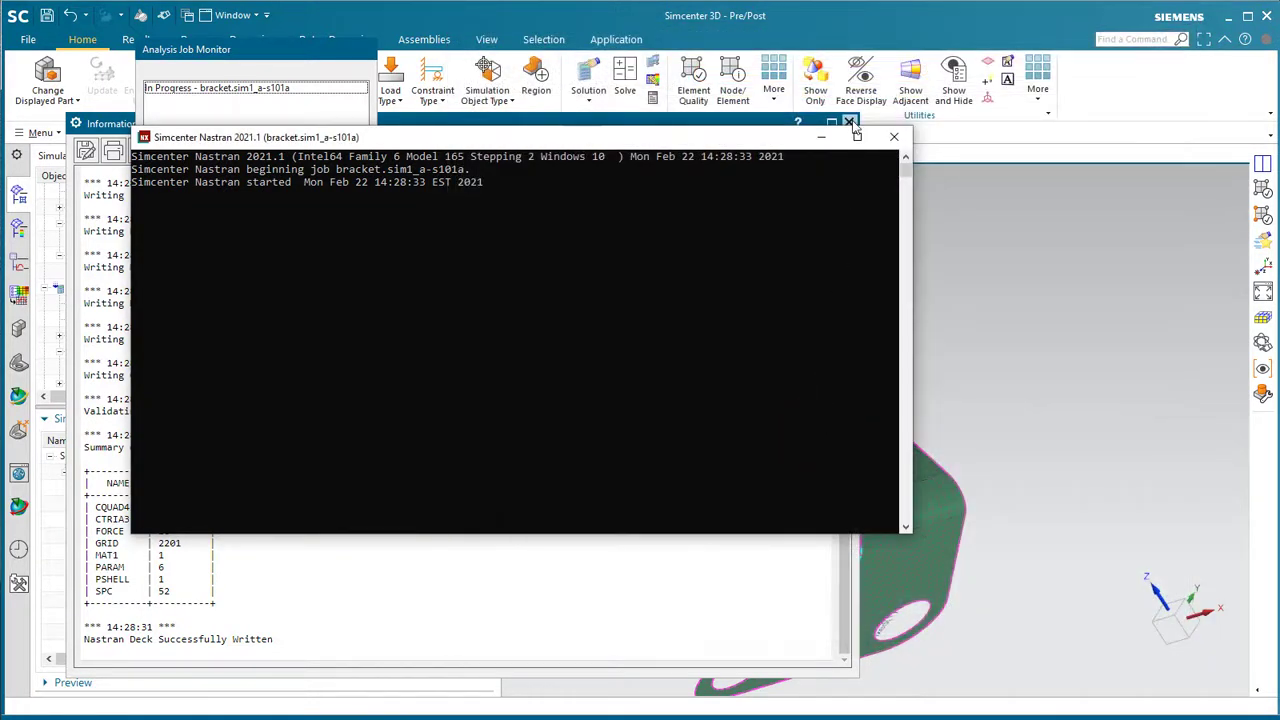
{"action": "left_click", "coordinate": [850, 122]}
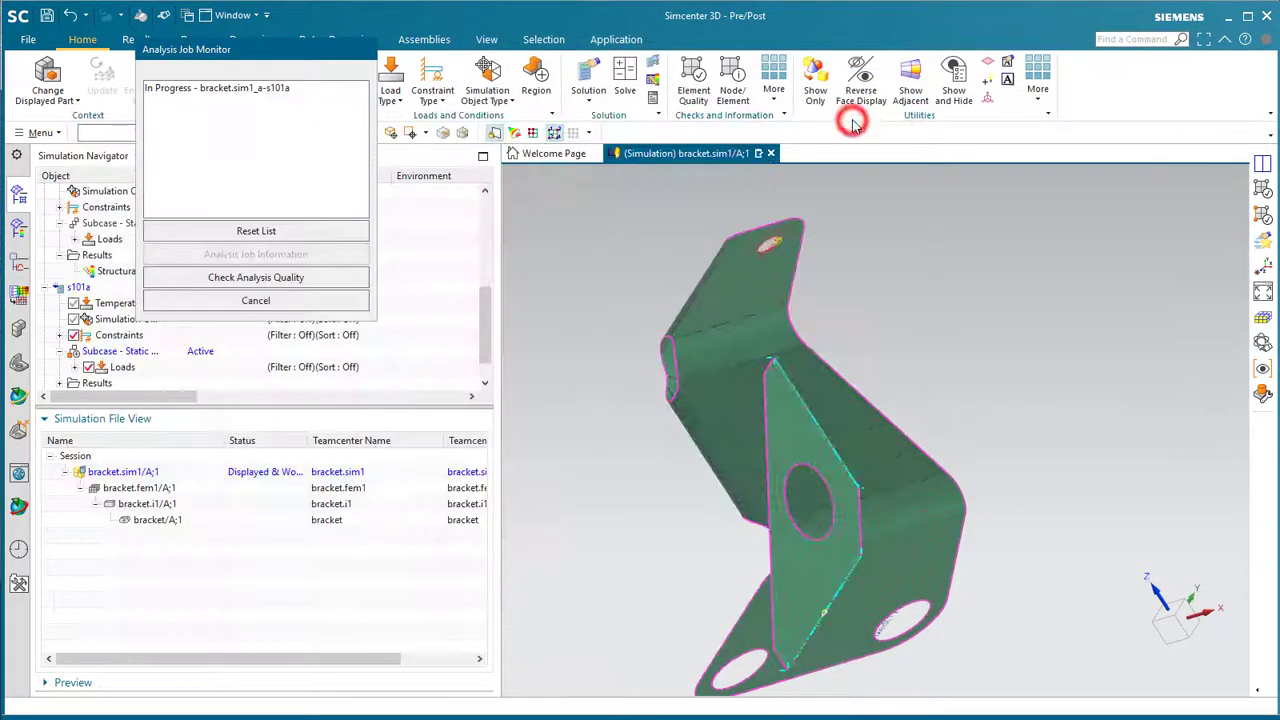
{"action": "left_click", "coordinate": [303, 303]}
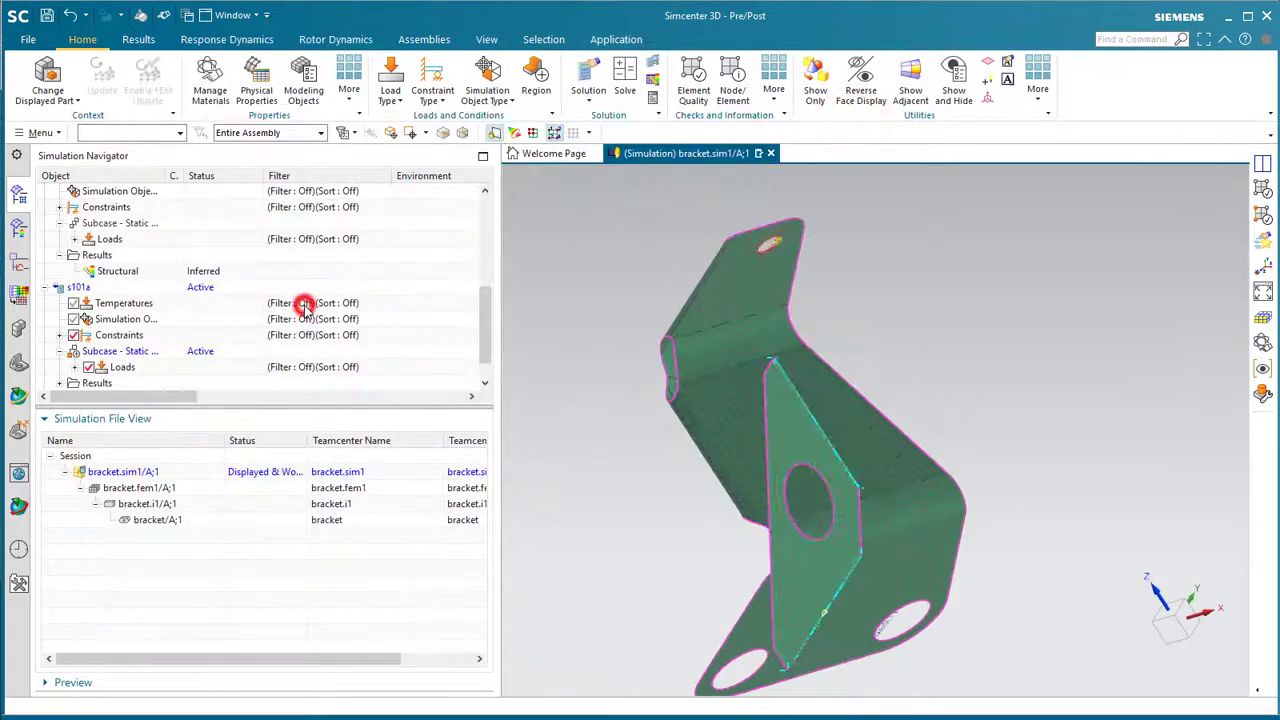
- Load the s101 and s101a Structural results in the Post Processing Navigator
{"action": "left_click", "coordinate": [19, 227]}
{"action": "left_click", "coordinate": [102, 226]}
{"action": "double_click", "coordinate": [102, 226]}
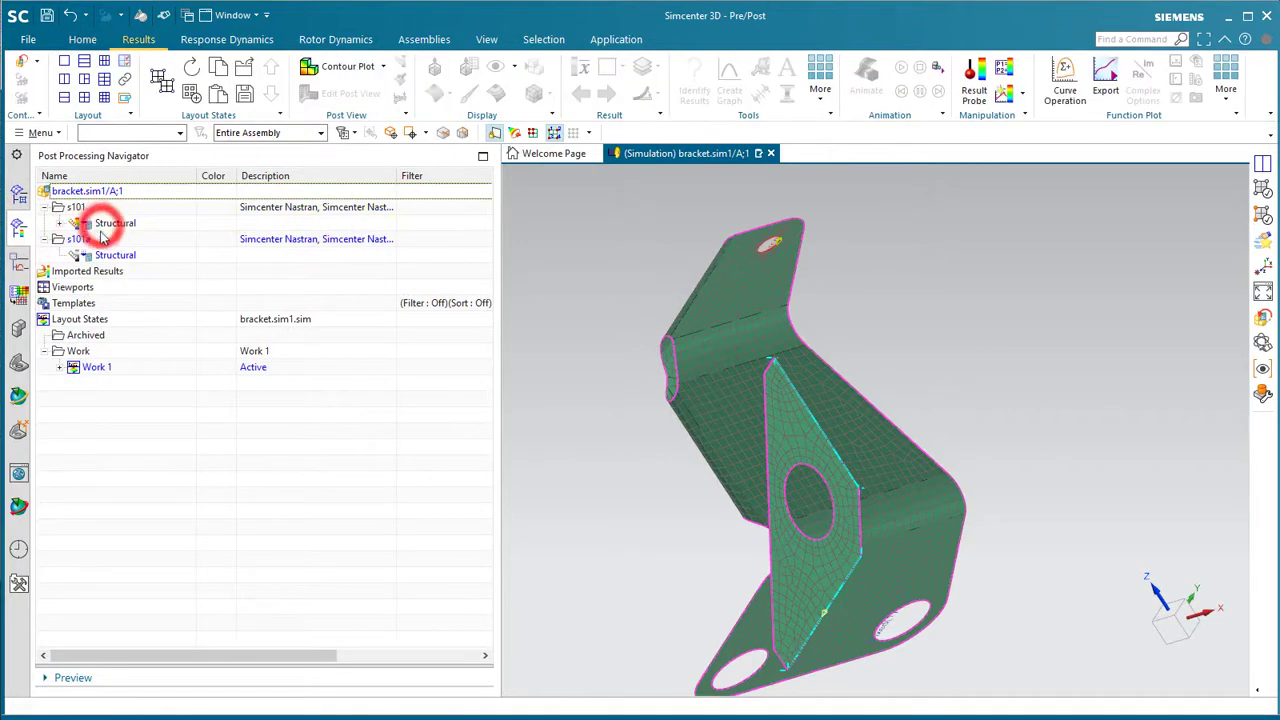
{"action": "double_click", "coordinate": [100, 256]}
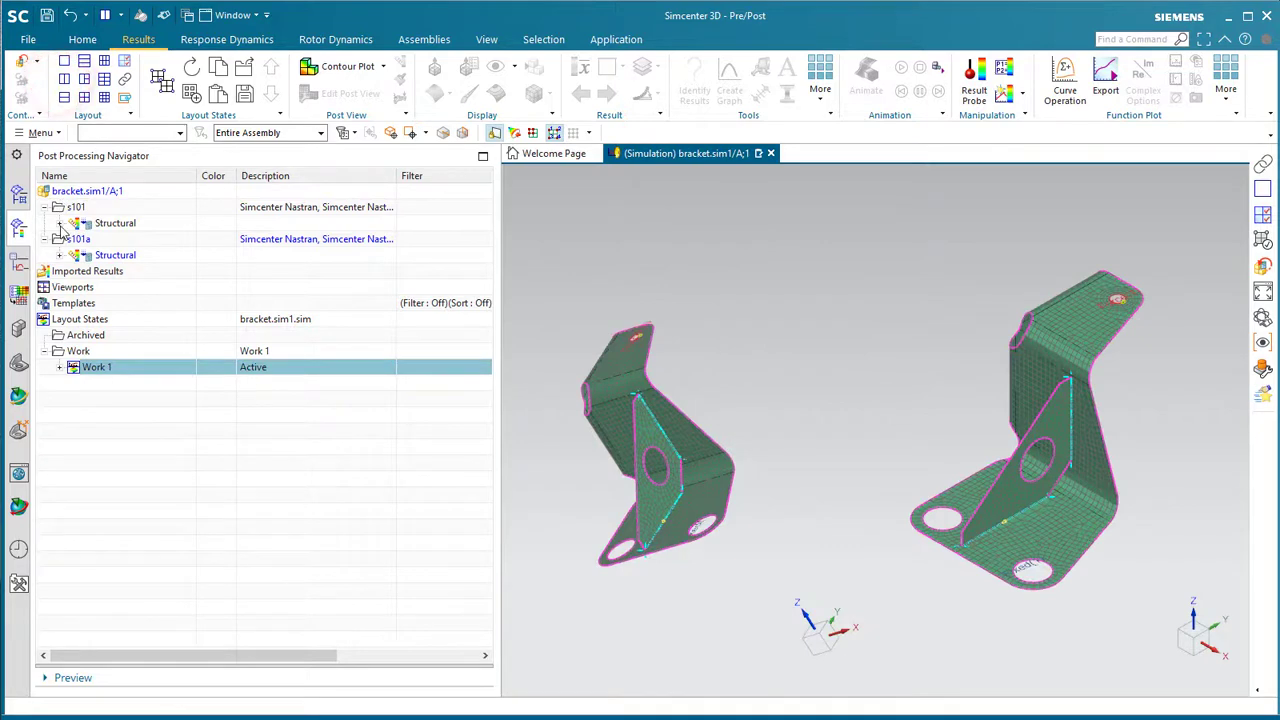
- Plot Stress - Element-Nodal for s101 in the left viewport and s101a in the right
{"action": "left_click", "coordinate": [59, 223]}
{"action": "double_click", "coordinate": [133, 320]}
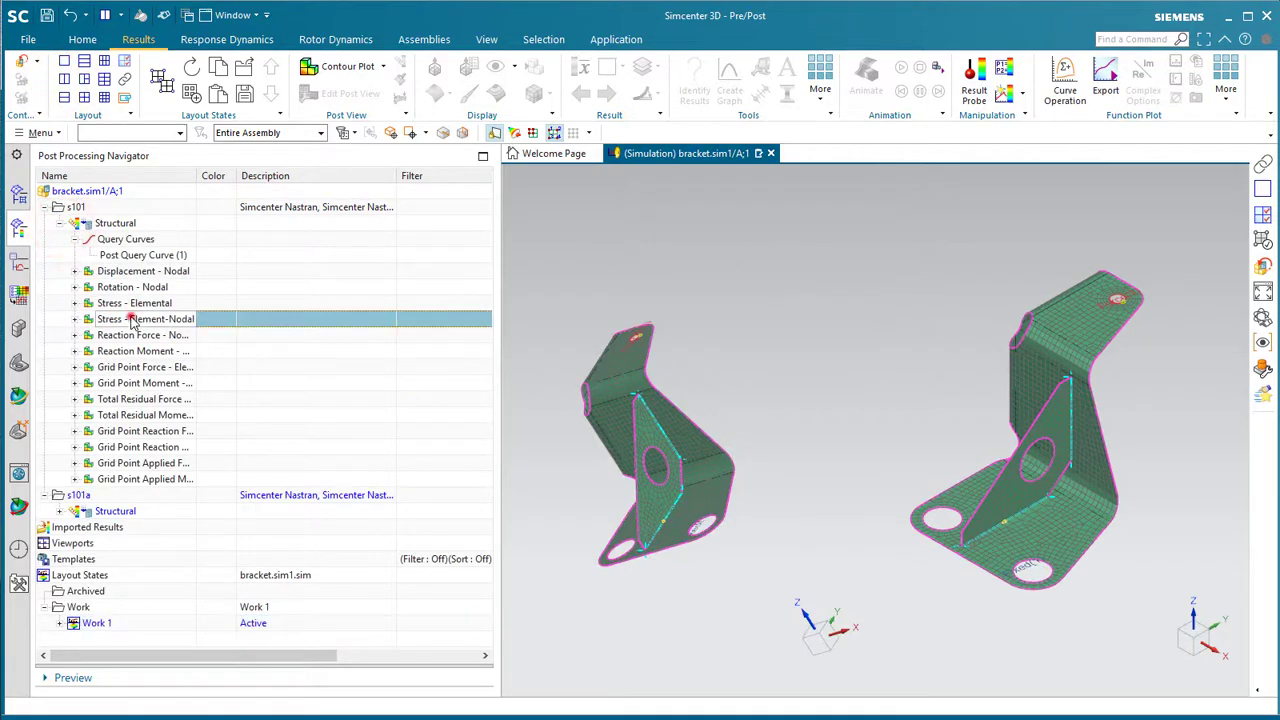
{"action": "left_click", "coordinate": [664, 393]}
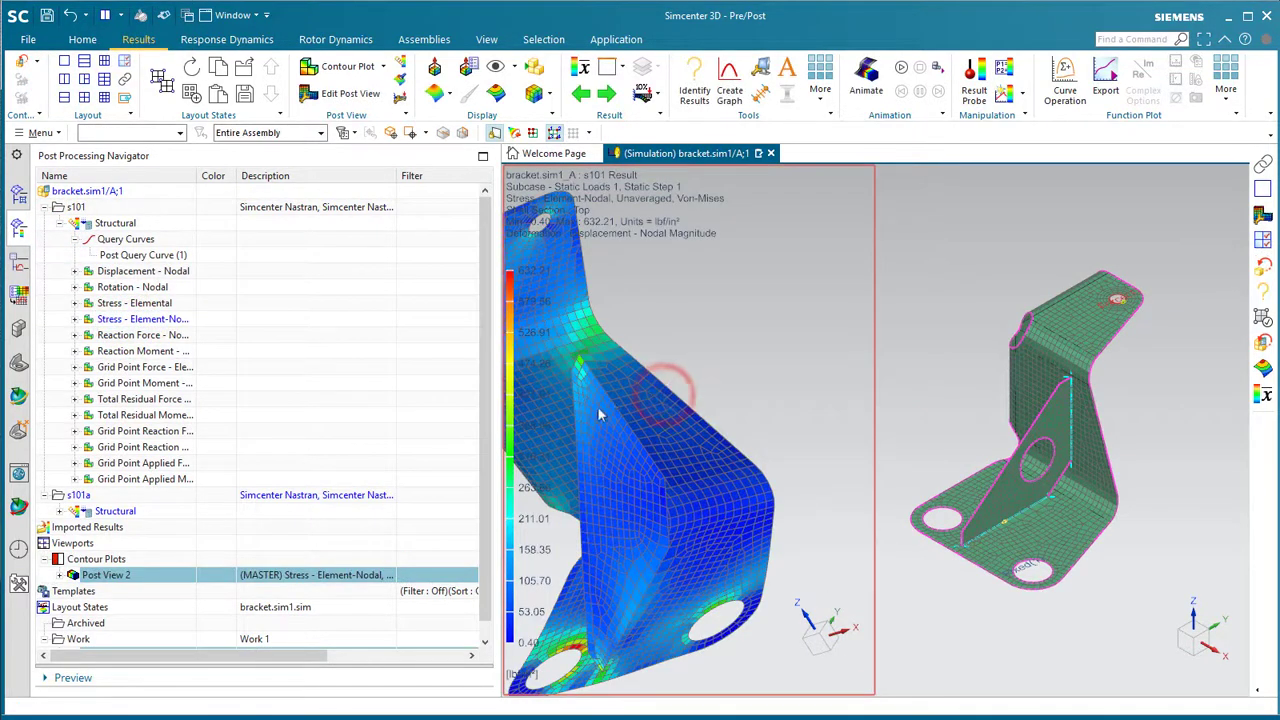
{"action": "left_click", "coordinate": [57, 512]}
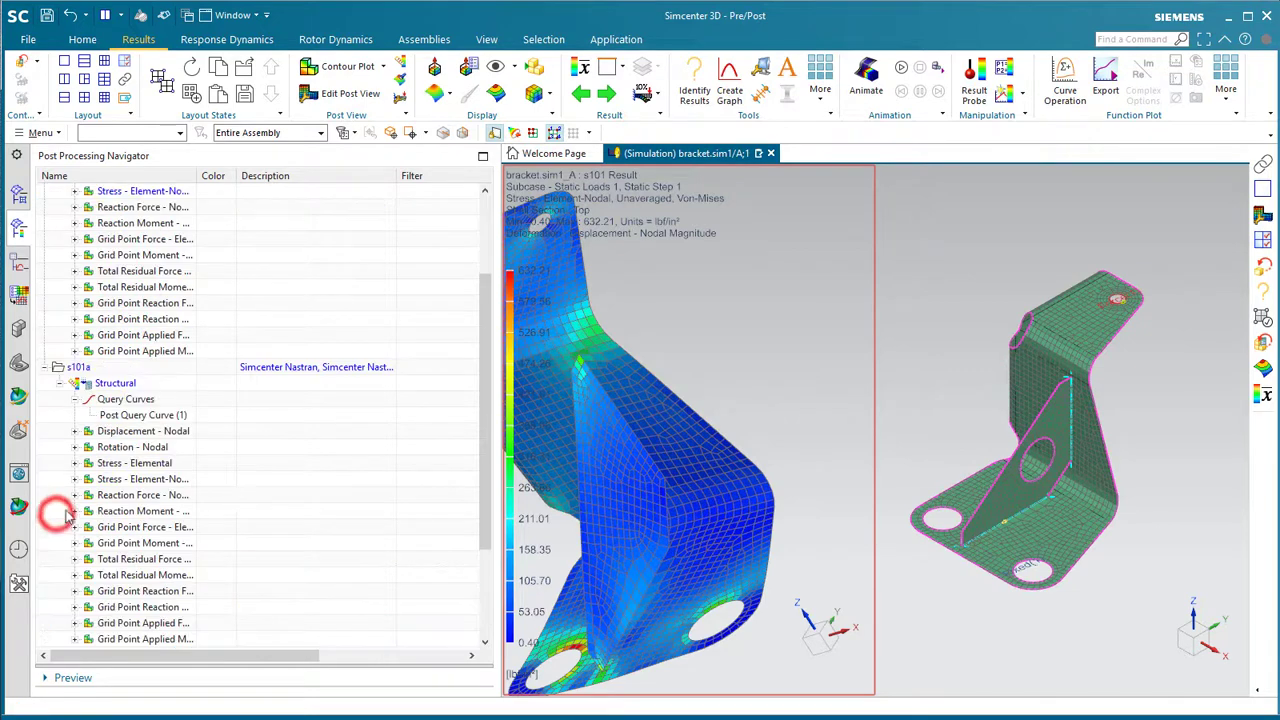
{"action": "double_click", "coordinate": [138, 480]}
{"action": "left_click", "coordinate": [1050, 455]}
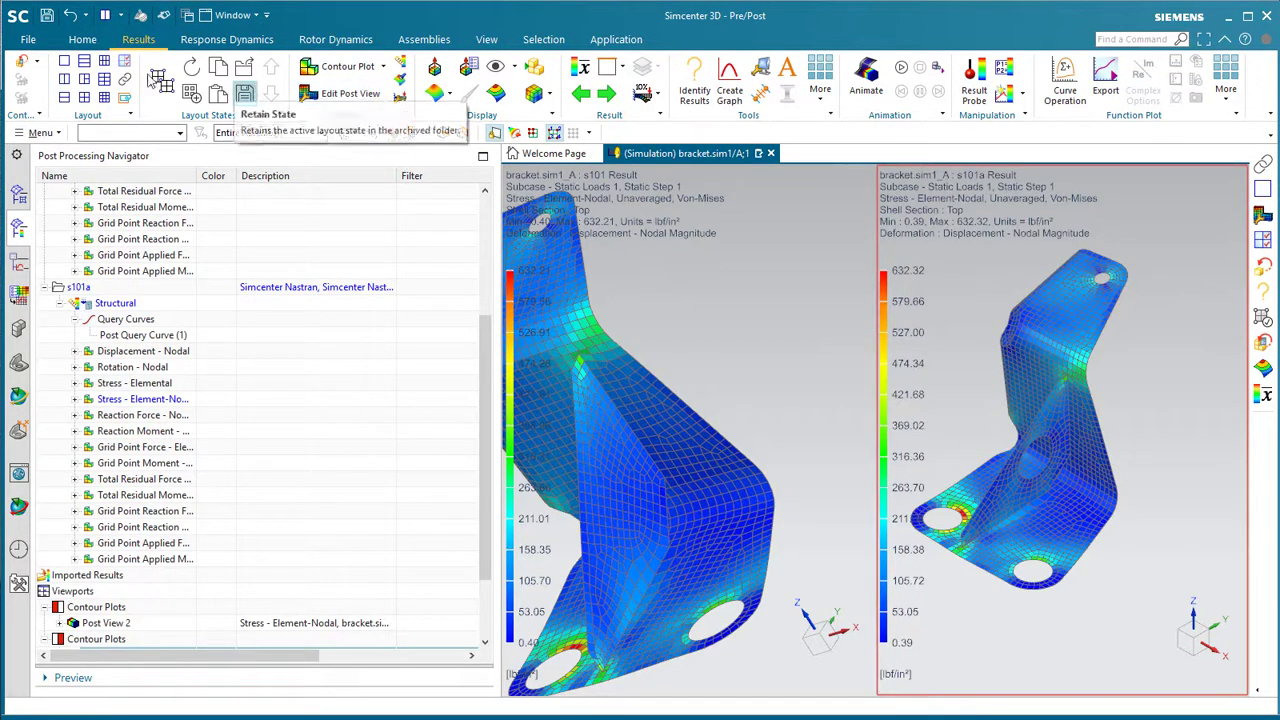
- Synchronize the left and right viewports so both brackets rotate together
{"action": "left_click", "coordinate": [247, 93]}
{"action": "left_click", "coordinate": [672, 339]}
{"action": "left_click", "coordinate": [939, 358]}
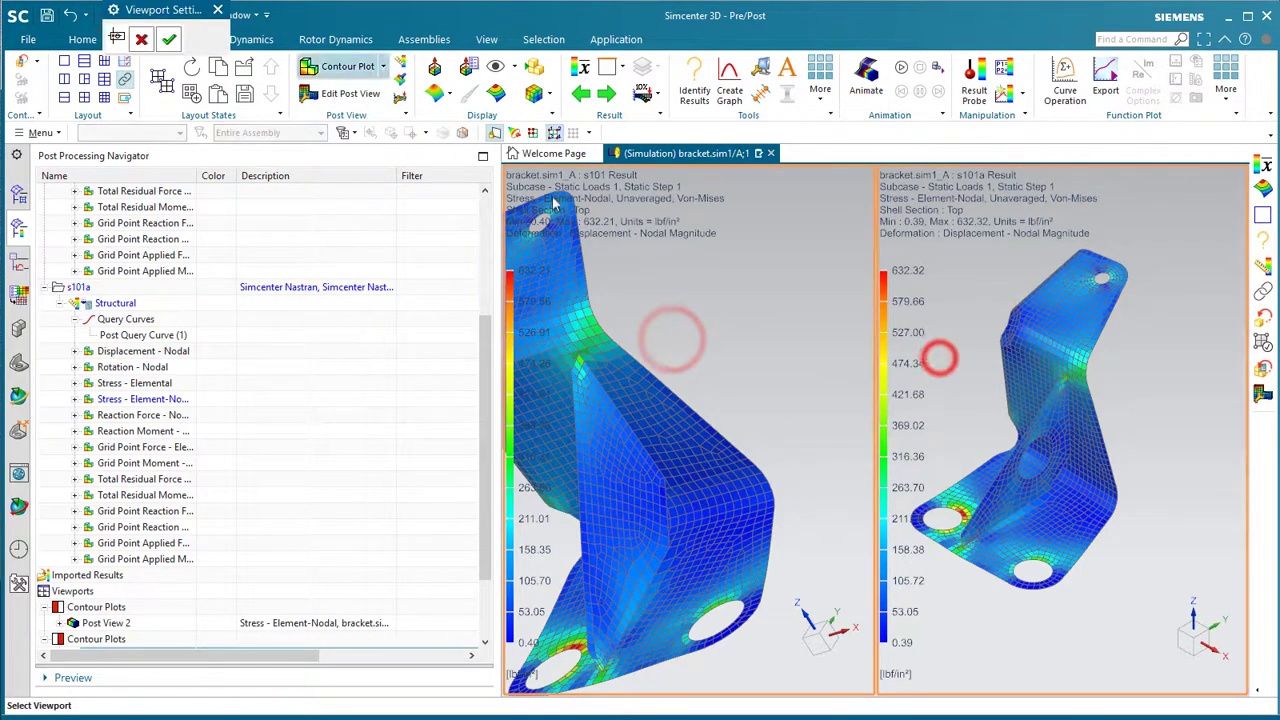
{"action": "left_click", "coordinate": [168, 39]}
{"action": "middle_click_drag", "start_coordinate": [771, 391], "coordinate": [773, 393]}
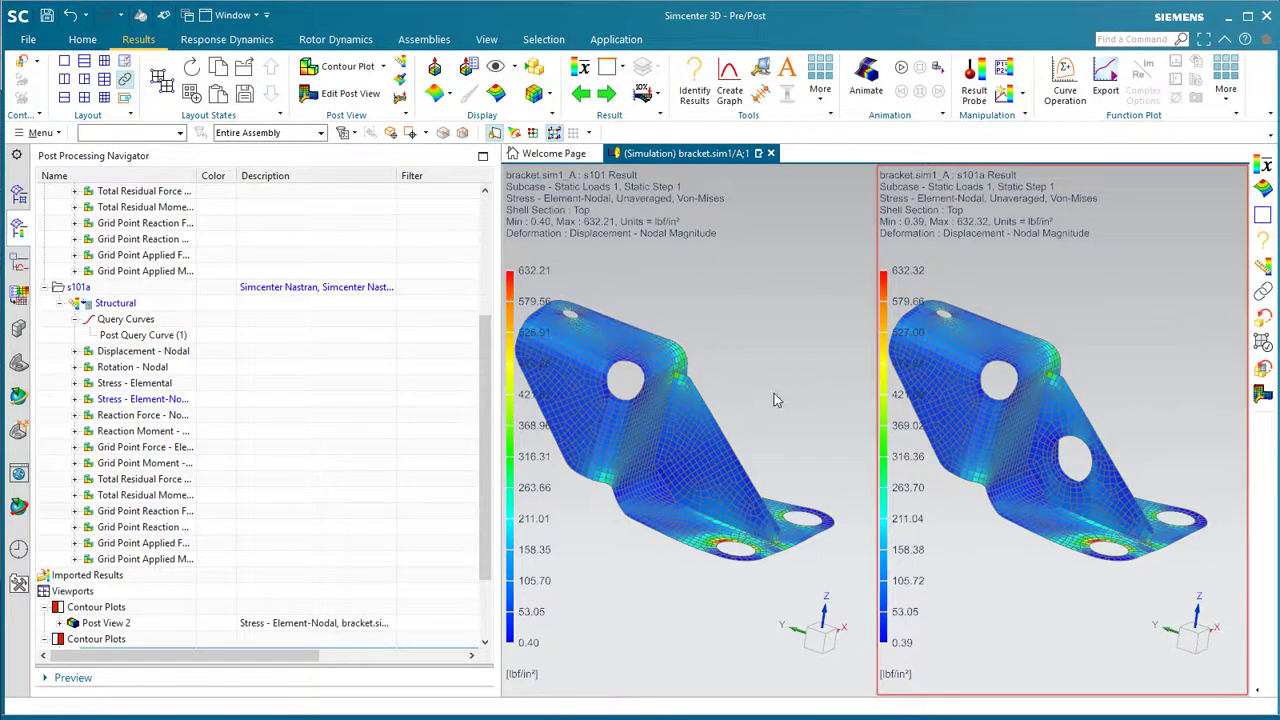
- Switch both plots to averaged stress and reset the views to a fitted orientation
{"action": "left_click", "coordinate": [106, 527]}
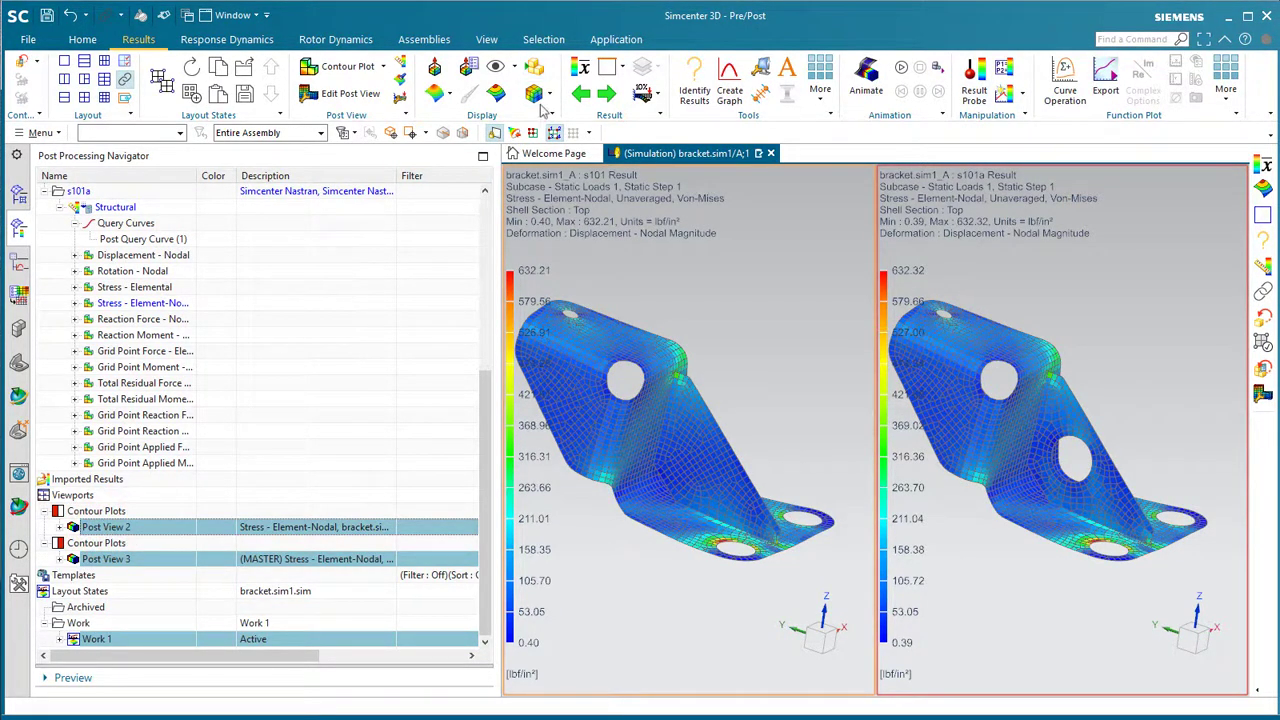
{"action": "left_click", "coordinate": [580, 68]}
{"action": "left_click", "coordinate": [495, 93]}
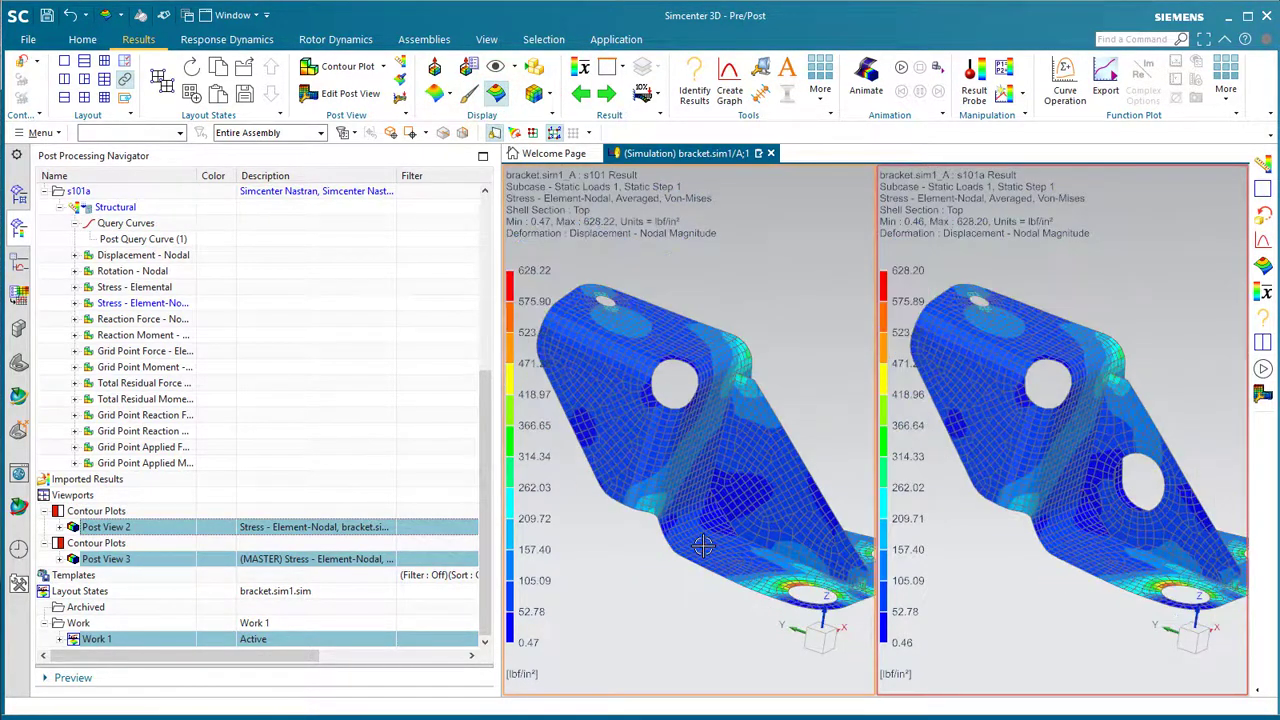
{"action": "middle_click_drag", "start_coordinate": [703, 545], "coordinate": [703, 545]}
{"action": "scroll", "coordinate": [703, 545], "scroll_direction": "up", "scroll_amount": 3}
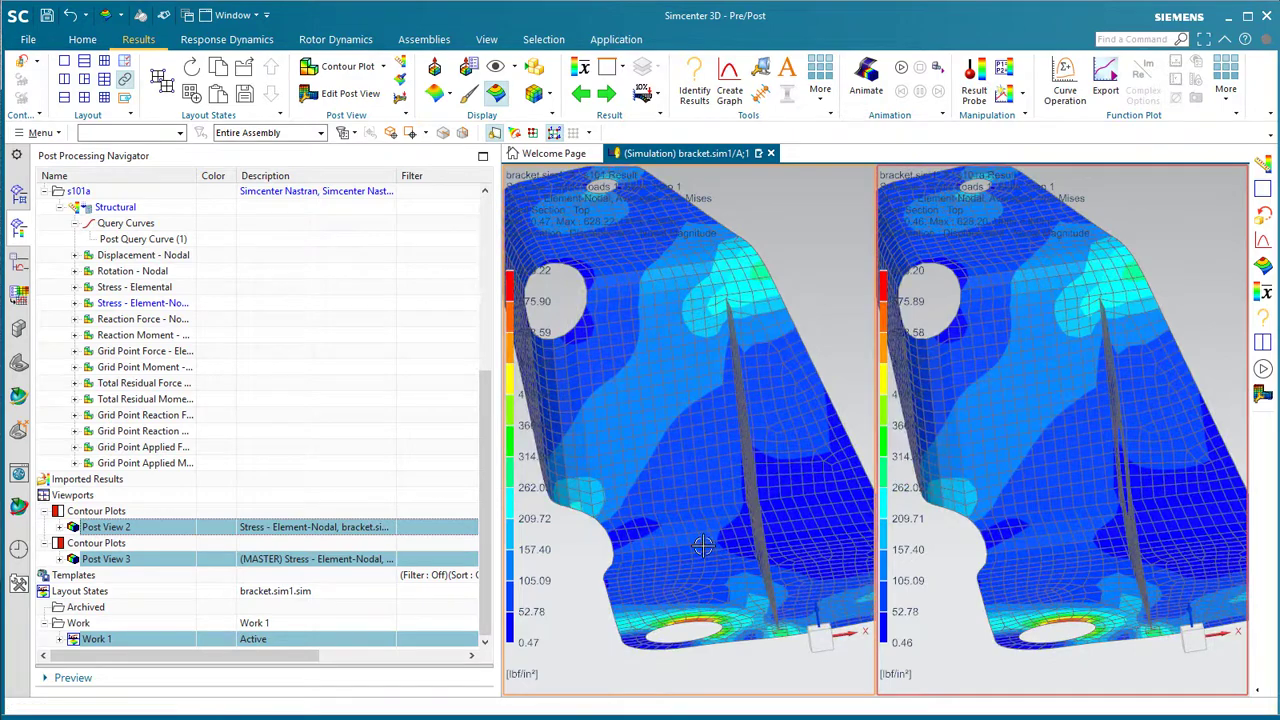
{"action": "key", "text": "Home"}
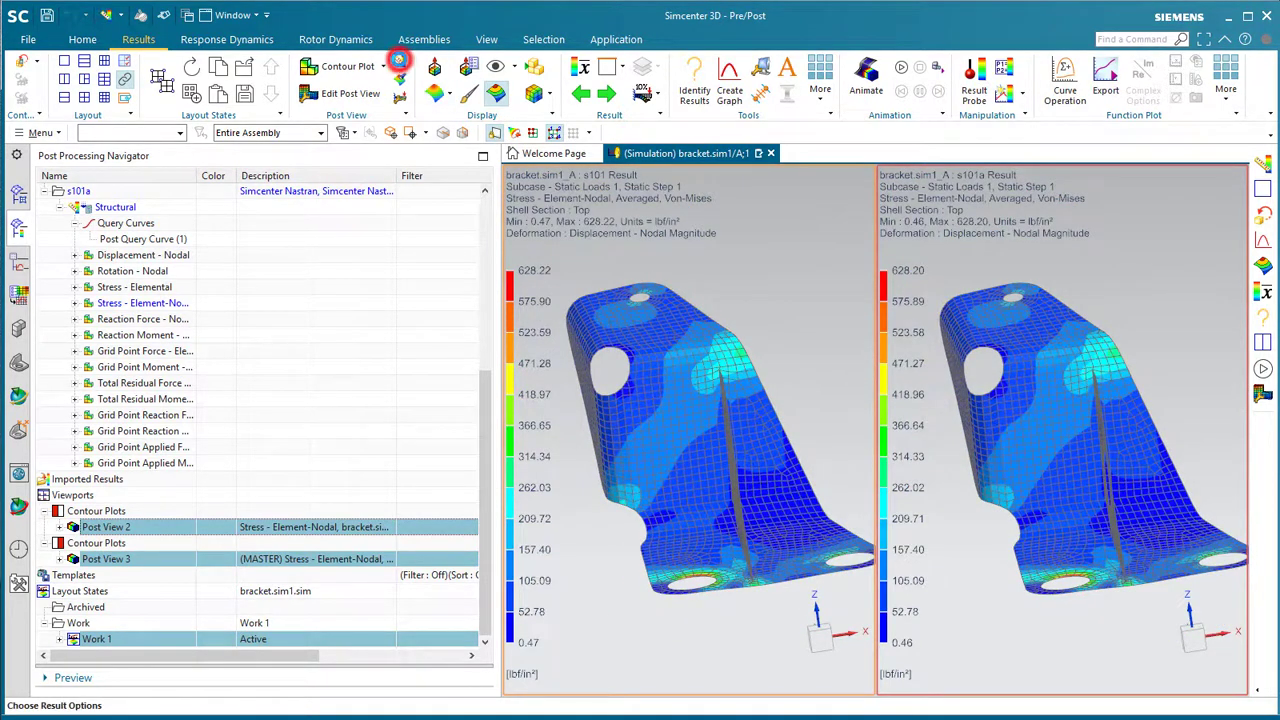
- Set Result Type to Displacement - Nodal, apply it, and rotate to compare 4.903E-04 vs 4.974E-04 in
{"action": "left_click", "coordinate": [398, 60]}
{"action": "left_click", "coordinate": [280, 136]}
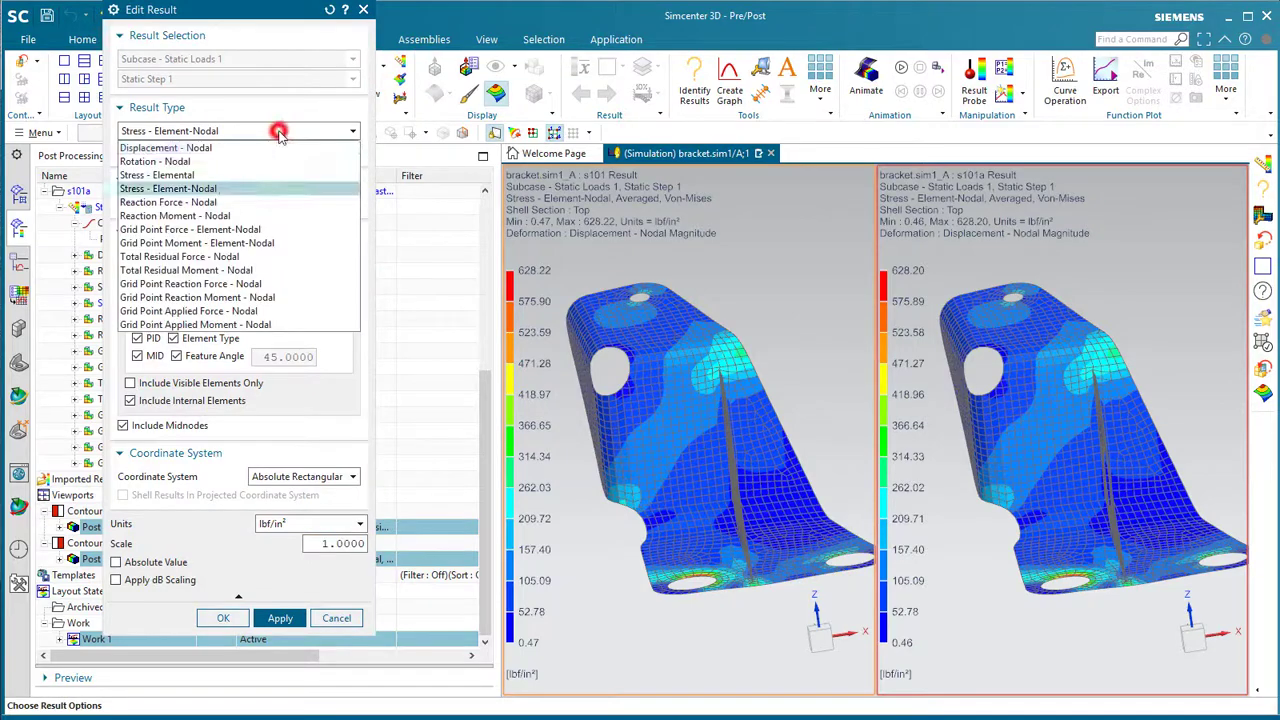
{"action": "left_click", "coordinate": [255, 142]}
{"action": "left_click", "coordinate": [250, 463]}
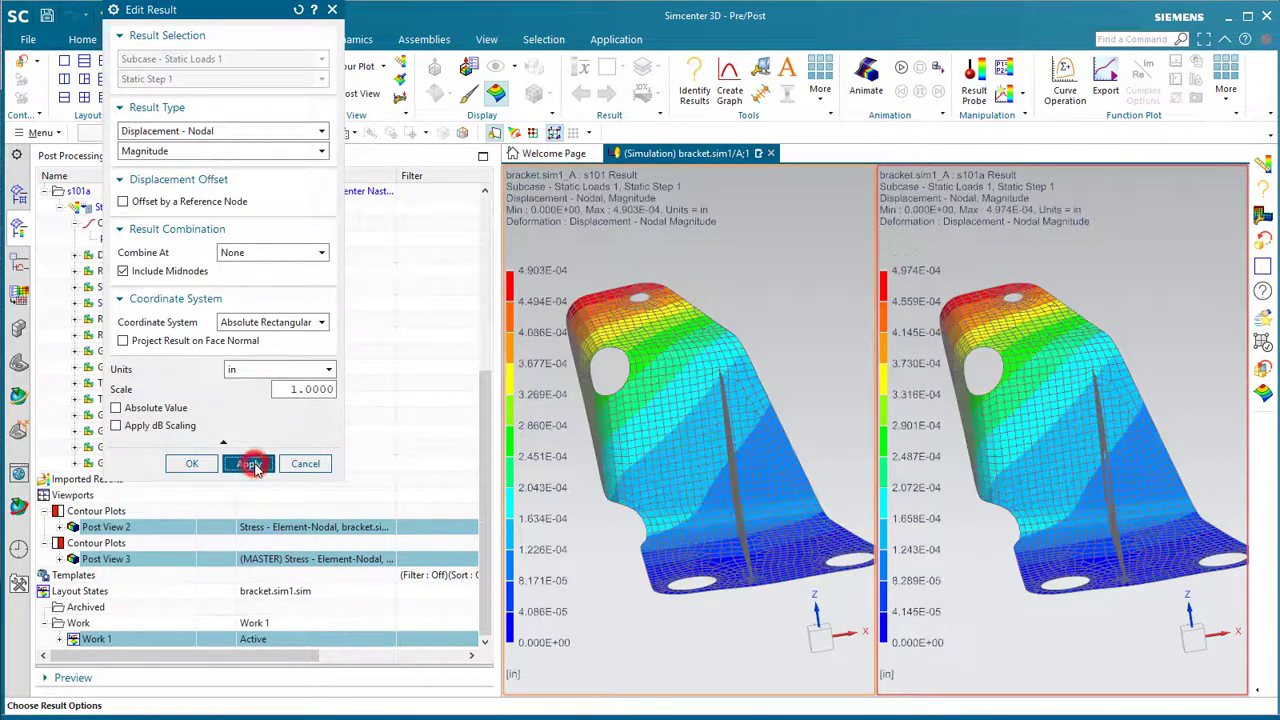
{"action": "middle_click_drag", "start_coordinate": [653, 484], "coordinate": [678, 486]}
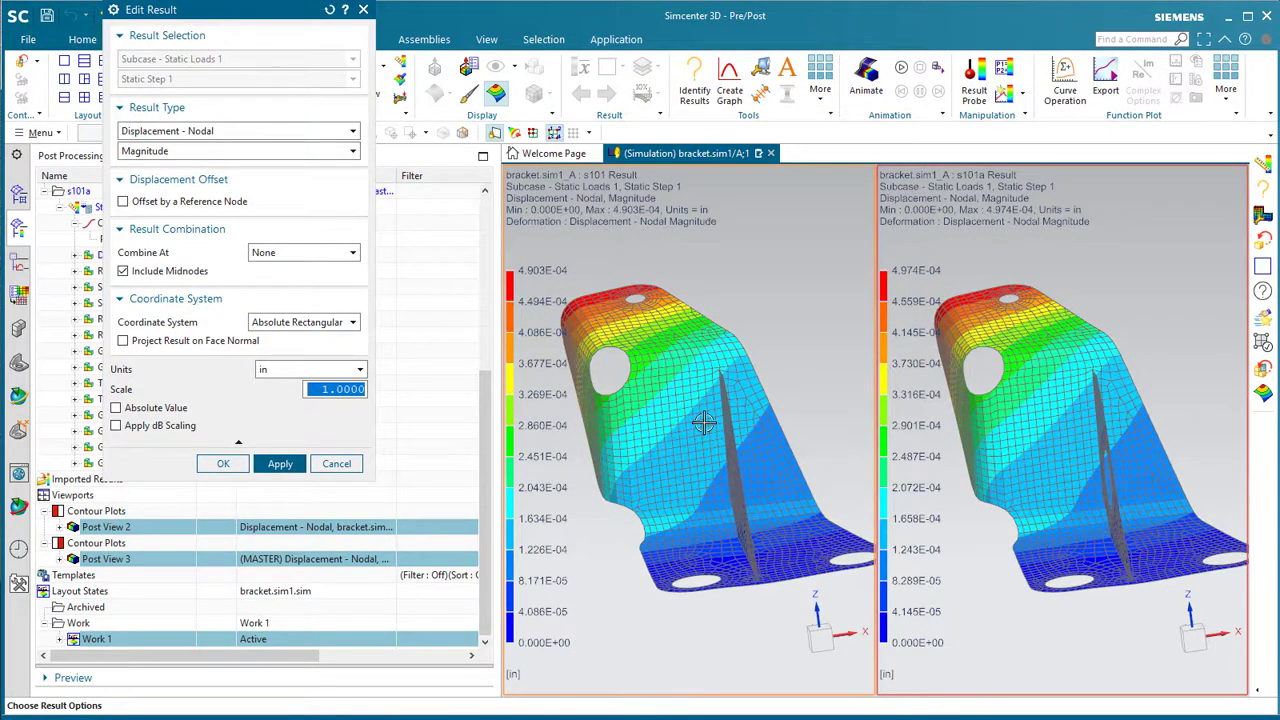
{"action": "middle_click_drag", "start_coordinate": [704, 422], "coordinate": [702, 486]}
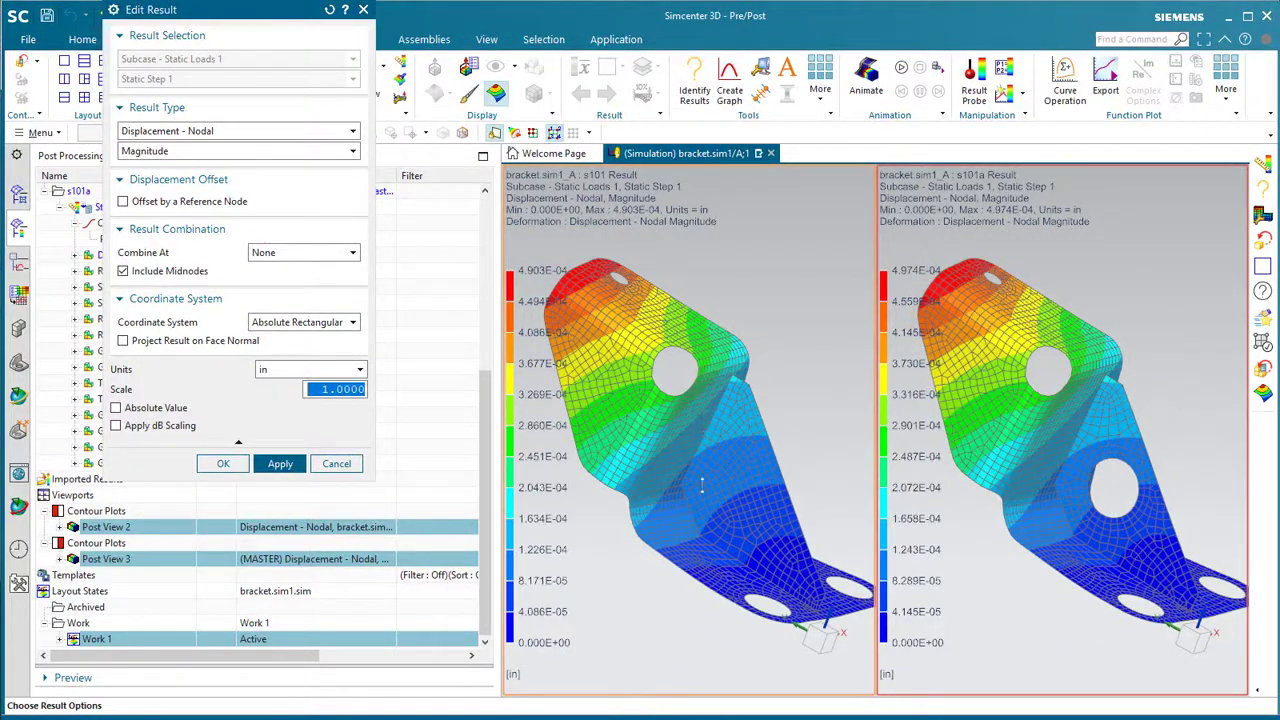